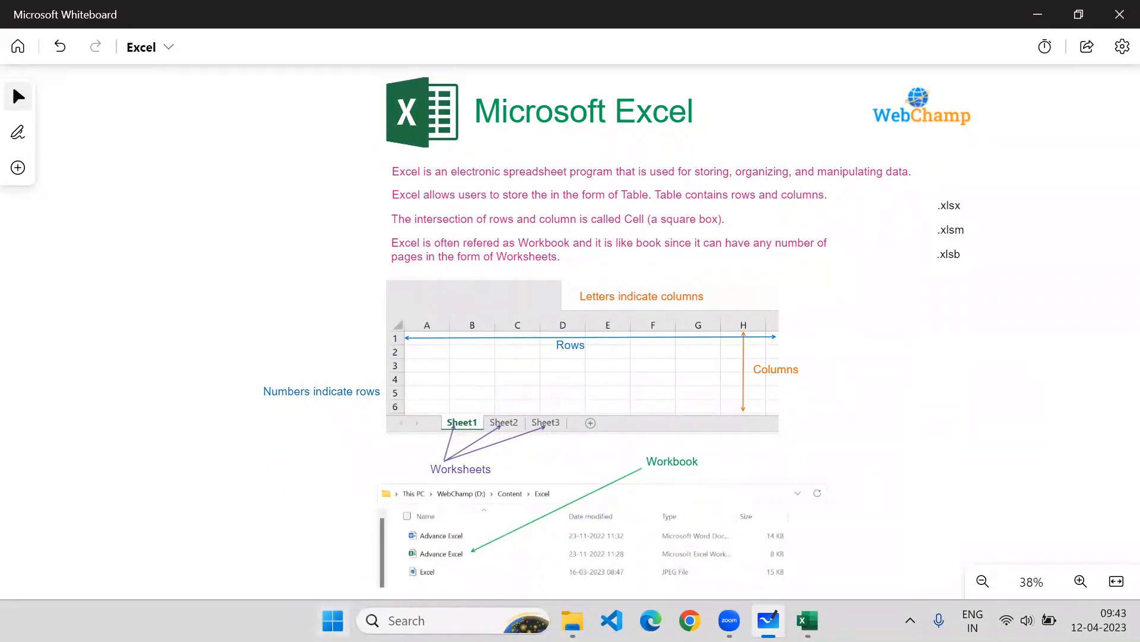
Search the computer for Excel and open it.
click(334, 620)
text(exce)
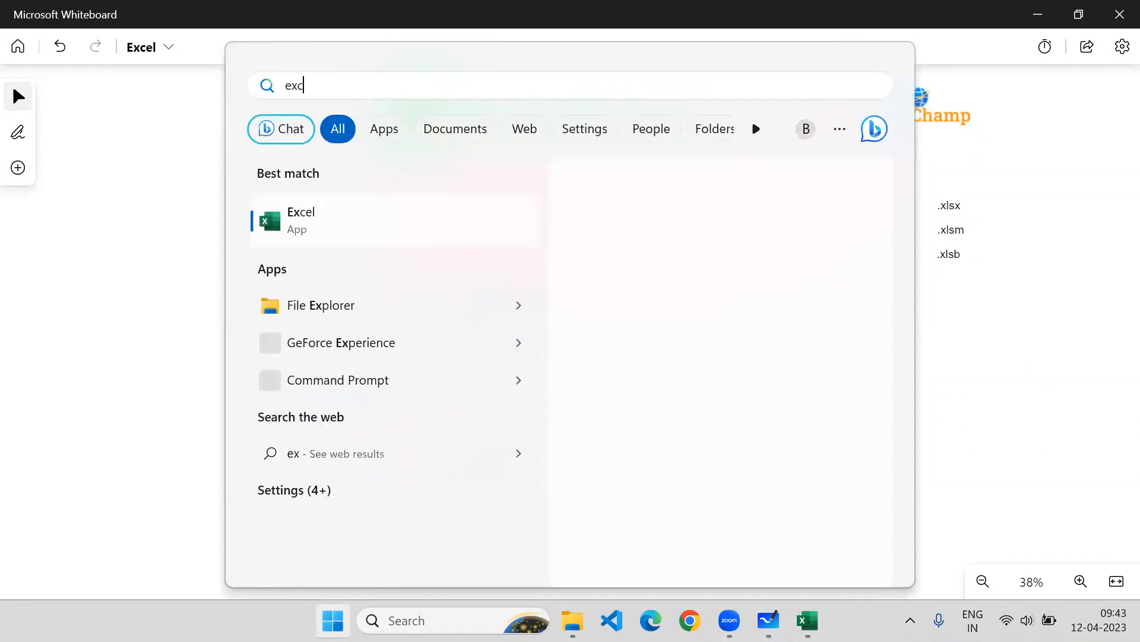
click(348, 231)
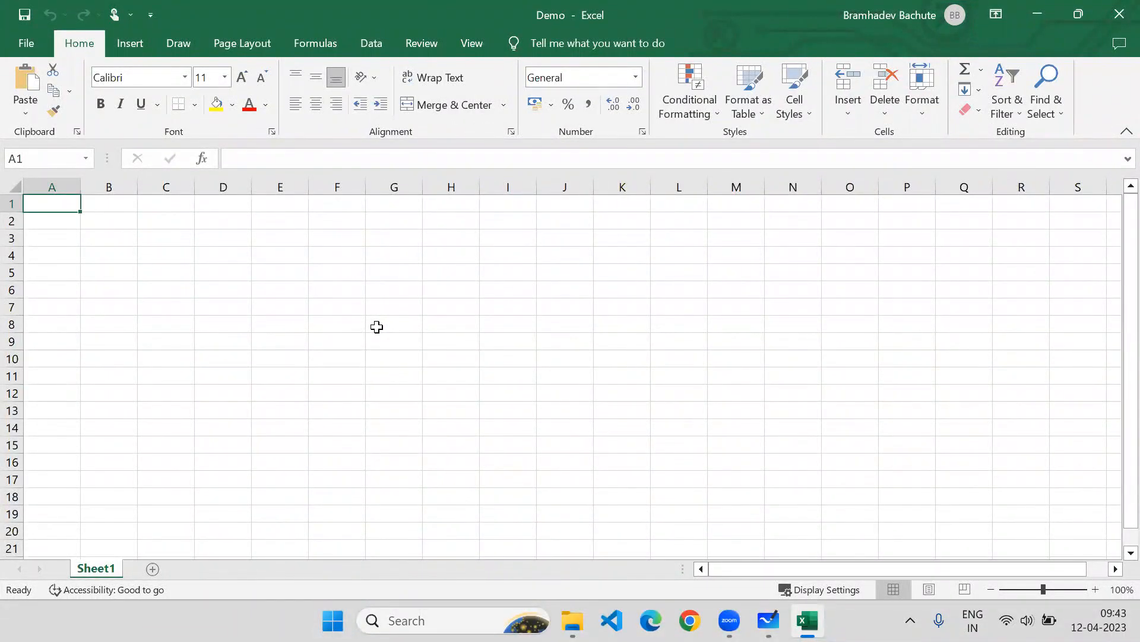
Check the Demo workbook's file in the 2 Excel folder in File Explorer, and return to its worksheet in Excel.
click(20, 40)
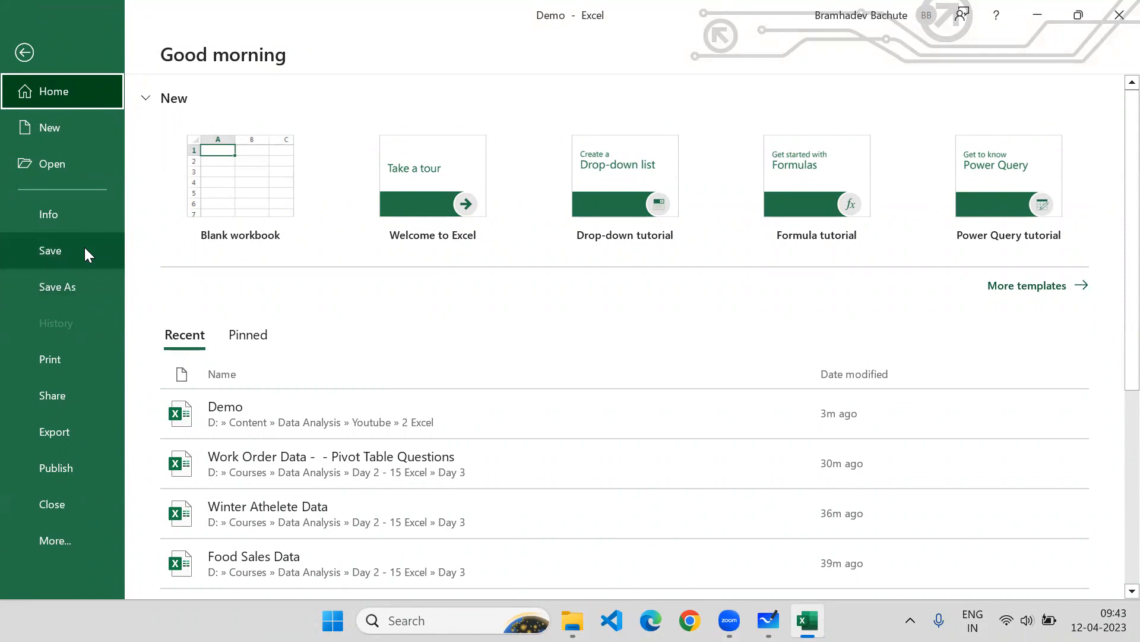
click(572, 620)
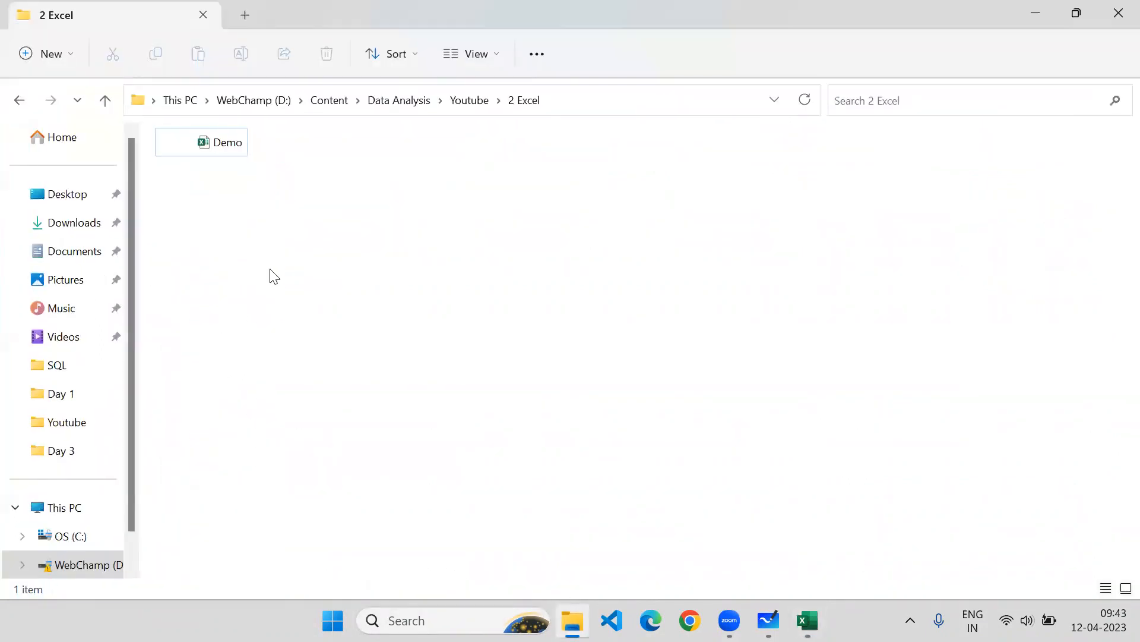
click(233, 148)
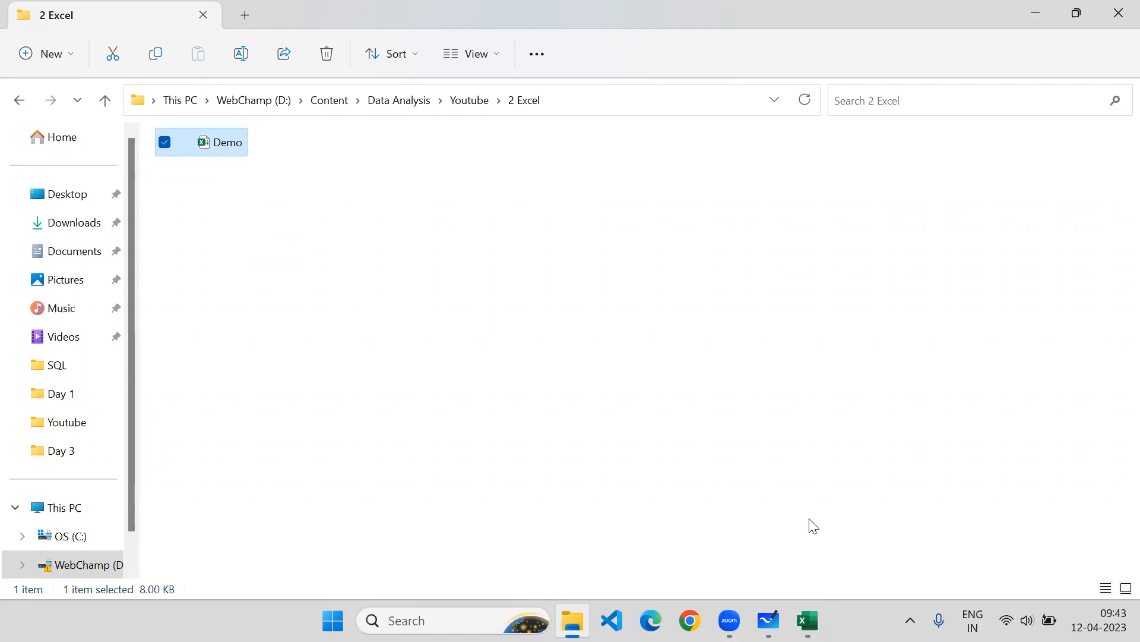
click(808, 620)
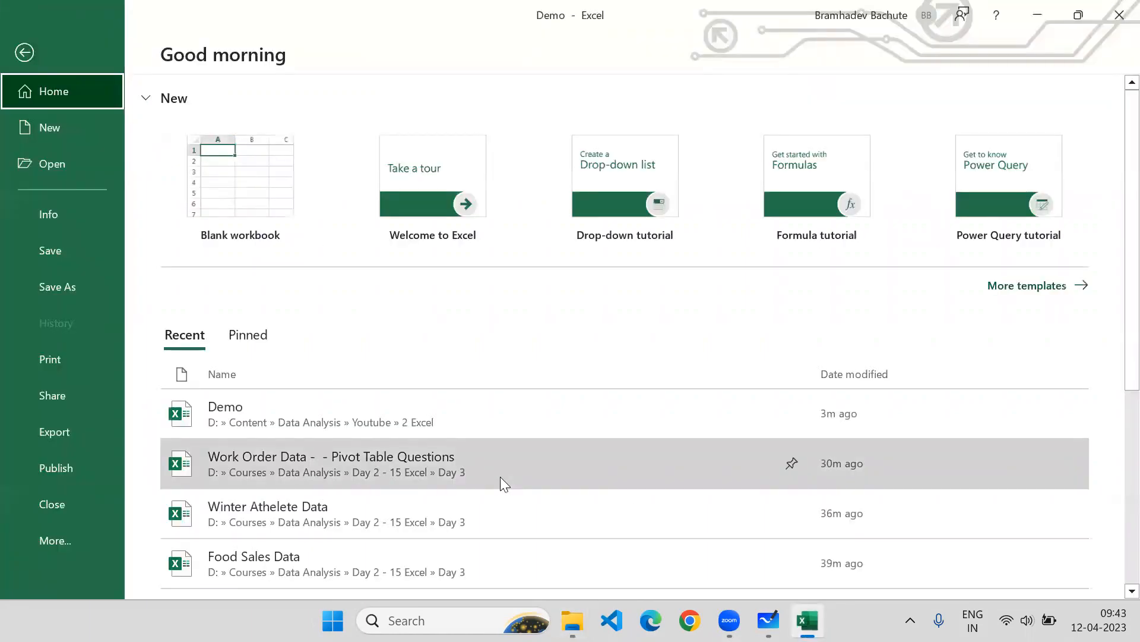
click(25, 52)
Add three new worksheets to the workbook and return to Sheet1.
click(152, 569)
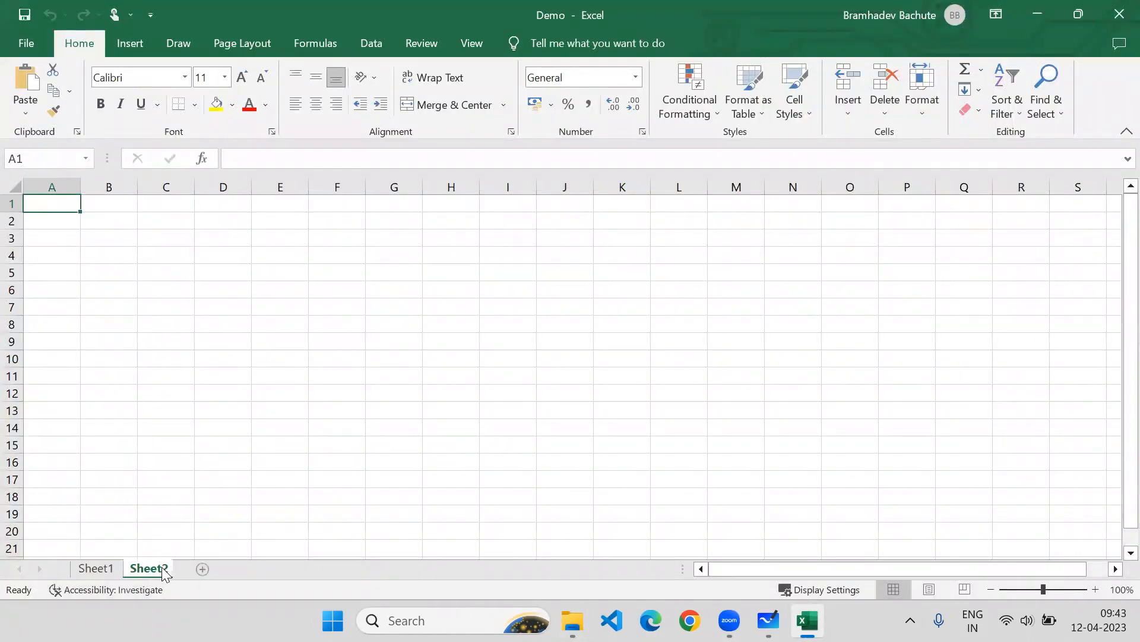
click(206, 571)
click(259, 570)
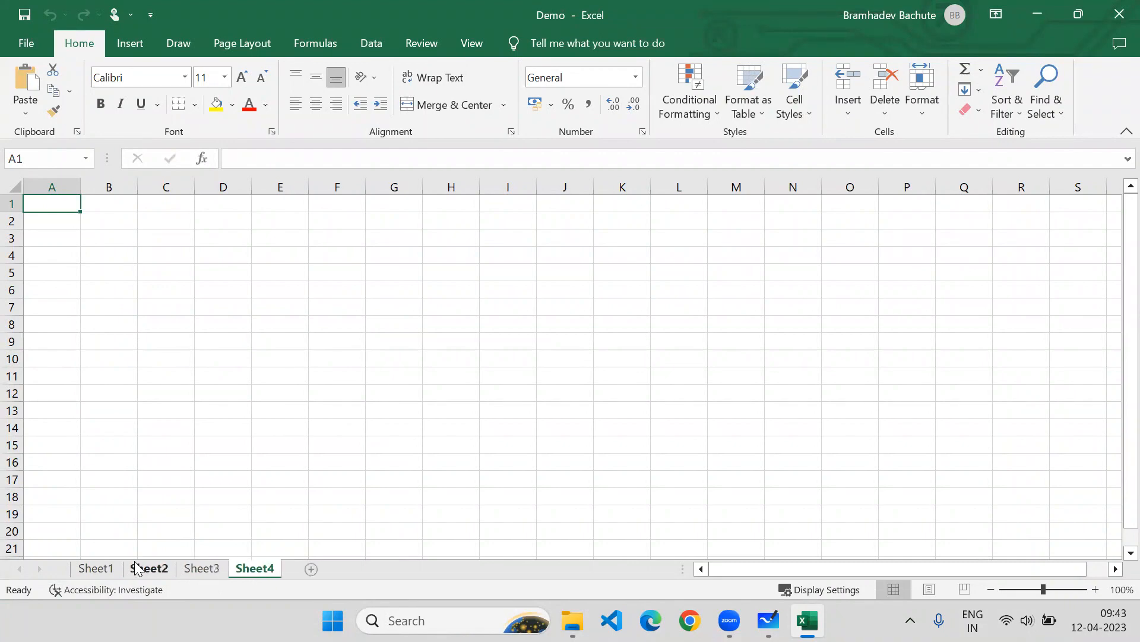
click(96, 568)
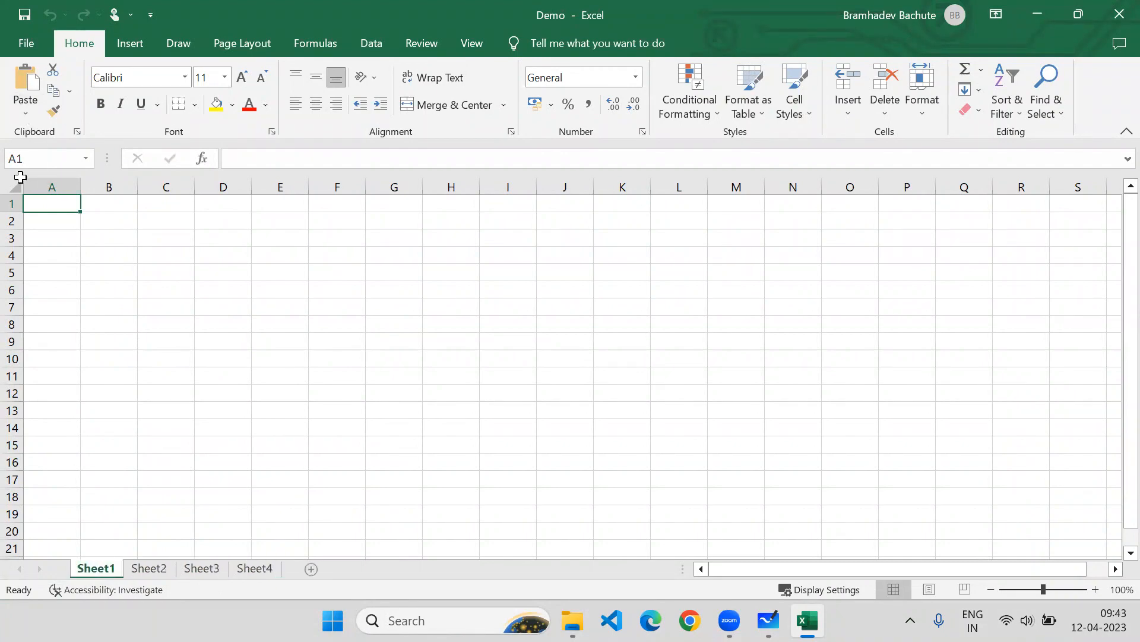
Start saving a copy of the Demo workbook and browse to the Downloads folder as the location.
click(26, 43)
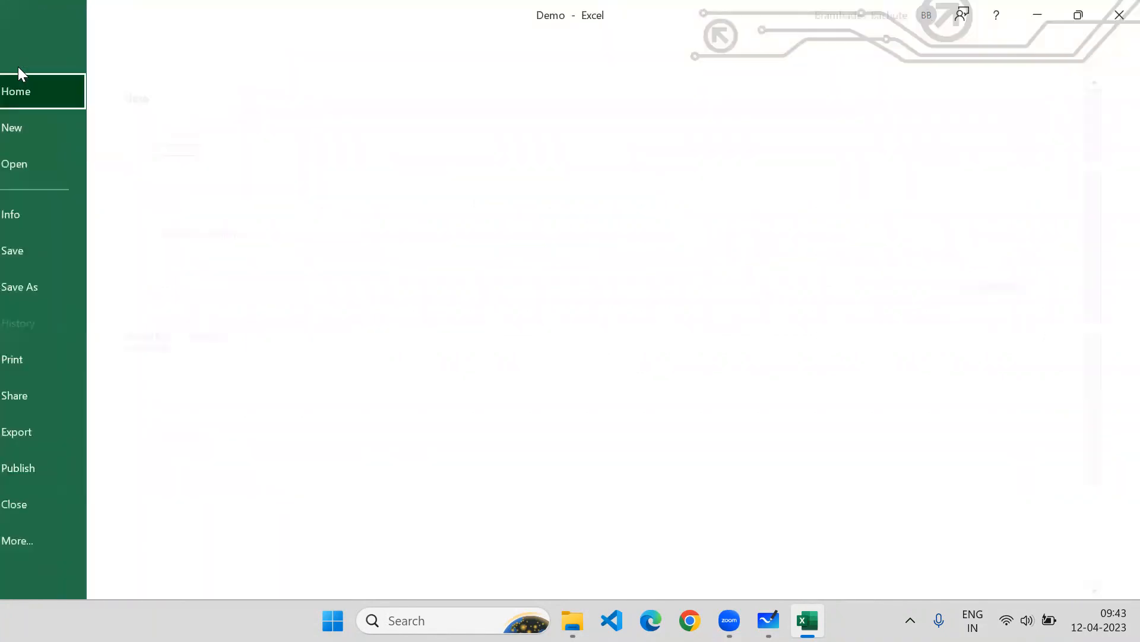
click(49, 288)
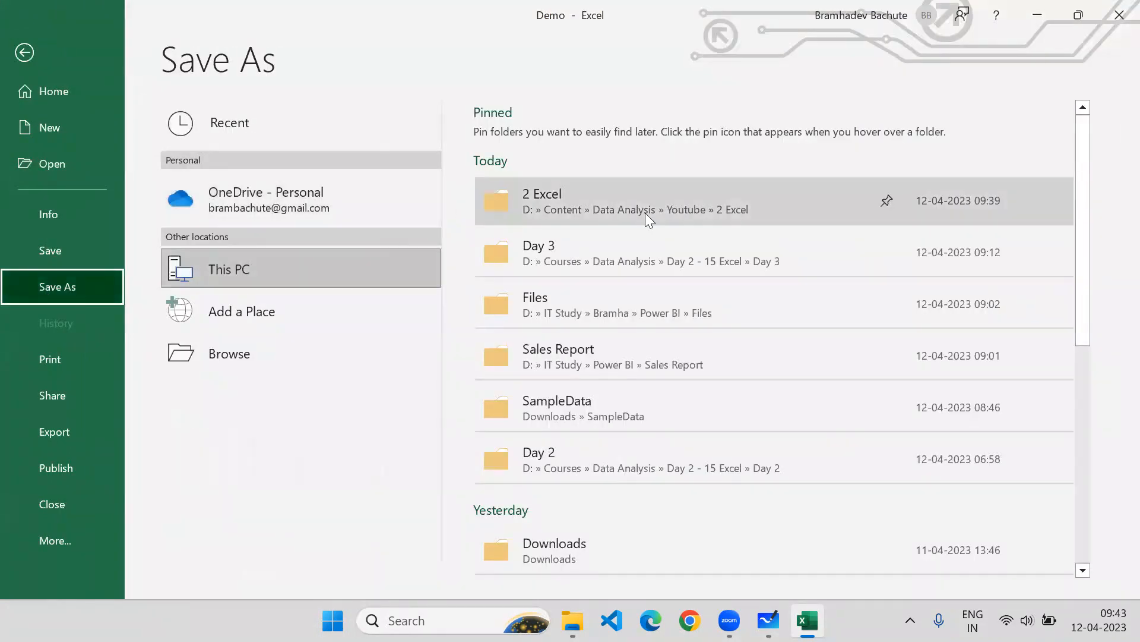
click(236, 351)
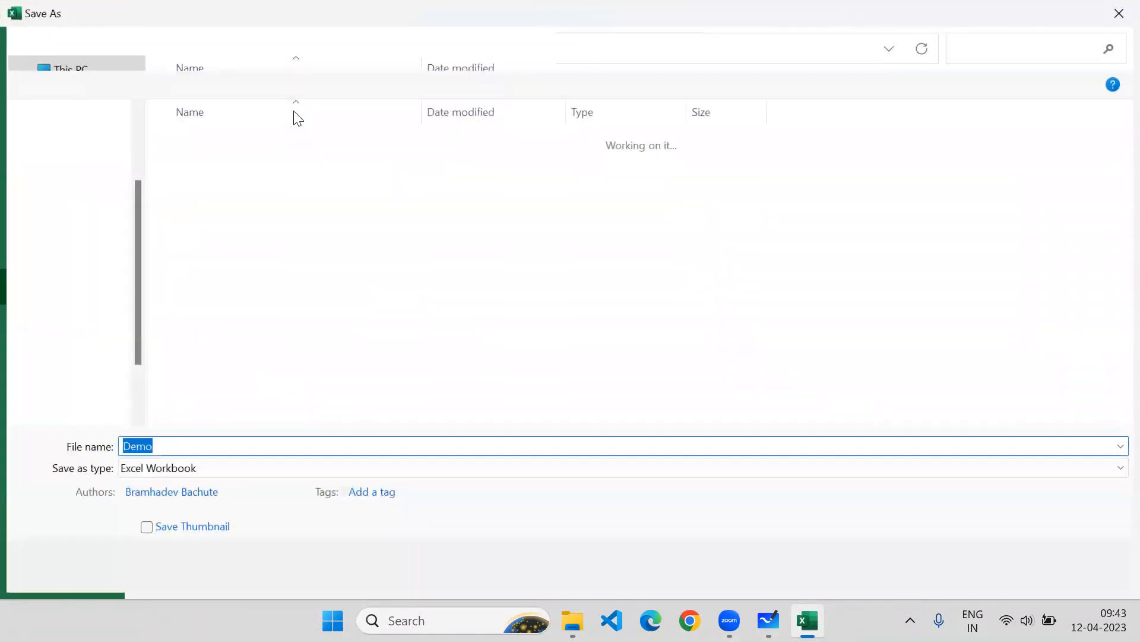
click(95, 115)
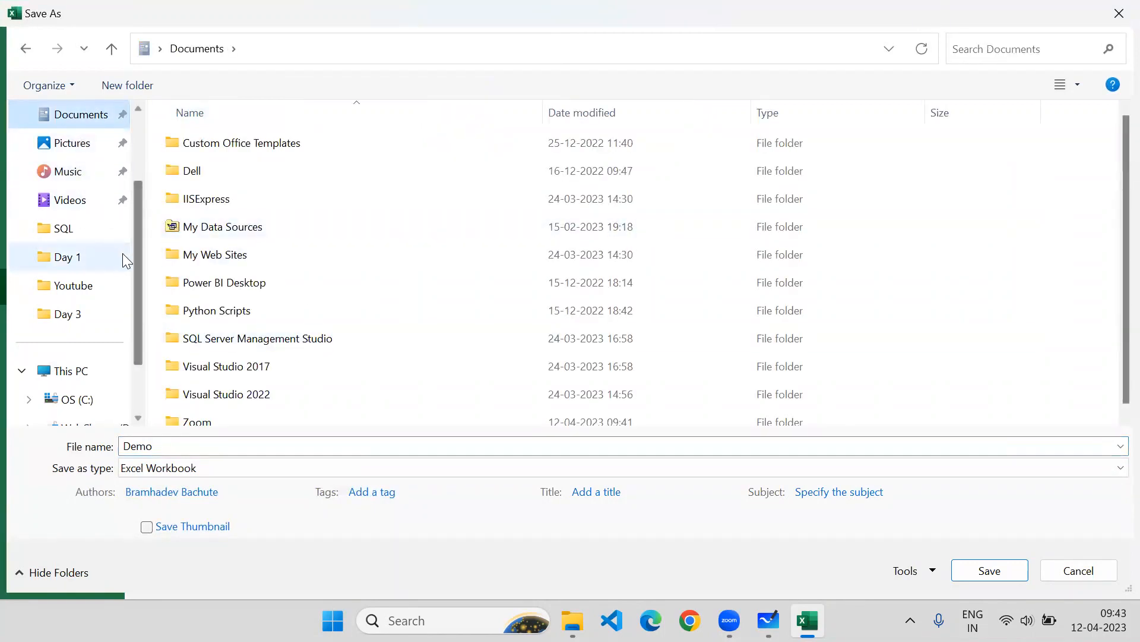
scroll(140, 262, up, 2)
click(82, 201)
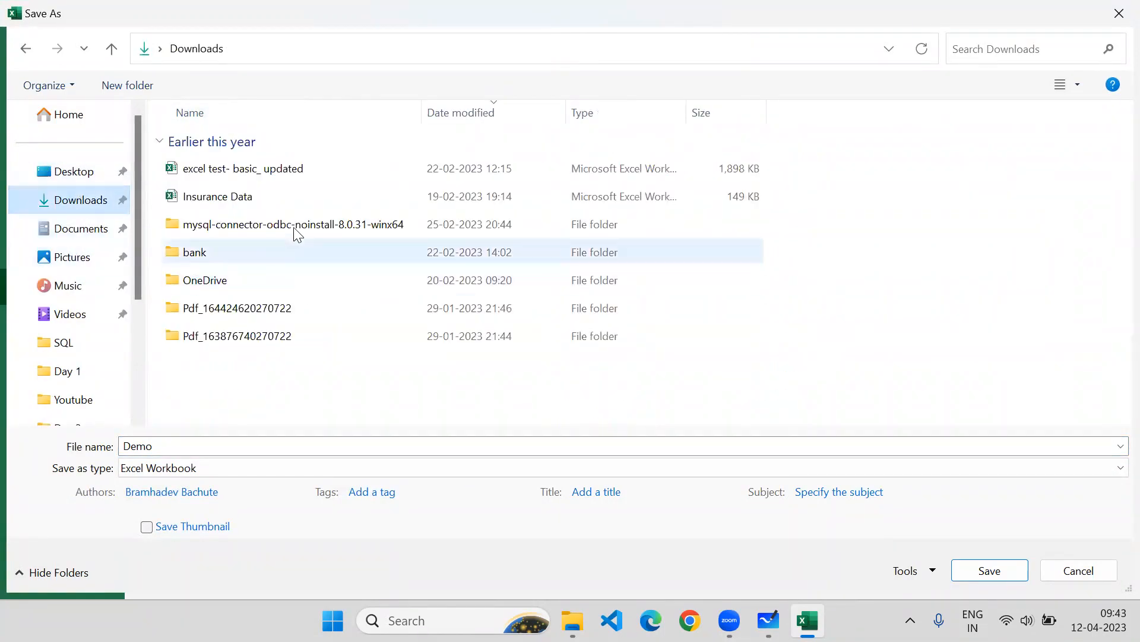
Examine the file types available for saving the workbook, cancel the save and return to Sheet1.
click(218, 468)
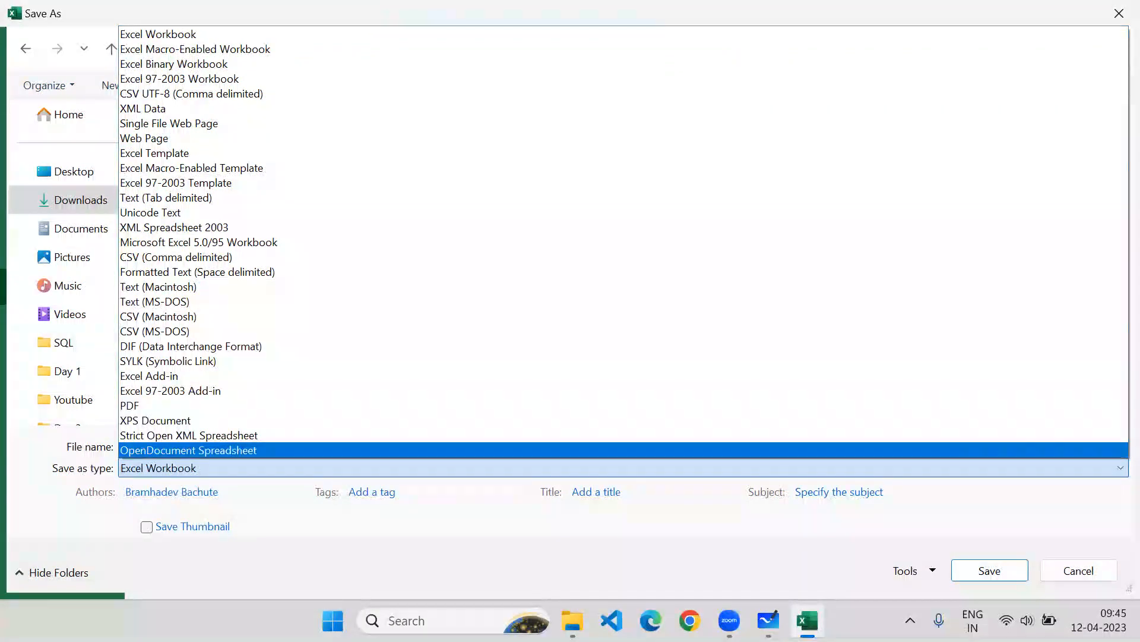
click(1078, 572)
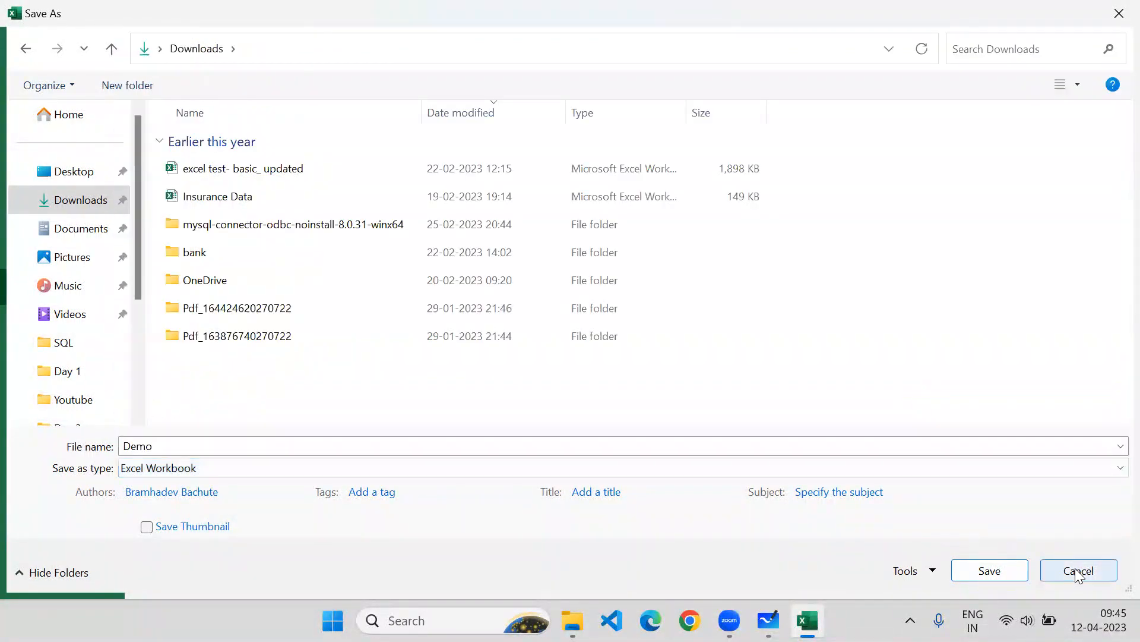
click(1079, 572)
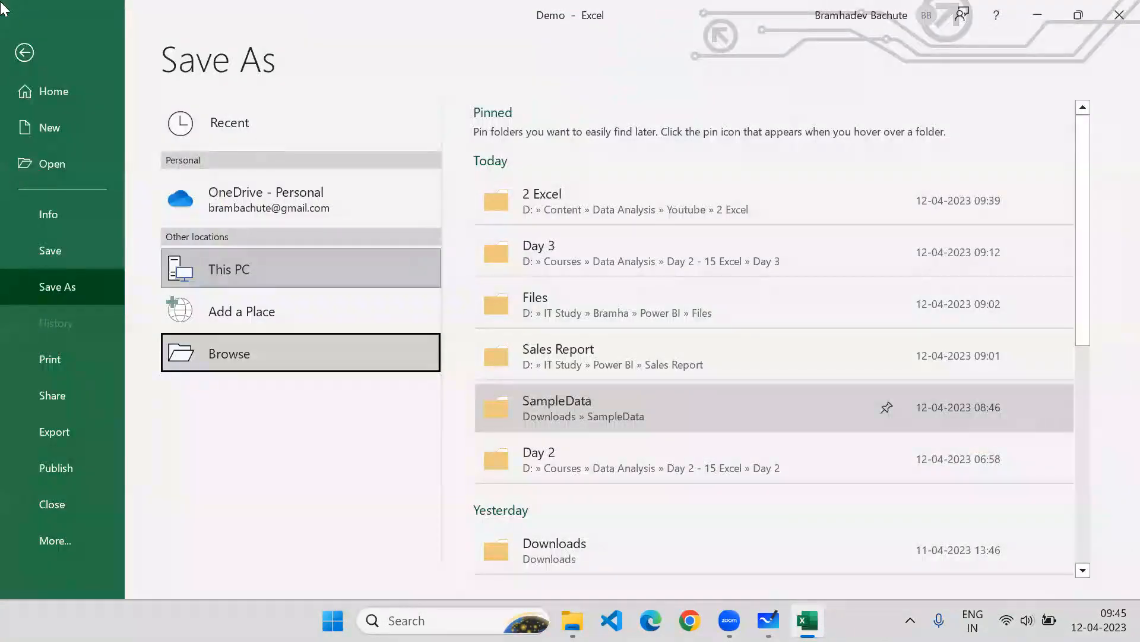
click(23, 52)
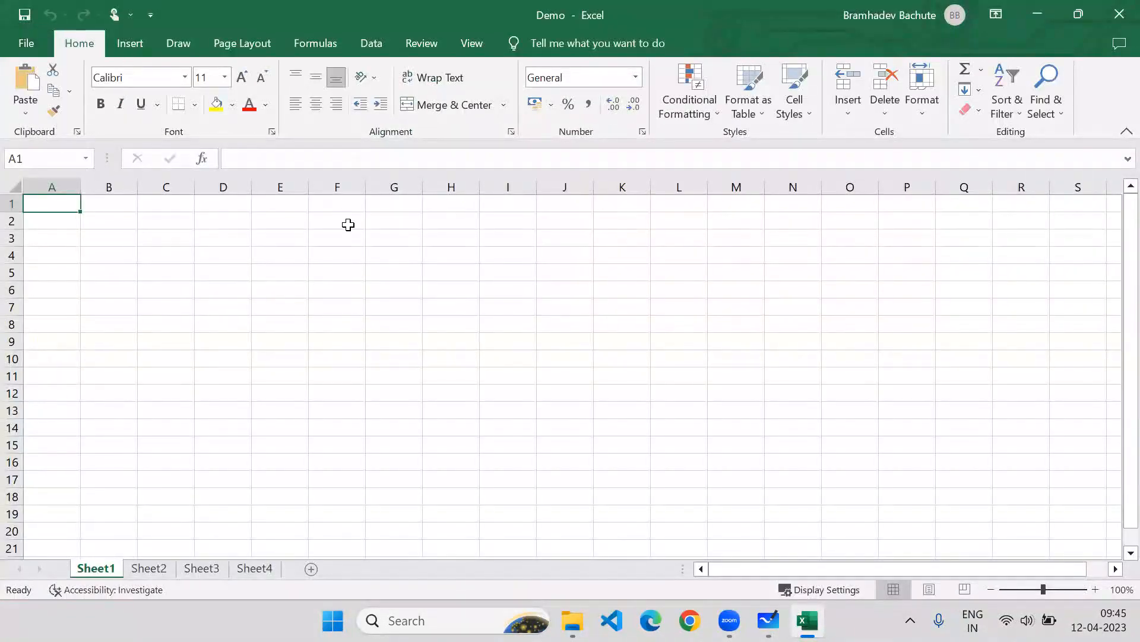
click(12, 50)
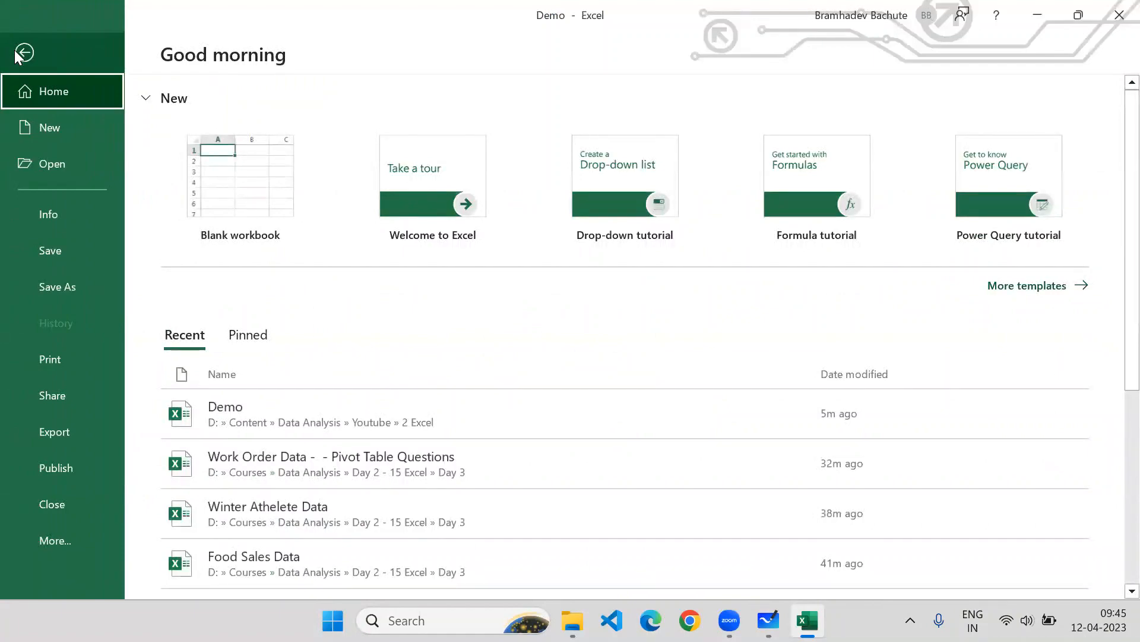
click(14, 53)
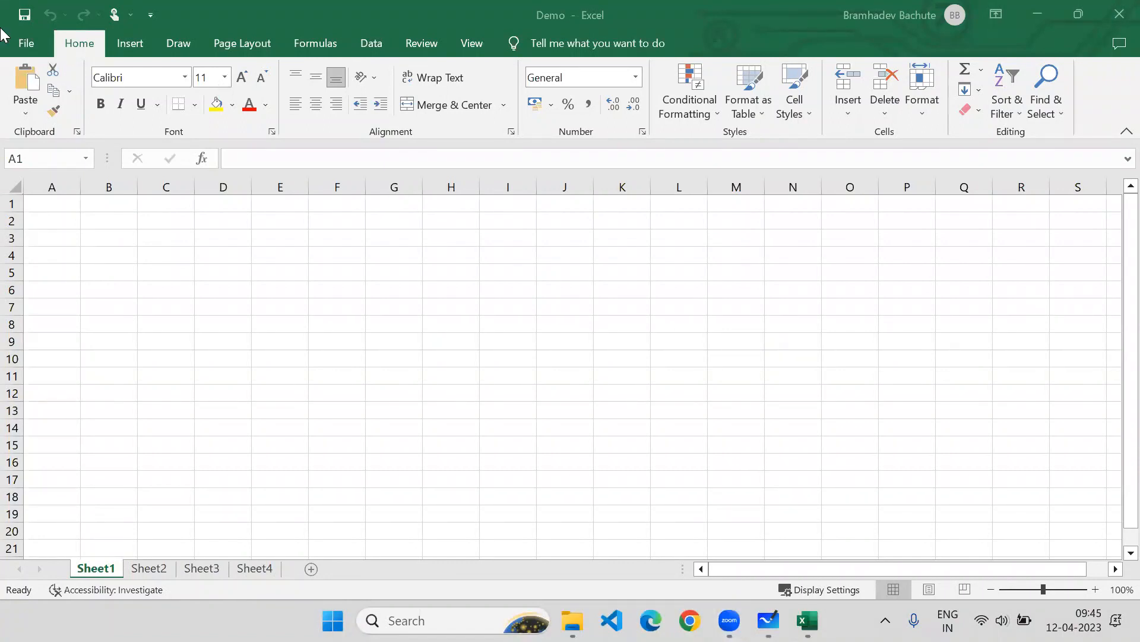
Outline the Excel ribbon with a rectangular annotation and view the ribbon notes in Microsoft Whiteboard.
drag(5, 30, 1139, 143)
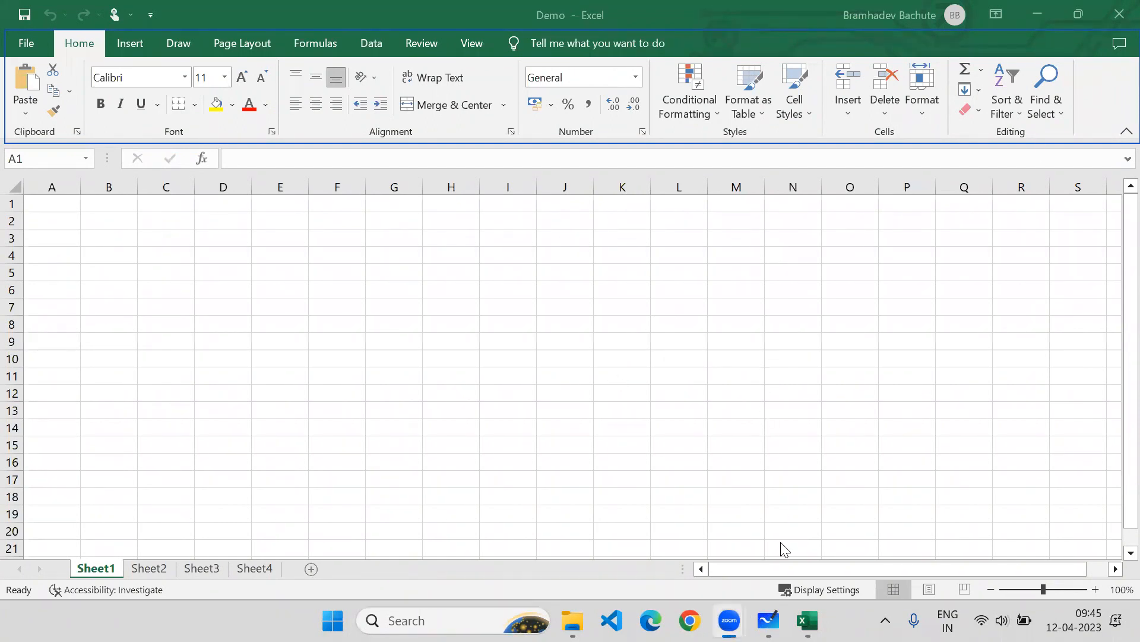
click(768, 621)
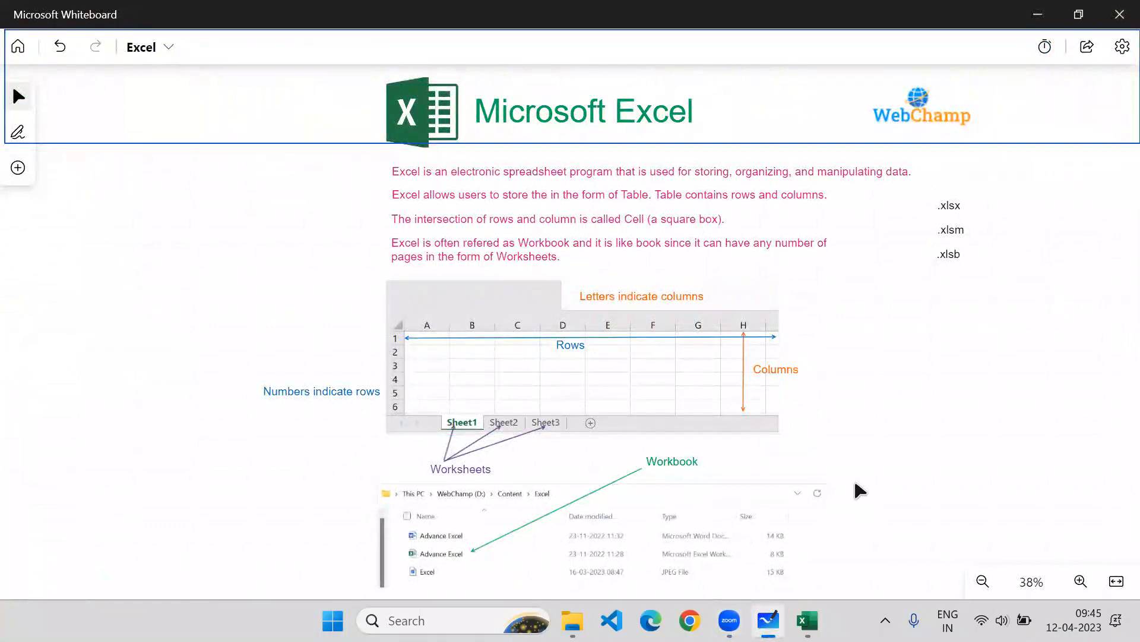
scroll(980, 426, down, 2)
scroll(973, 329, down, 1)
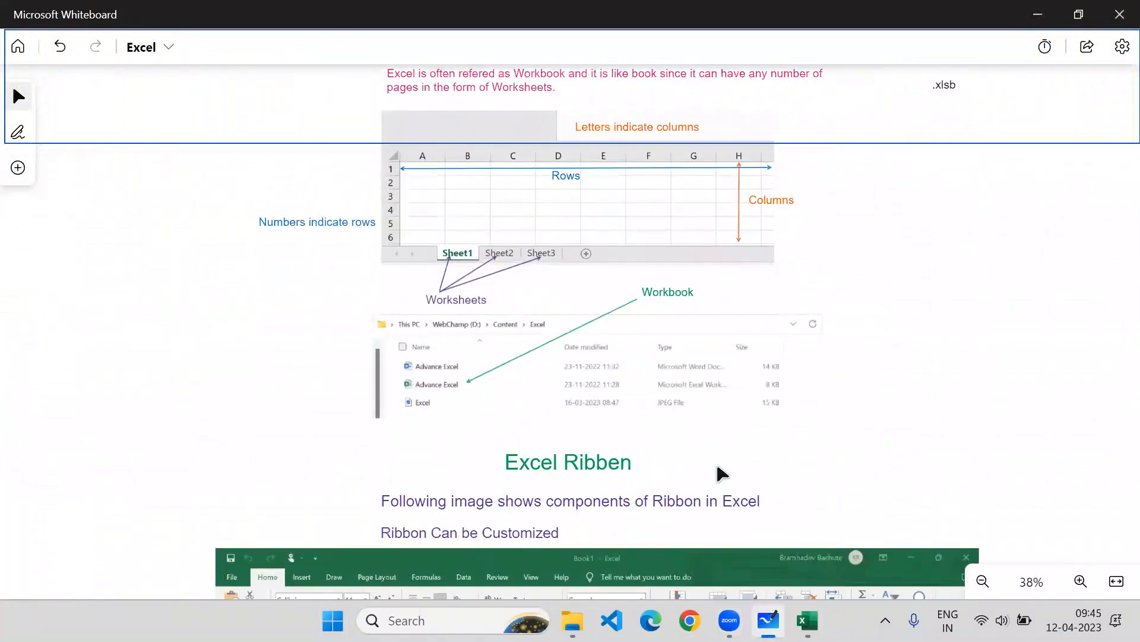
scroll(939, 309, down, 2)
scroll(937, 363, up, 3)
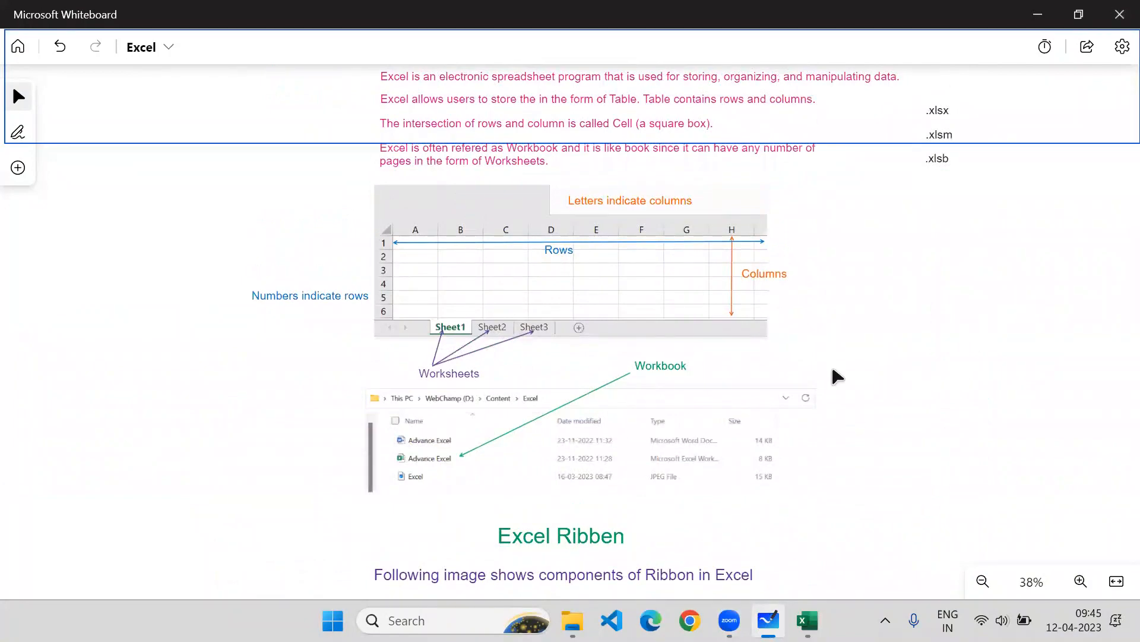
Switch to Excel and examine the Insert, Draw, Page Layout, Formulas, Data, Review and View commands, ending on the Home commands.
click(807, 620)
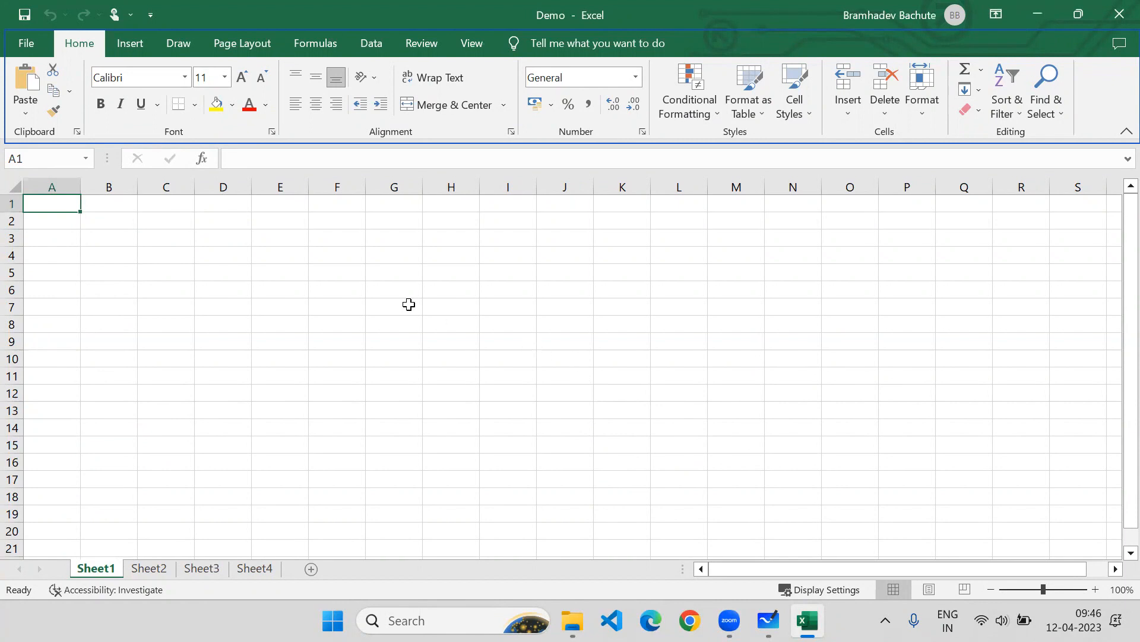
click(142, 43)
click(178, 43)
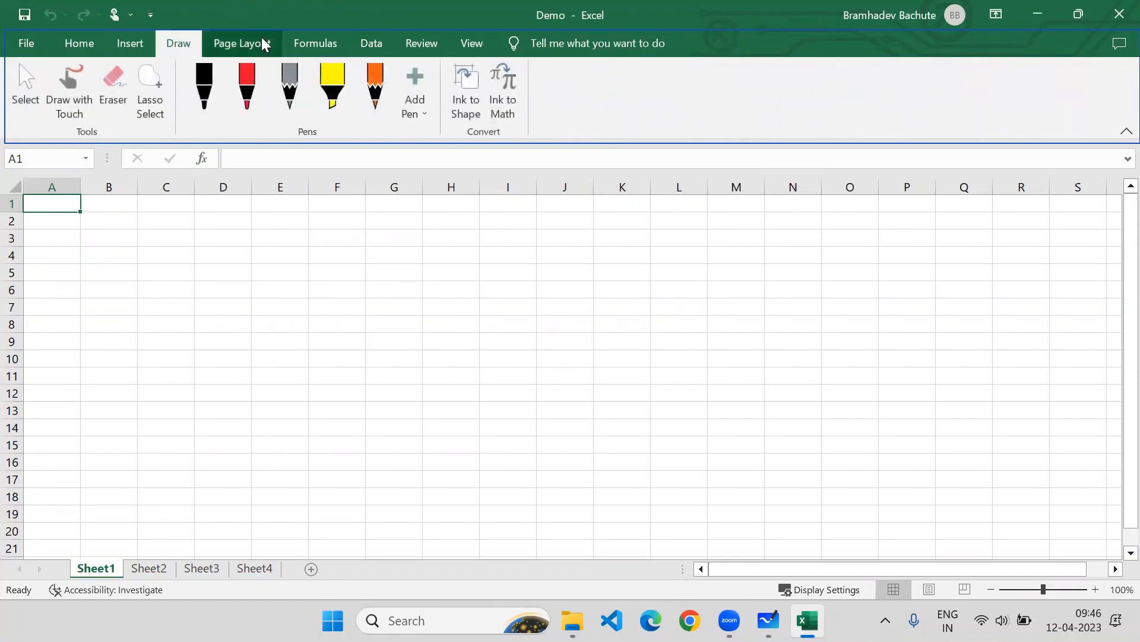
click(243, 43)
click(315, 43)
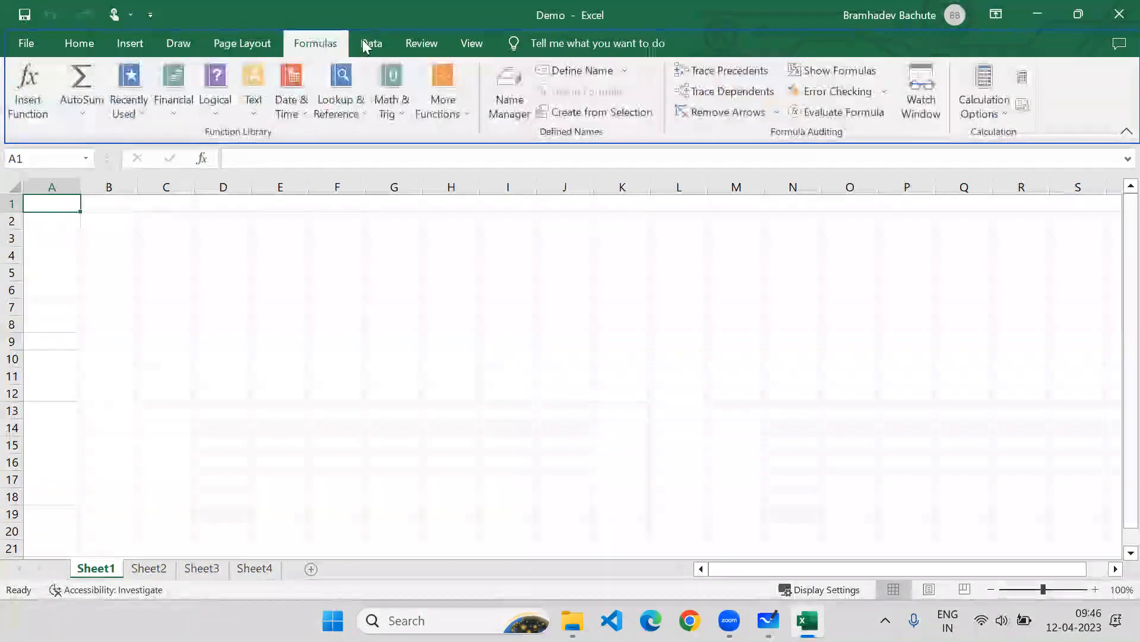
click(371, 43)
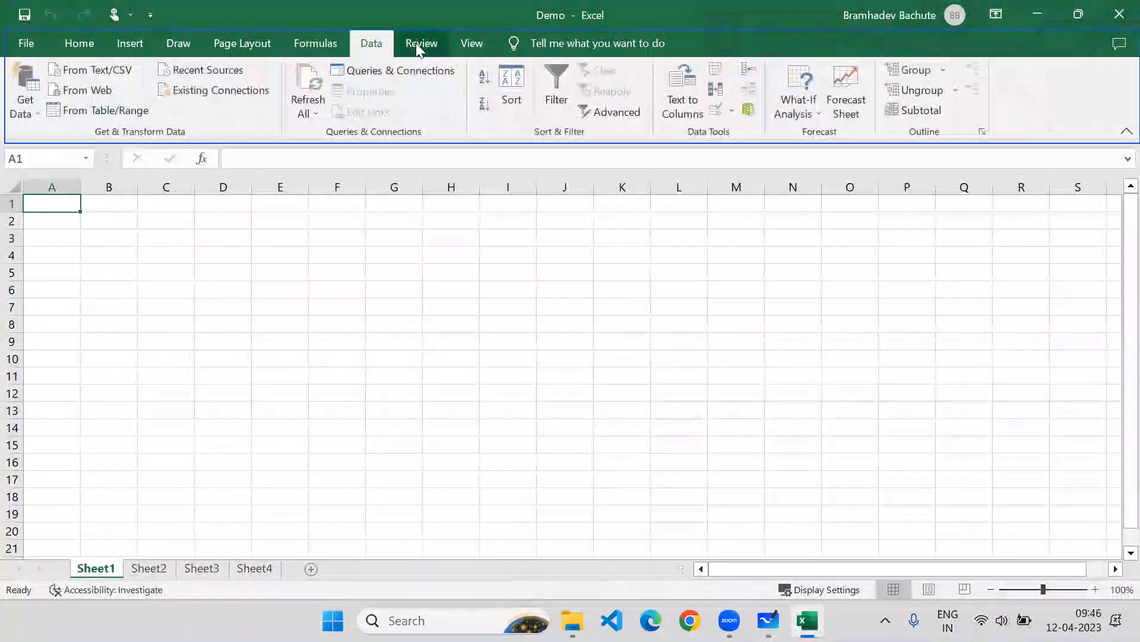
click(418, 44)
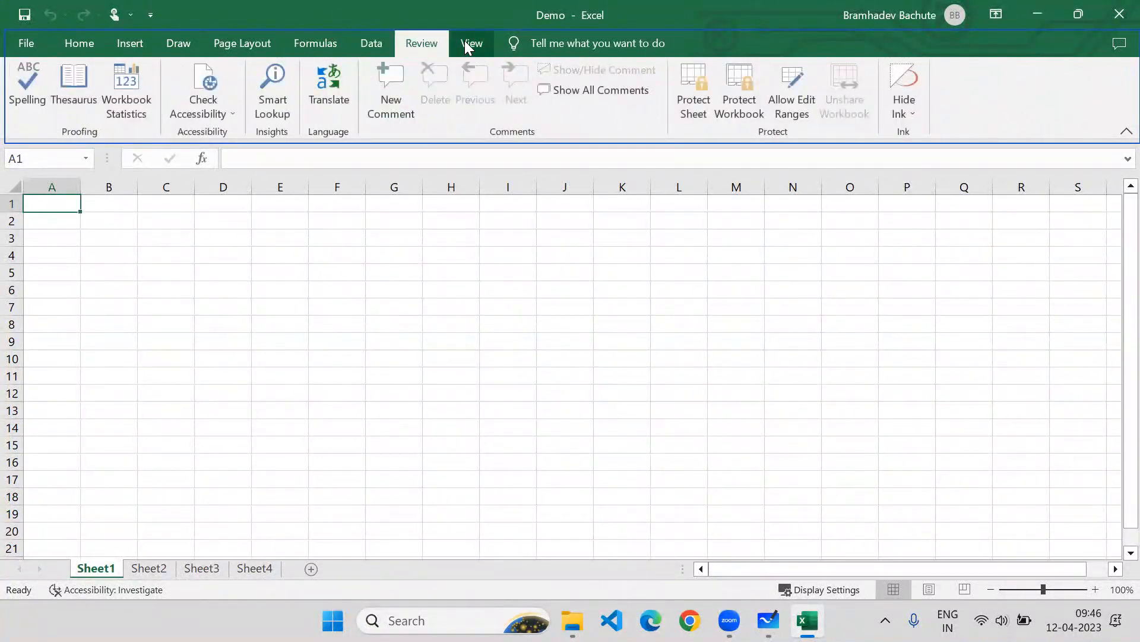
click(469, 42)
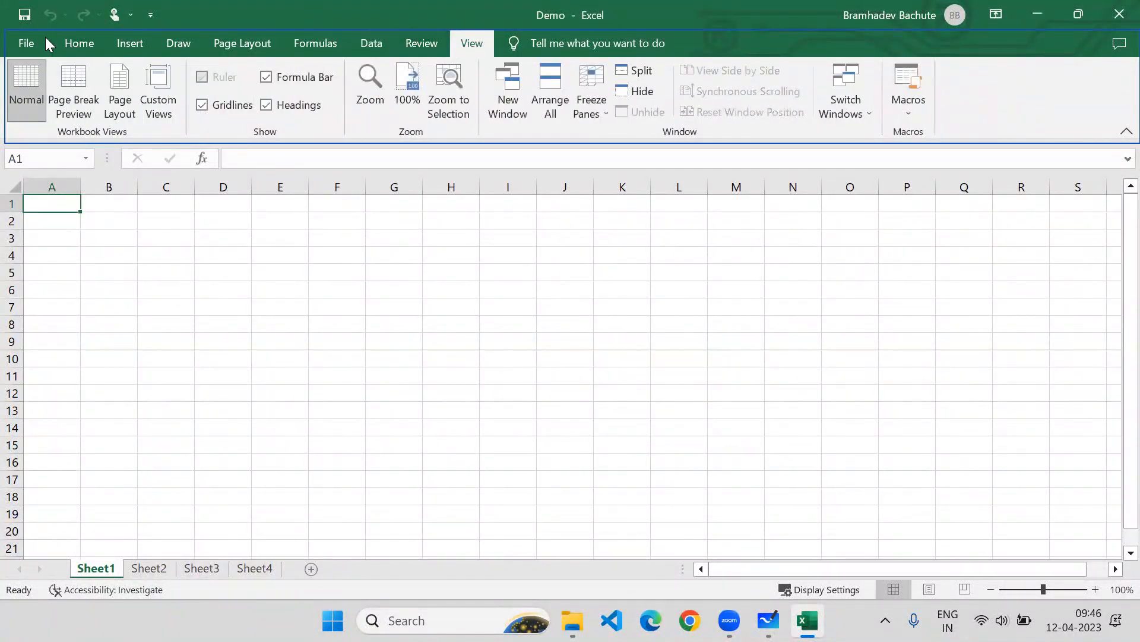
click(61, 42)
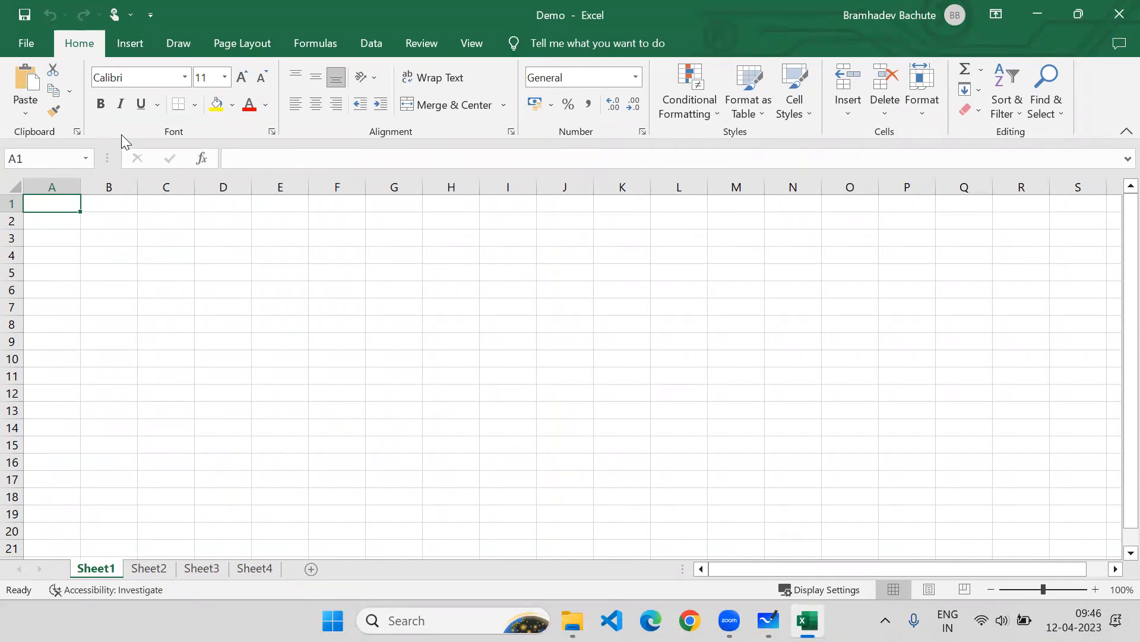
Enter "Webchamp" in cell B2, widen column B to fit the text and select the cell again.
click(111, 221)
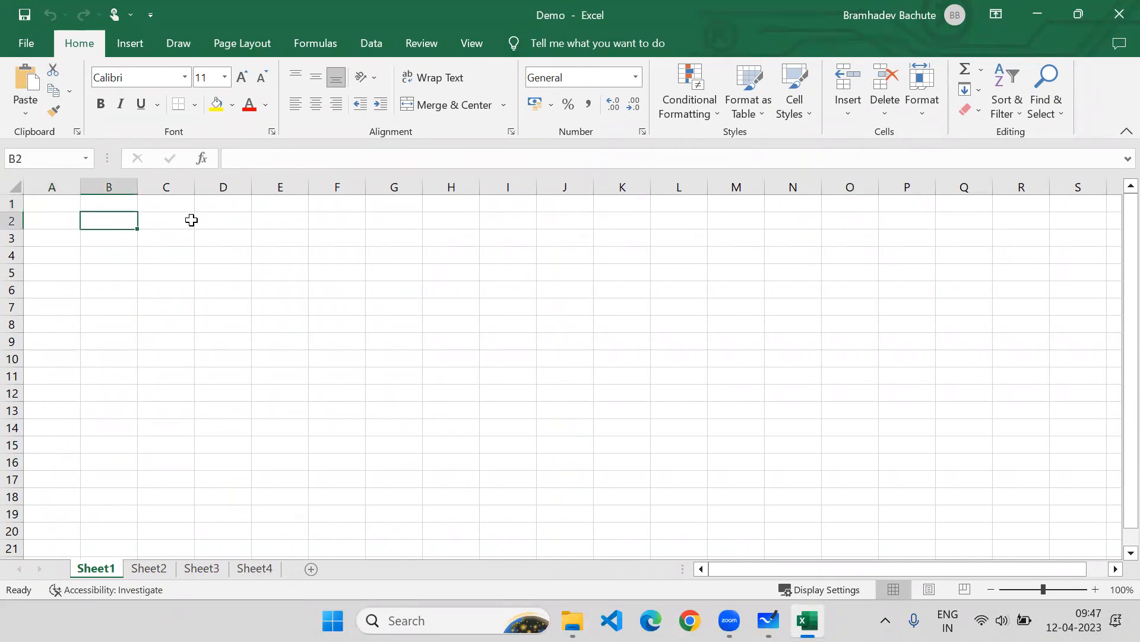
text(Webchamp)
key(Return)
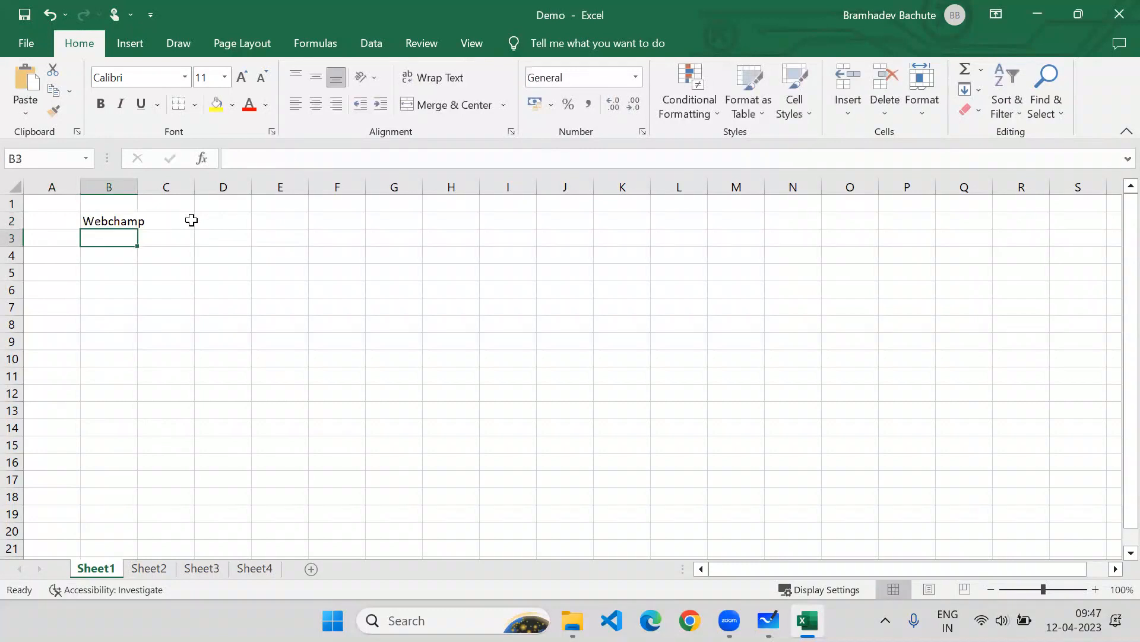
drag(139, 187, 145, 186)
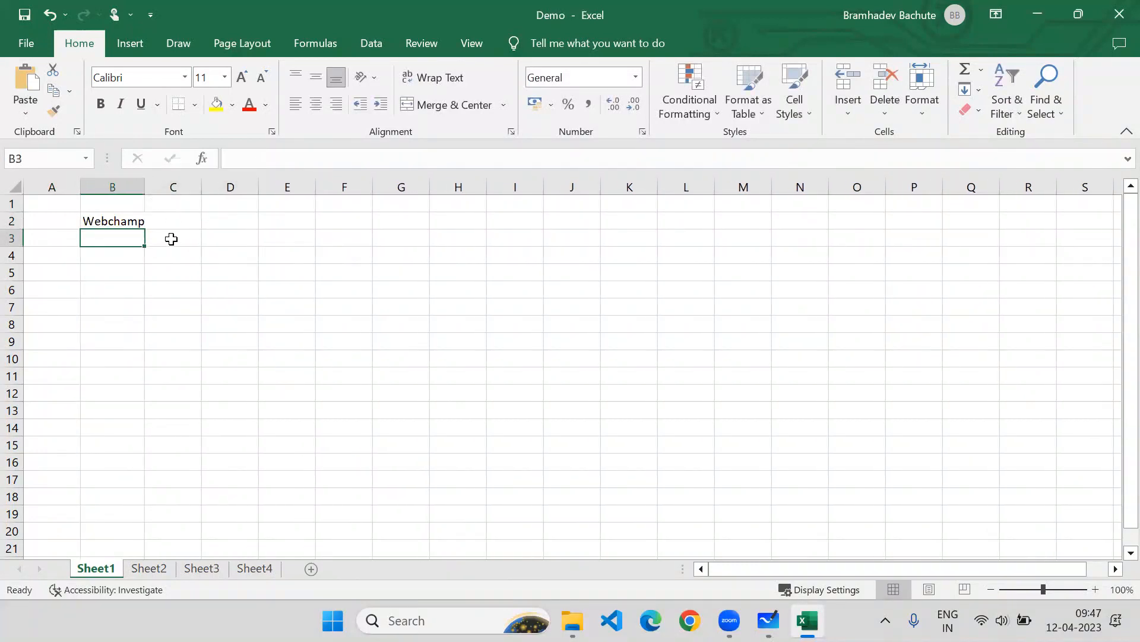
click(107, 221)
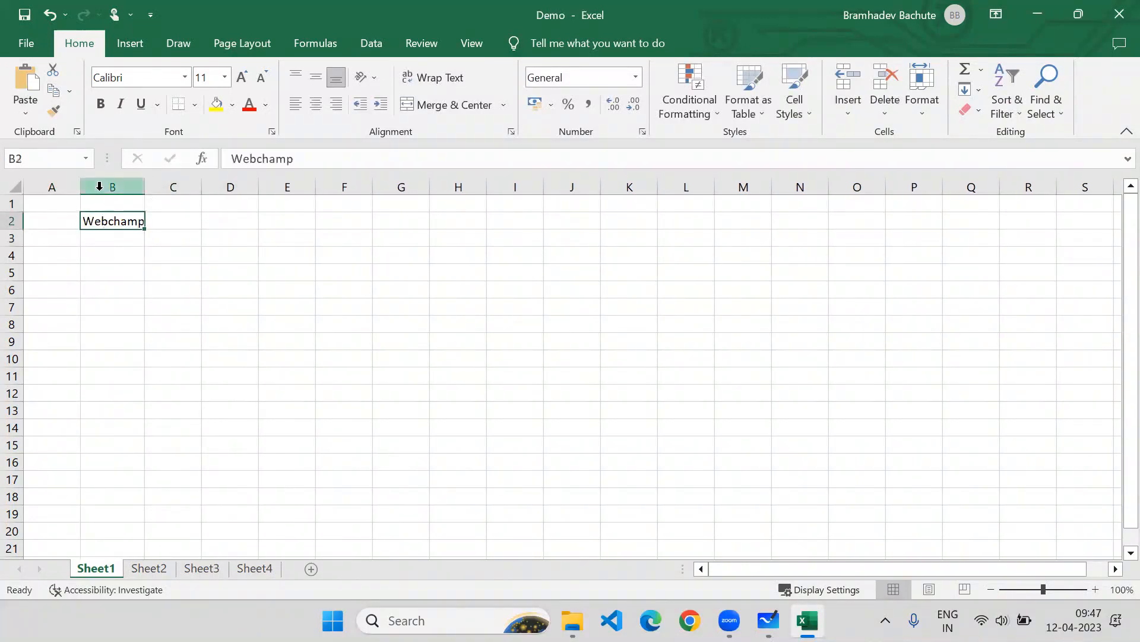
Examine how column B, row 2 and the range D2:K2 are selected, ending on cell B2.
click(99, 187)
click(12, 221)
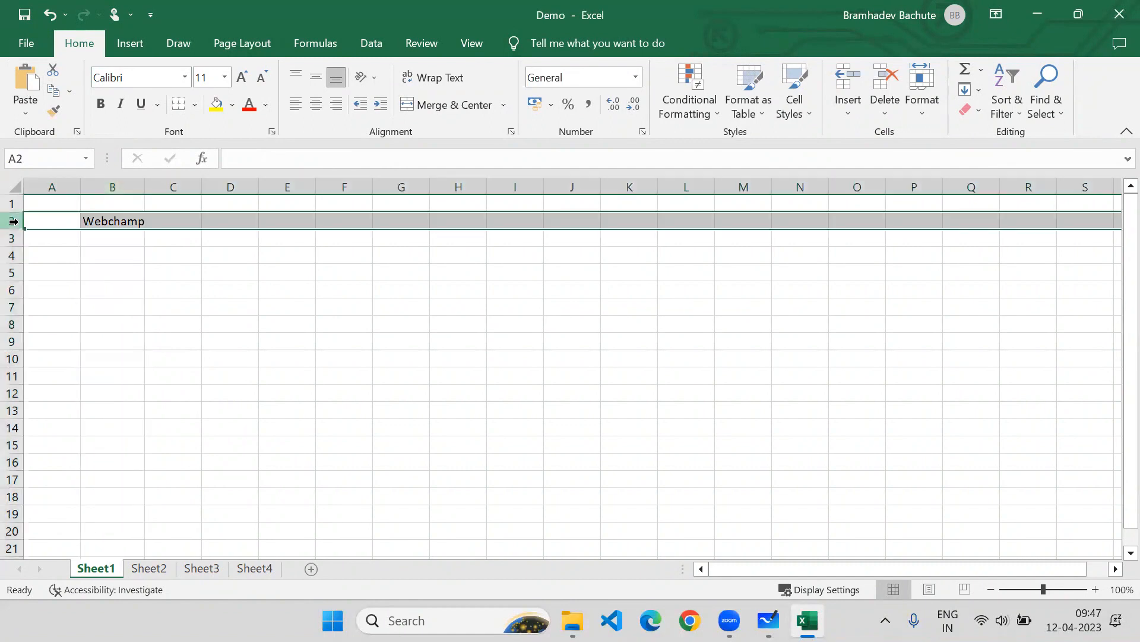
click(104, 221)
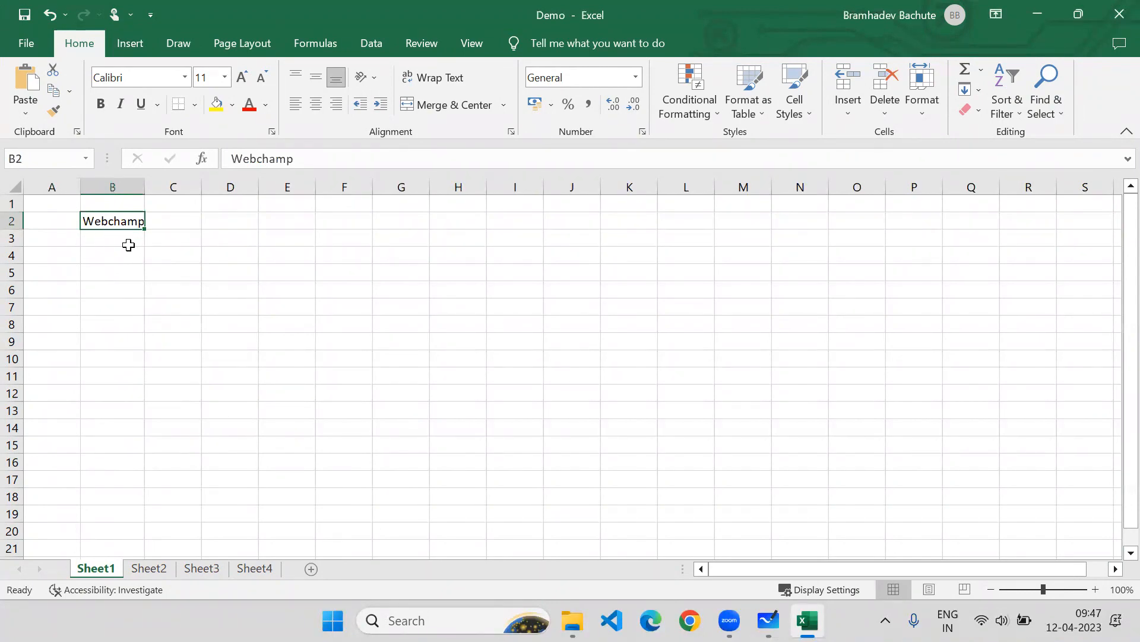
drag(224, 215, 650, 222)
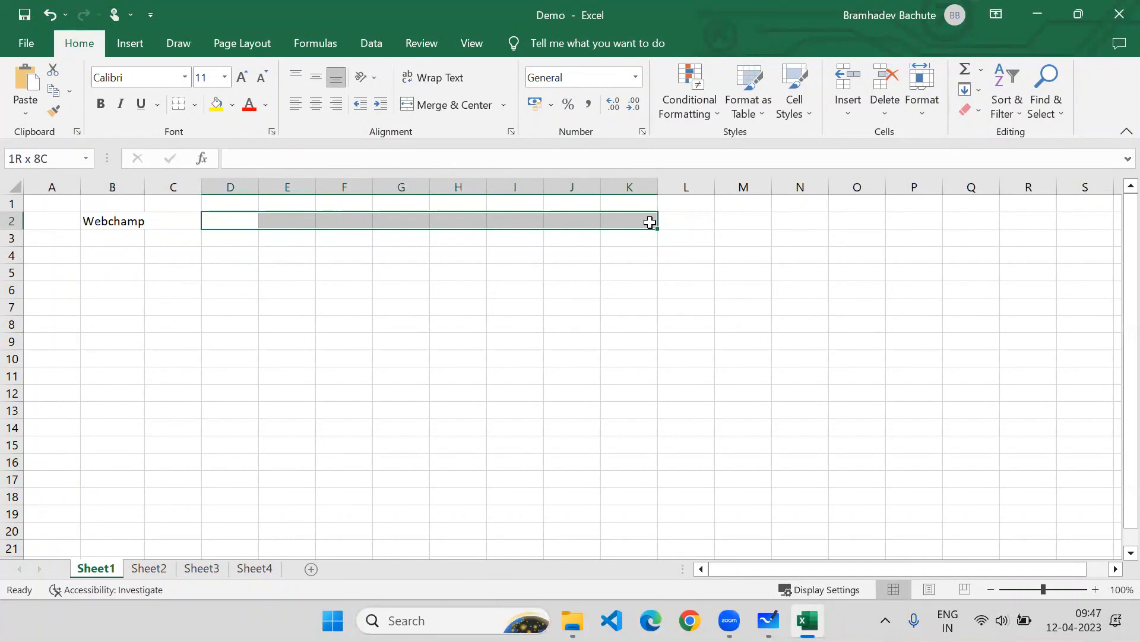
drag(650, 221, 650, 221)
click(119, 258)
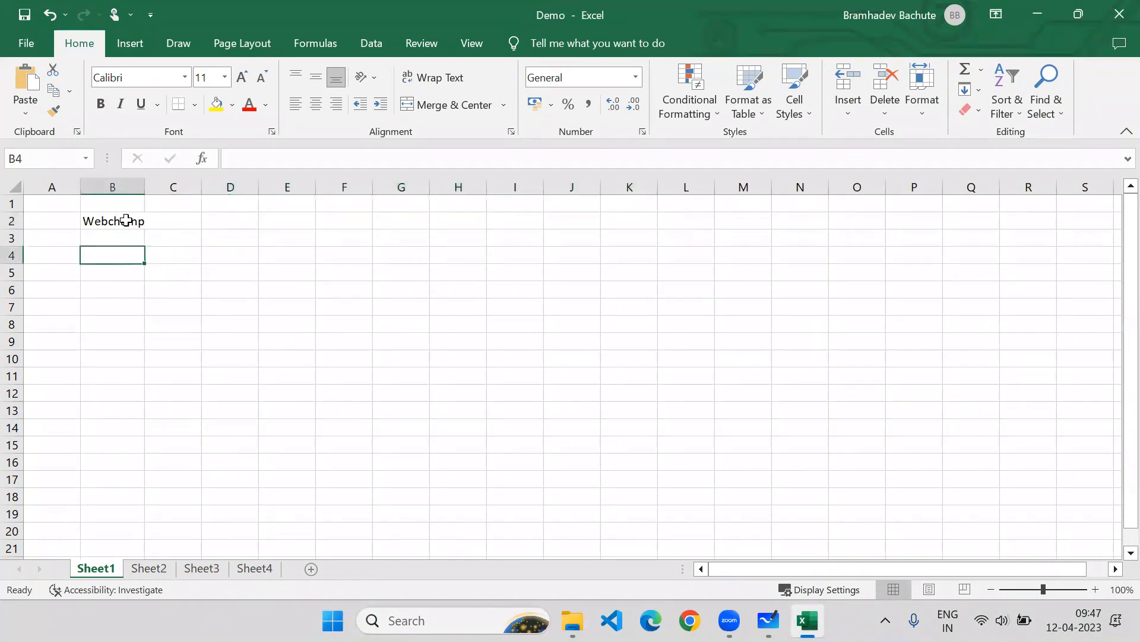
click(126, 220)
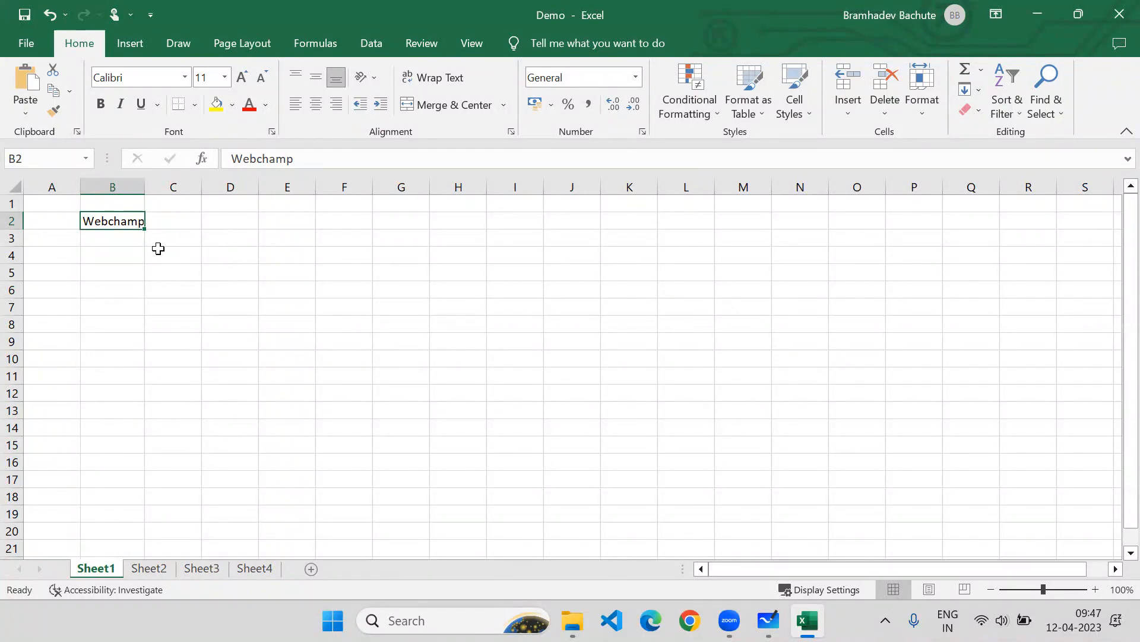
key(ctrl+c)
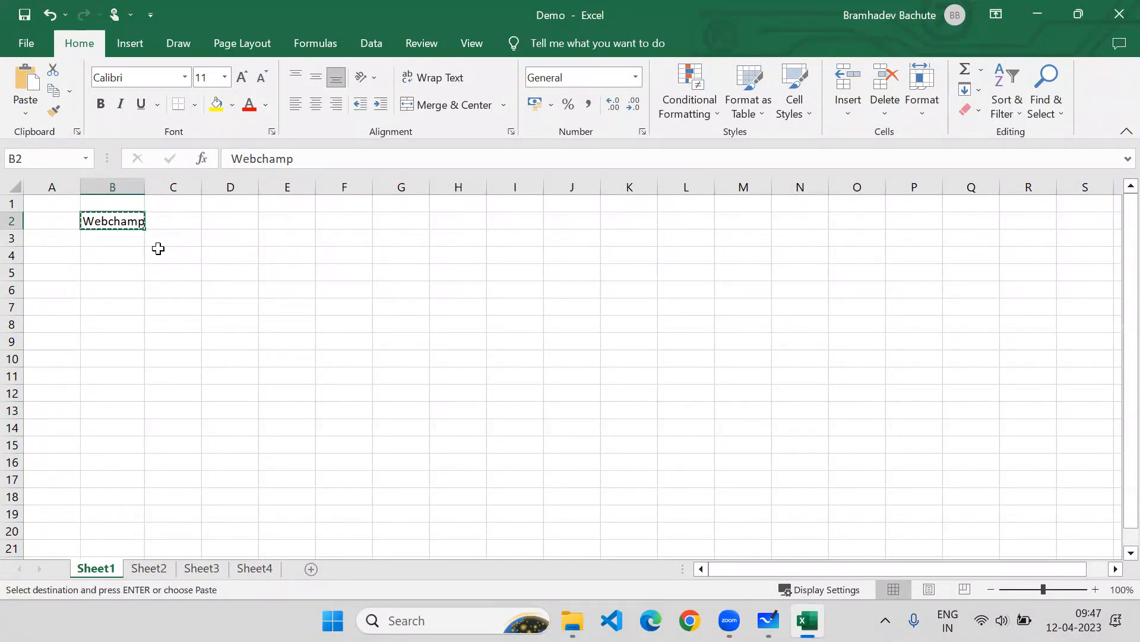
click(157, 253)
click(105, 242)
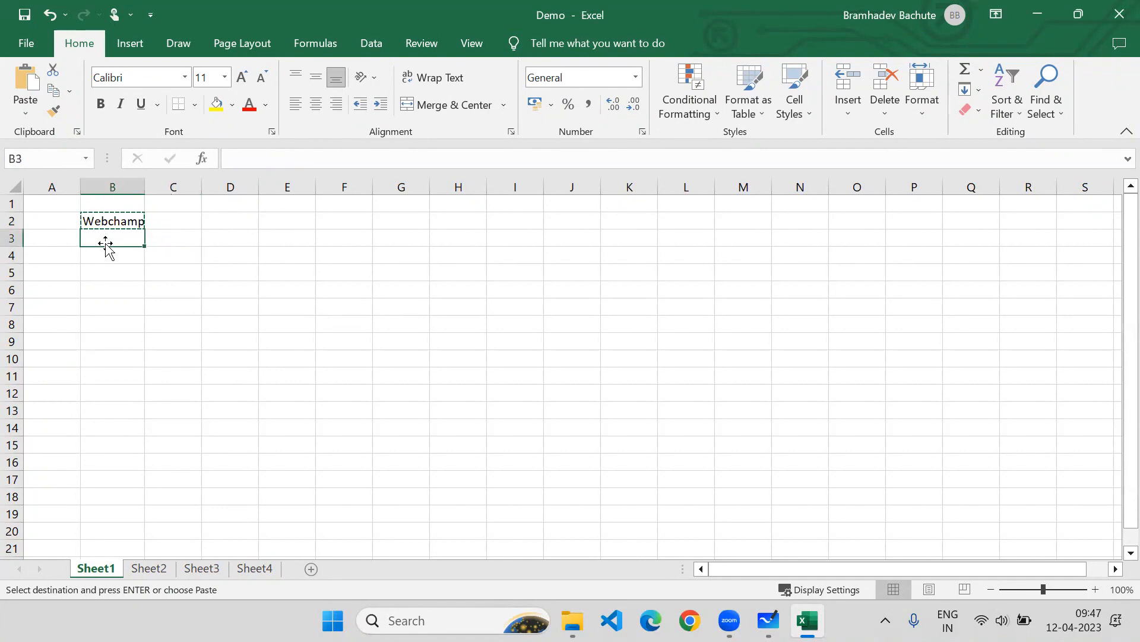
key(Escape)
click(106, 221)
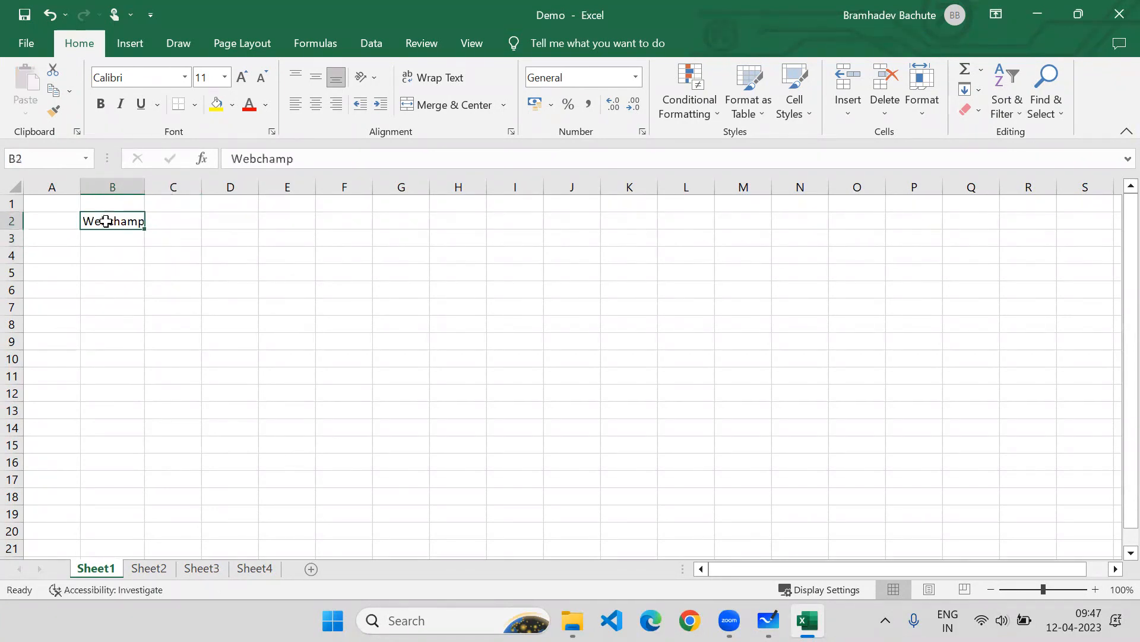
key(ctrl+c)
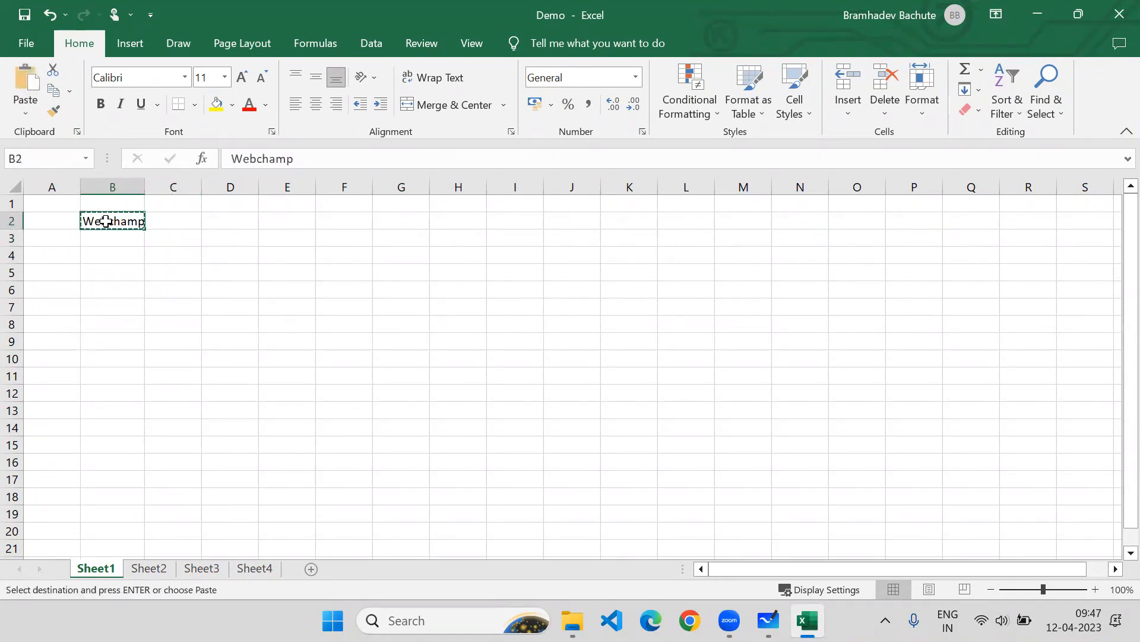
click(233, 229)
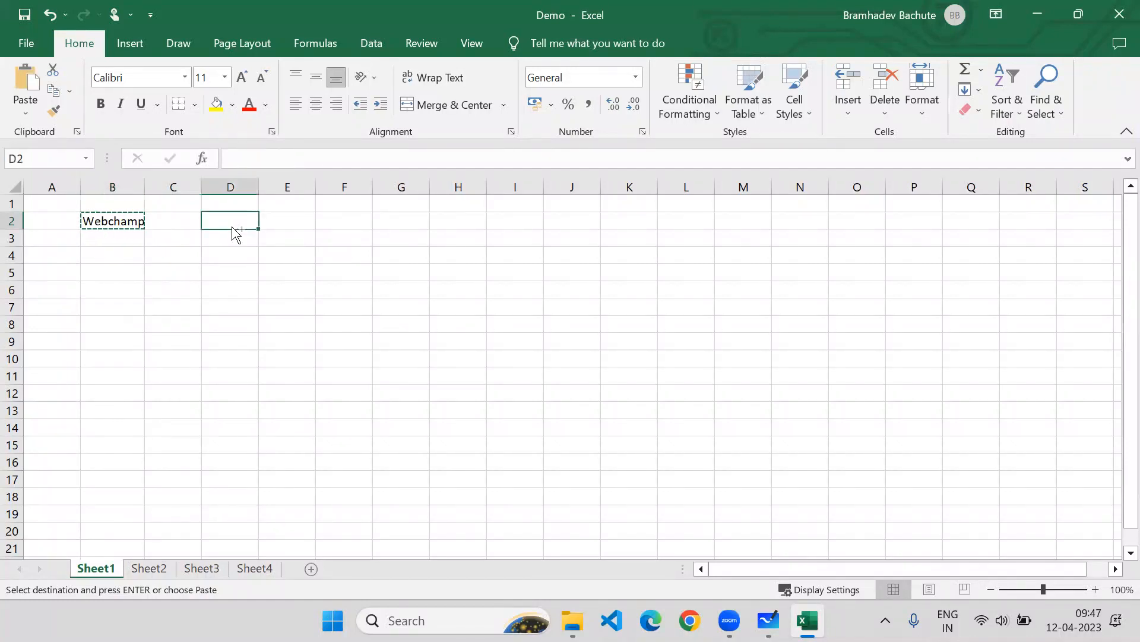
key(ctrl+c)
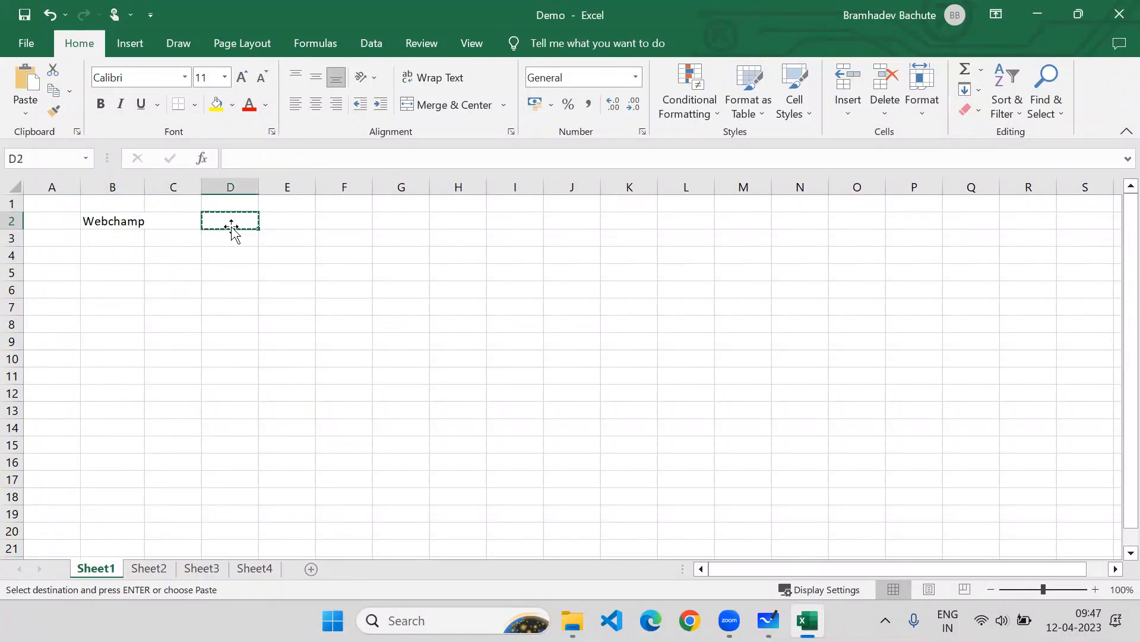
key(Escape)
click(102, 219)
right_click(102, 219)
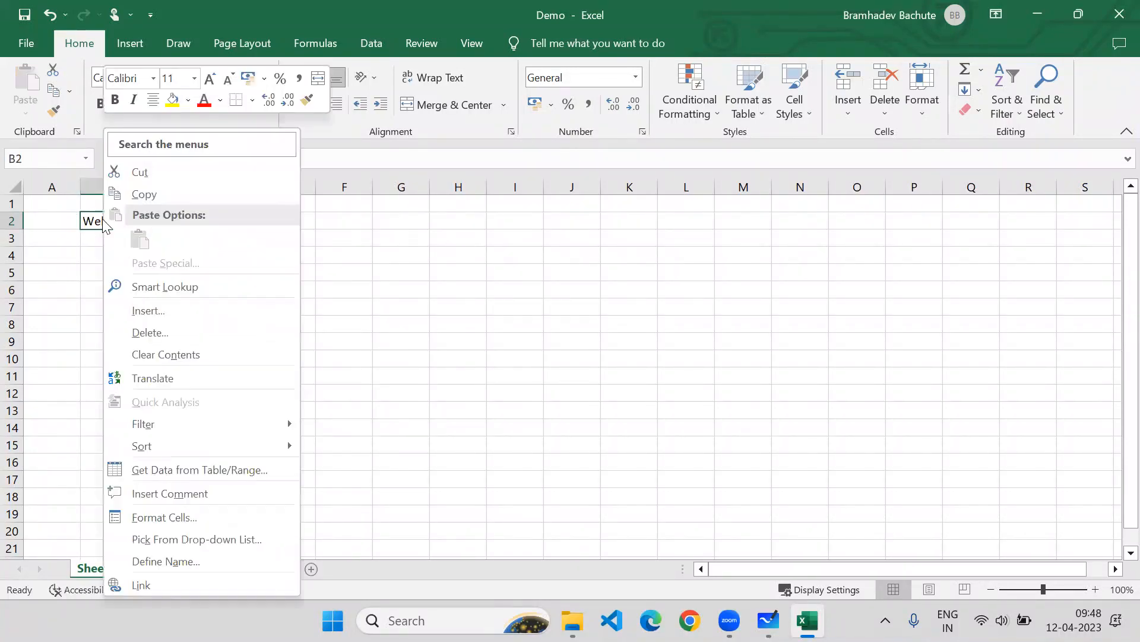
click(136, 195)
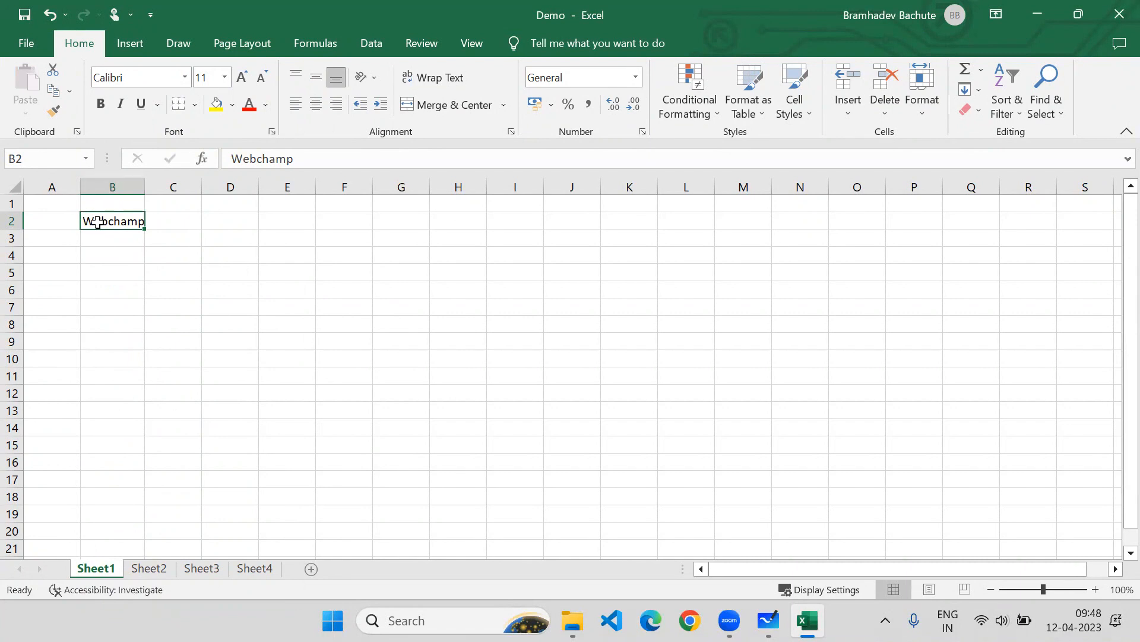
Copy cell B2, examine the paste options offered for cell D2 and cancel the copy.
click(98, 247)
click(98, 217)
click(53, 93)
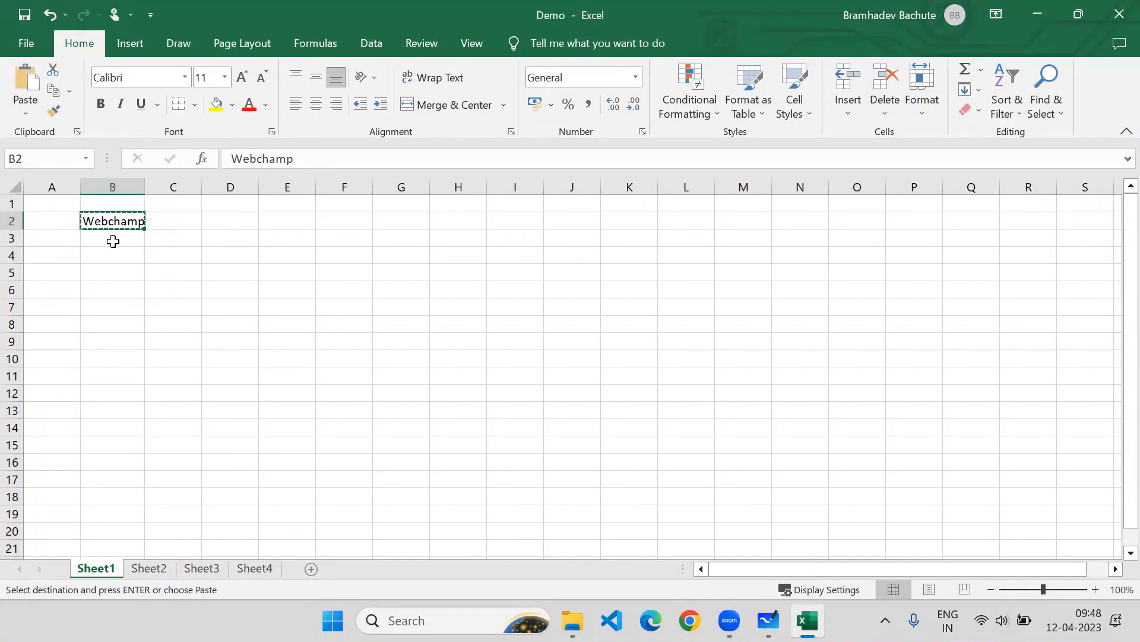
click(231, 221)
right_click(230, 219)
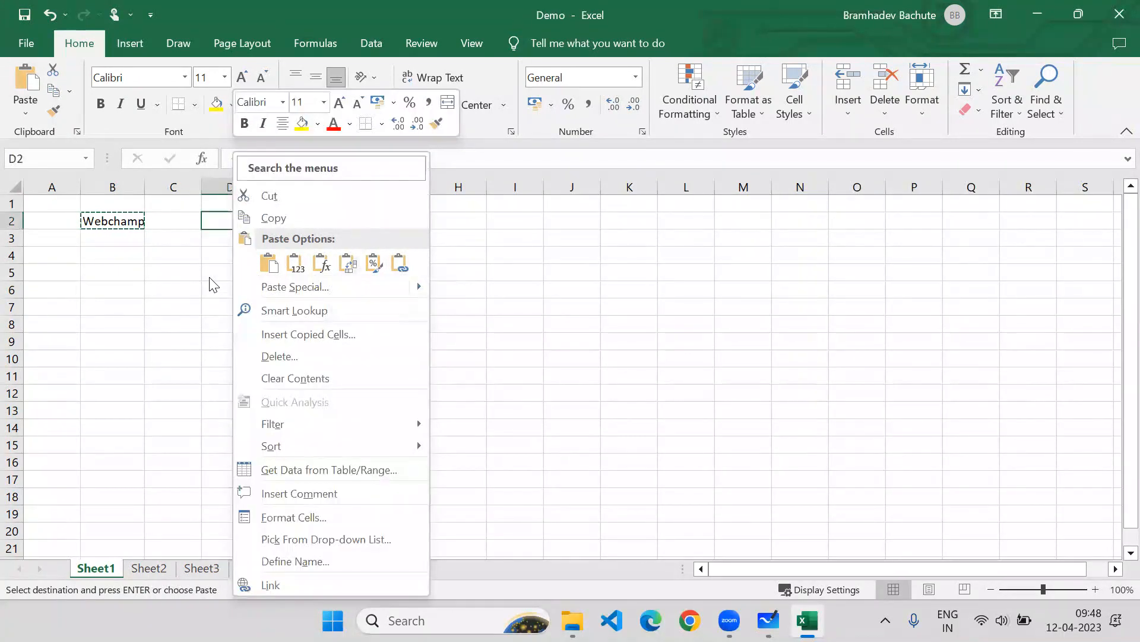
key(Escape)
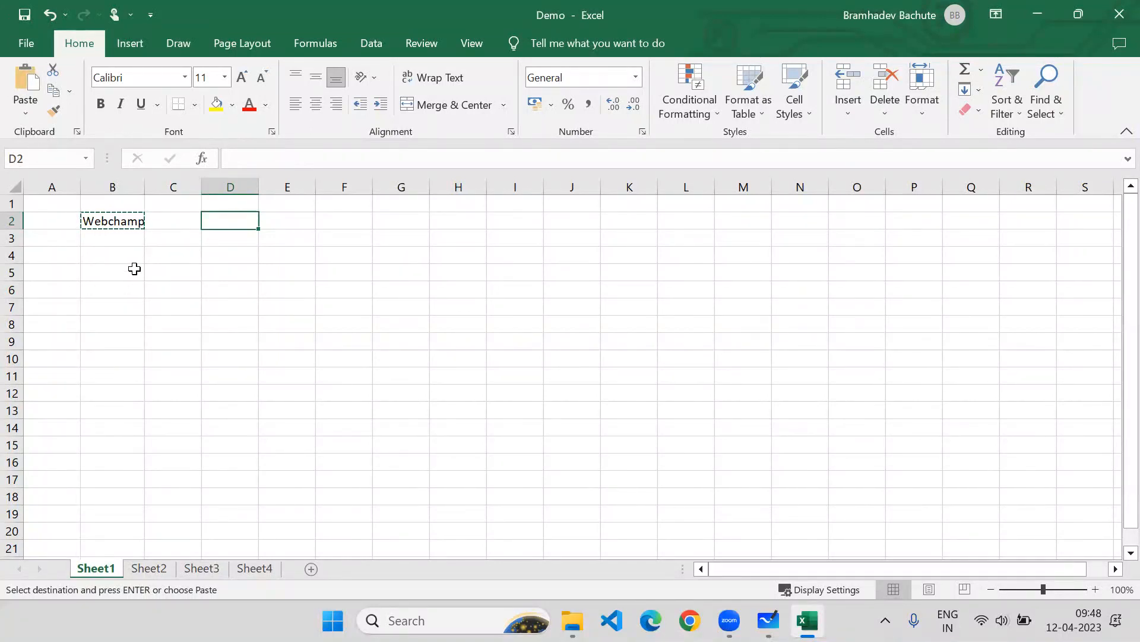
key(Escape)
Cut "Webchamp" from cell B2 and paste it into cell E2.
click(104, 222)
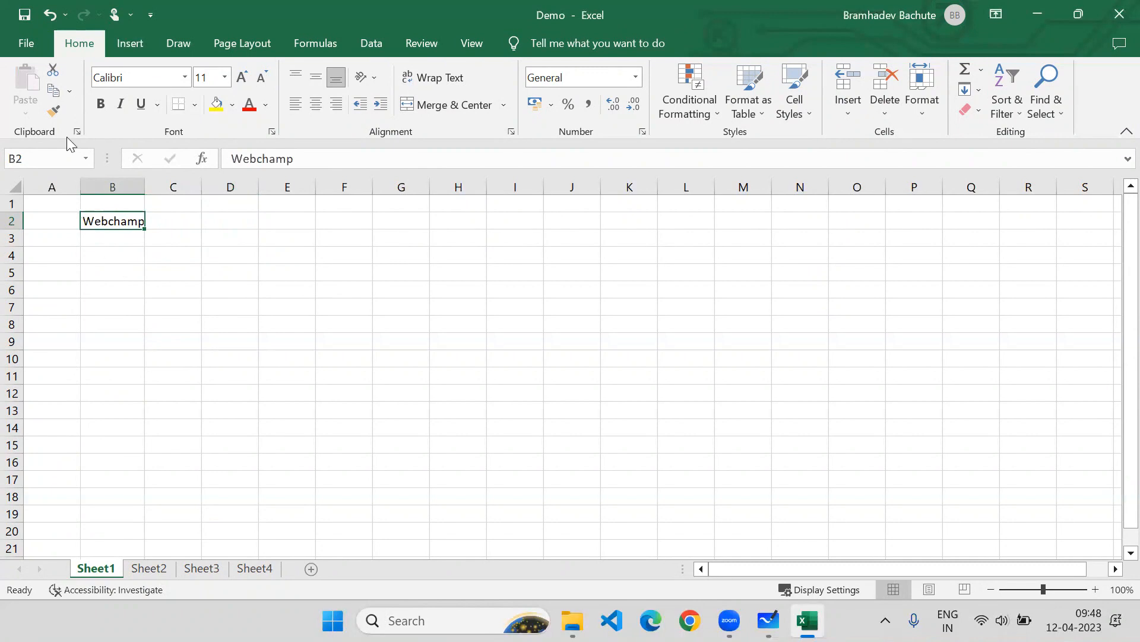
click(52, 71)
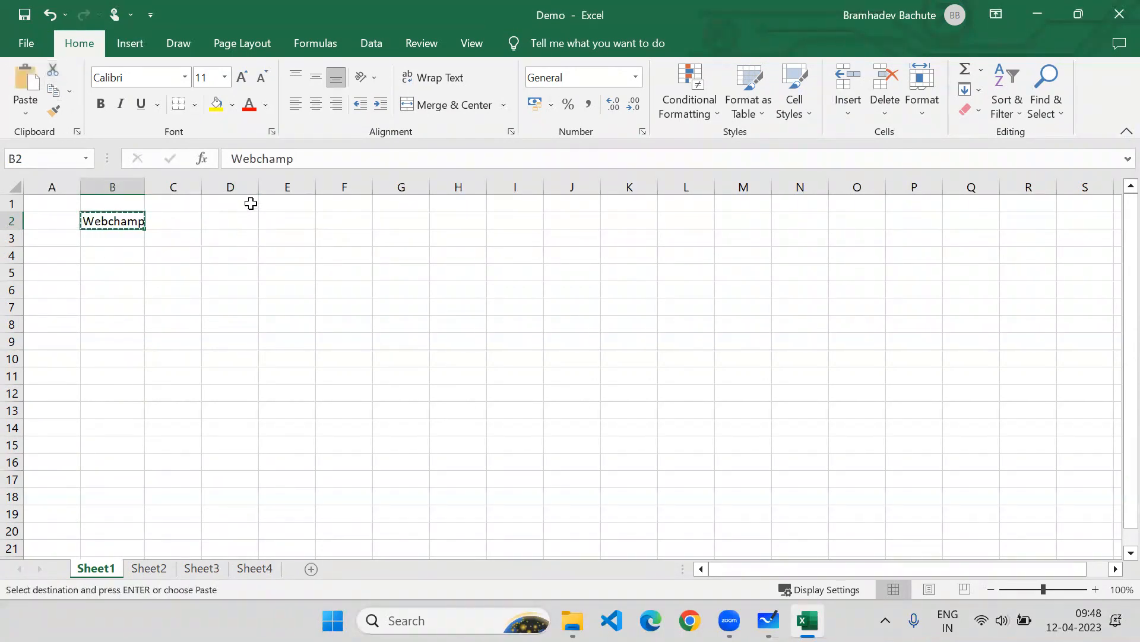
click(298, 221)
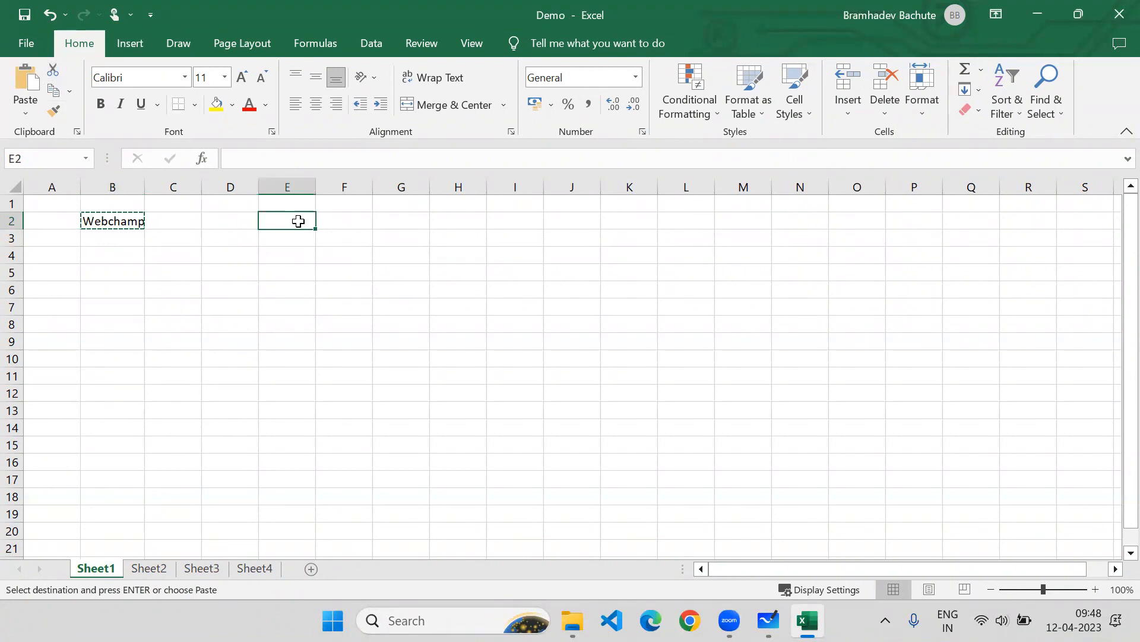
right_click(298, 221)
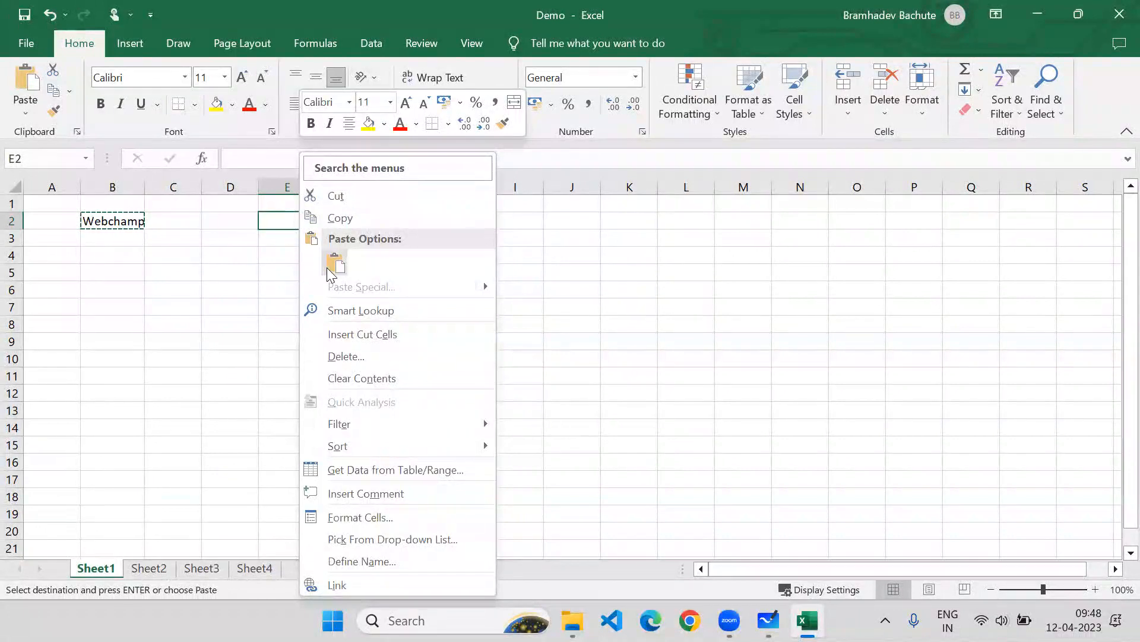
click(226, 274)
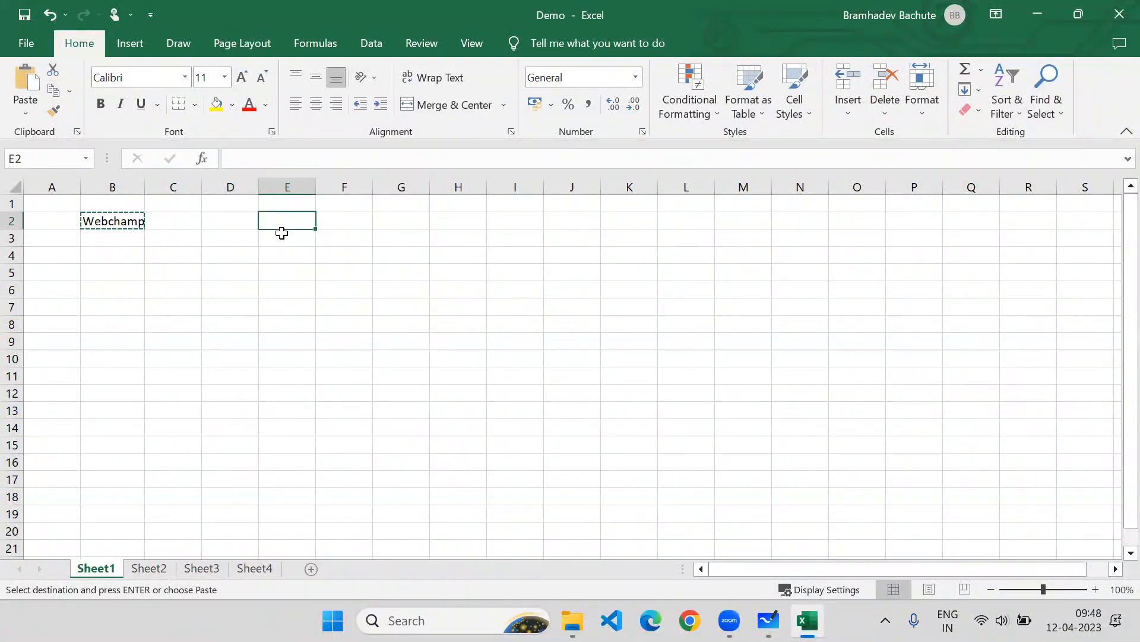
key(ctrl+v)
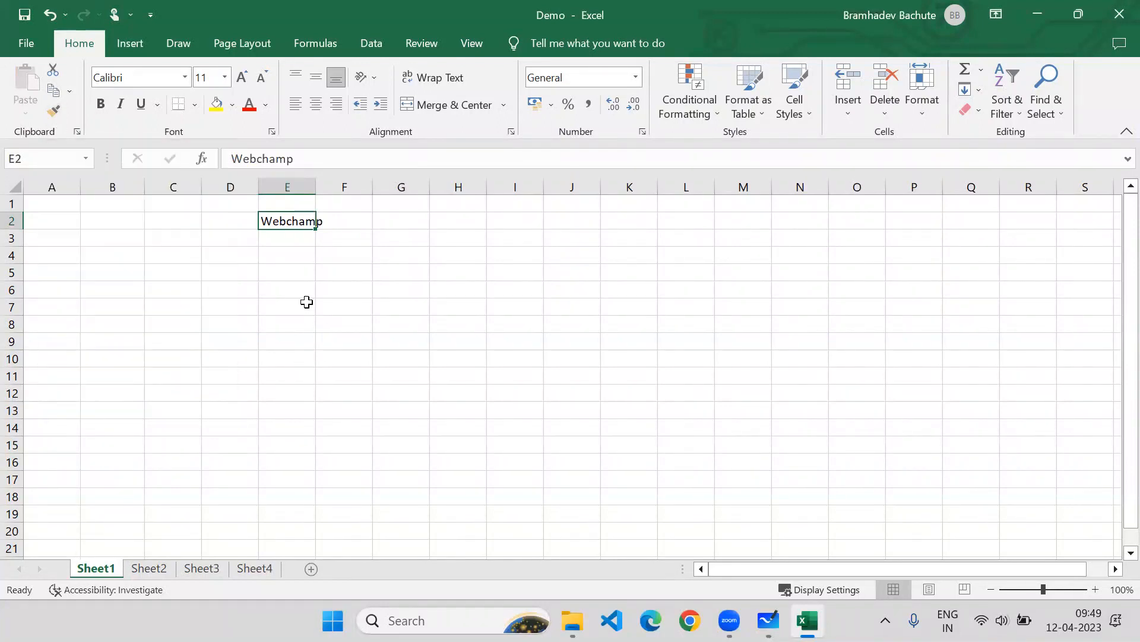
Increase the height of row 2 and widen column E so the text fits in cell E2.
click(297, 261)
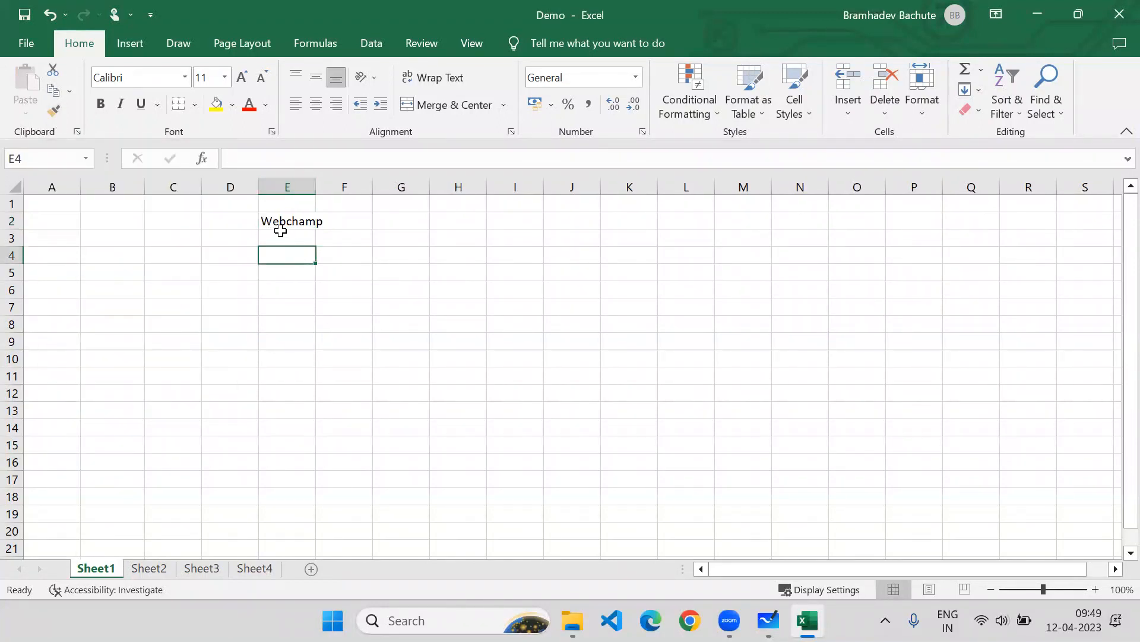
click(280, 226)
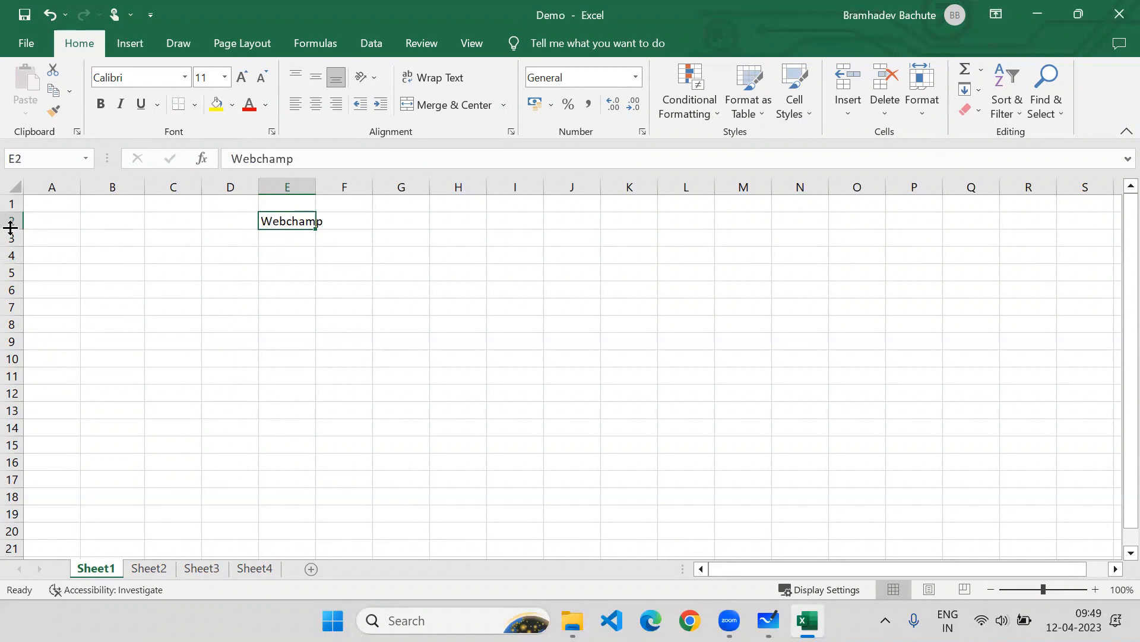
drag(11, 229, 10, 259)
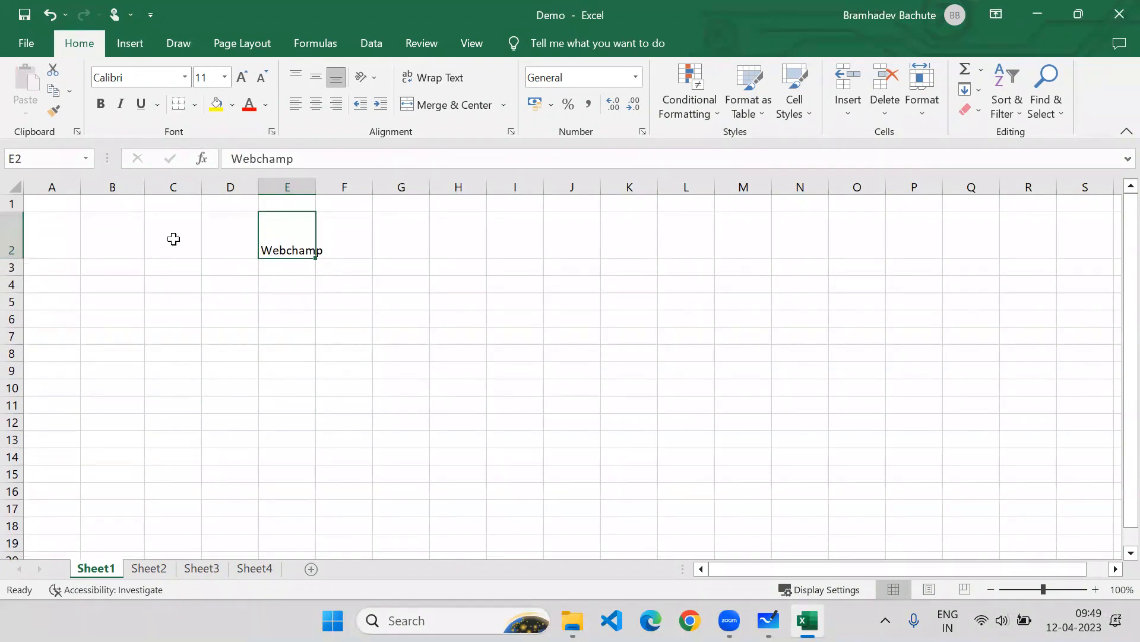
drag(316, 186, 366, 187)
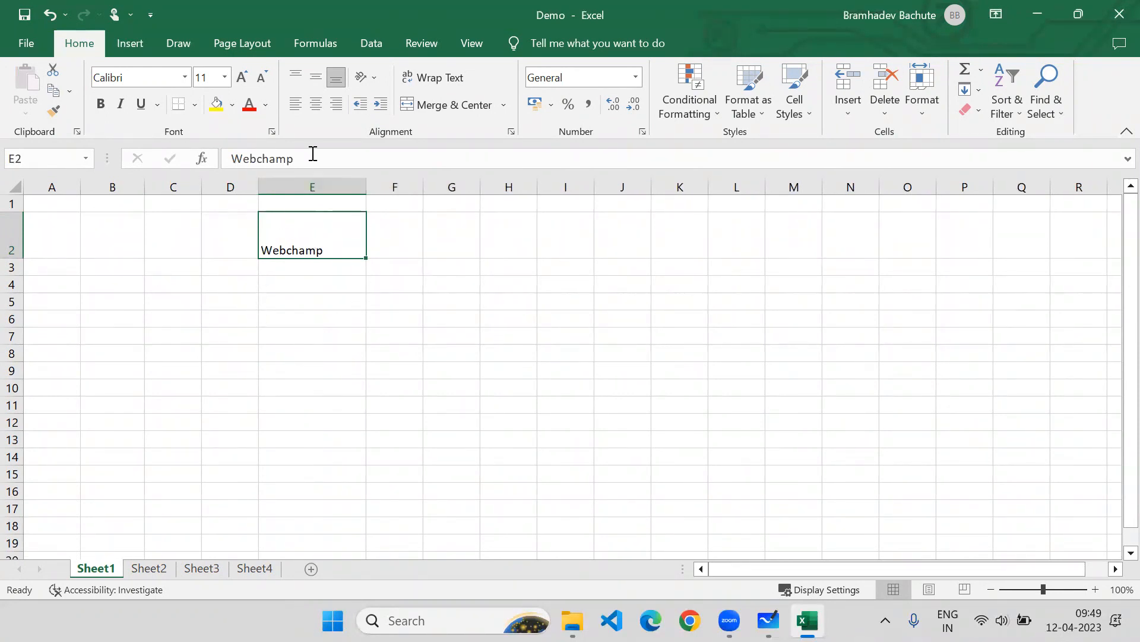
Centre the text in cell E2 vertically and horizontally and fill the cell with light blue.
click(316, 79)
click(315, 105)
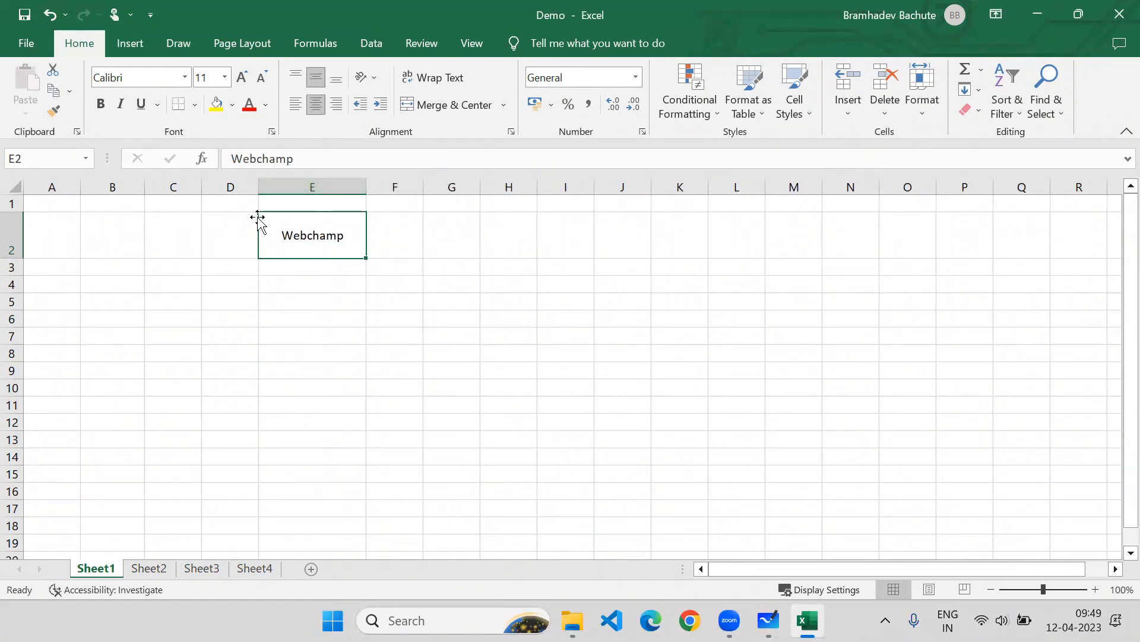
click(231, 105)
click(277, 174)
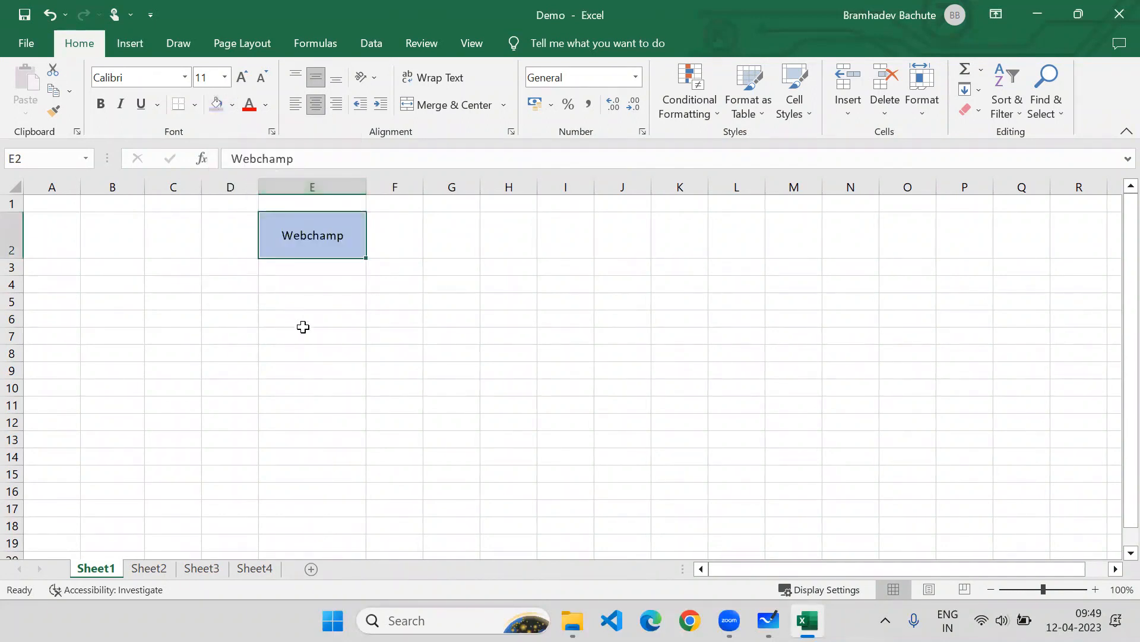
Try a light blue font colour on the text in cell E2.
click(266, 105)
click(312, 202)
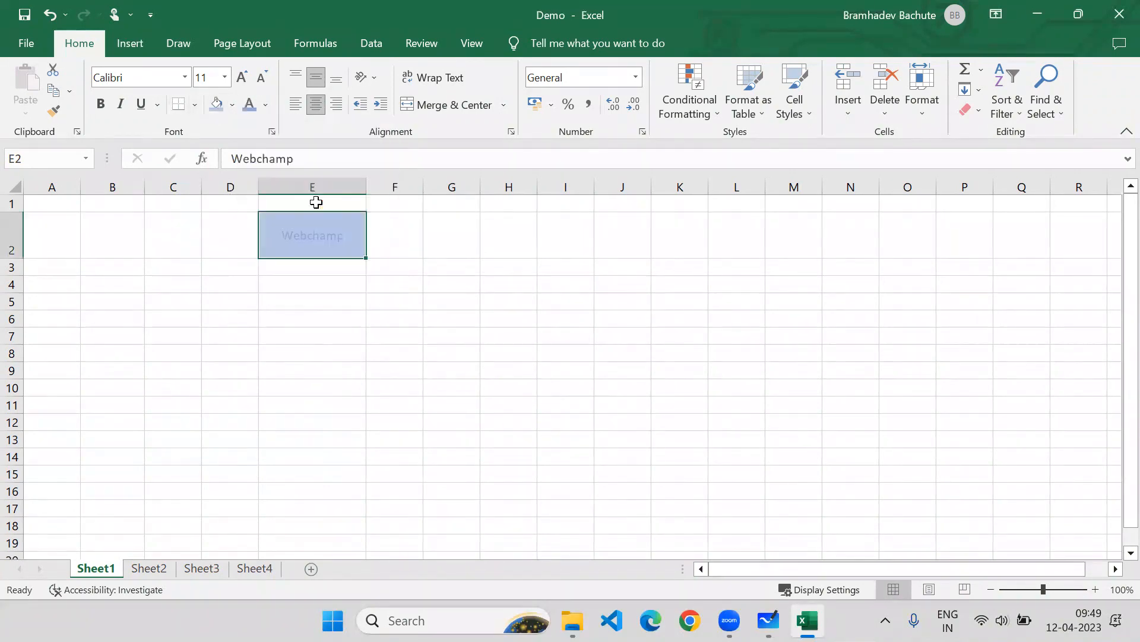
click(547, 300)
Set the font colour of "Webchamp" in cell E2 to orange and deselect the cell.
click(342, 234)
click(265, 105)
click(327, 224)
click(578, 248)
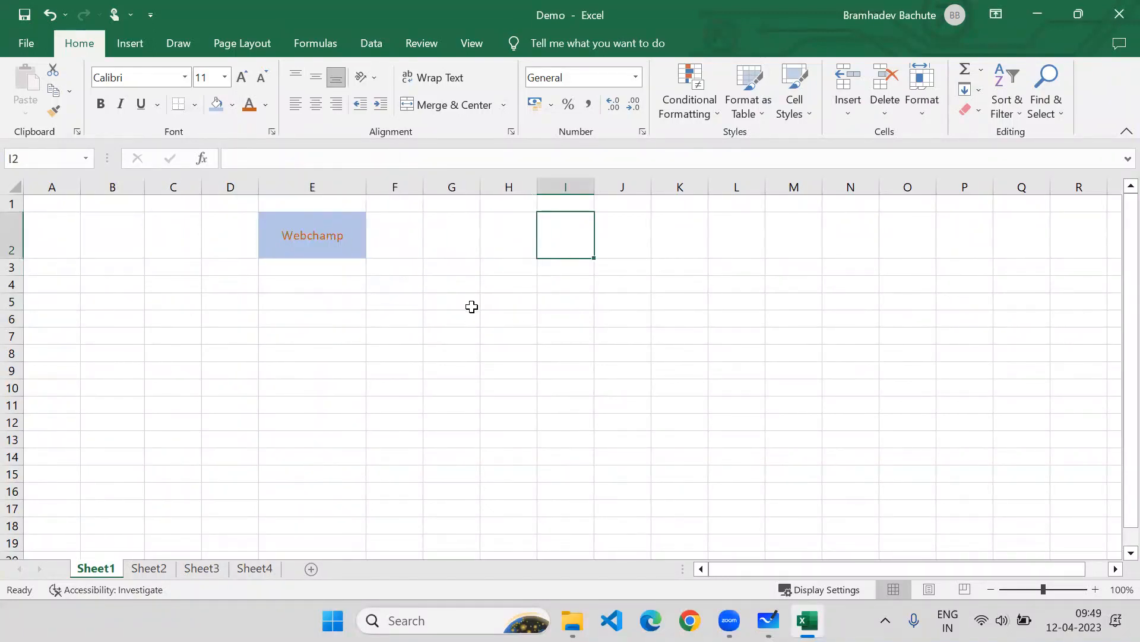
click(550, 321)
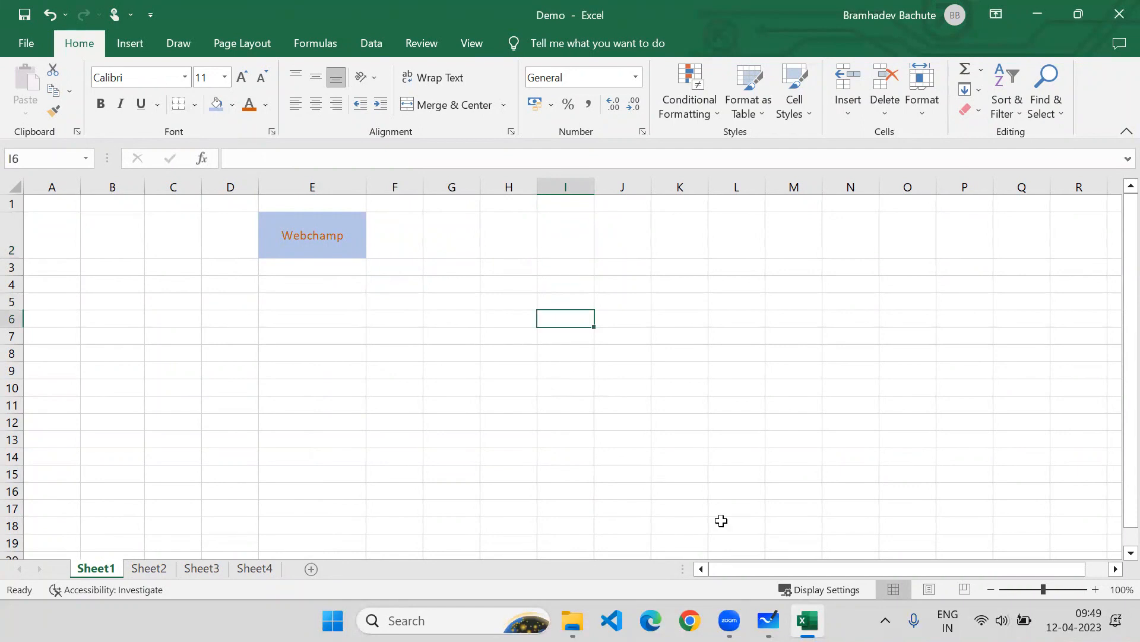
Enter "WebChamp" in cell J5 and select the formatted cell E2.
click(336, 243)
click(612, 306)
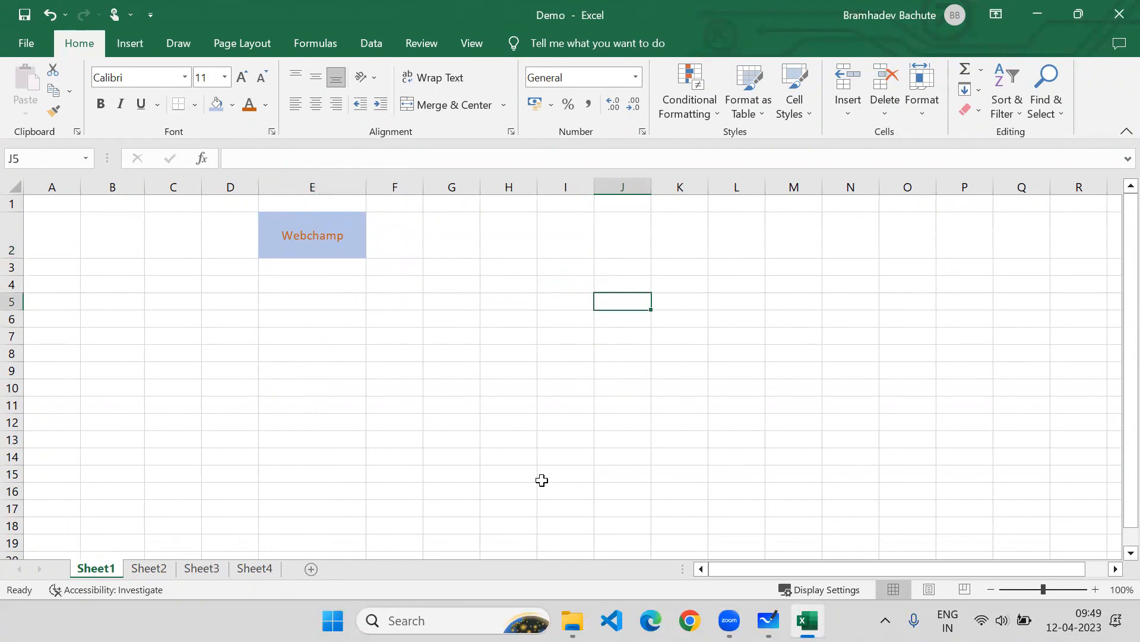
text(We)
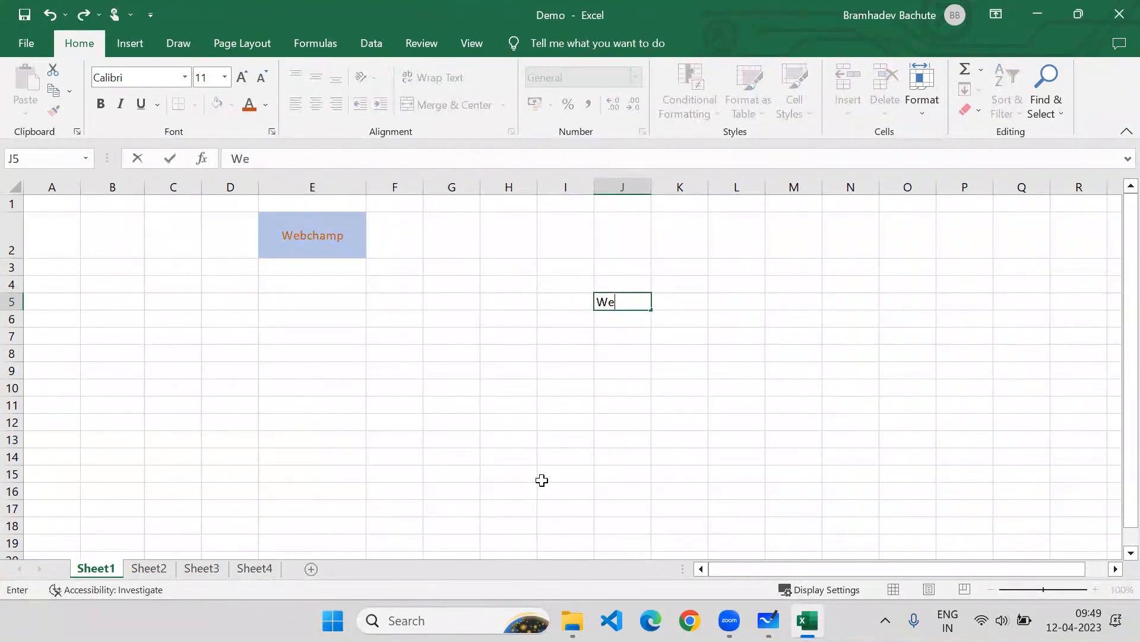
text(bChamp)
key(Return)
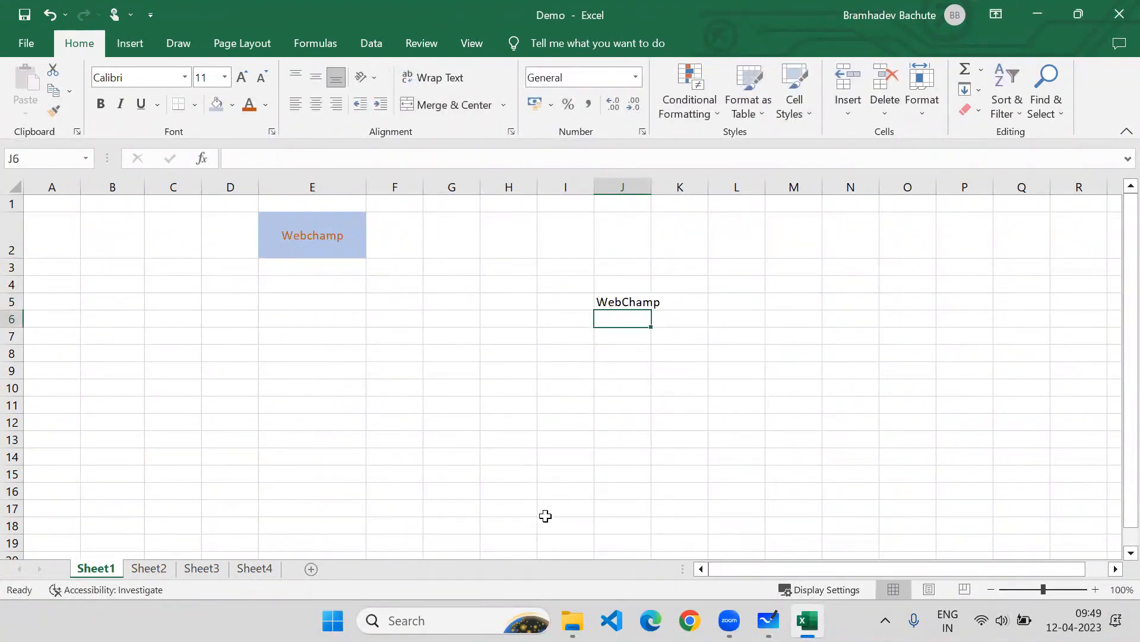
click(286, 247)
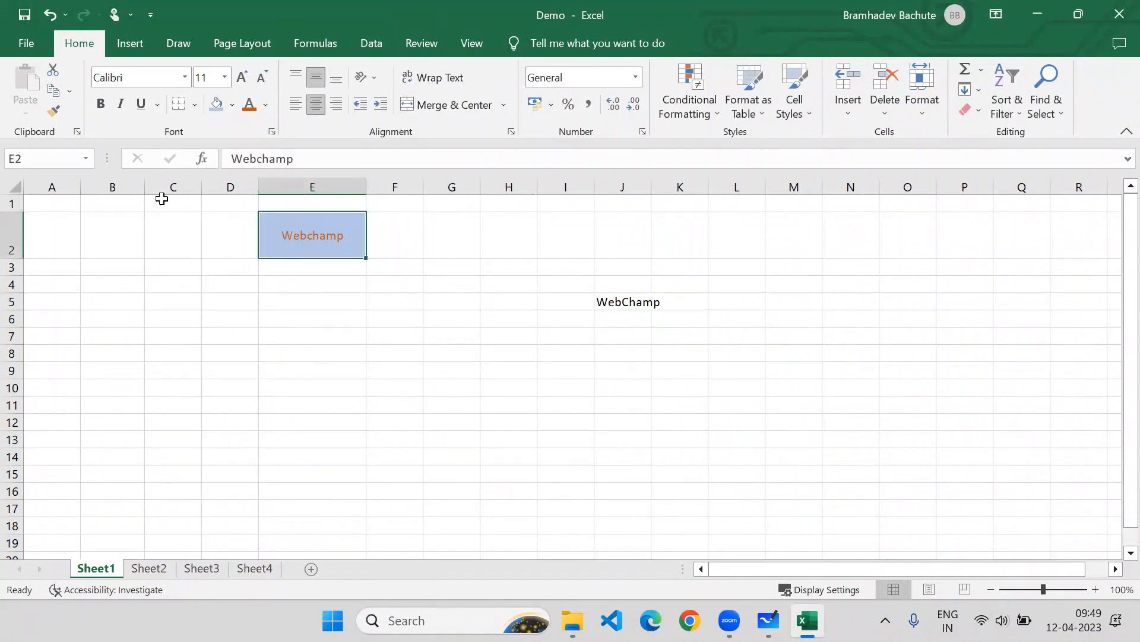
click(620, 301)
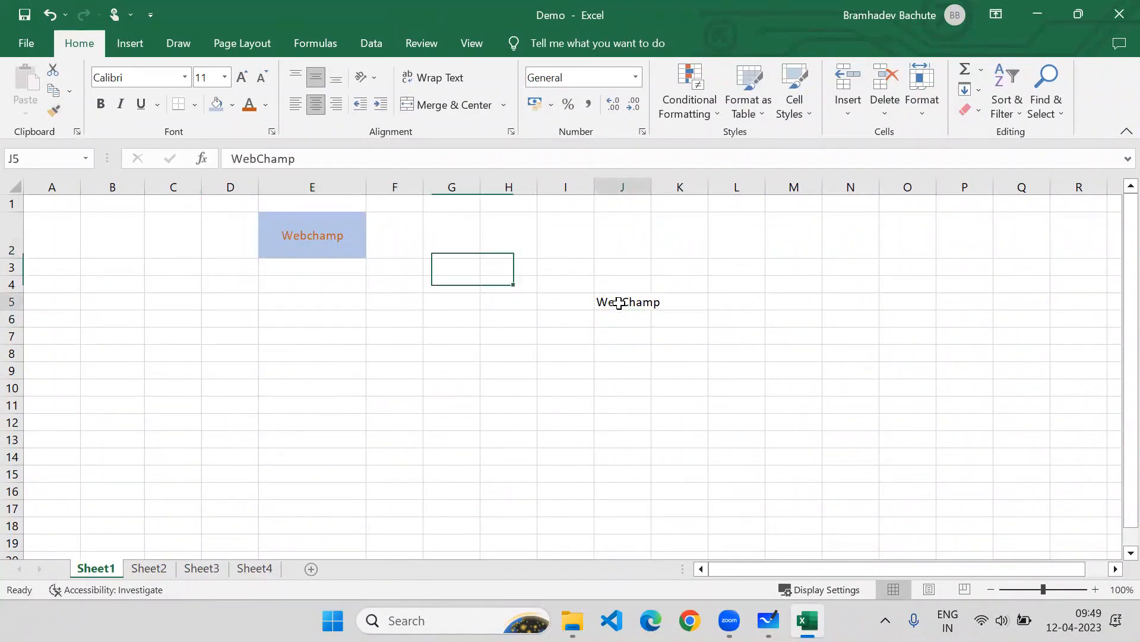
click(54, 111)
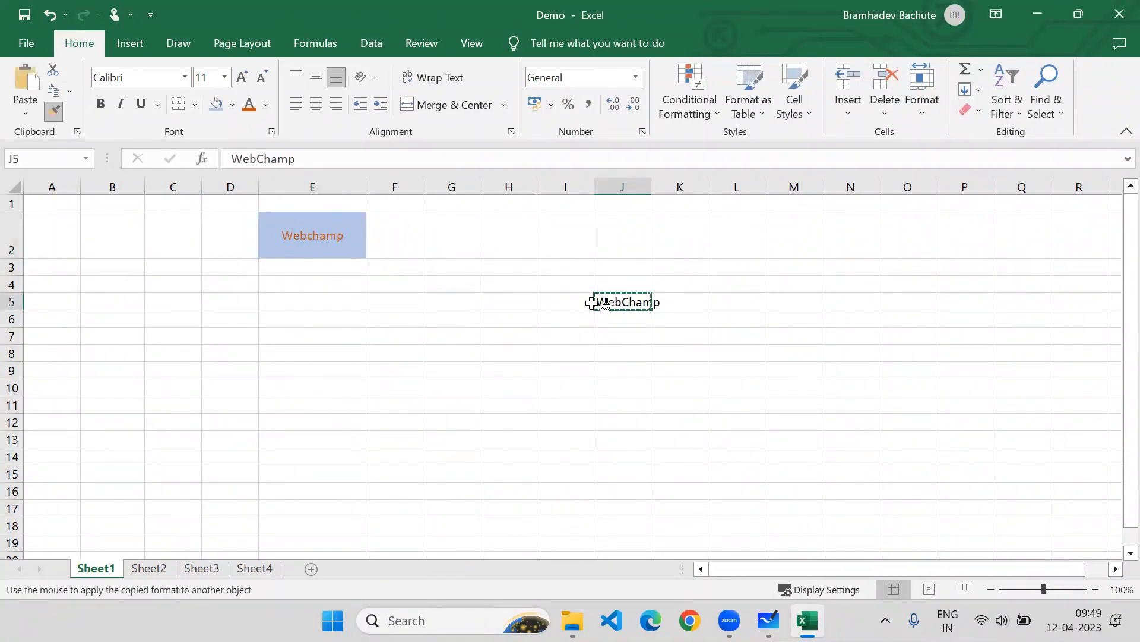
click(429, 272)
Copy the formatting of cell E2 onto the text in cell J5 with Format Painter.
click(326, 232)
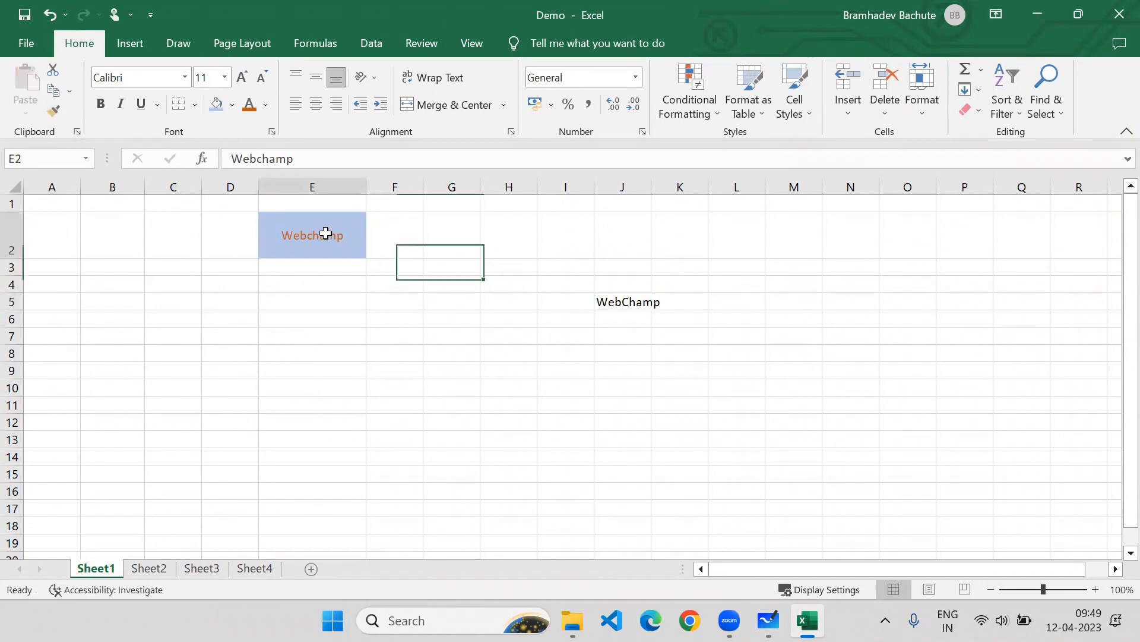
click(54, 112)
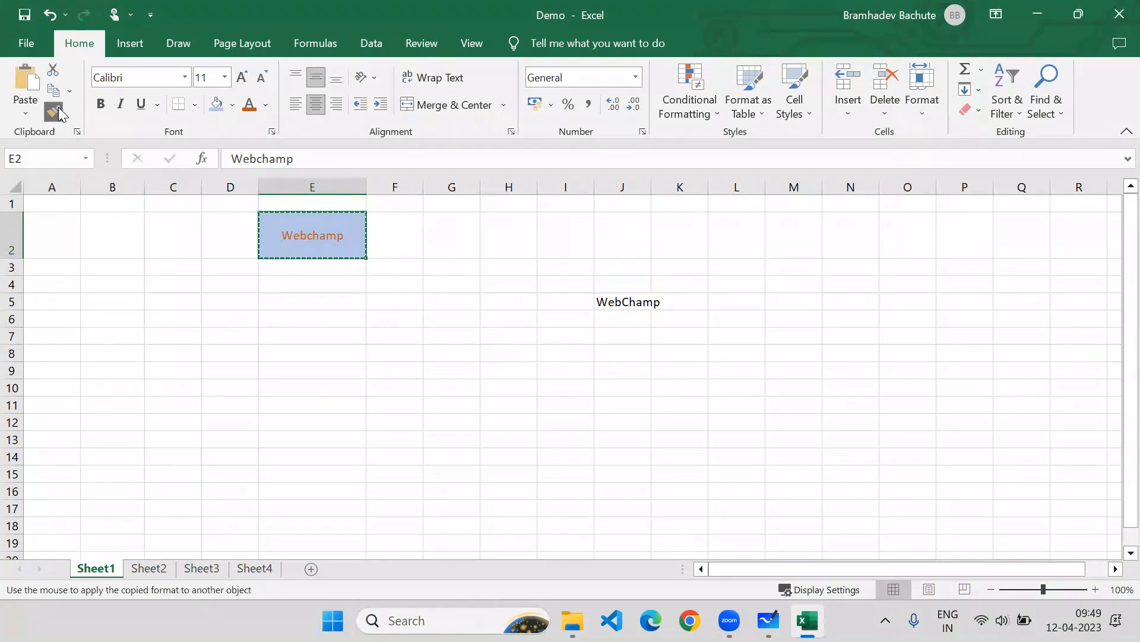
click(626, 302)
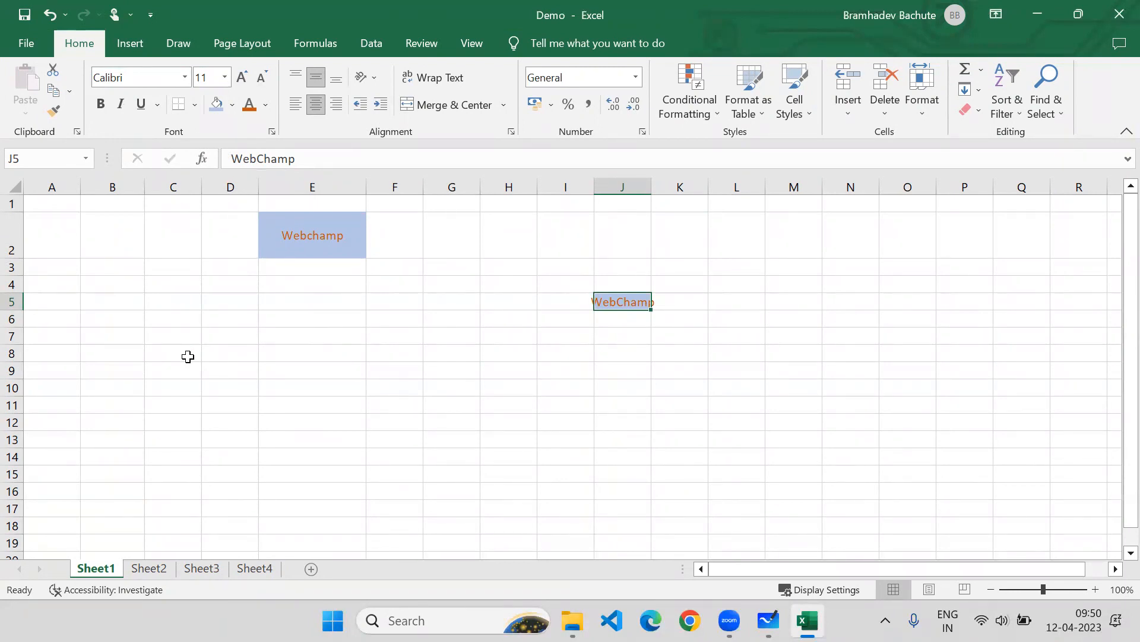
Delete column J, which holds the second "WebChamp" text, and deselect it.
click(618, 180)
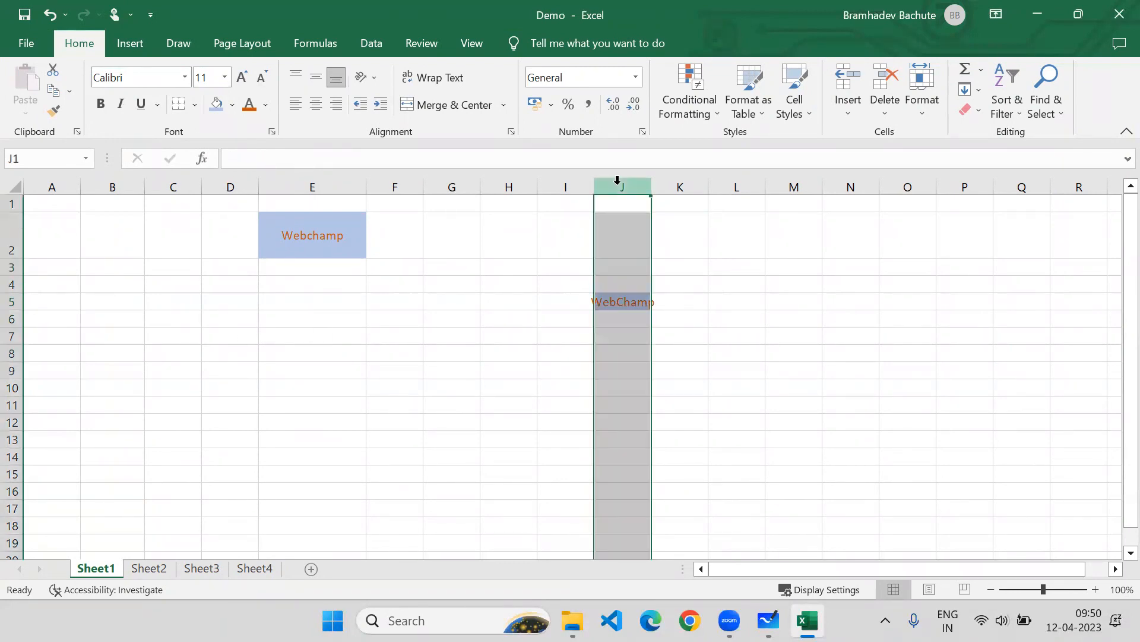
key(Delete)
click(378, 315)
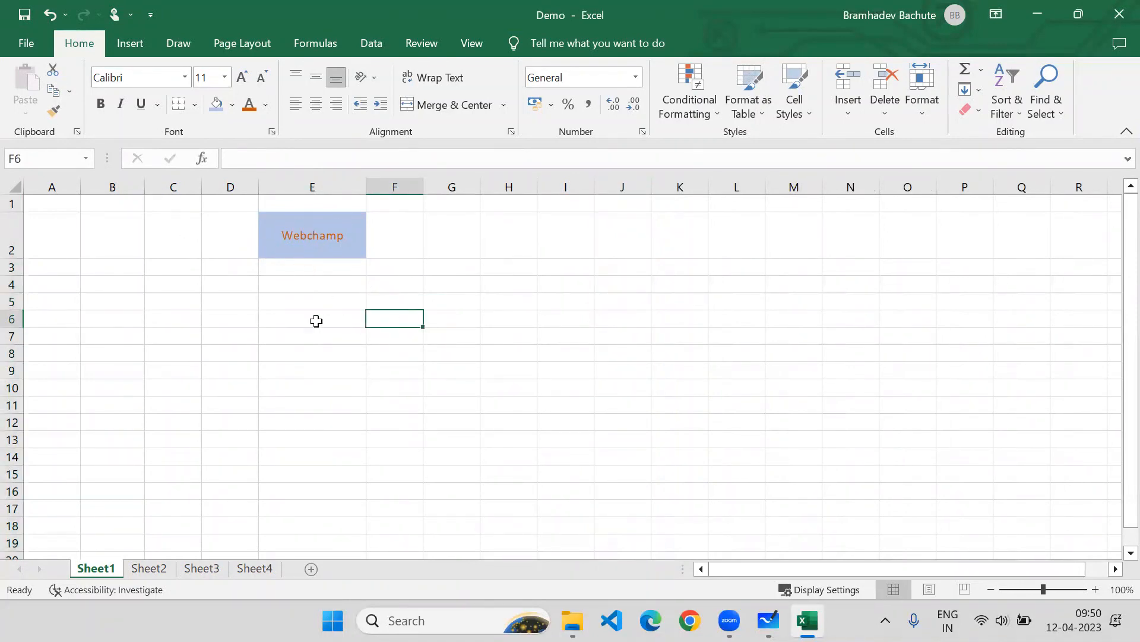
Browse the available fonts and set the text in cell E2 to Arial Black.
click(284, 252)
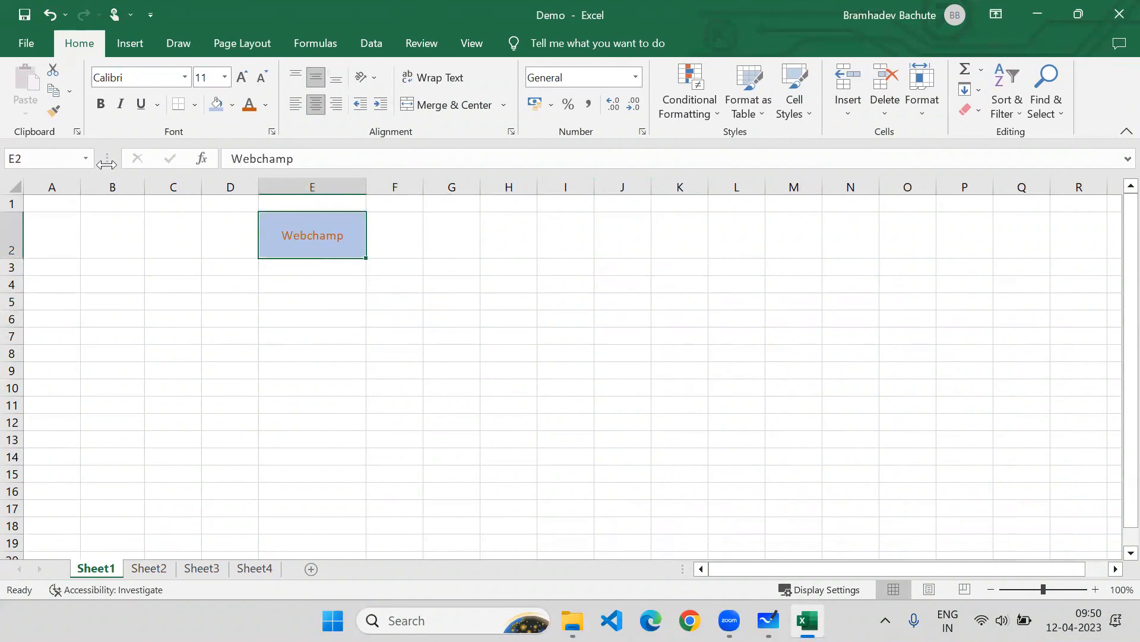
click(186, 78)
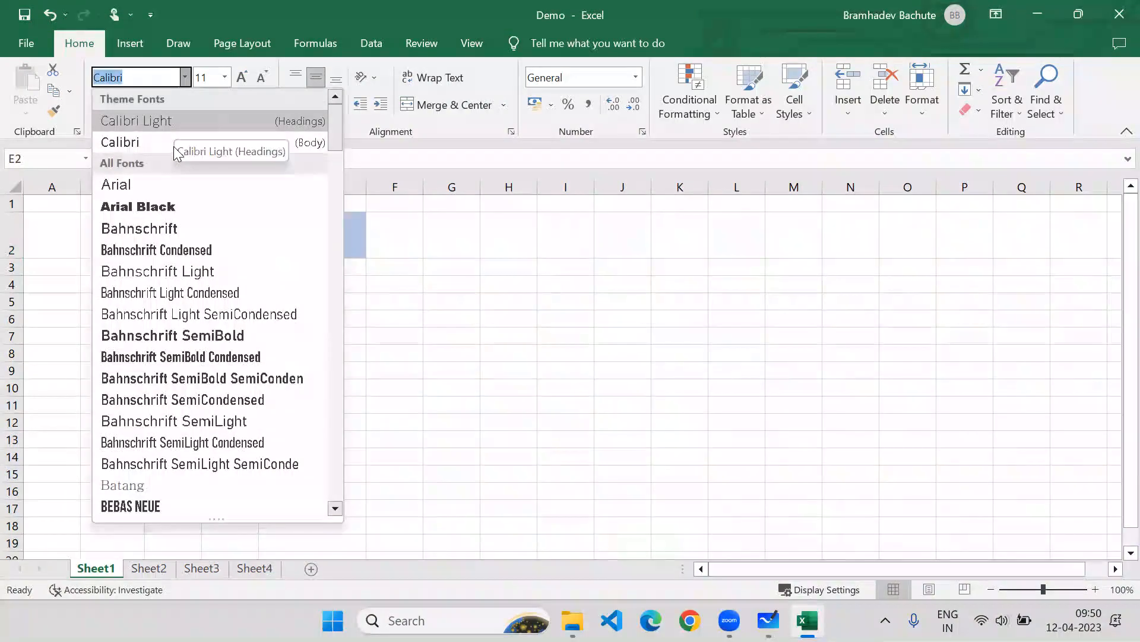
scroll(170, 232, down, 5)
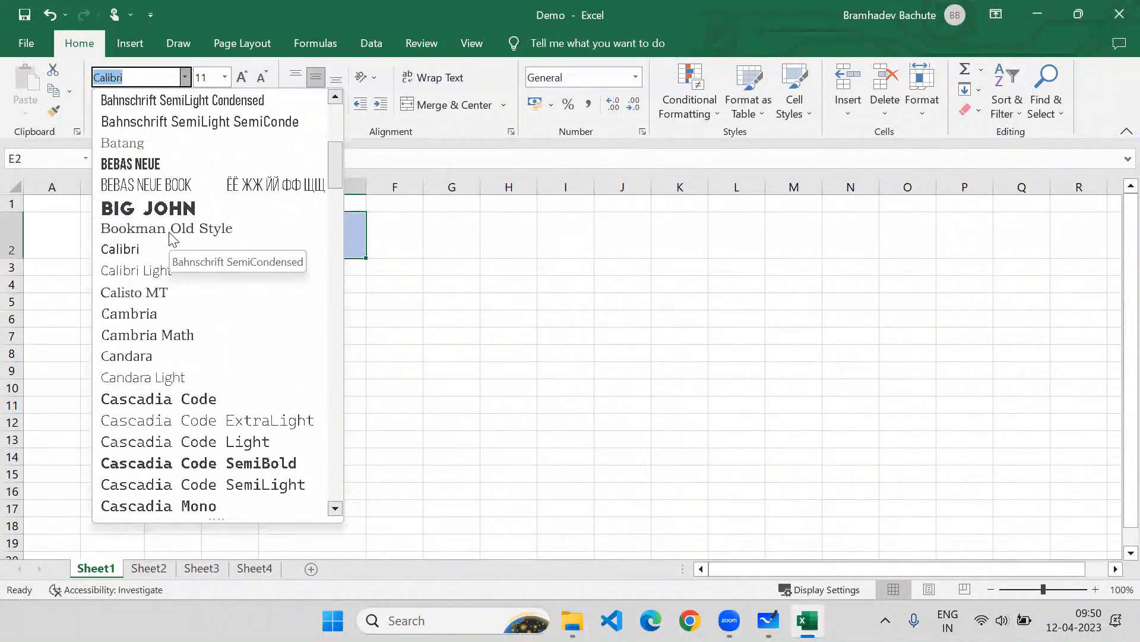
scroll(171, 236, down, 3)
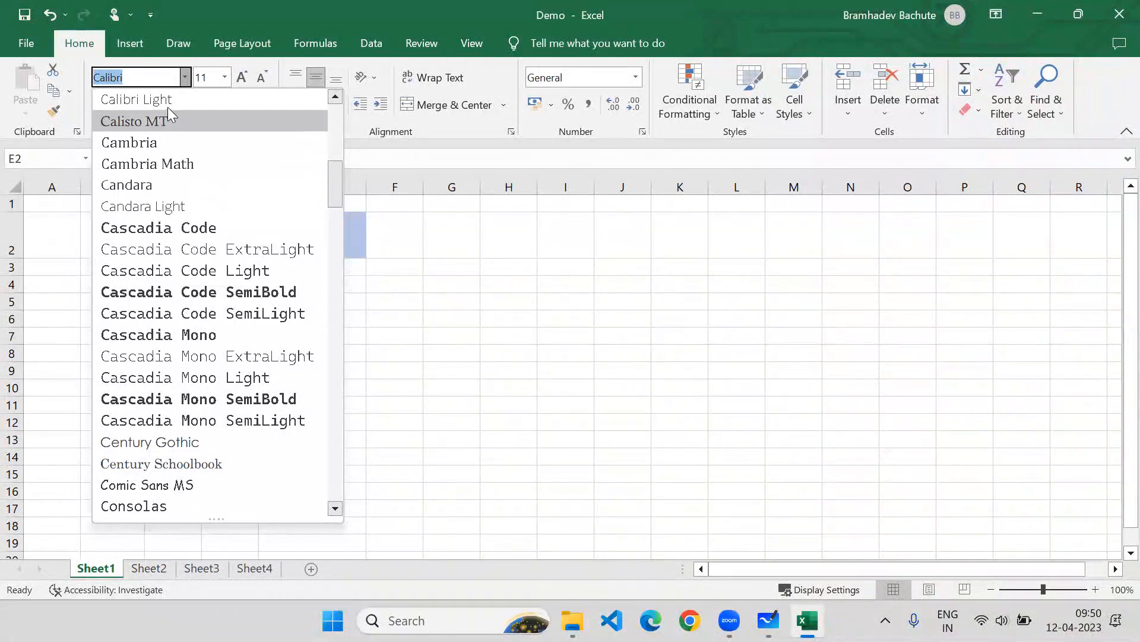
scroll(161, 273, down, 5)
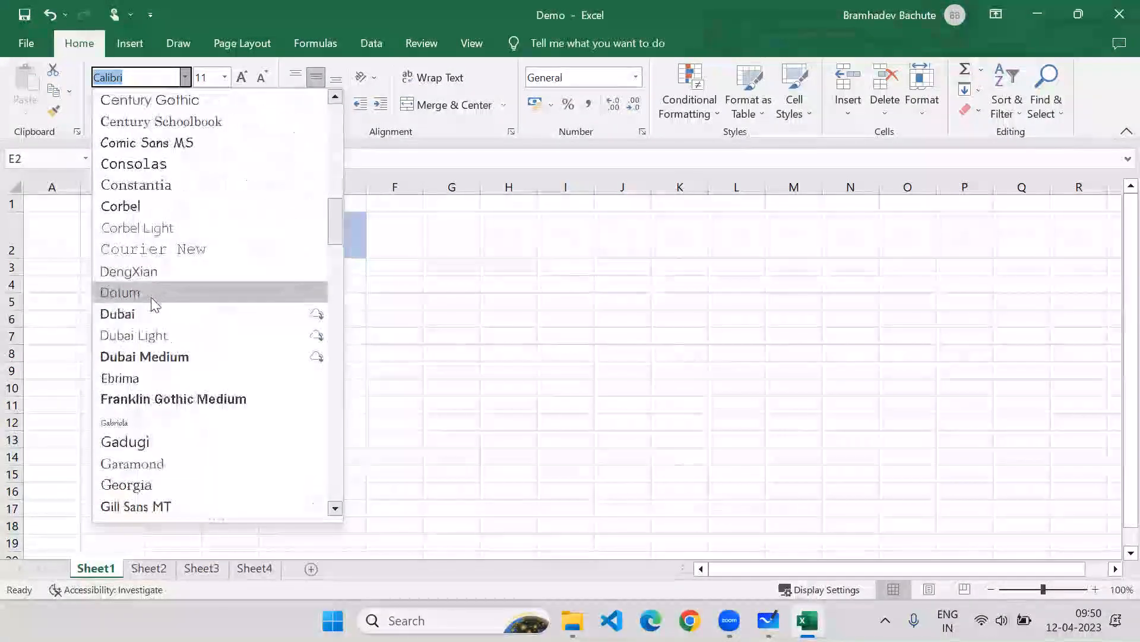
scroll(160, 297, down, 8)
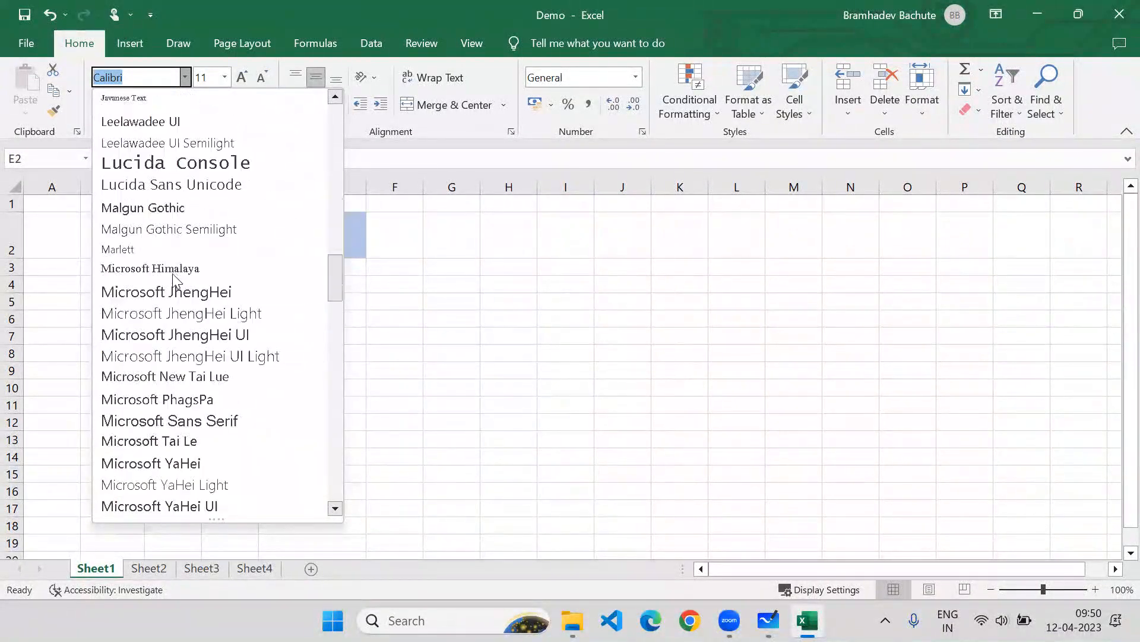
scroll(157, 356, down, 20)
scroll(208, 193, up, 3)
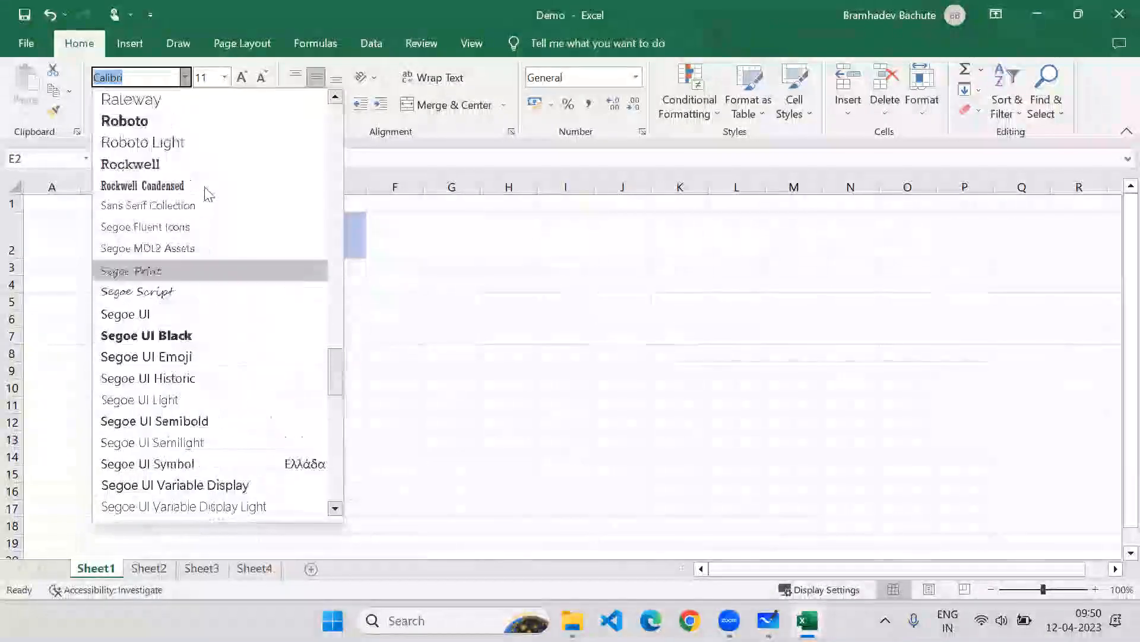
scroll(207, 193, up, 20)
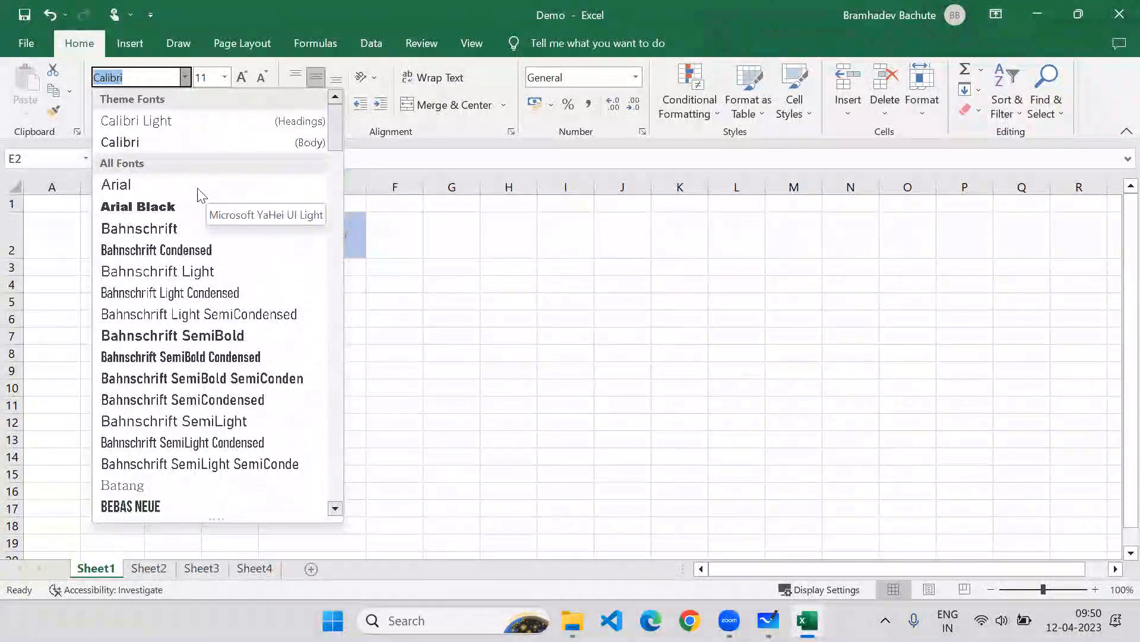
click(163, 207)
click(356, 313)
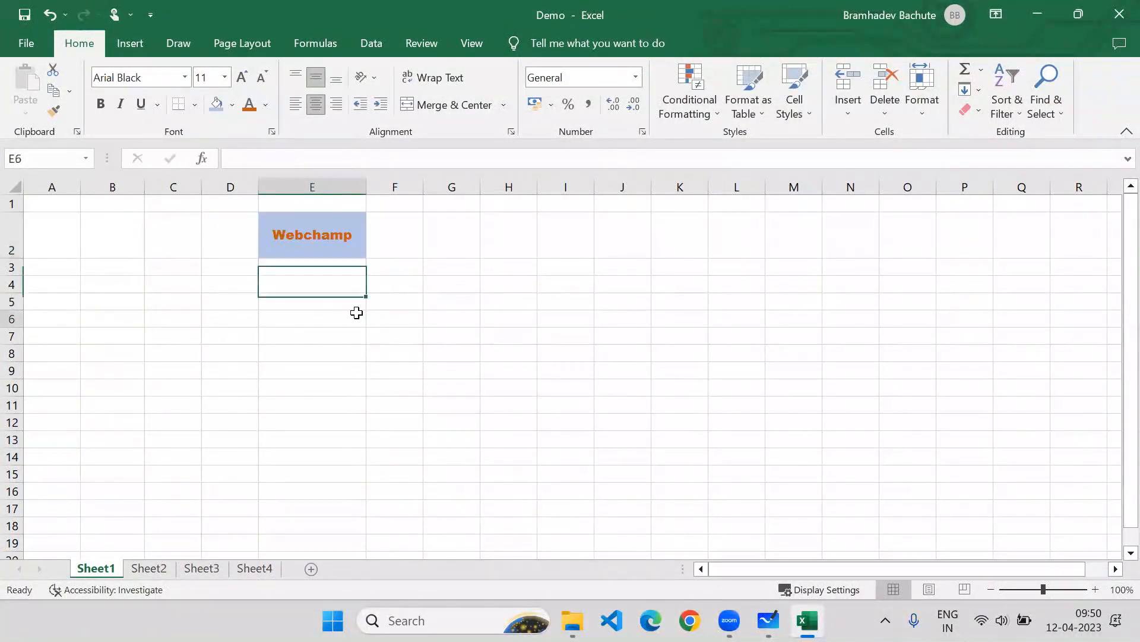
Preview different font sizes on the text in cell E2 and choose 11.
click(313, 221)
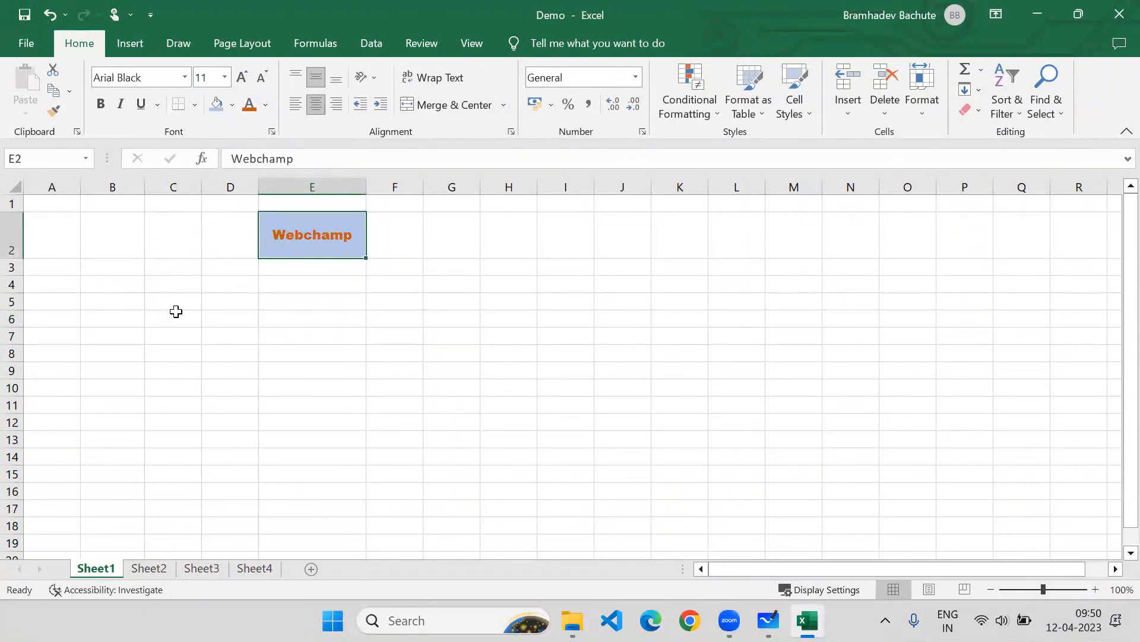
click(224, 79)
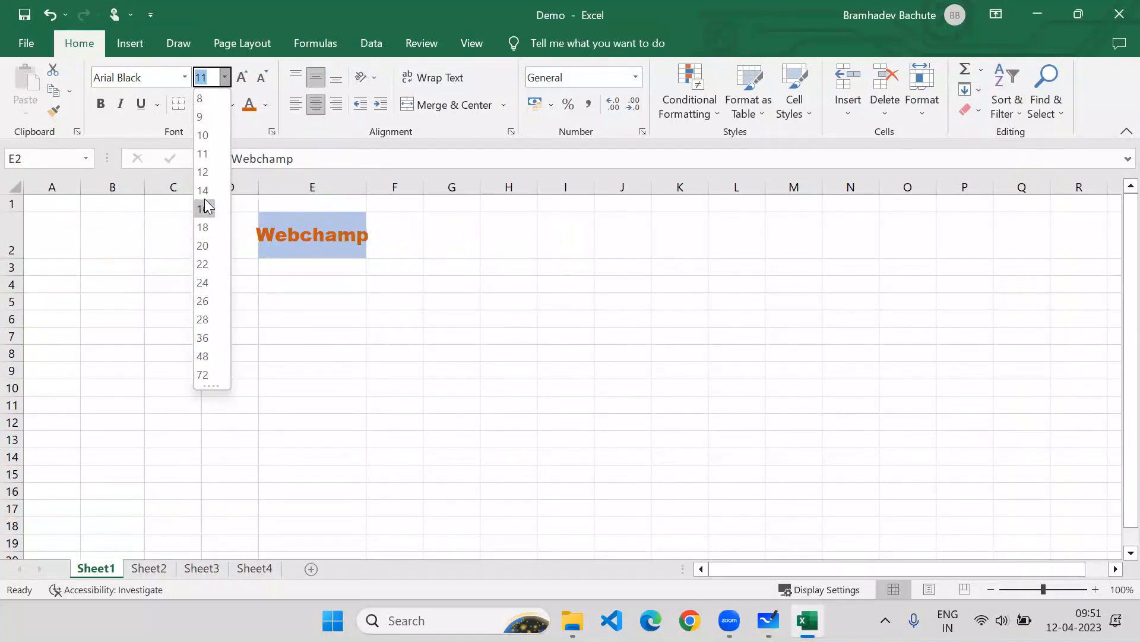
click(204, 155)
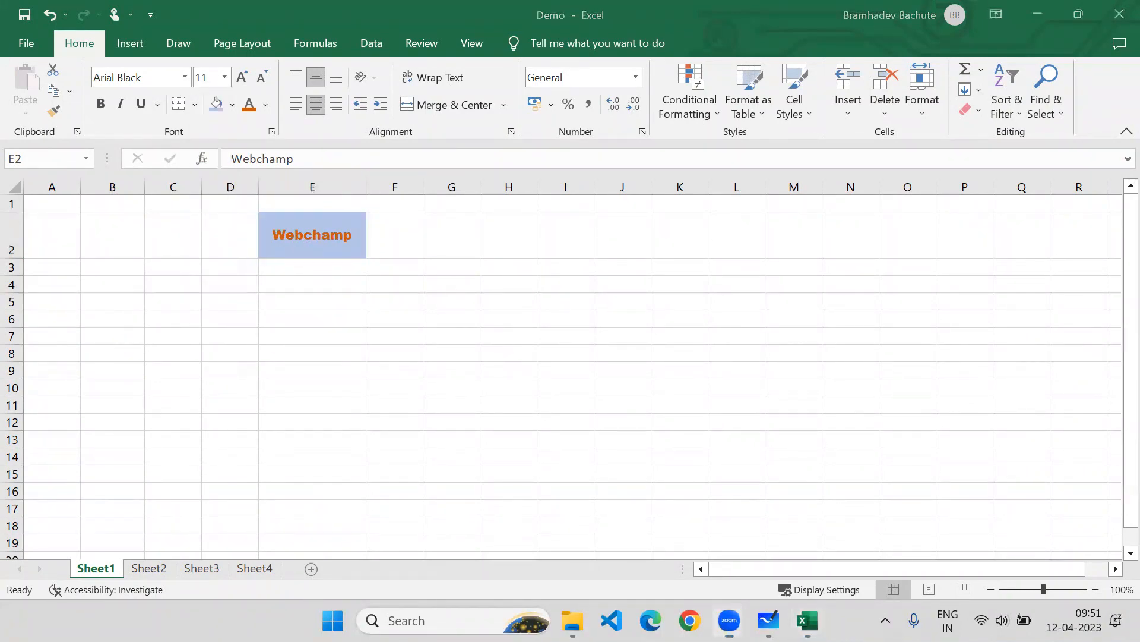
Set the font of the text in cell E2 to Calibri Light.
click(318, 235)
click(184, 77)
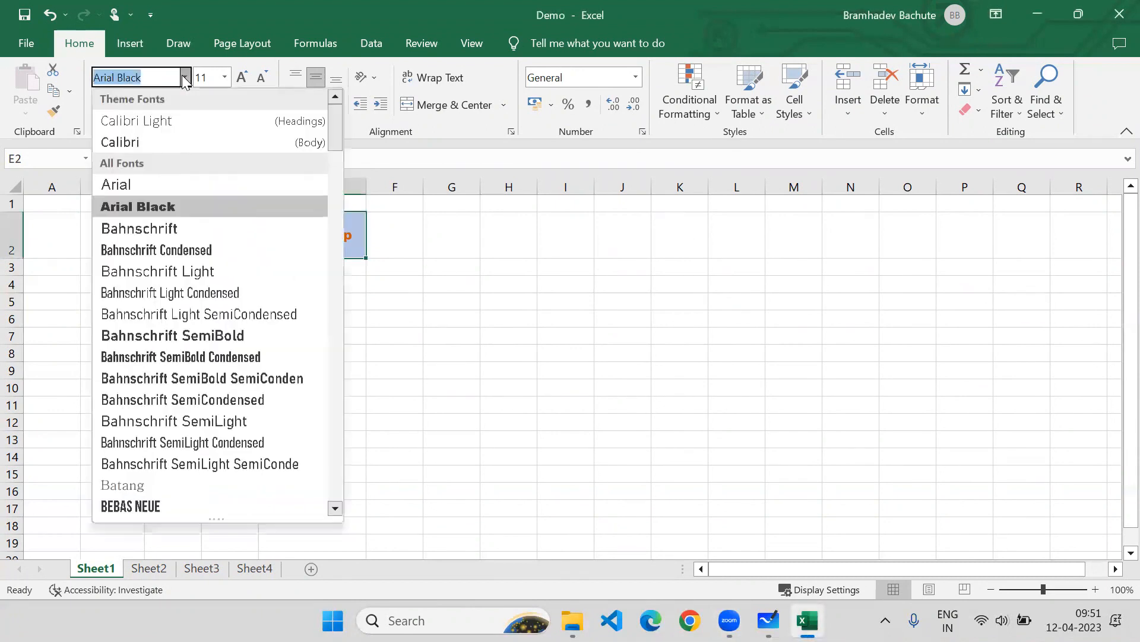
click(145, 122)
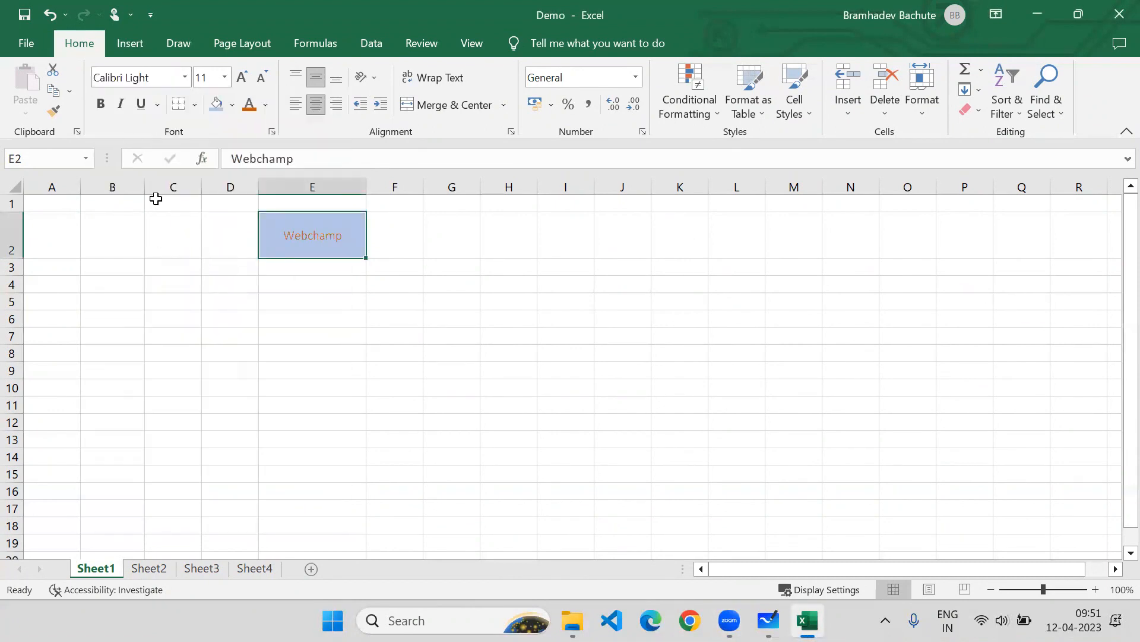
Toggle bold on and off repeatedly for the text in cell E2, ending with bold off.
click(101, 105)
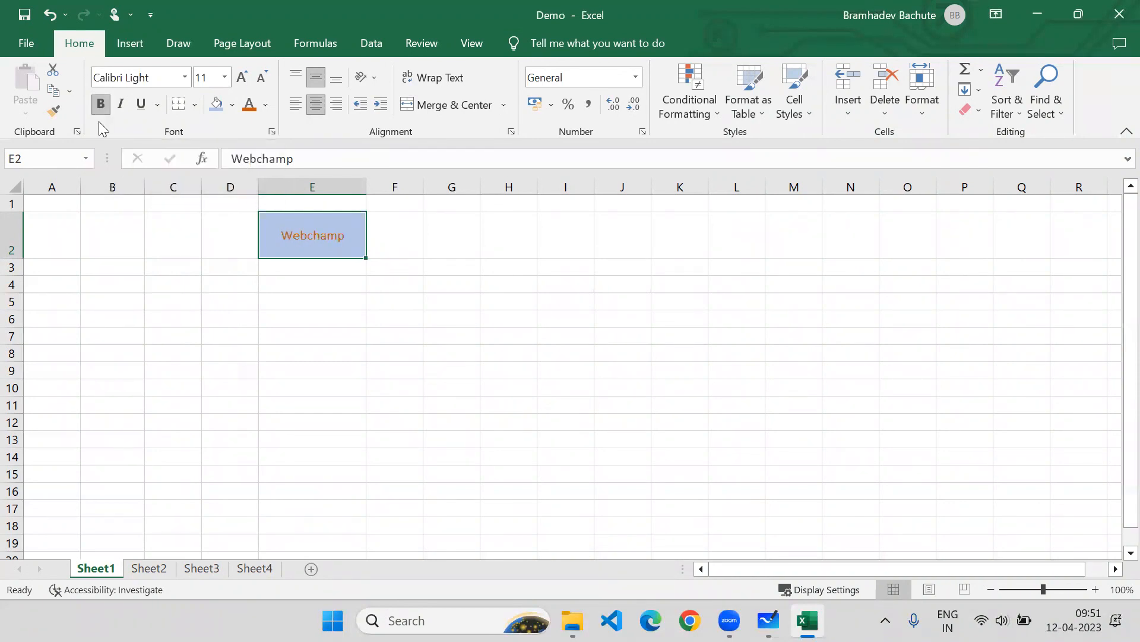
click(102, 106)
click(103, 107)
click(103, 109)
click(102, 109)
click(102, 110)
Italicise the text in cell E2 and underline it, switching from a single to a double underline.
click(126, 100)
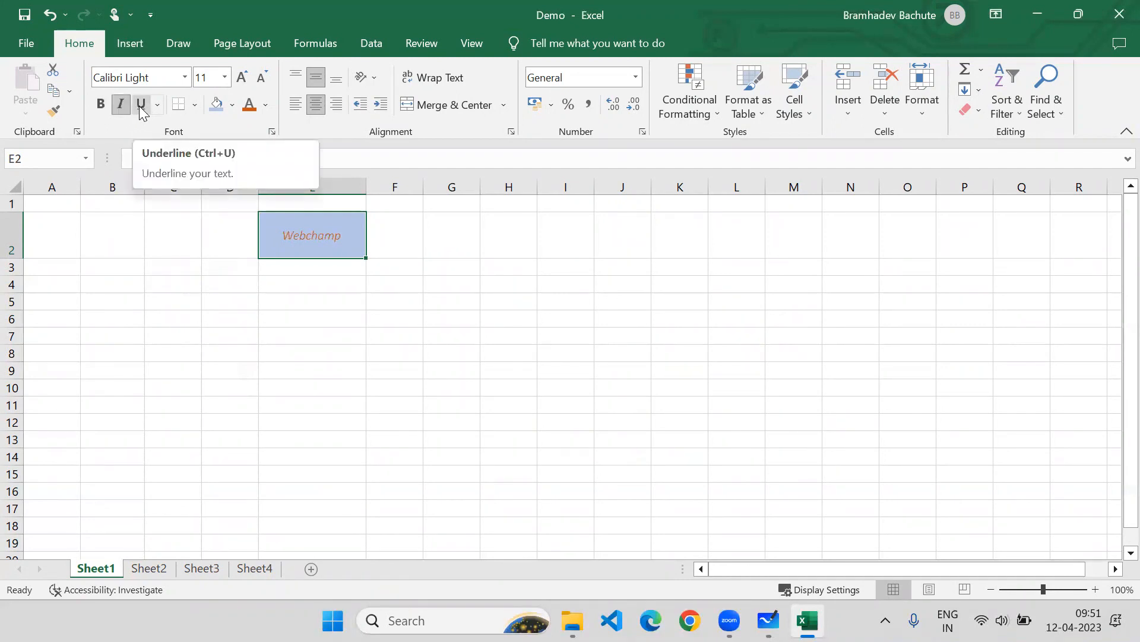
click(140, 105)
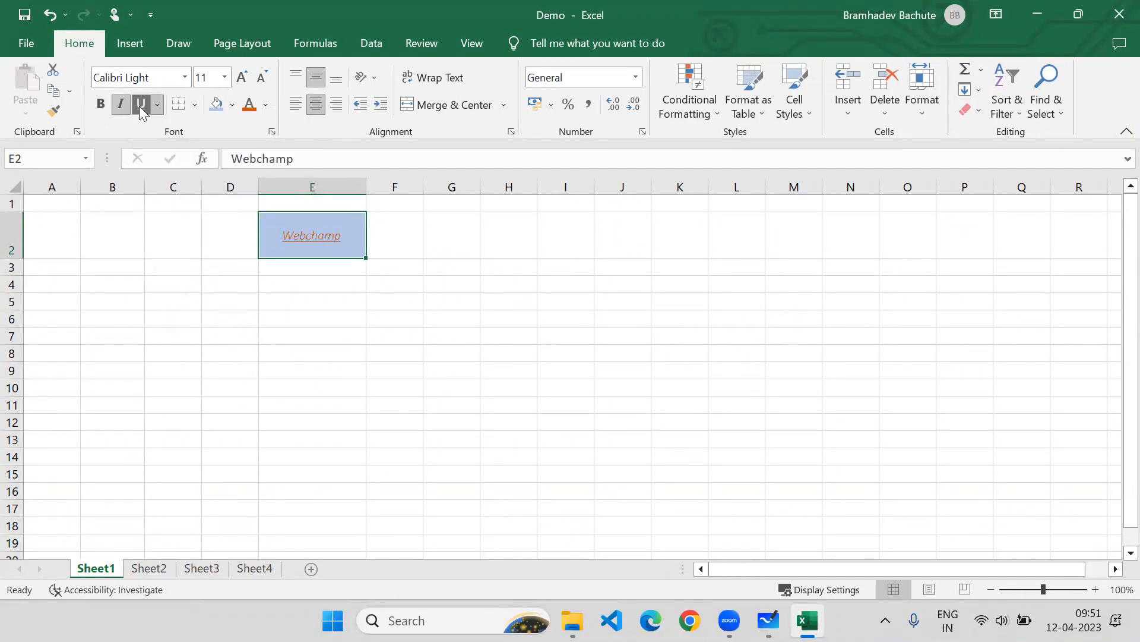
click(157, 105)
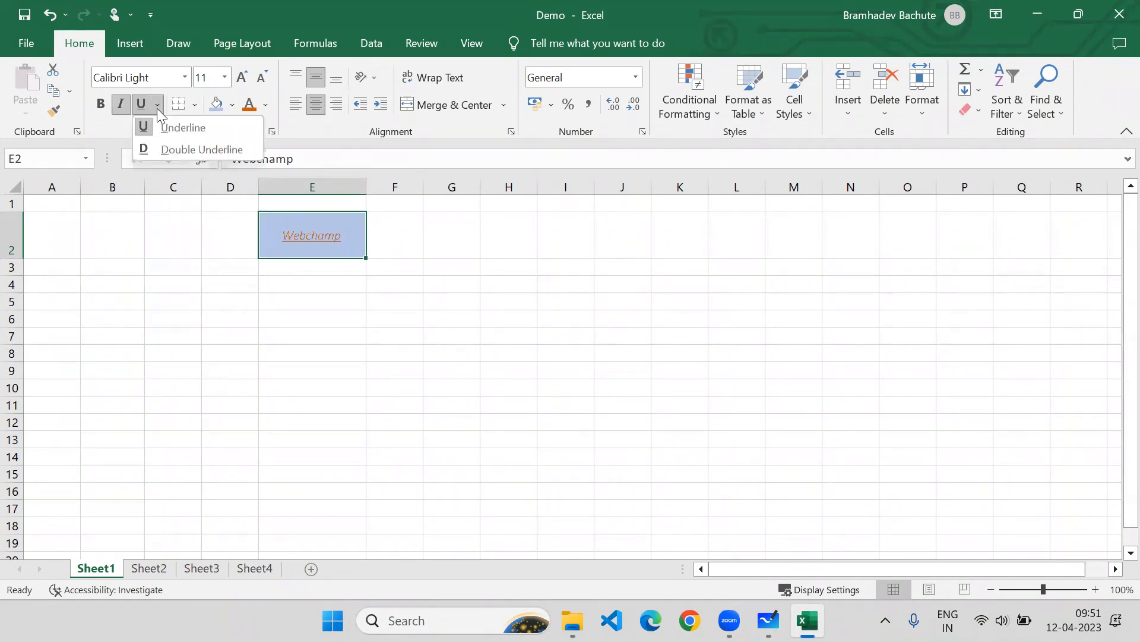
click(158, 143)
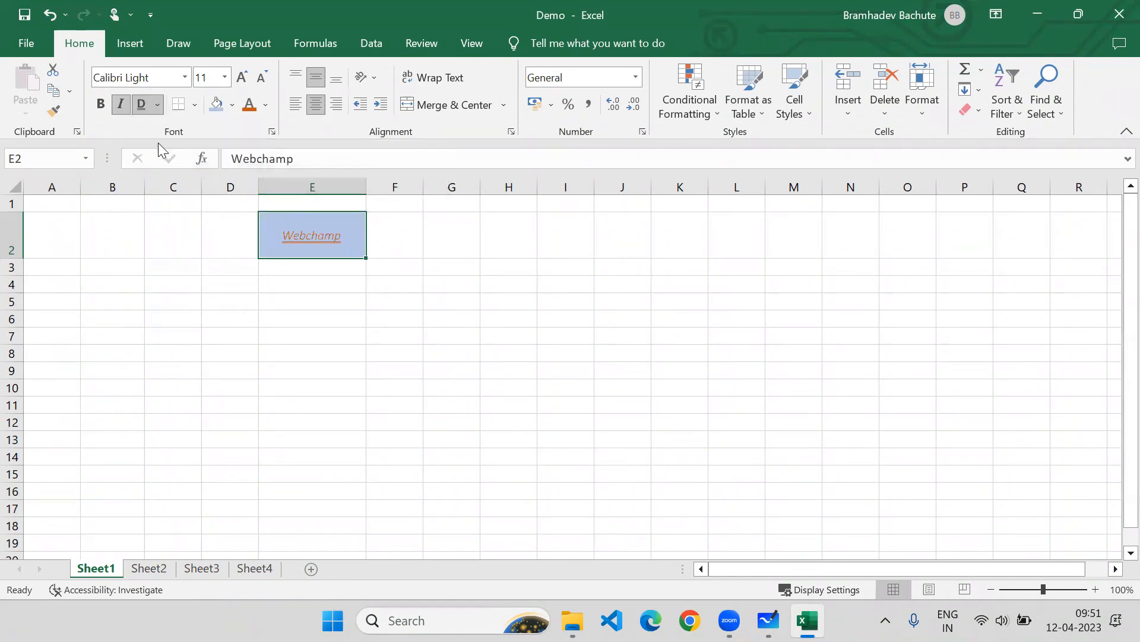
Remove the italic and double underline from the text in cell E2 and deselect the cell.
click(162, 106)
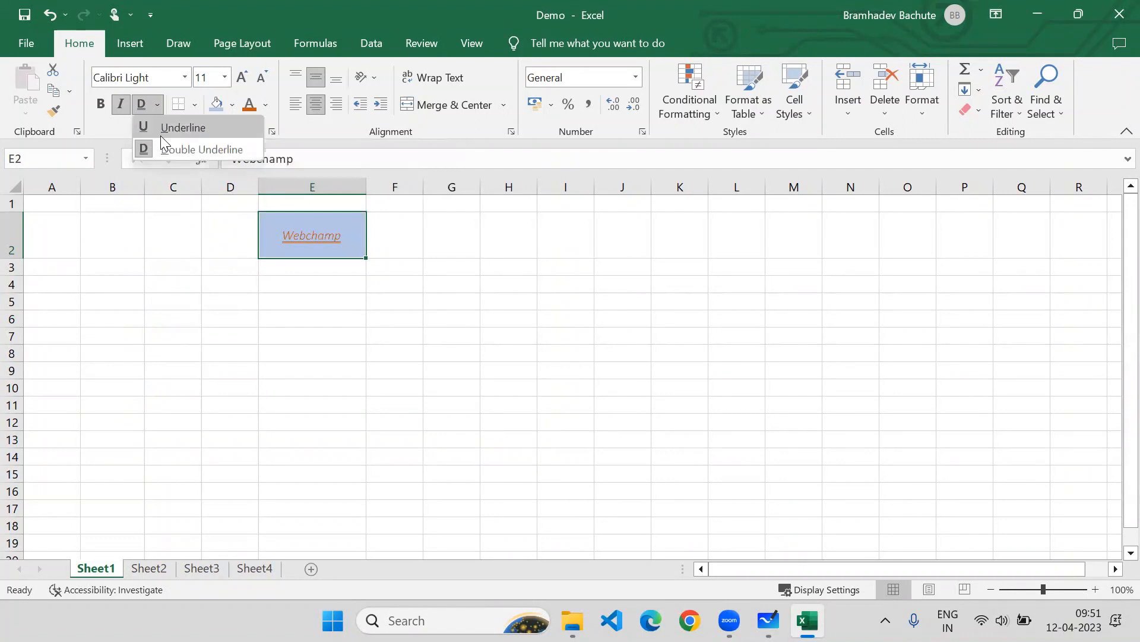
click(121, 104)
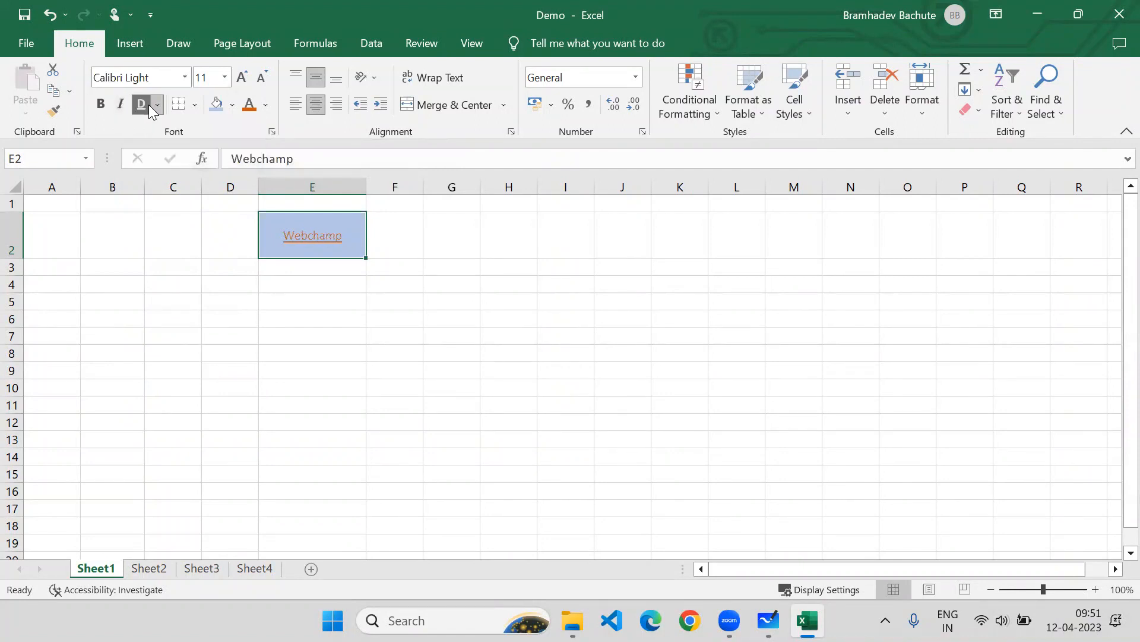
click(142, 105)
click(203, 316)
Review the border options for cell E2 without applying any.
click(282, 233)
click(195, 107)
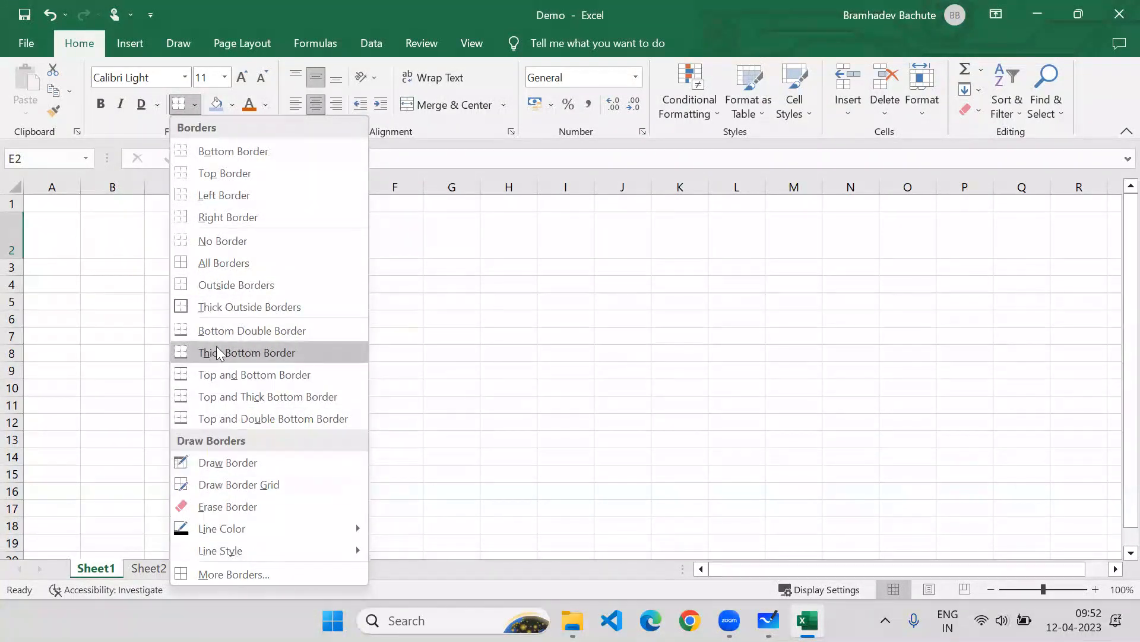
click(486, 240)
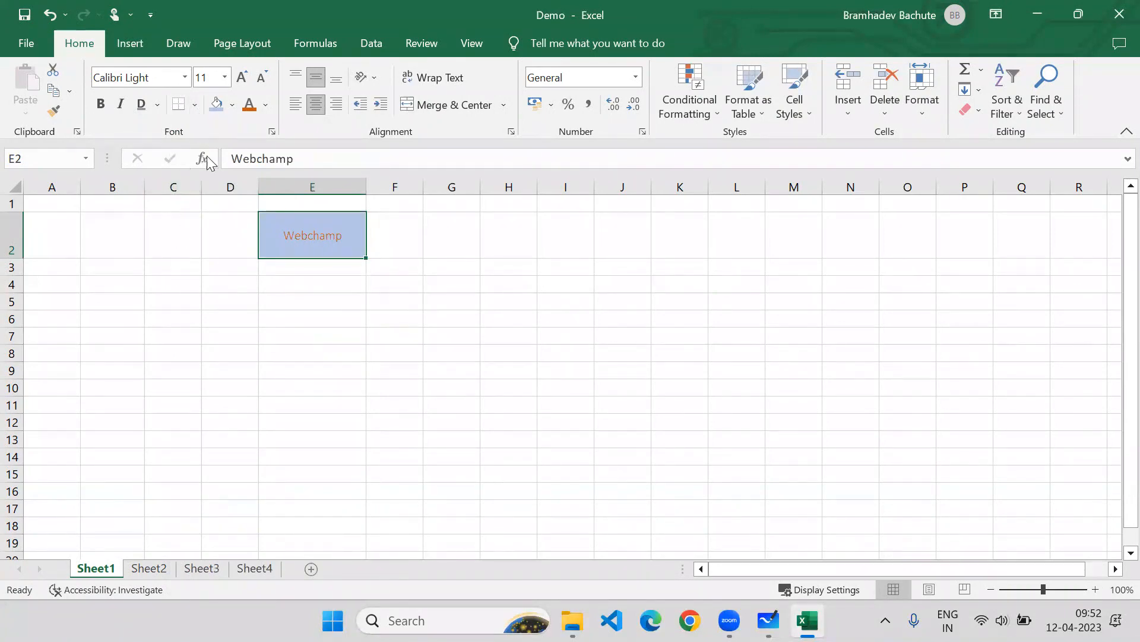
Preview fill colours on the empty cell G2 without applying one.
click(445, 241)
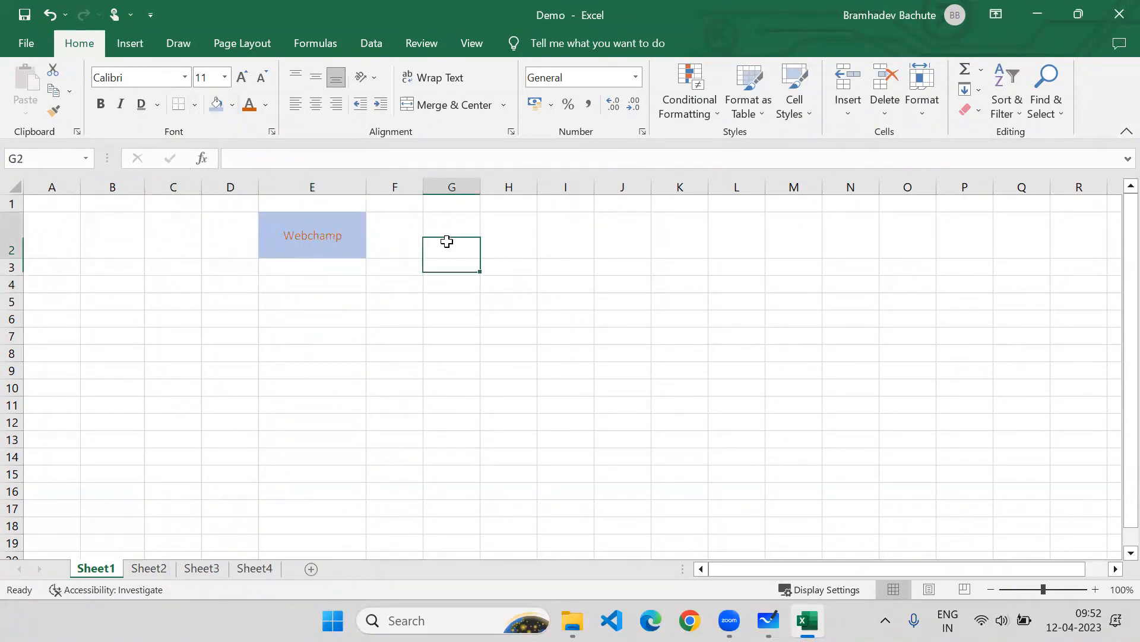
click(231, 106)
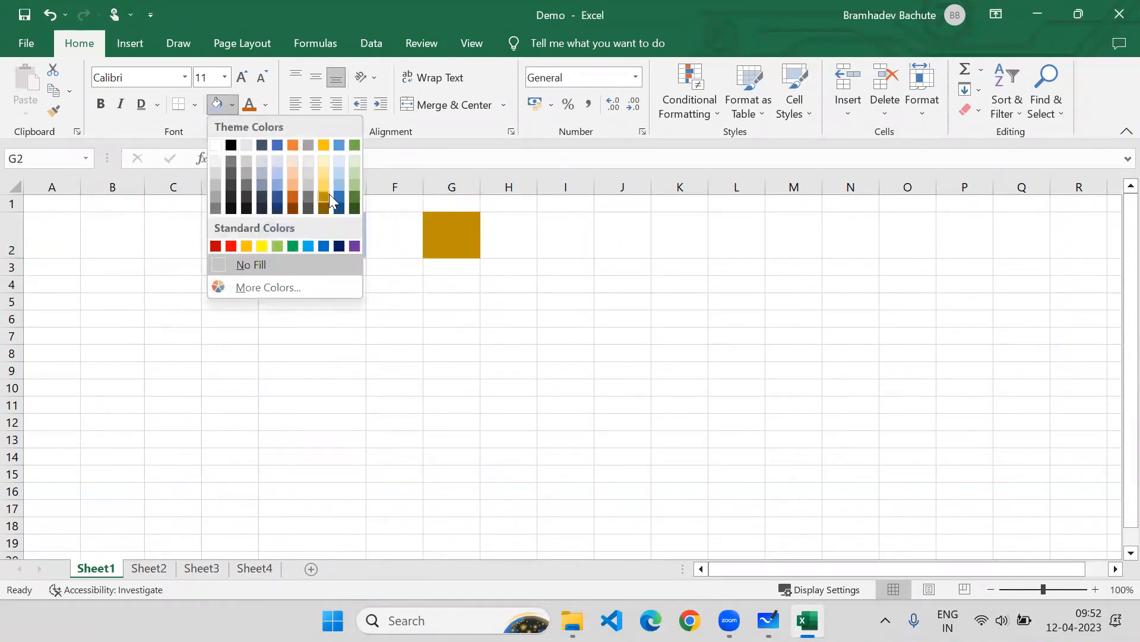
click(541, 292)
Preview fill colours on the range H2:I15 without applying one, and deselect the range.
drag(542, 229, 497, 415)
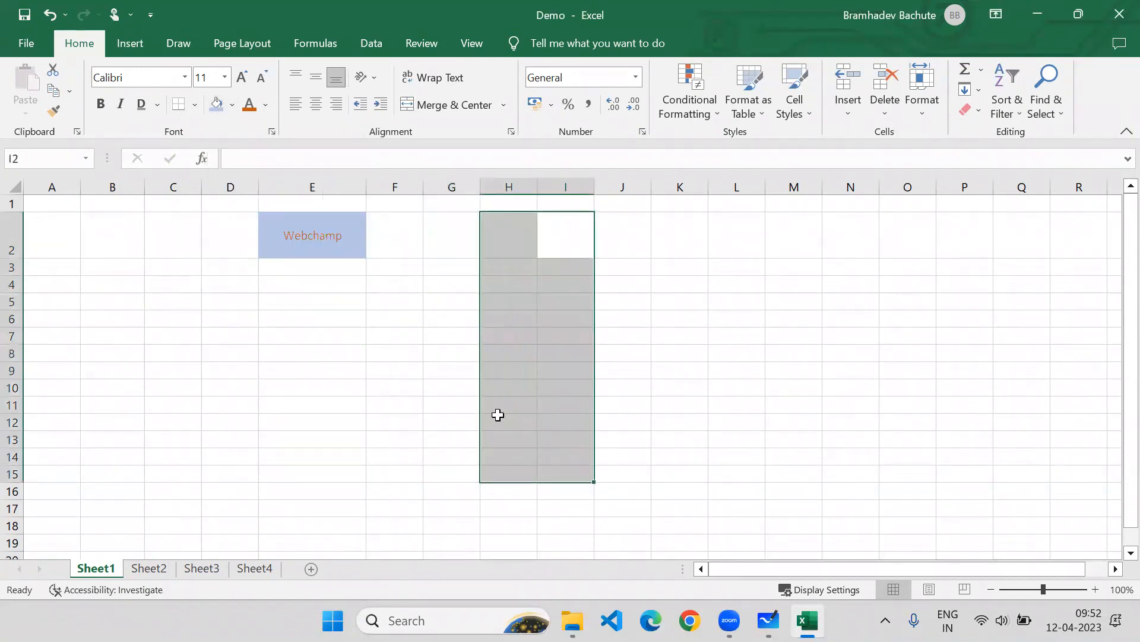
click(232, 106)
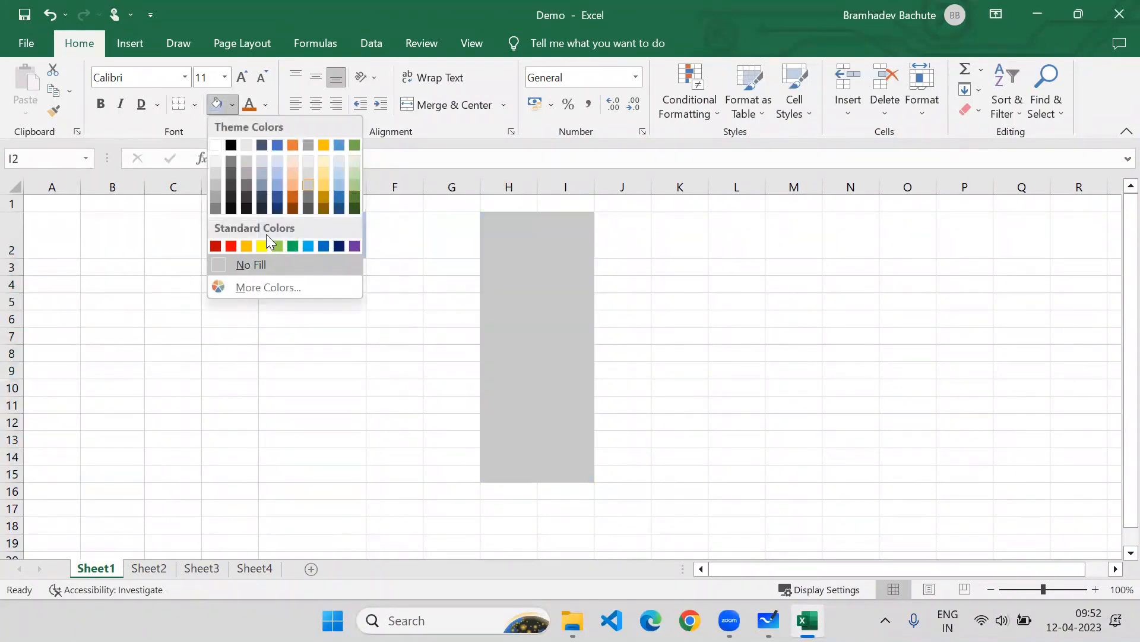
click(673, 328)
click(542, 285)
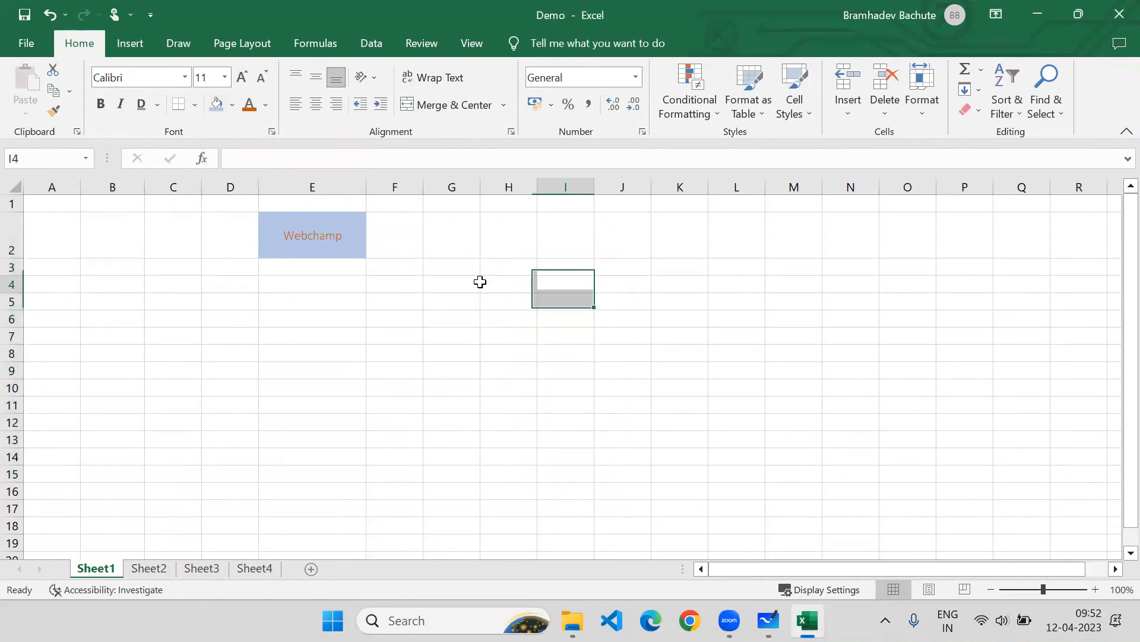
Try dark blue and a light blue-grey as the font colour of the text in cell E2.
click(330, 232)
click(267, 105)
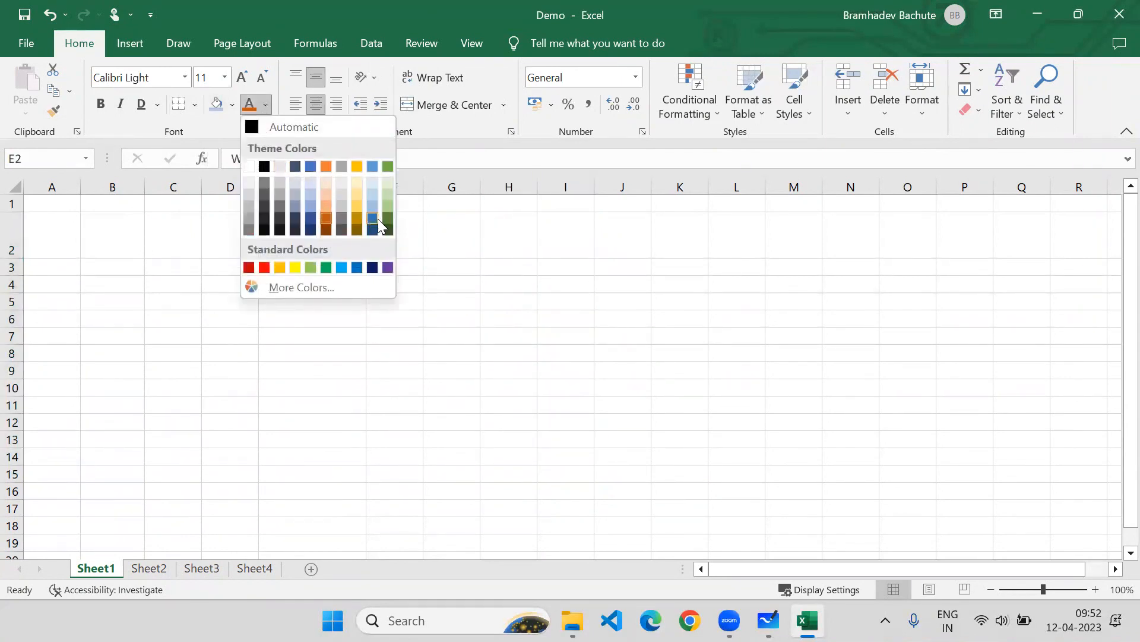
click(372, 267)
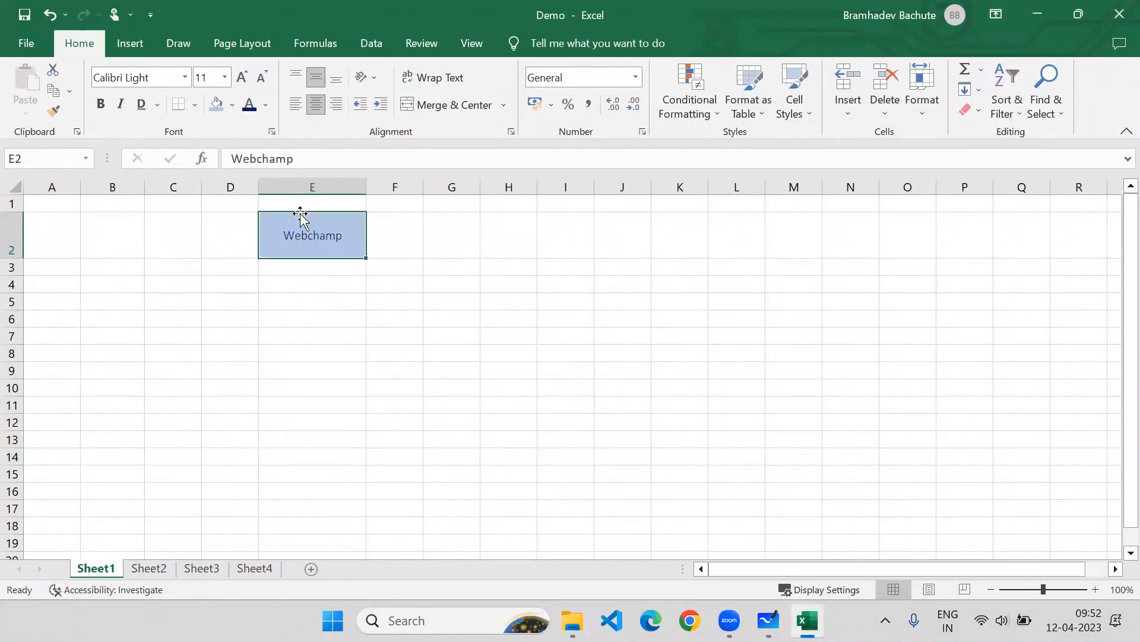
click(266, 104)
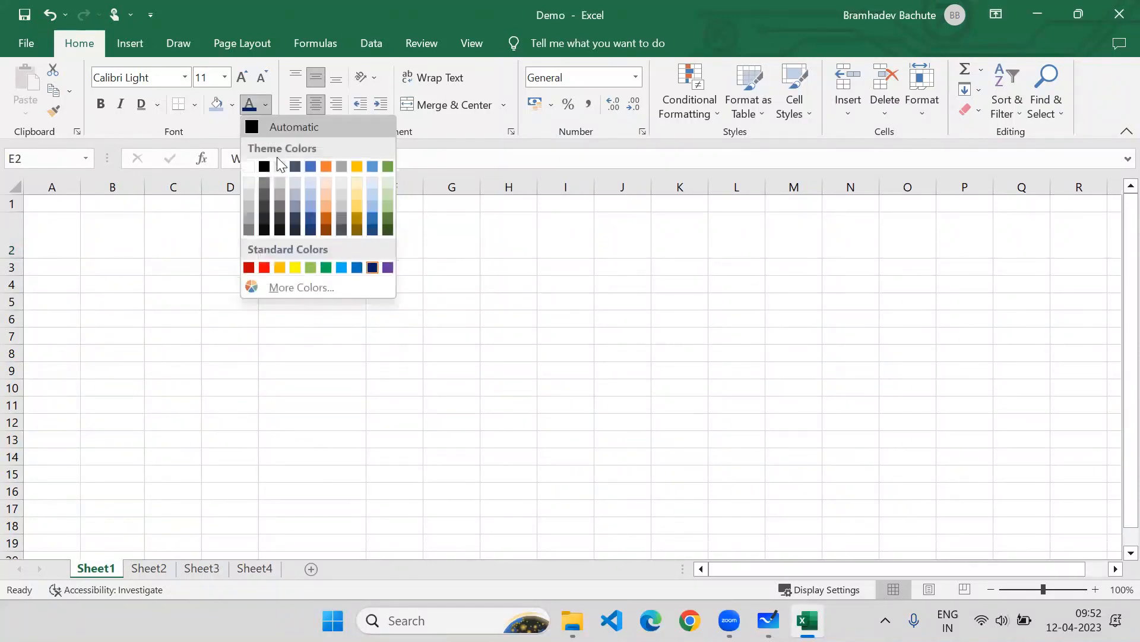
click(295, 186)
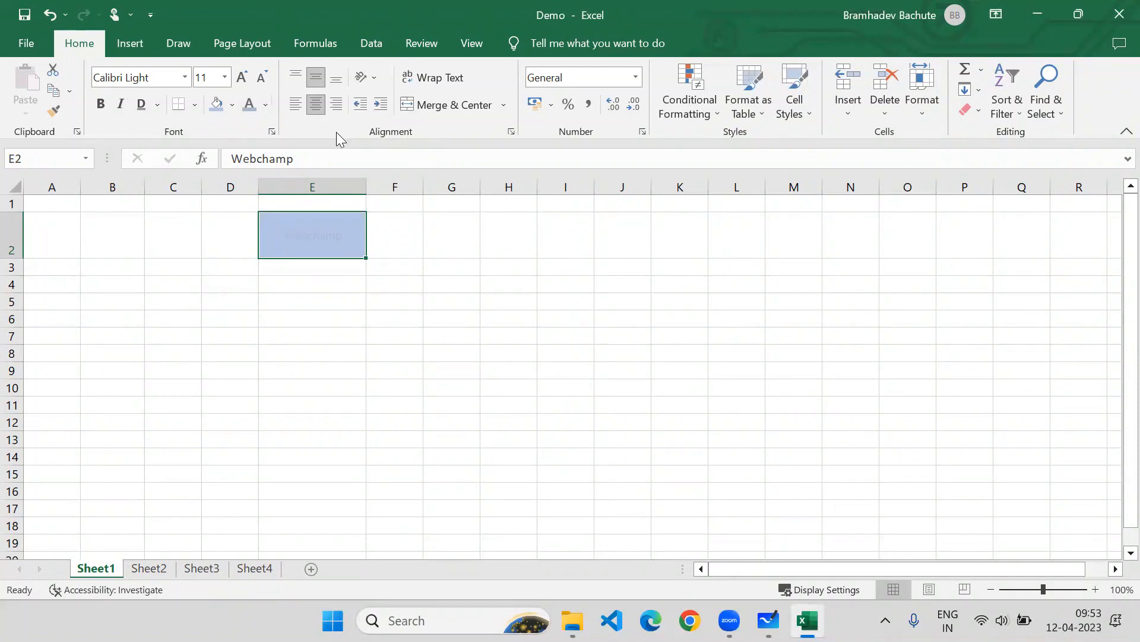
Set the font colour of the text in cell E2 to standard blue and deselect the cell.
click(321, 290)
click(265, 104)
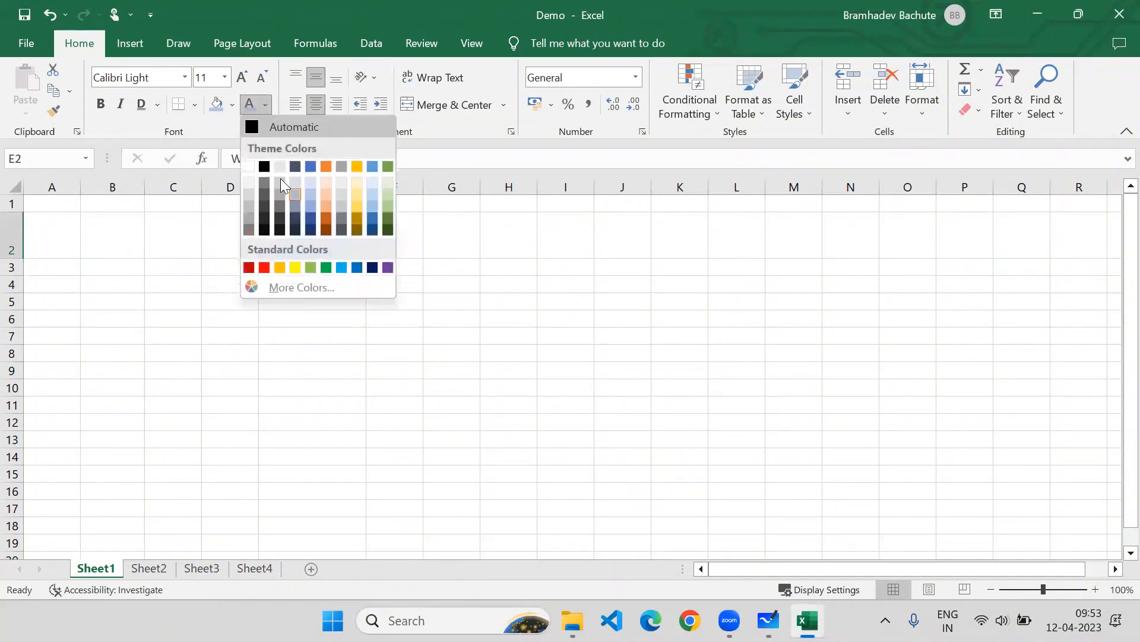
click(360, 268)
click(371, 280)
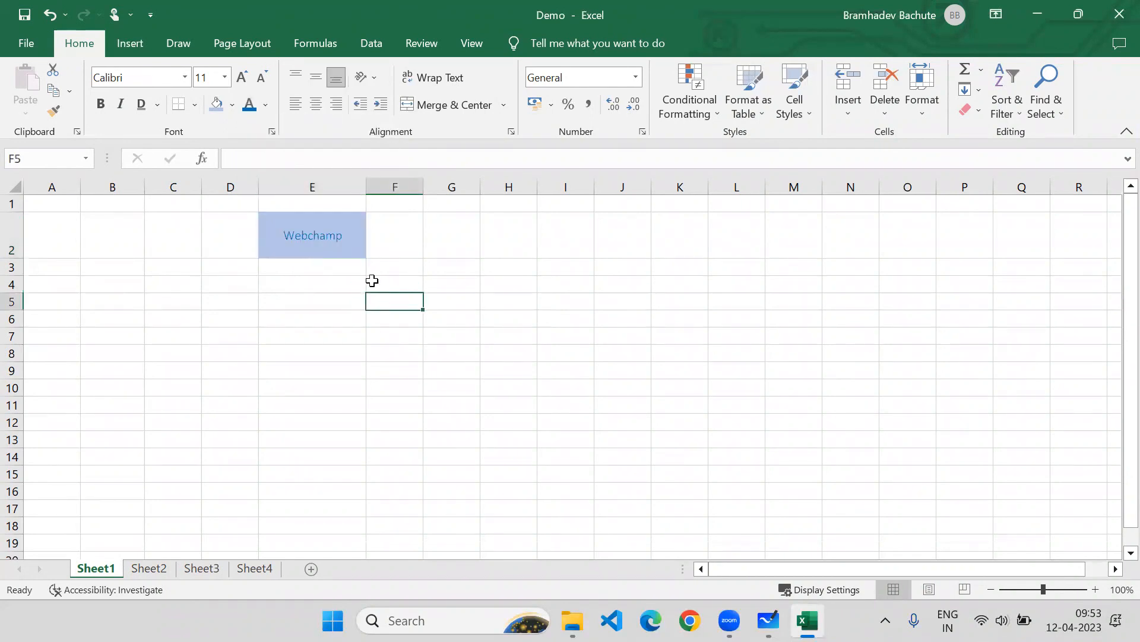
Try the top, middle and bottom alignments on cell E2, followed by left, centre and right alignment.
click(328, 236)
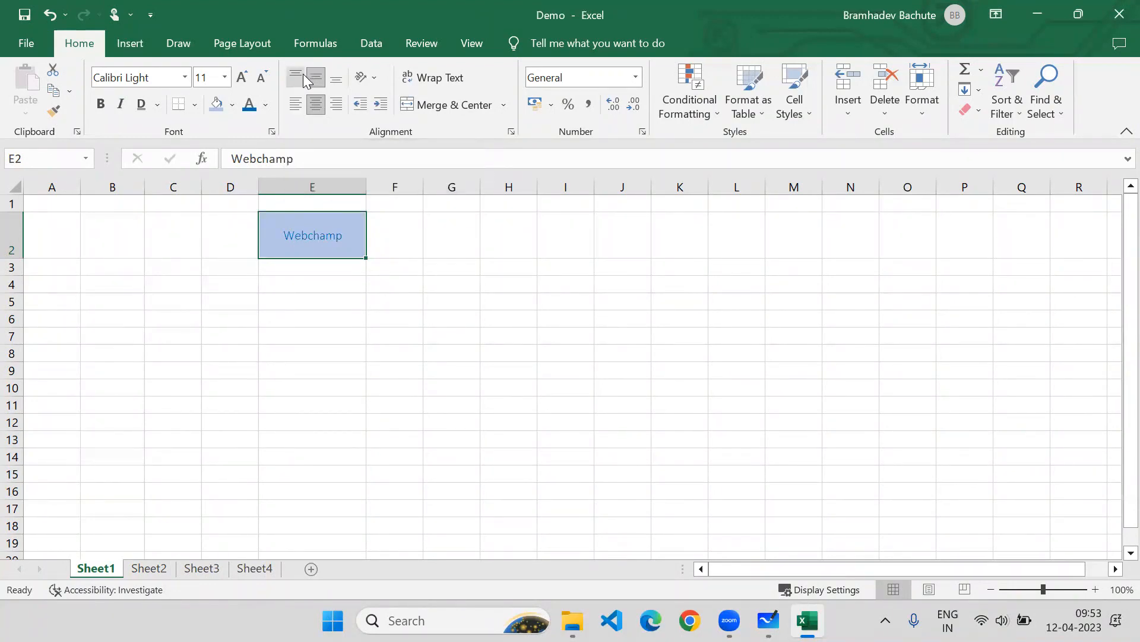
click(297, 76)
click(314, 76)
click(333, 78)
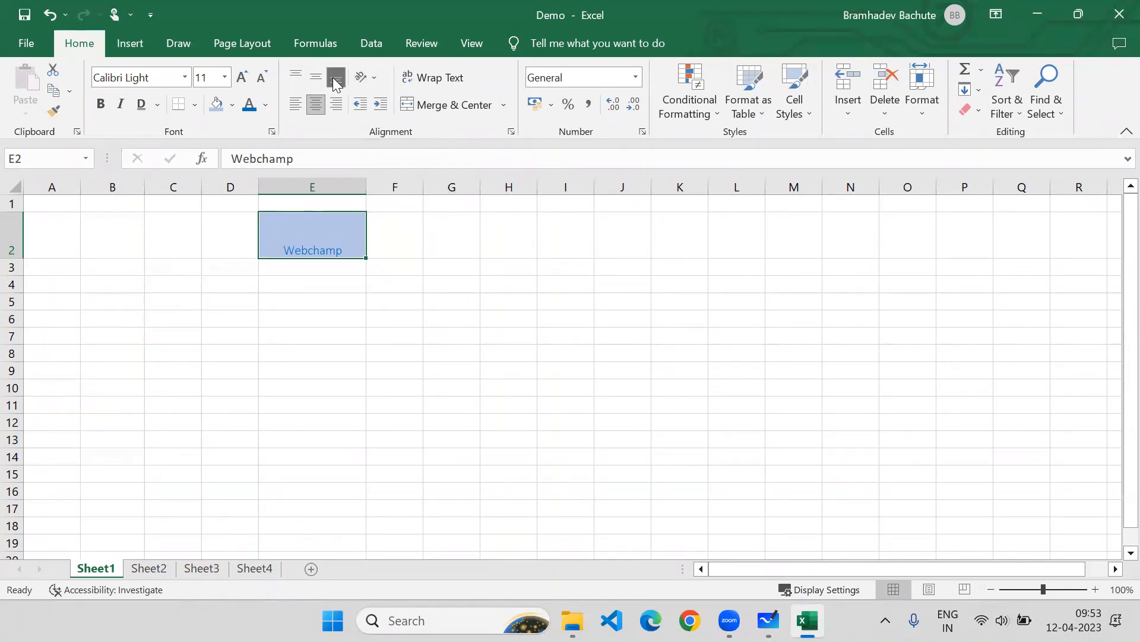
click(291, 106)
click(316, 104)
click(336, 105)
Cycle cell E2 through the vertical and horizontal alignments again, finishing with bottom and left alignment.
click(296, 77)
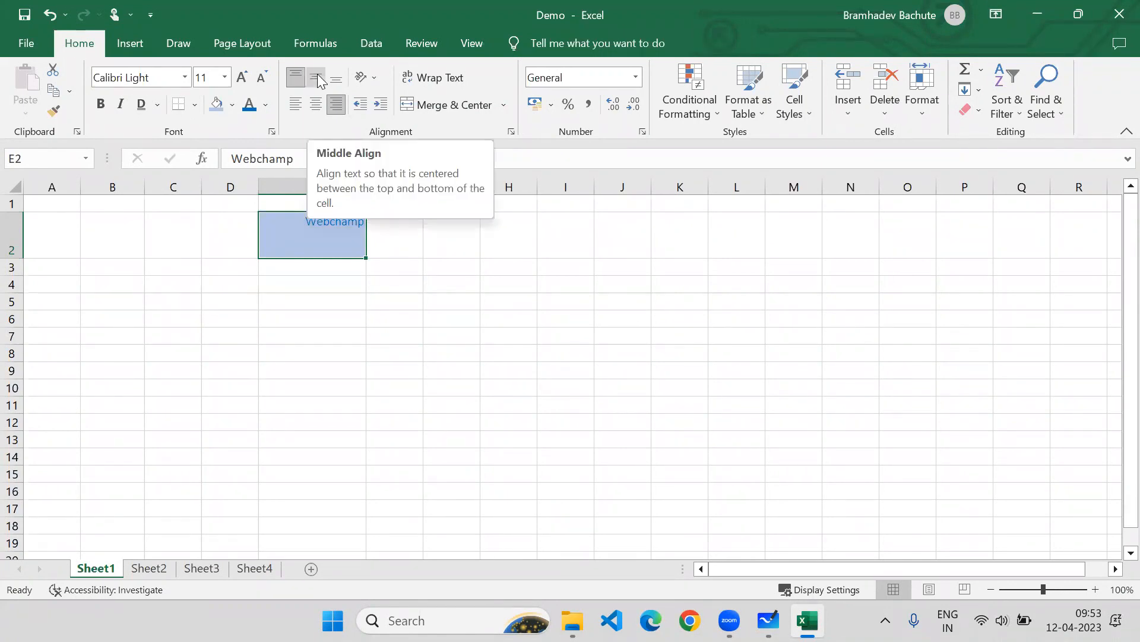
click(316, 77)
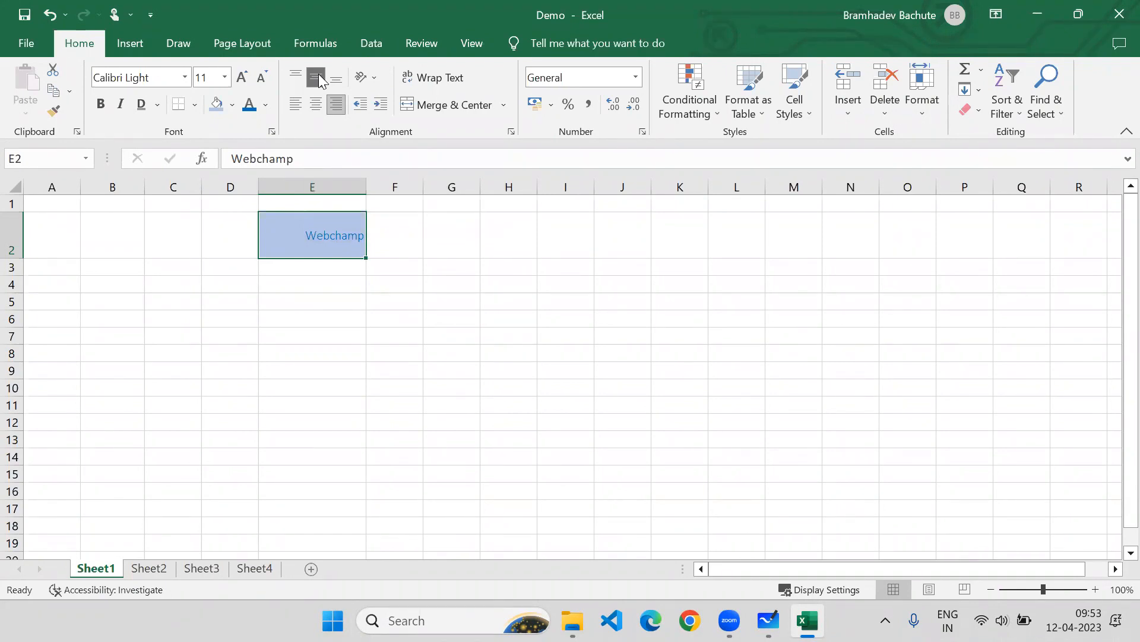
click(335, 77)
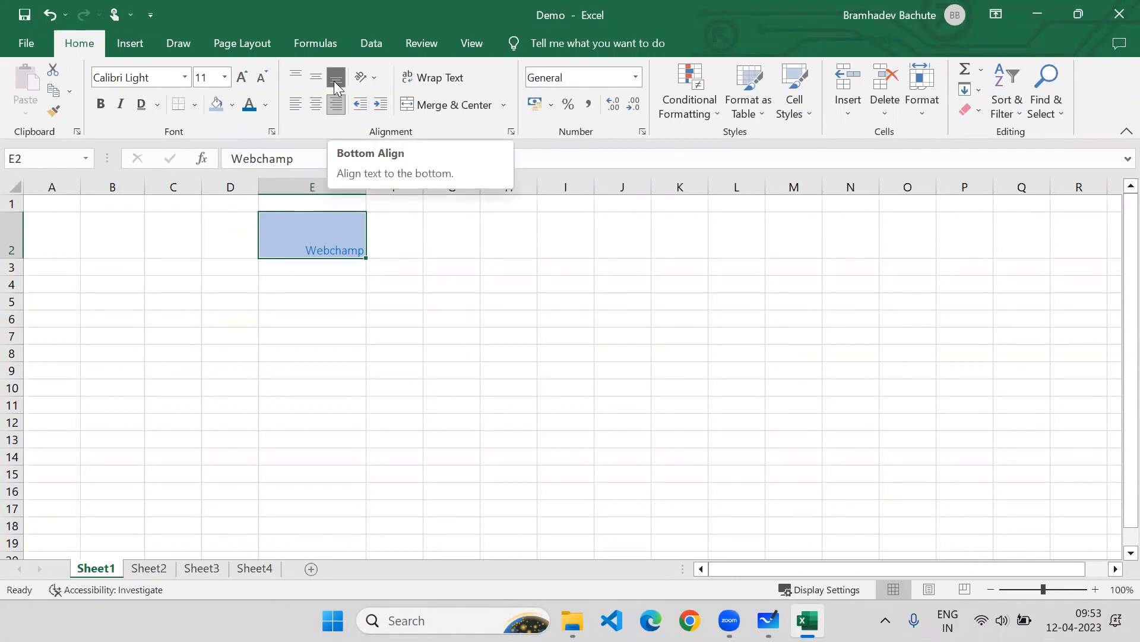
click(295, 105)
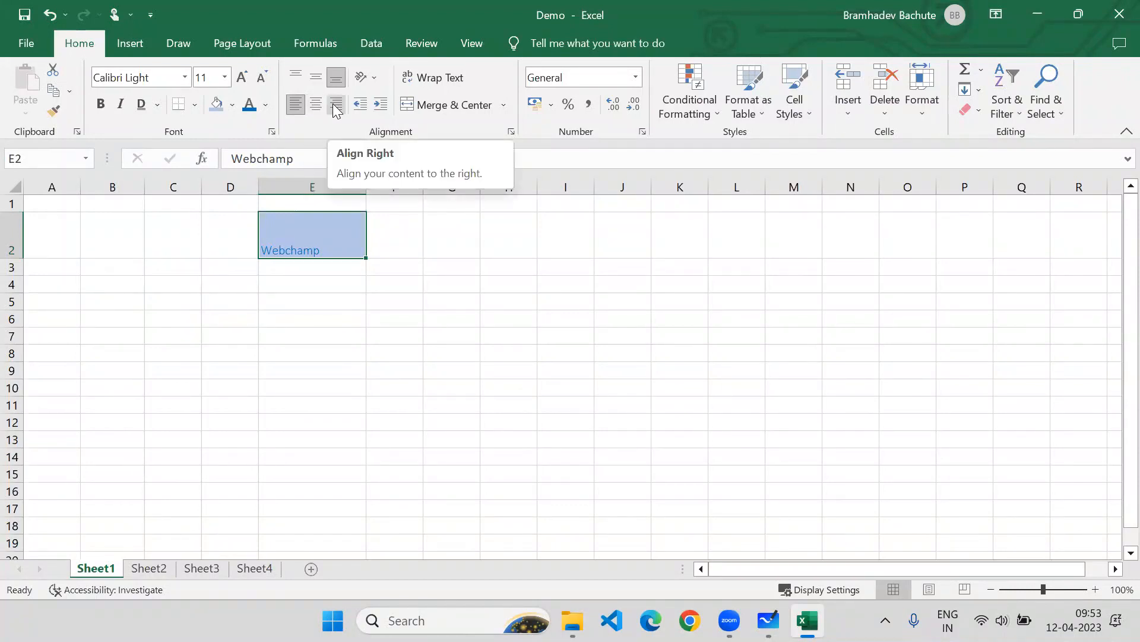
click(315, 105)
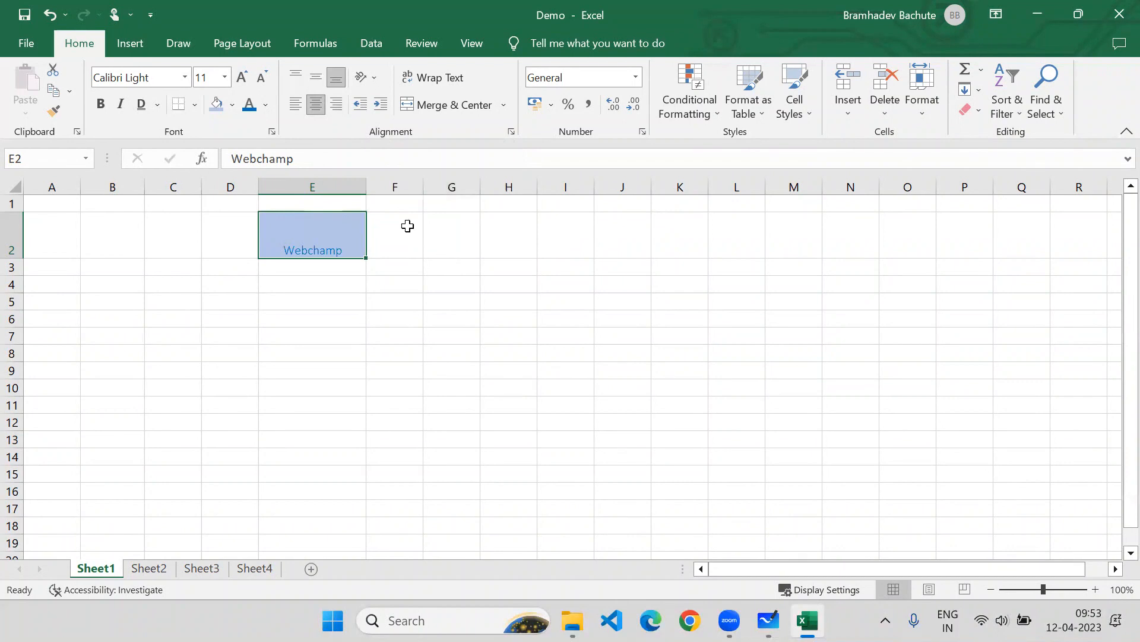
click(302, 101)
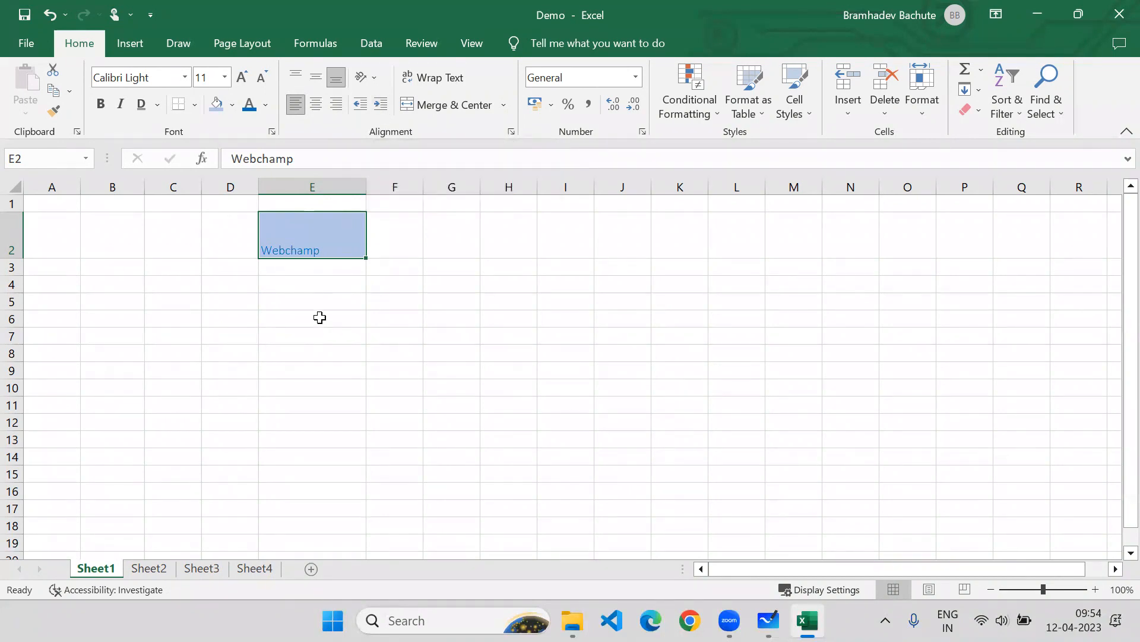
Increase the indent of the text in cell E2 by five levels.
scroll(321, 309, up, 4)
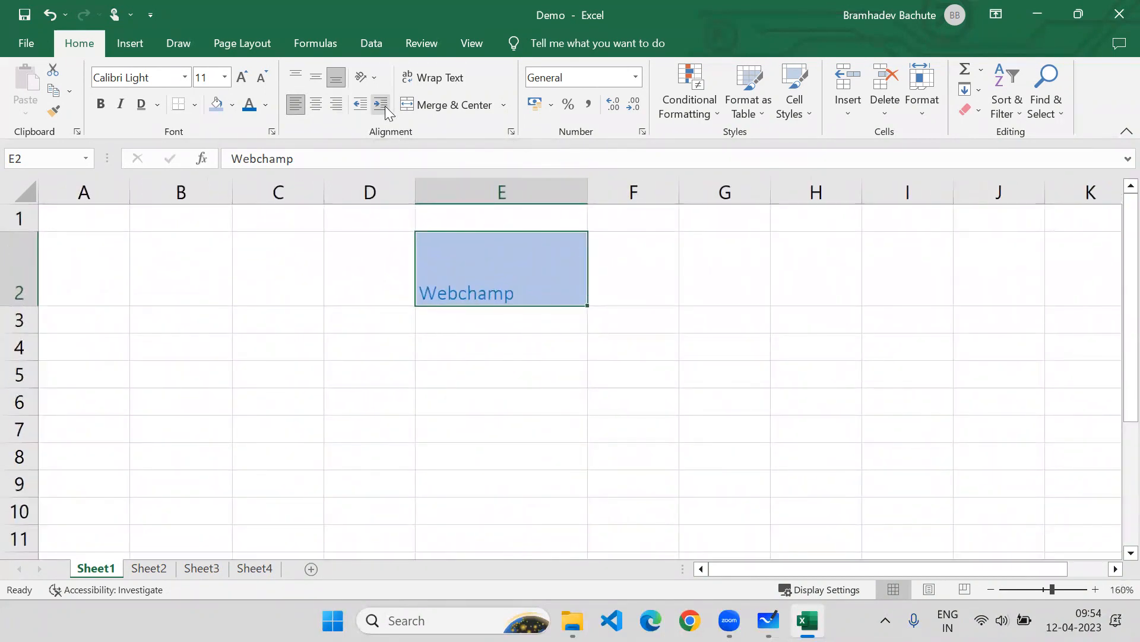
click(386, 107)
click(385, 108)
click(386, 107)
click(386, 107)
click(386, 108)
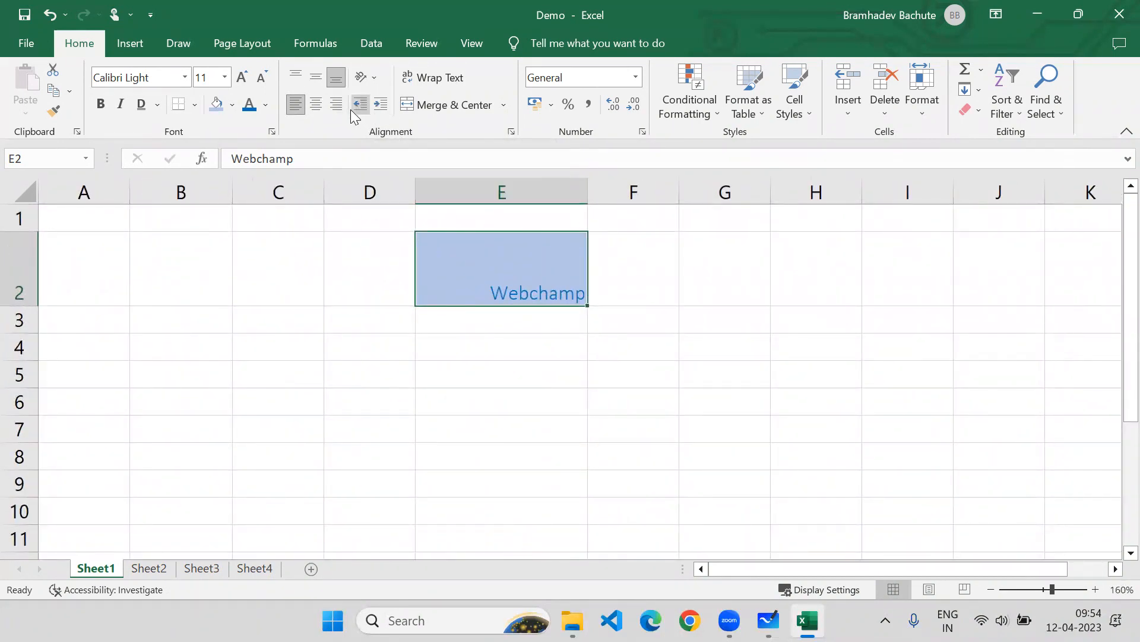
Decrease the indent of the text in cell E2 by three levels.
click(361, 105)
click(360, 105)
click(360, 105)
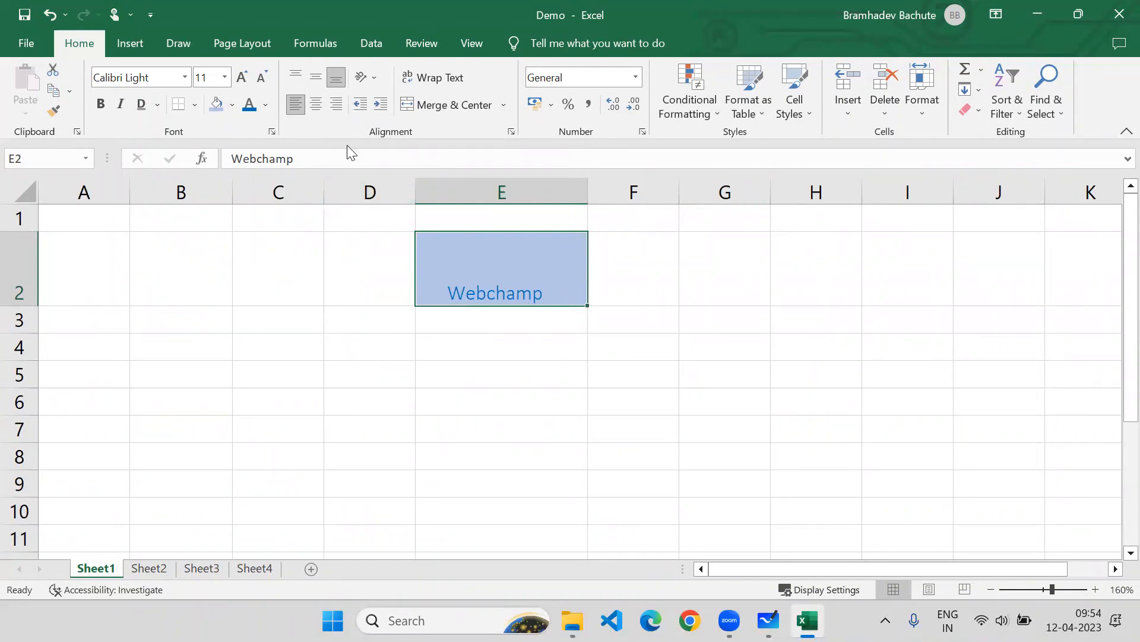
Set the orientation of cell E2 to Vertical Text and enlarge row 2 to fit the whole word.
click(366, 78)
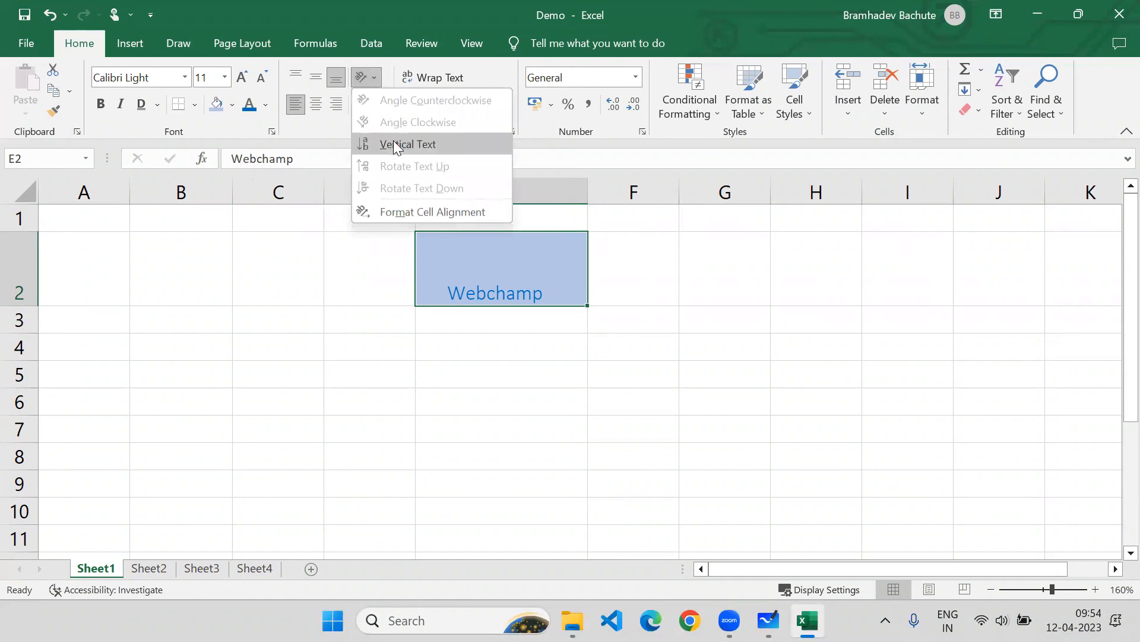
click(382, 308)
click(369, 79)
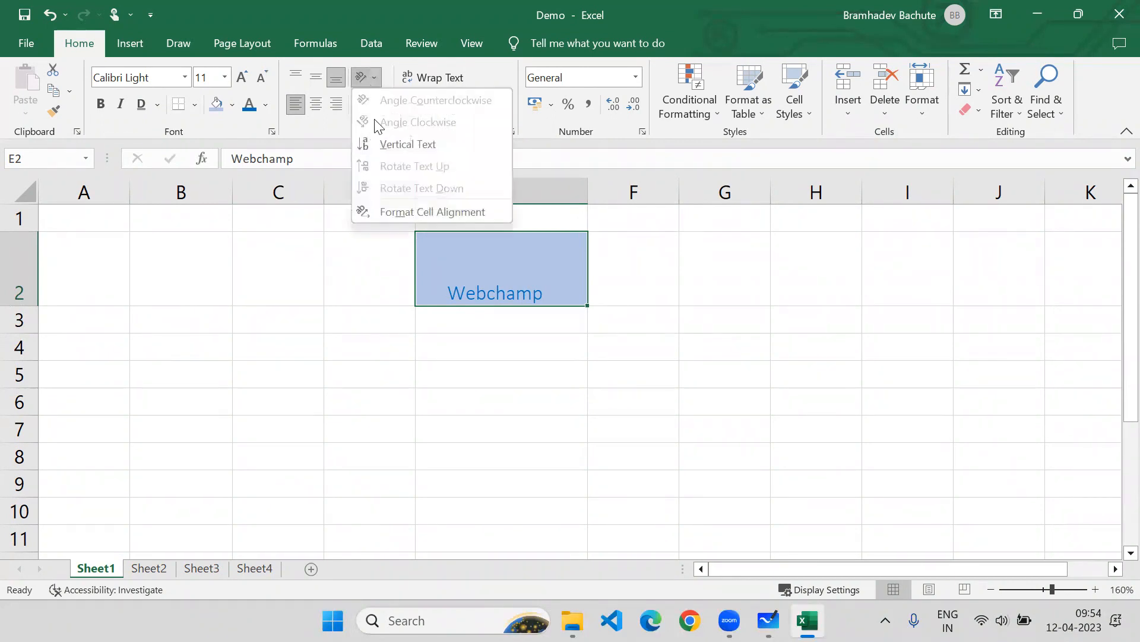
click(425, 146)
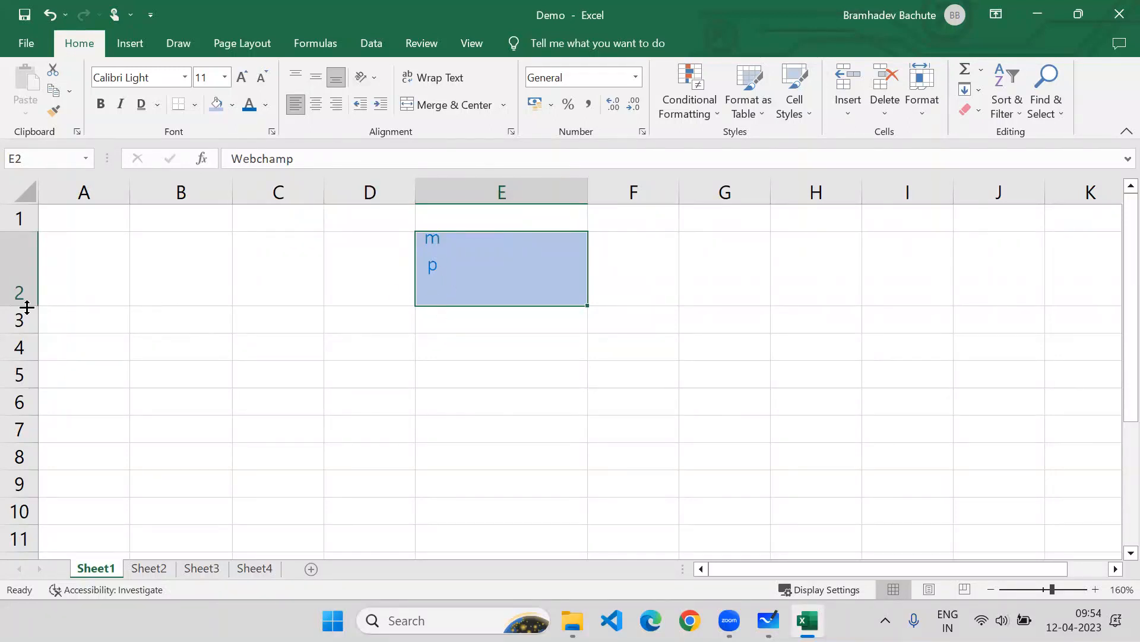
drag(23, 306, 23, 504)
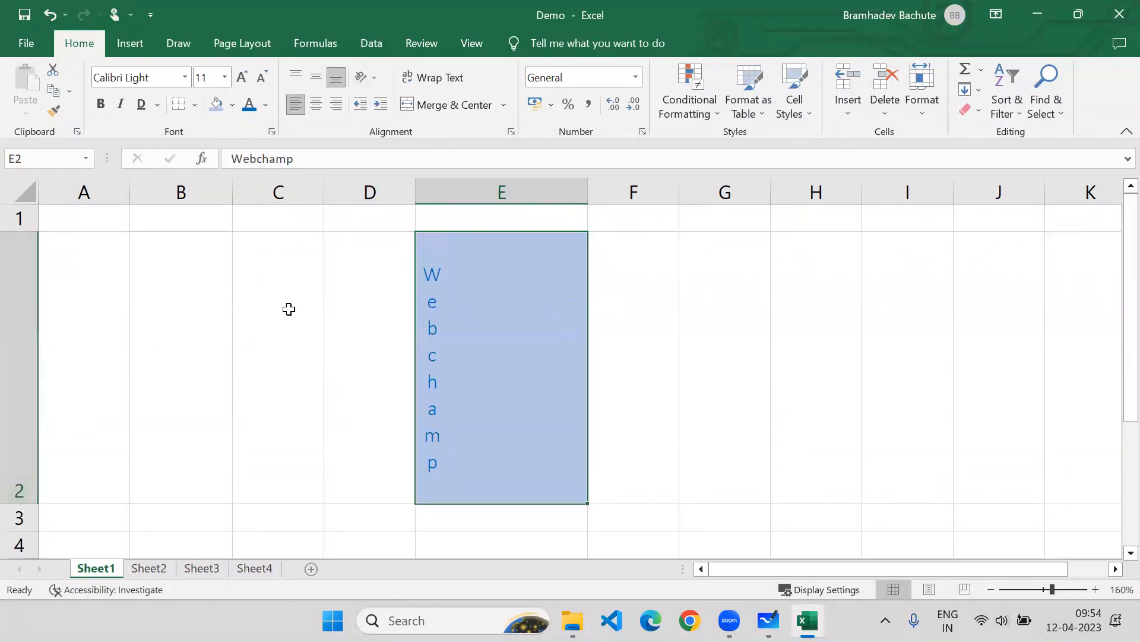
Review the text orientation options for cell E2 without changing the orientation.
click(375, 81)
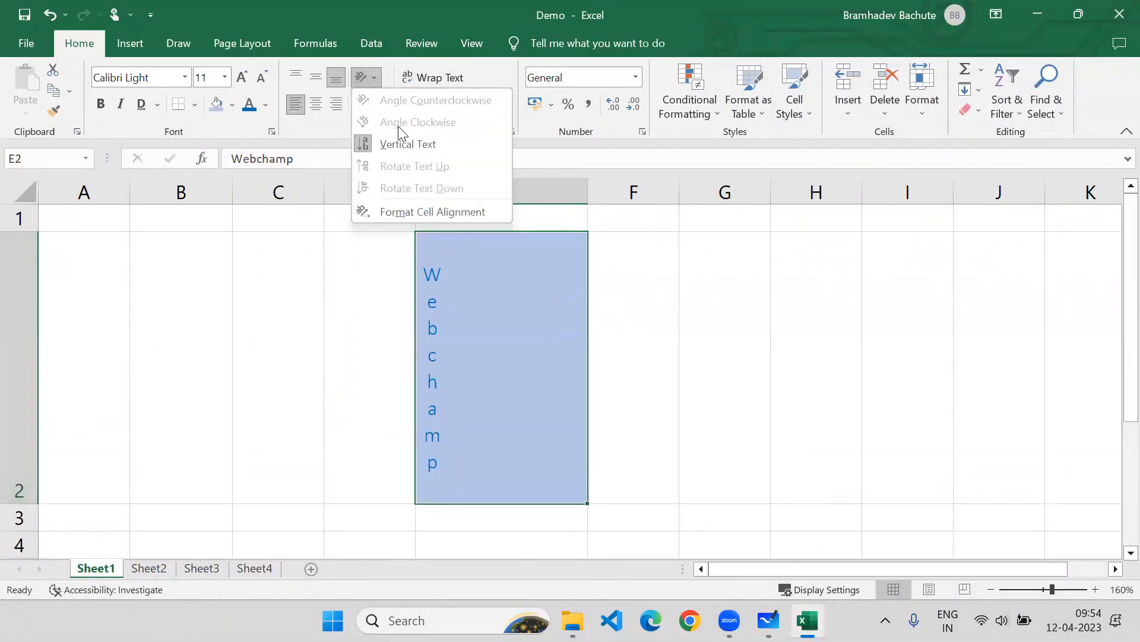
click(712, 387)
click(756, 316)
click(504, 303)
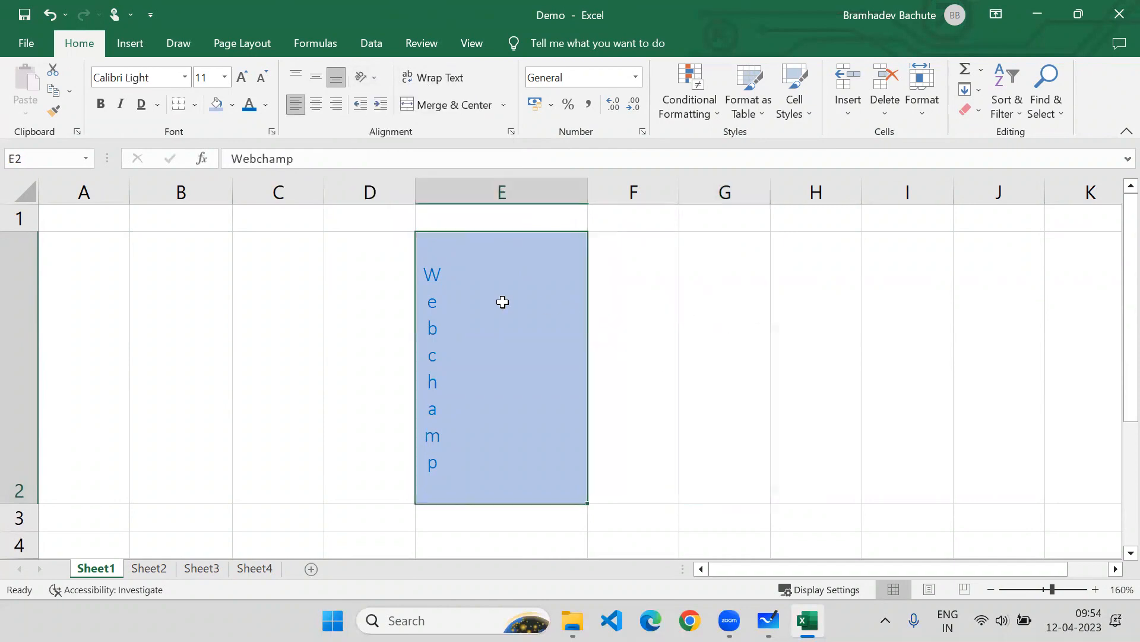
click(376, 81)
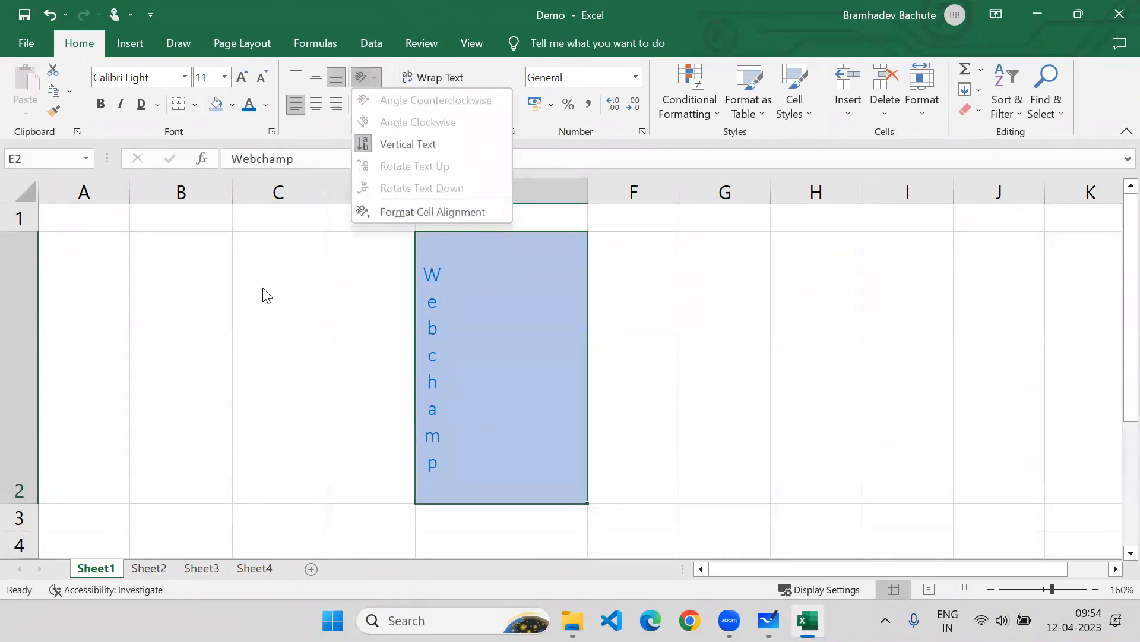
click(311, 343)
click(342, 270)
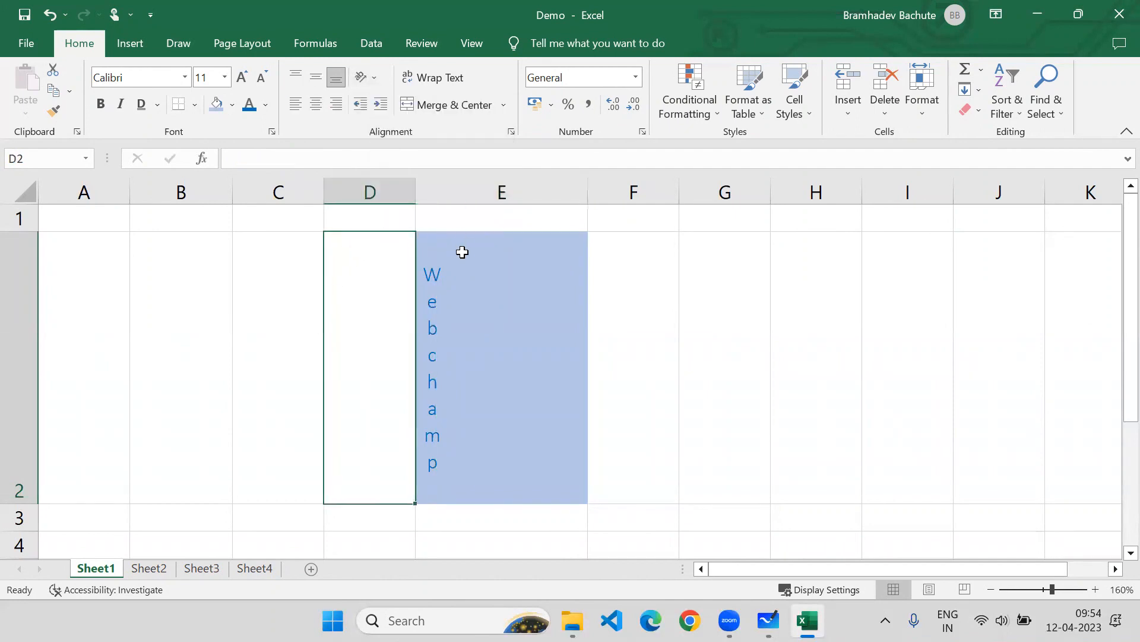
Delete the entire row 2 containing the vertical Webchamp text.
click(462, 252)
click(12, 279)
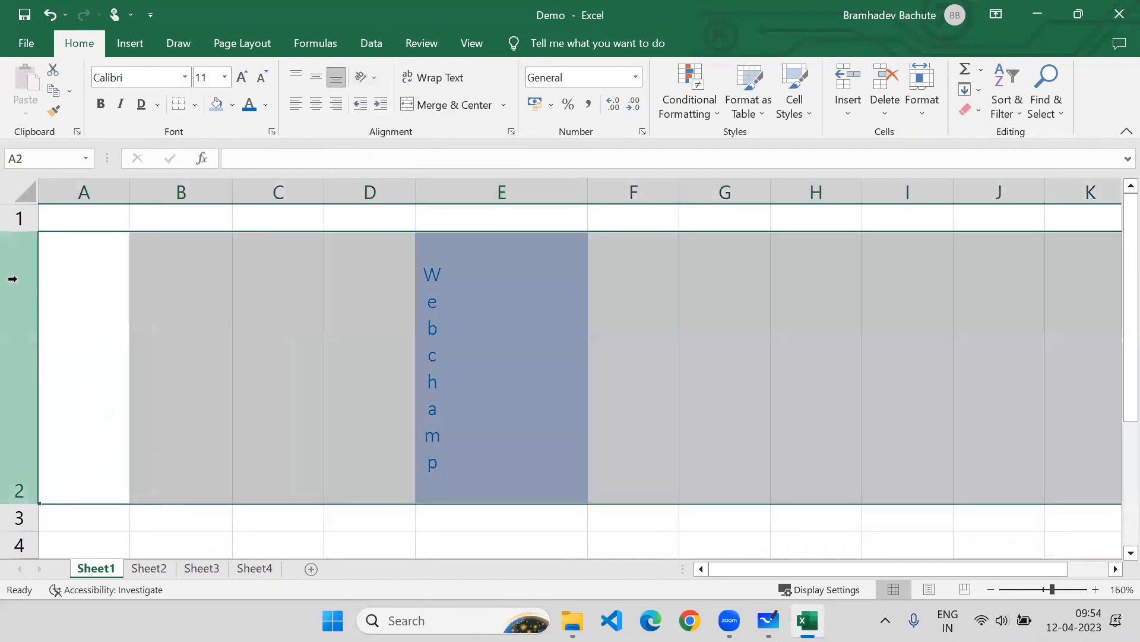
key(Delete)
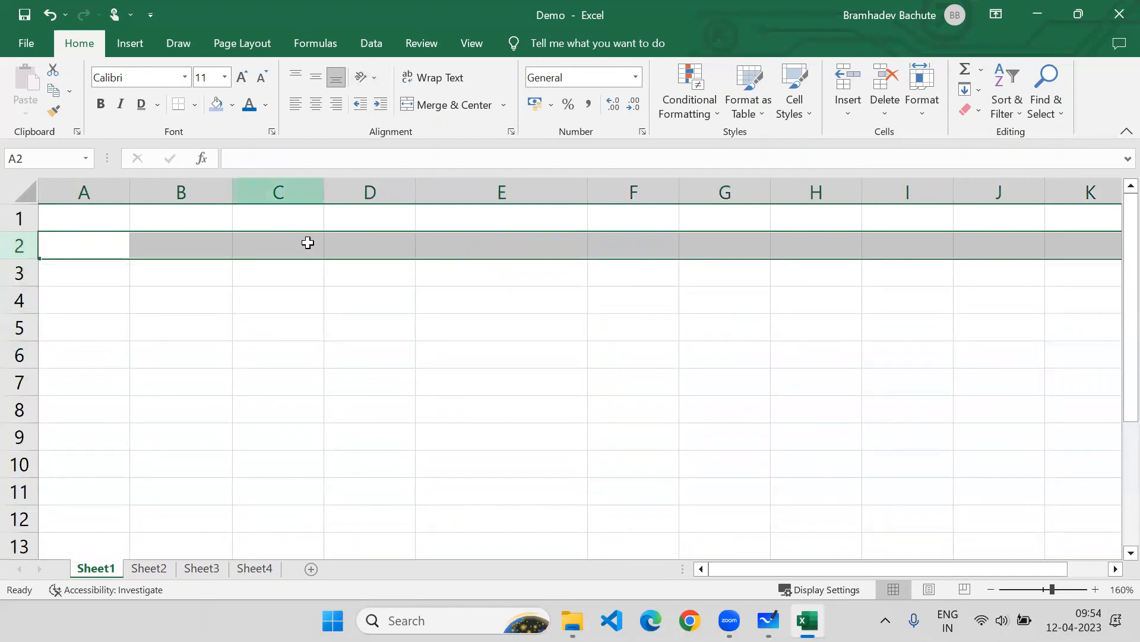
Enter "Wabchamp provides Training on Data Analysis" in cell D2.
click(362, 244)
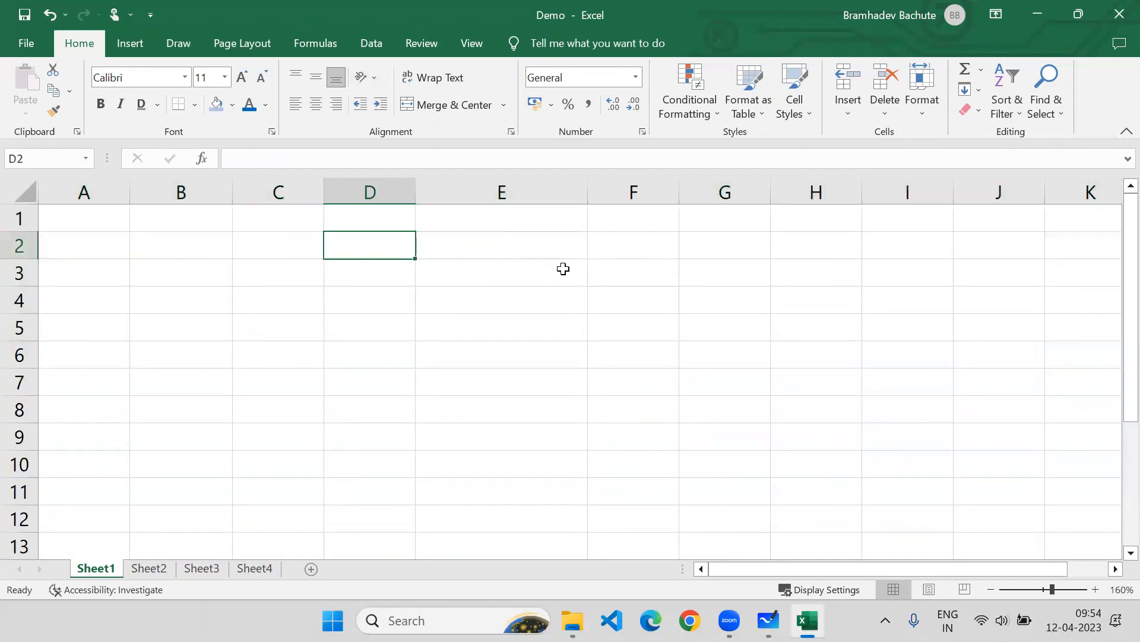
text(Wa)
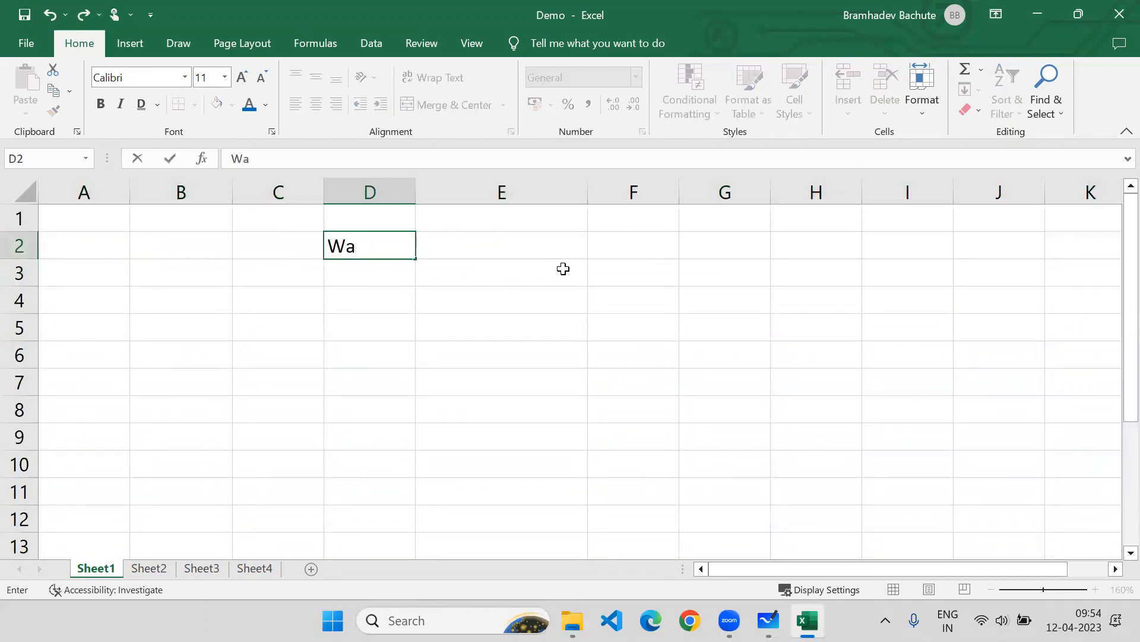
text(bchamp prob)
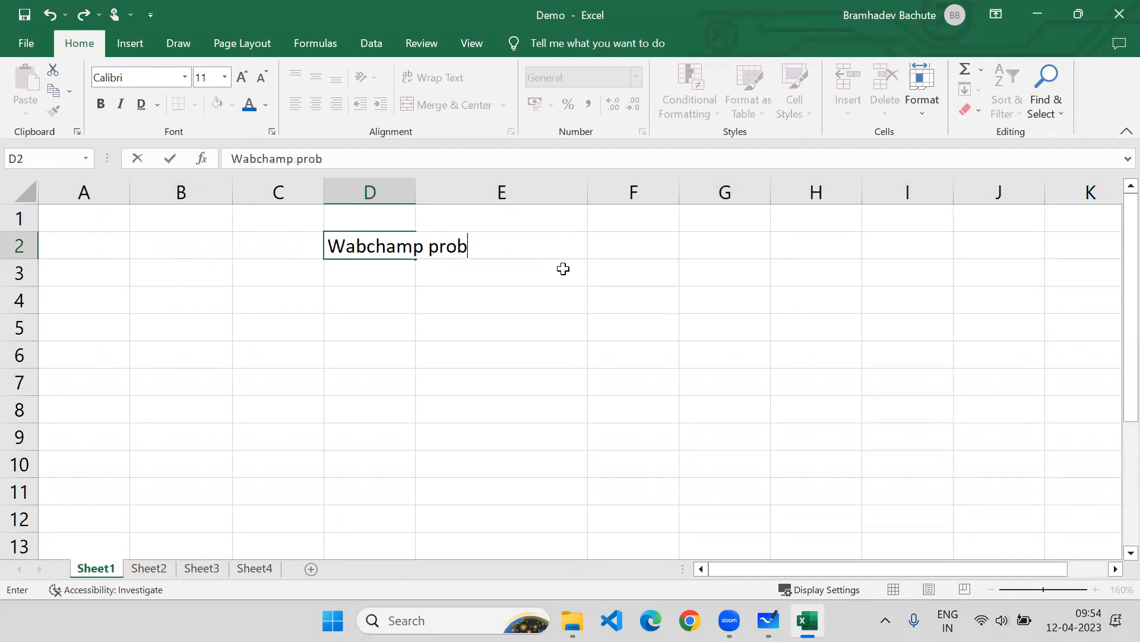
text(i)
key(BackSpace)
key(BackSpace)
text(vides Traini)
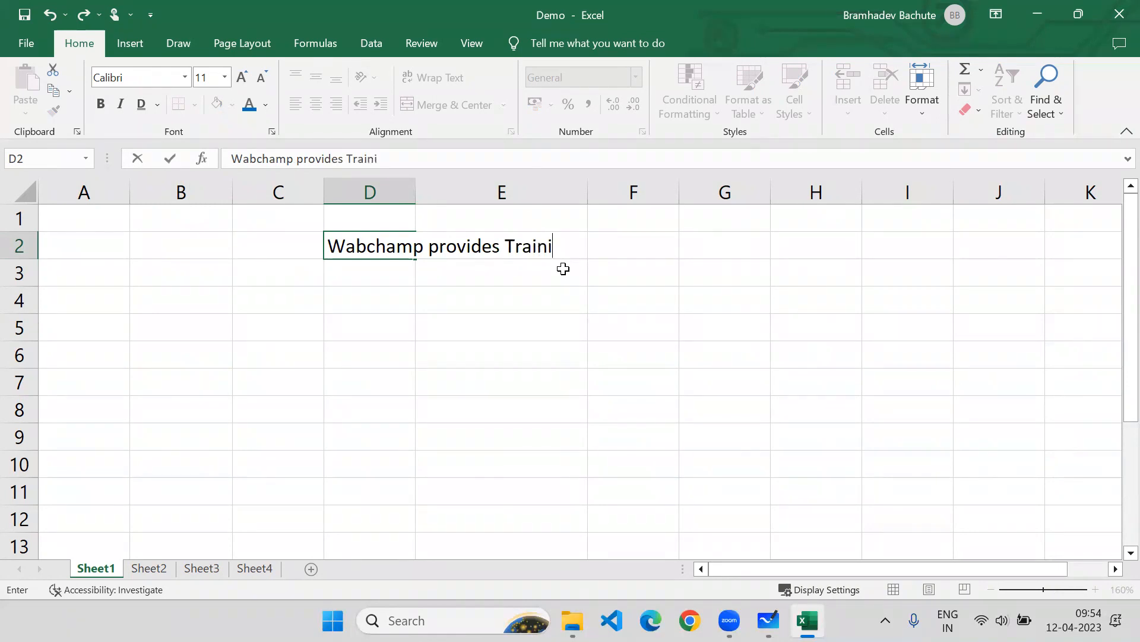
text(ng ion Data Analysis)
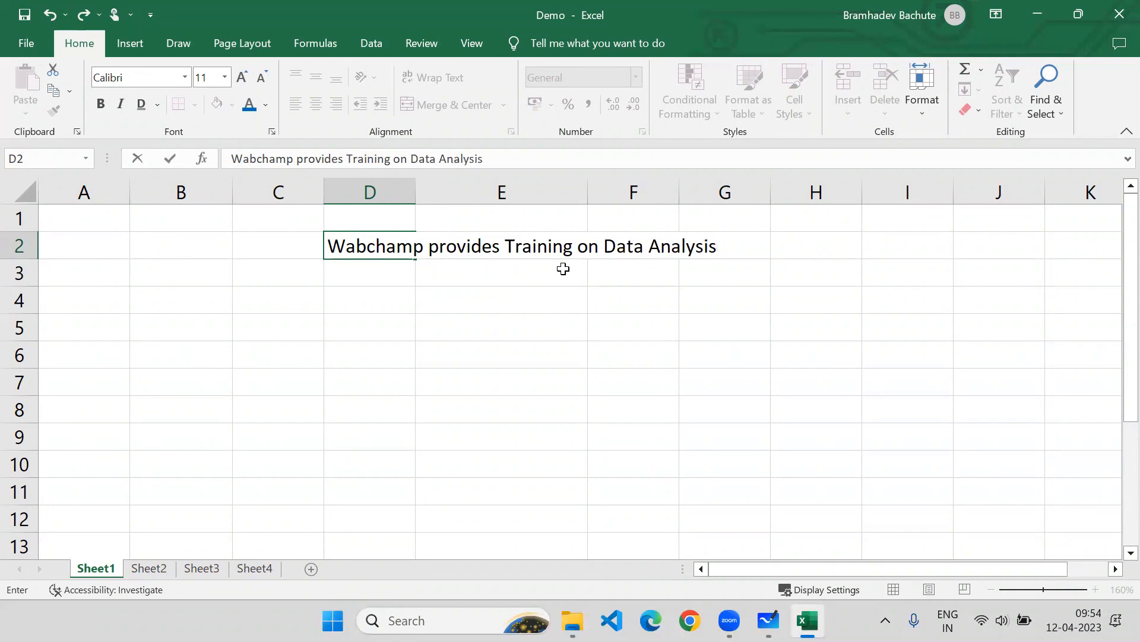
key(Return)
Try Wrap Text on cell D2 and turn the wrapping off again.
click(365, 237)
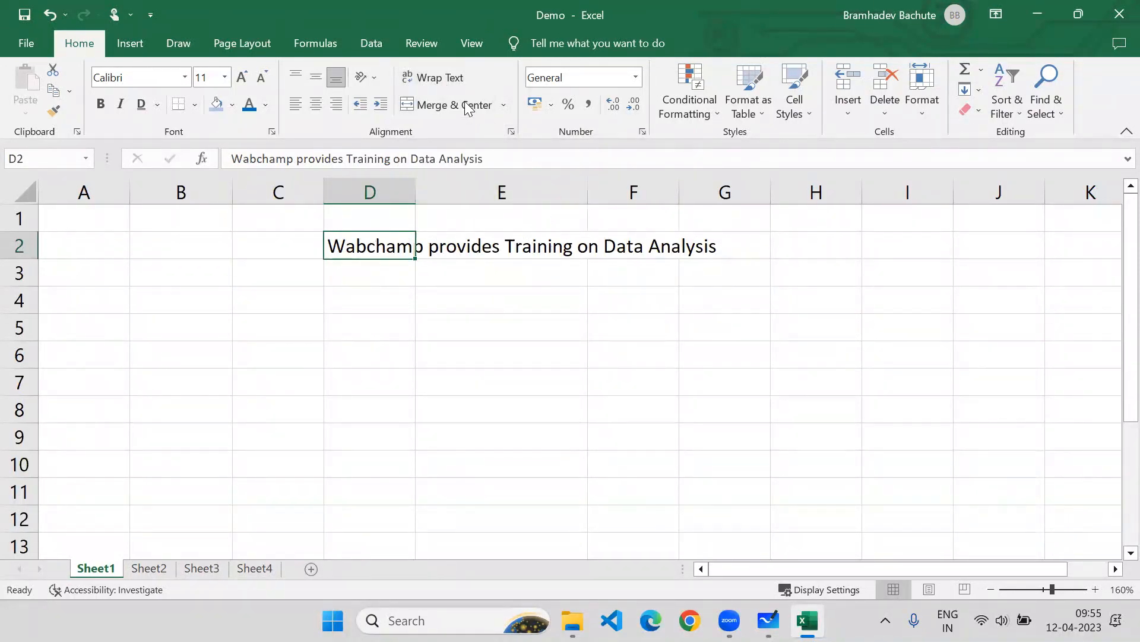
click(443, 77)
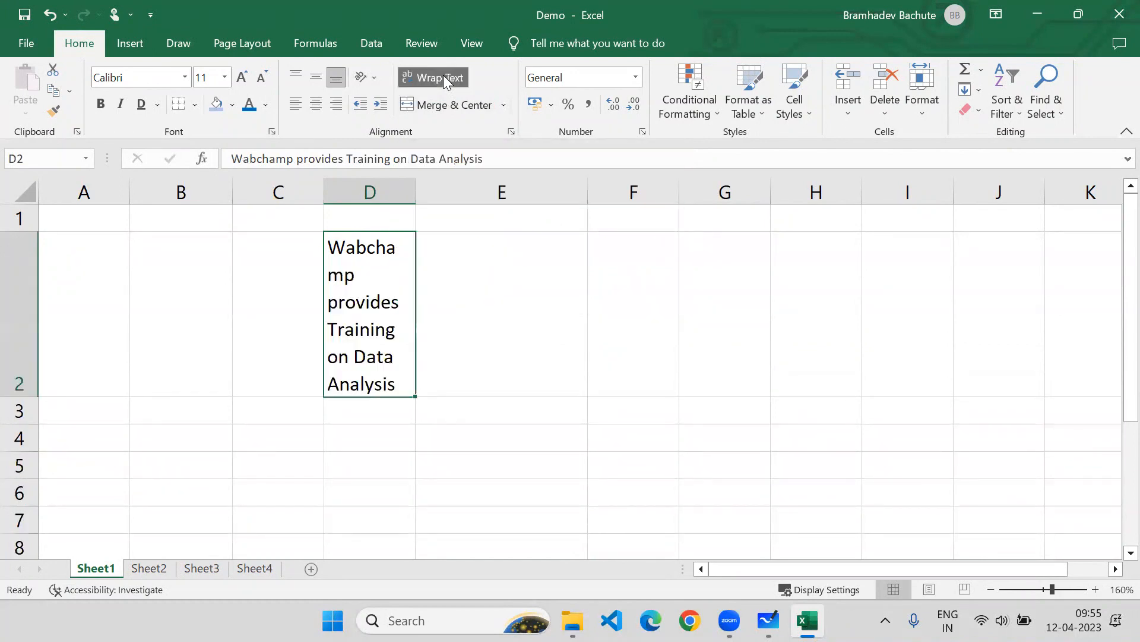
click(443, 75)
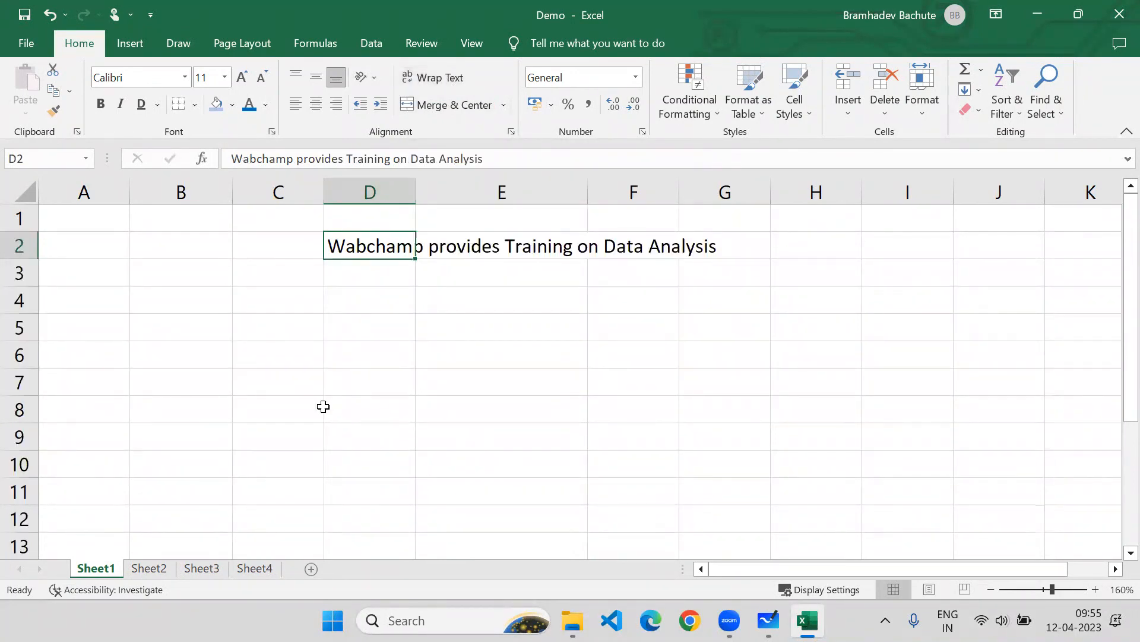
Select columns A to G, select rows 1 to 10, and clear the selection.
drag(100, 194, 766, 189)
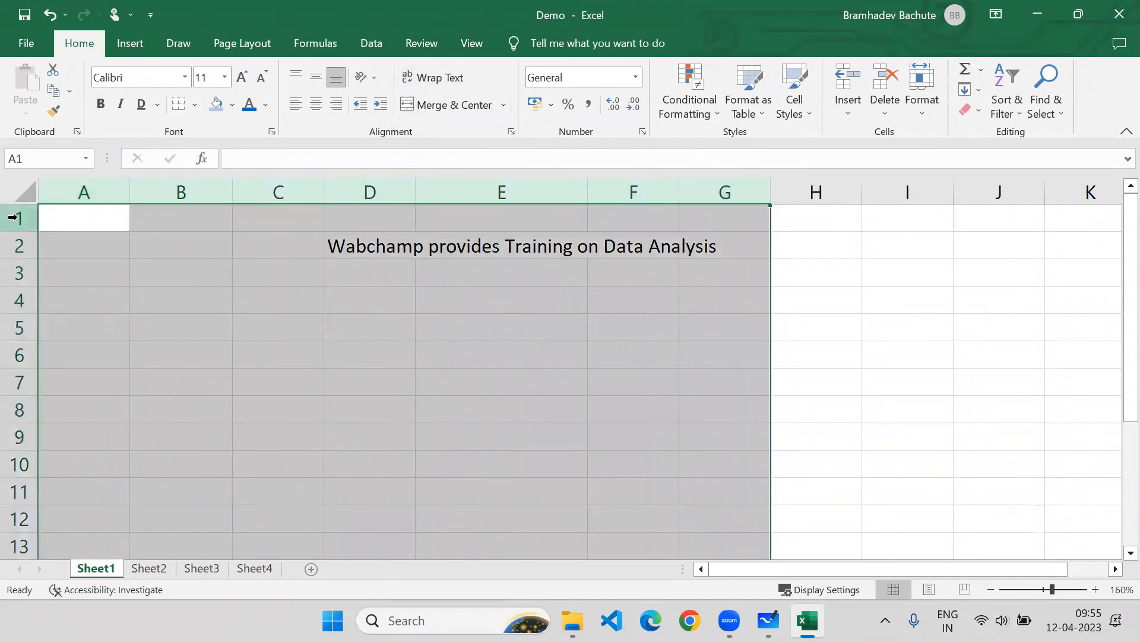
drag(12, 217, 6, 457)
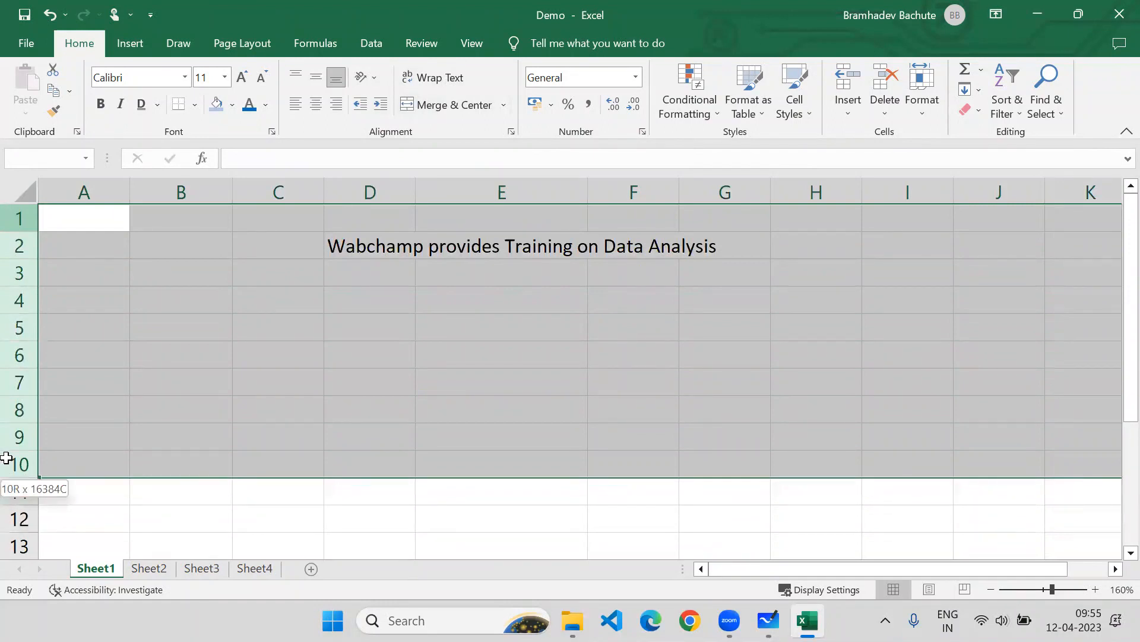
drag(6, 457, 7, 457)
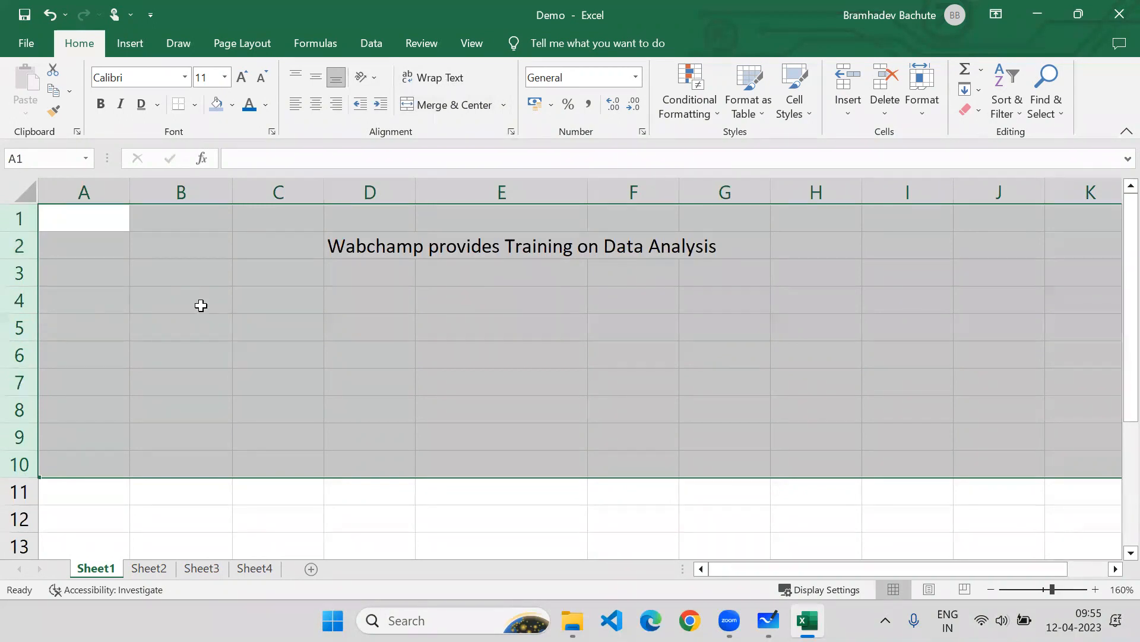
click(427, 291)
click(383, 253)
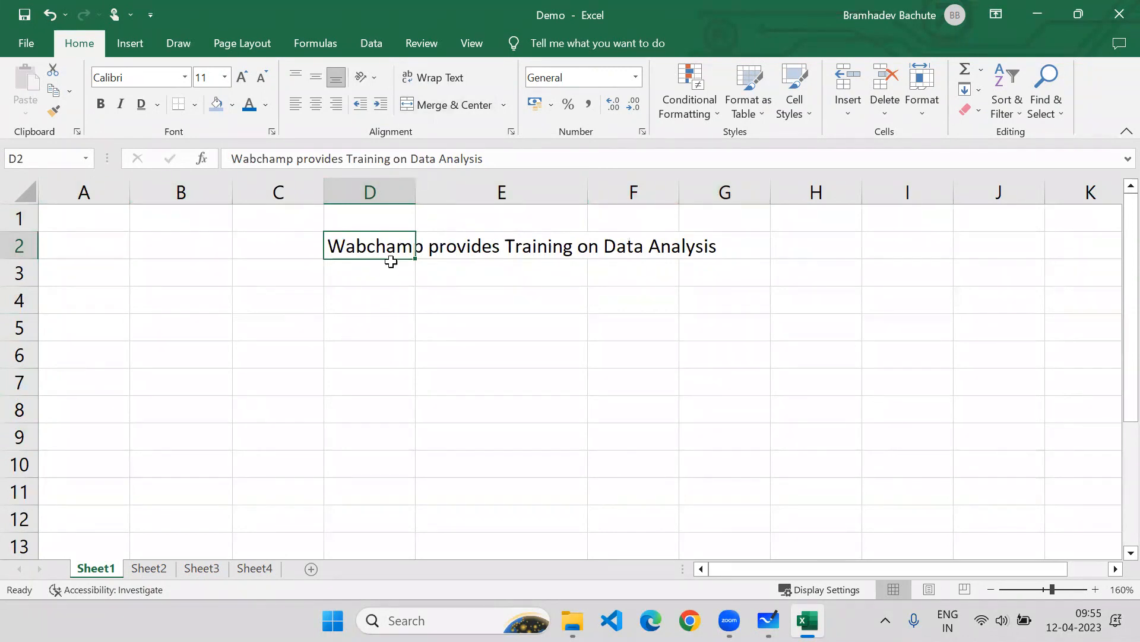
click(391, 333)
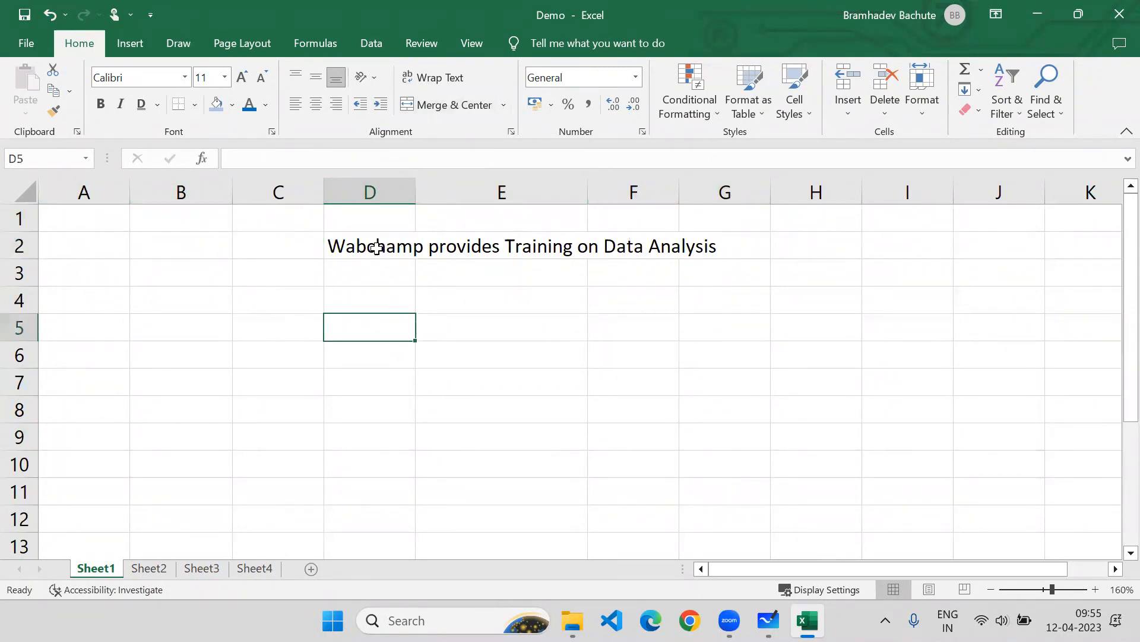
Widen column F so the sentence fits within D2:F2, and merge and center those cells.
drag(374, 246, 612, 237)
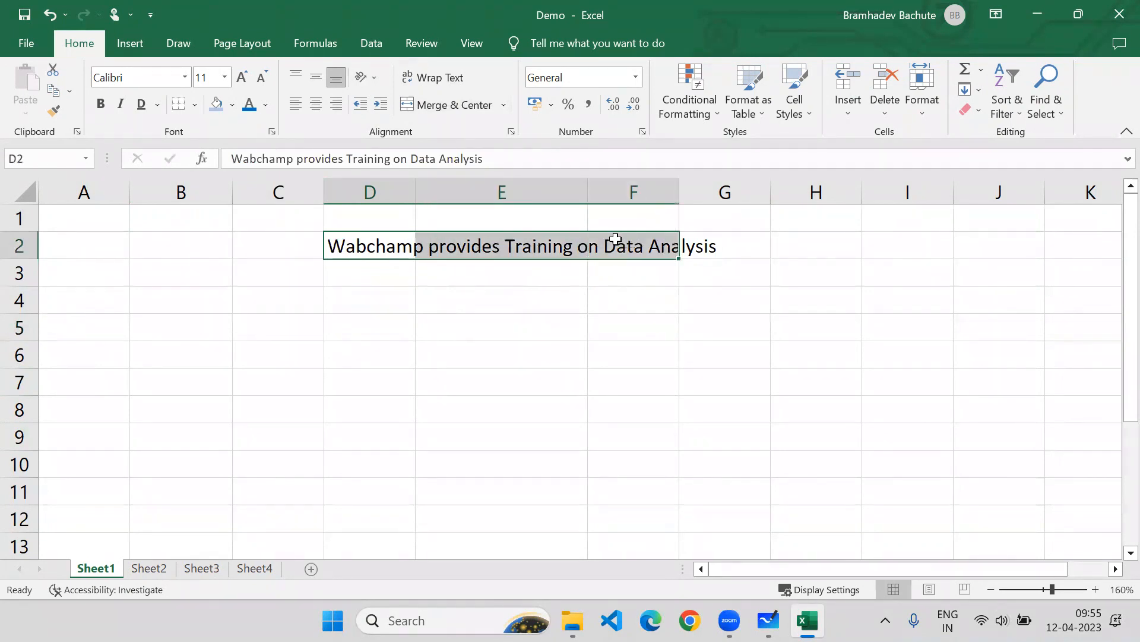
drag(681, 192, 723, 192)
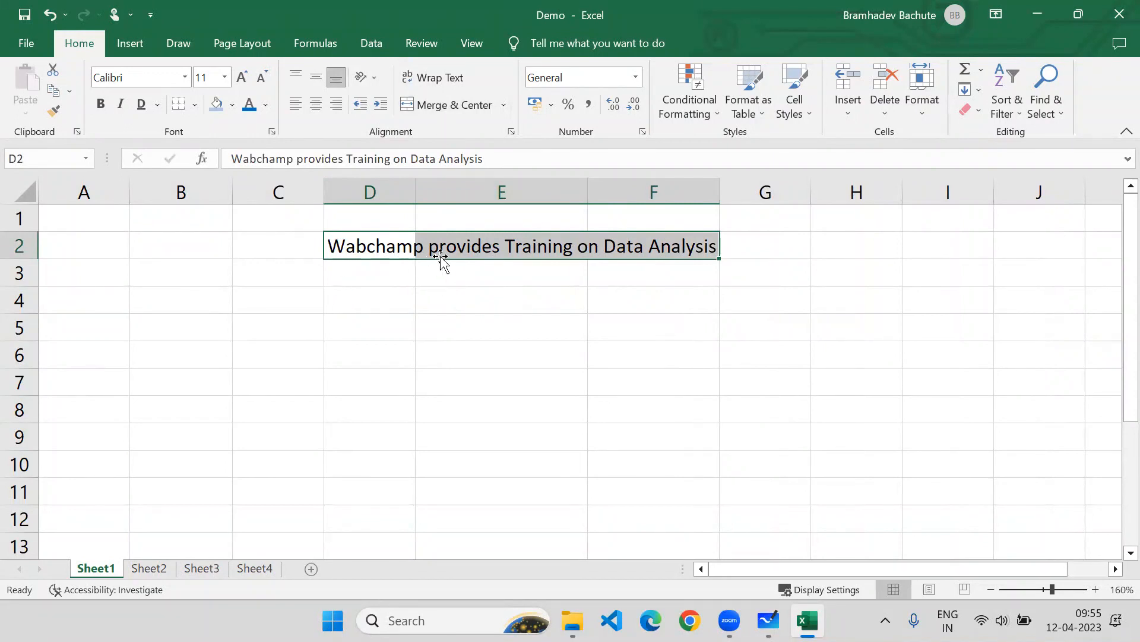
mouse_move(414, 193)
mouse_down()
mouse_move(624, 184)
mouse_move(414, 190)
mouse_up()
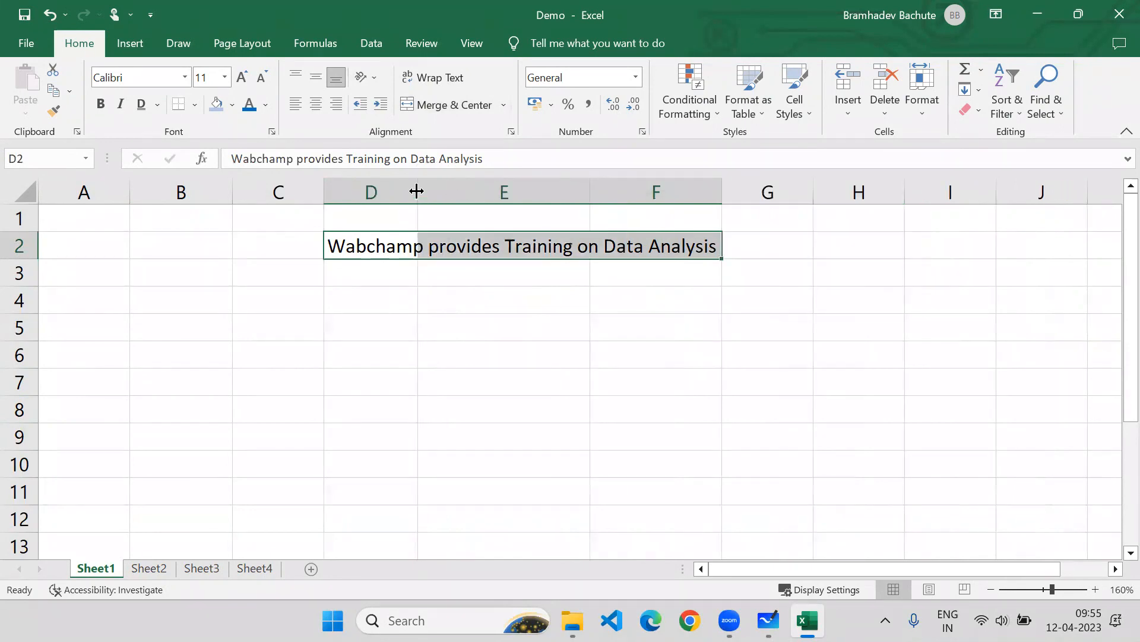
click(436, 103)
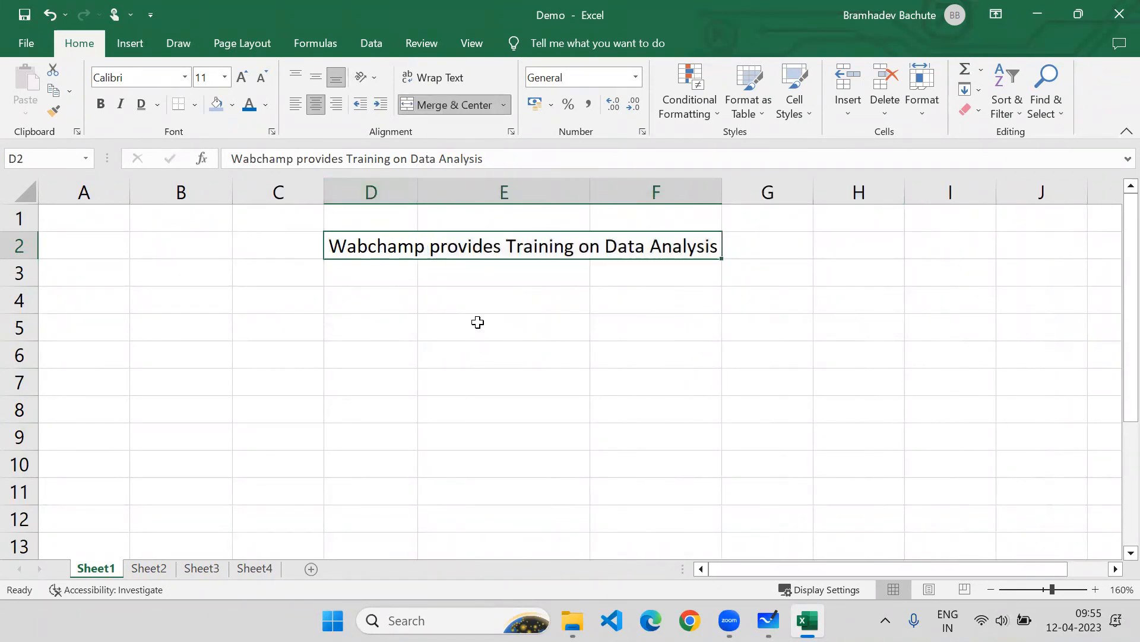
Unmerge cells D2:F2 and remove the center alignment from cell D2.
click(505, 105)
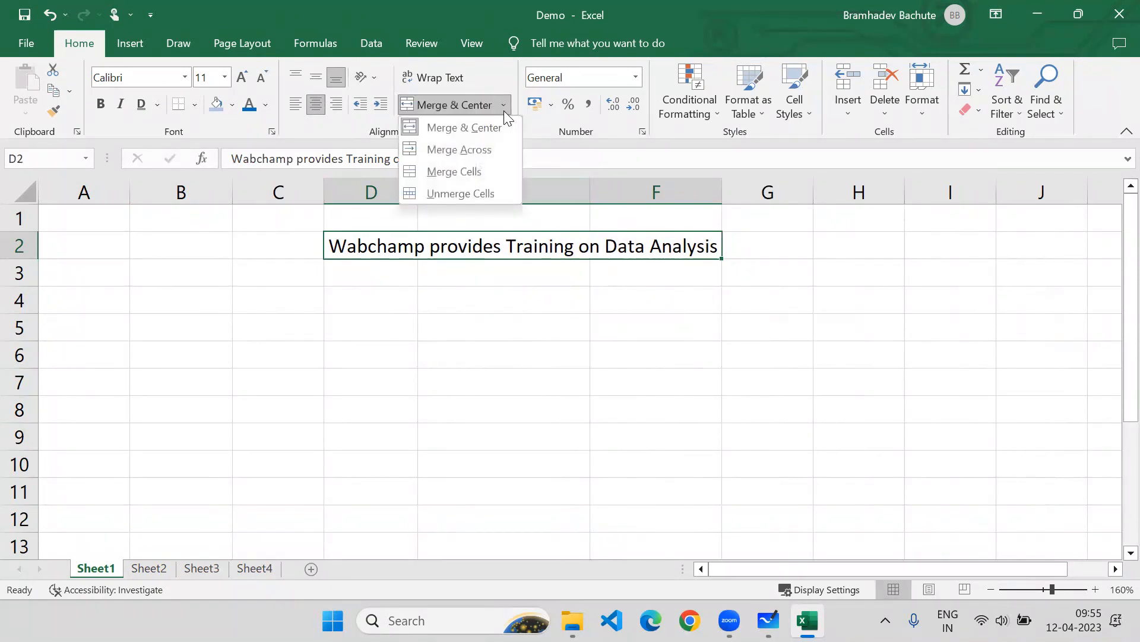
click(473, 189)
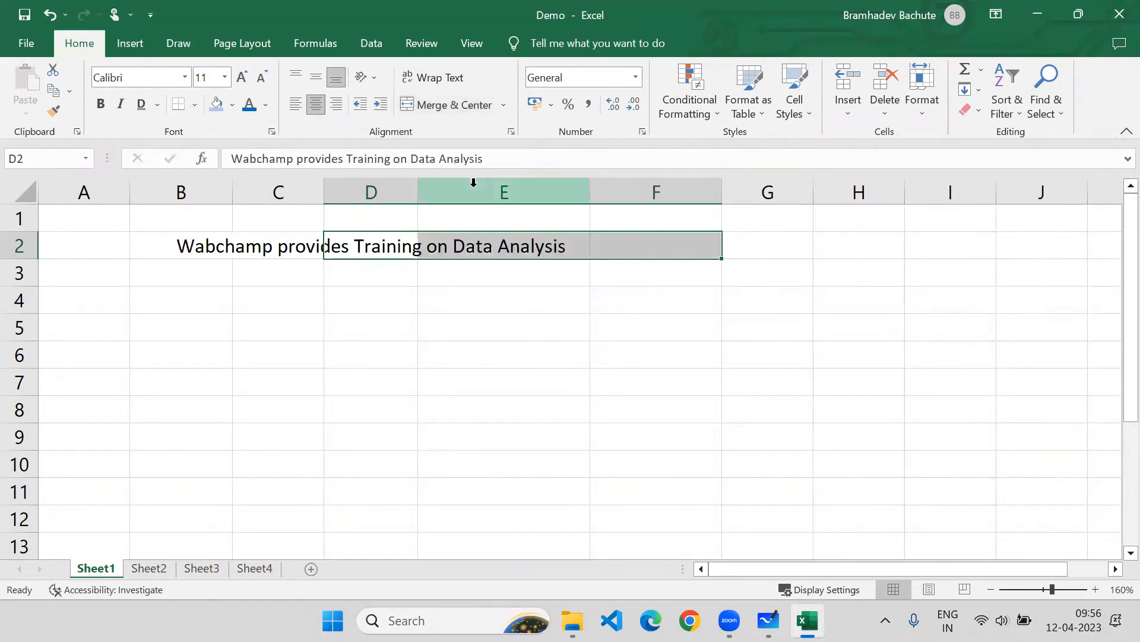
click(359, 347)
click(271, 254)
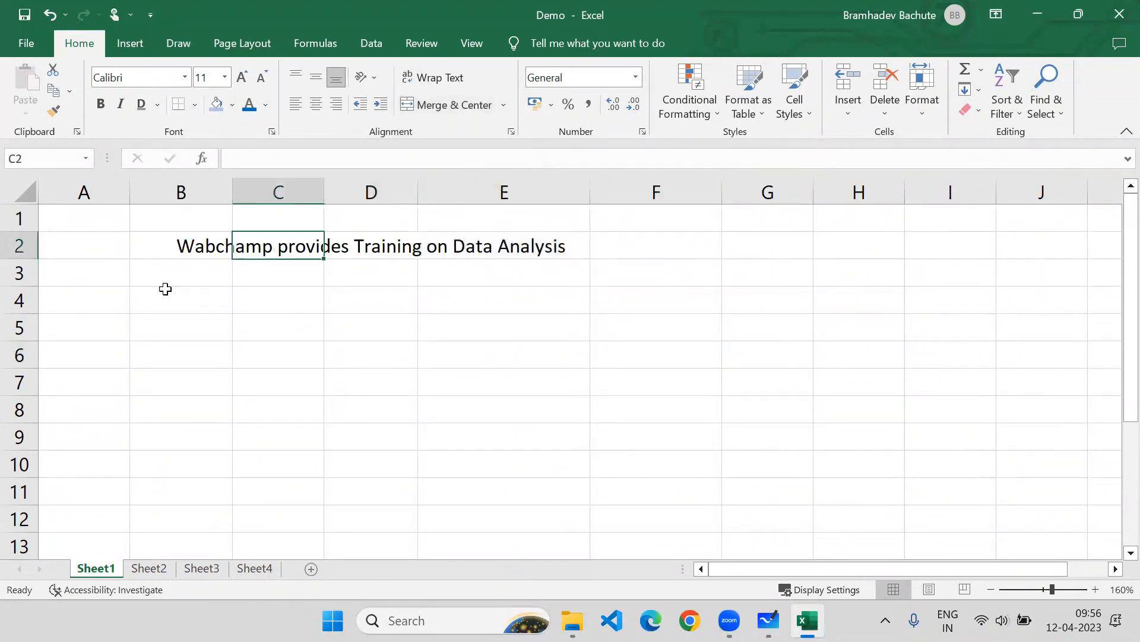
click(201, 245)
click(255, 250)
click(387, 244)
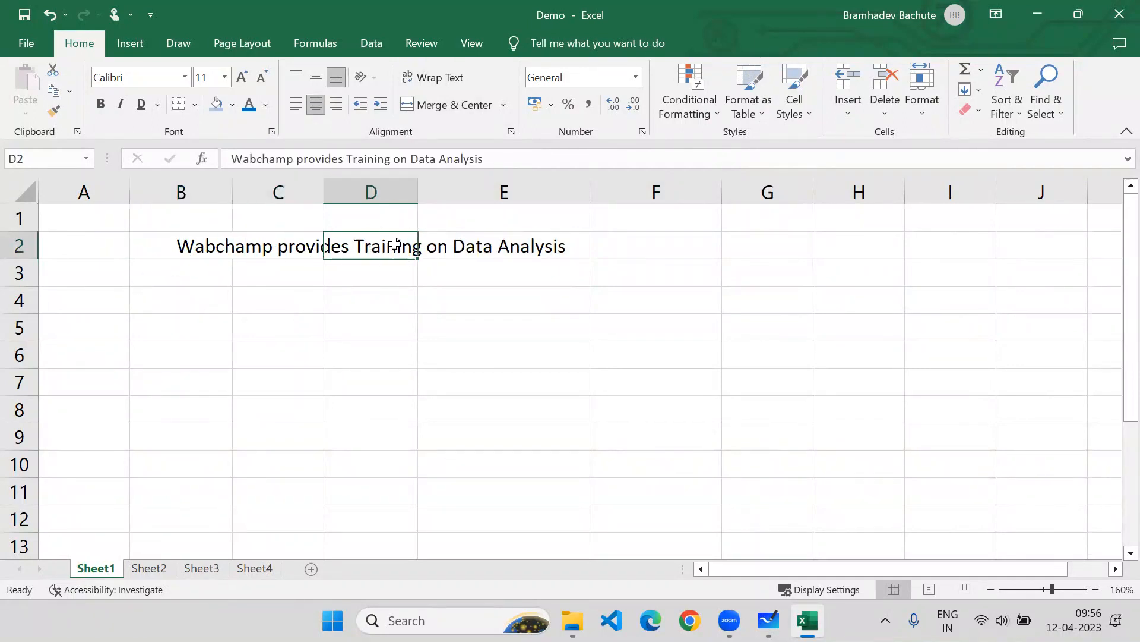
click(315, 111)
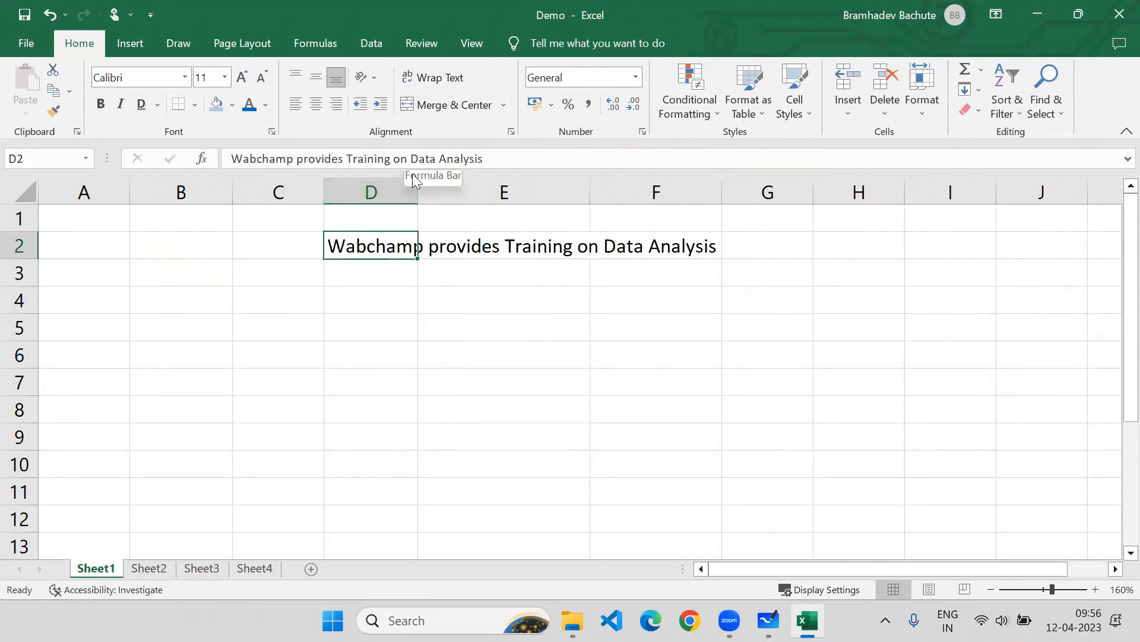
key(Down)
key(Down)
key(Down)
key(Up)
key(Up)
key(Up)
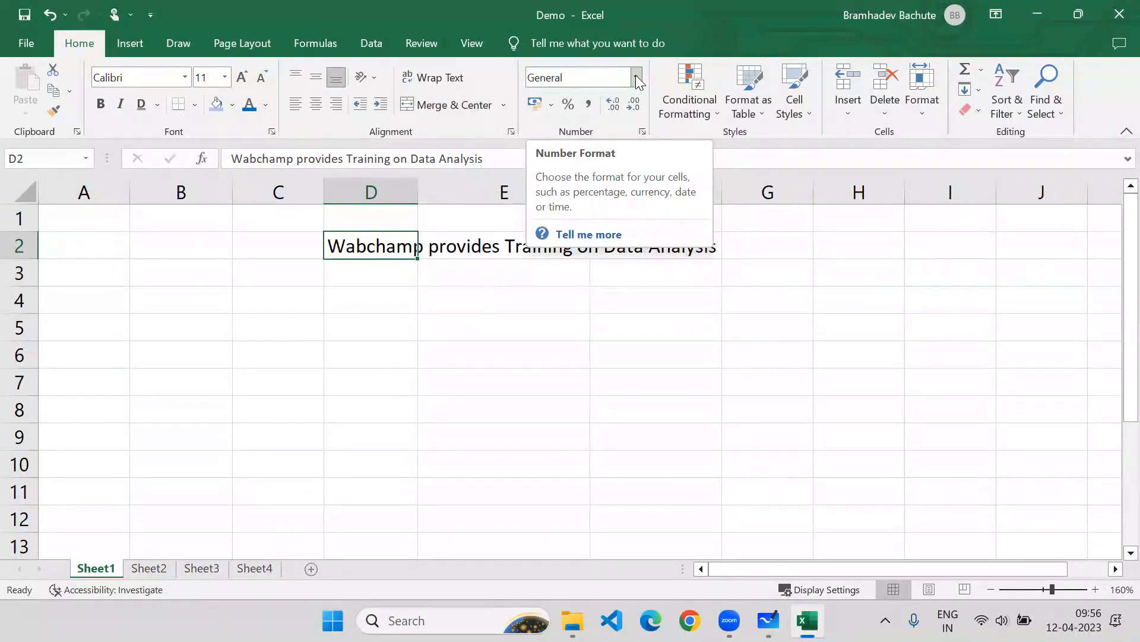
Apply the Text number format to cell D2.
click(383, 296)
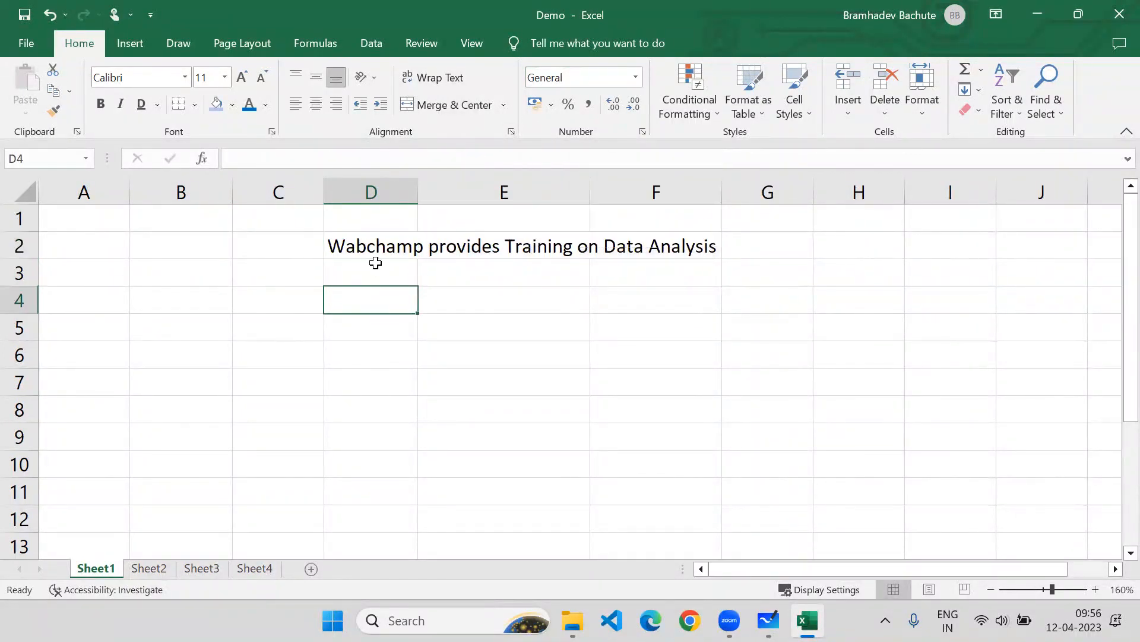
click(374, 262)
click(378, 234)
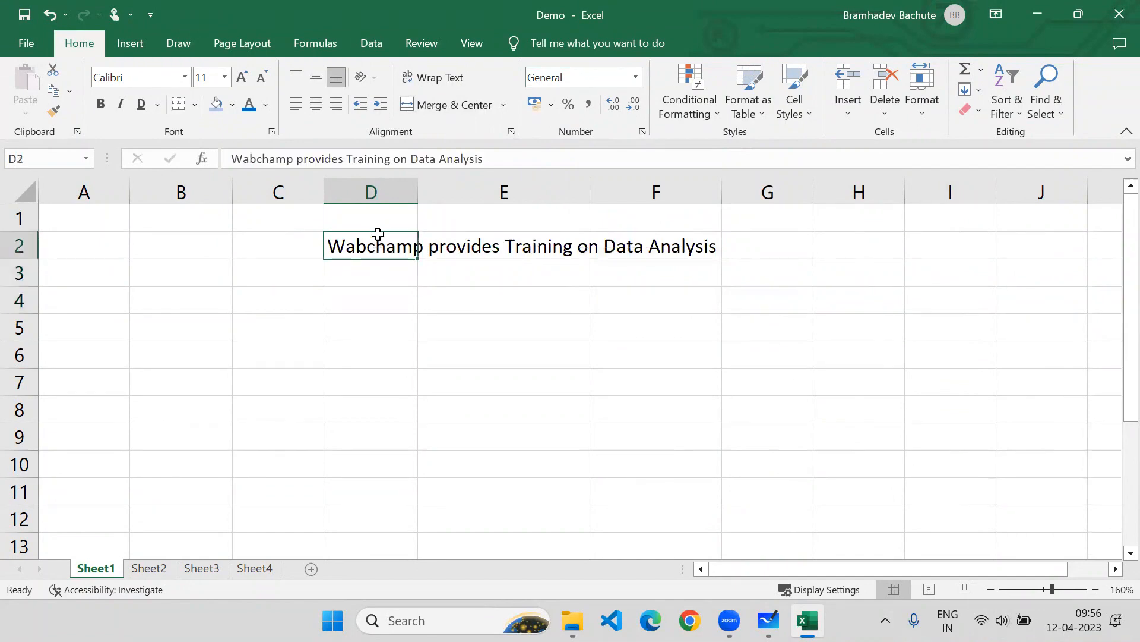
click(635, 77)
scroll(600, 261, down, 2)
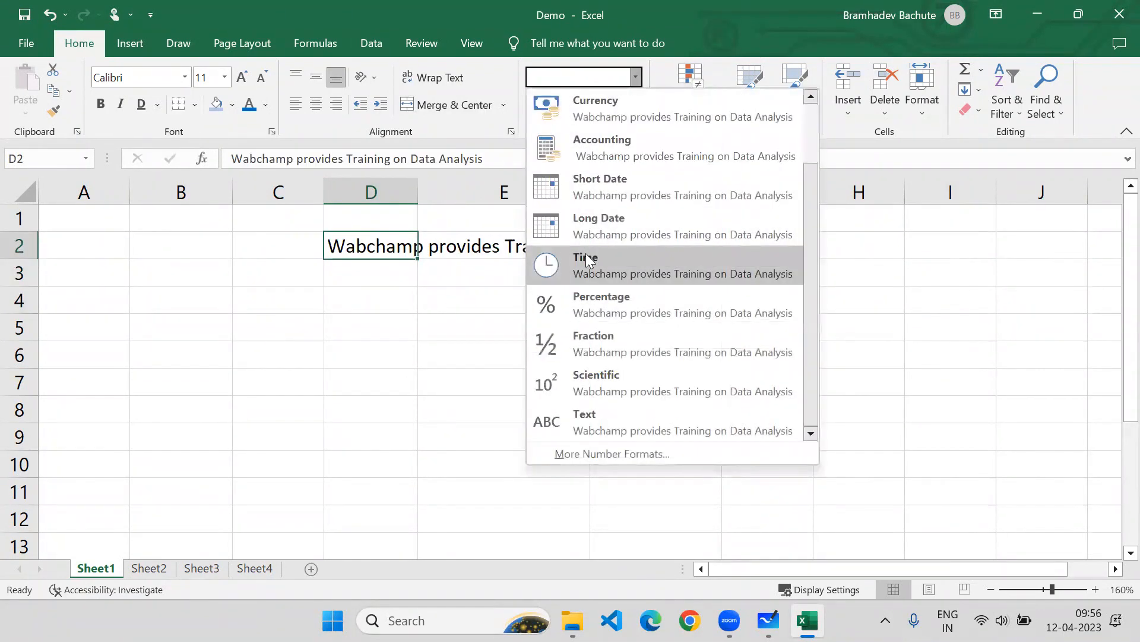
click(587, 421)
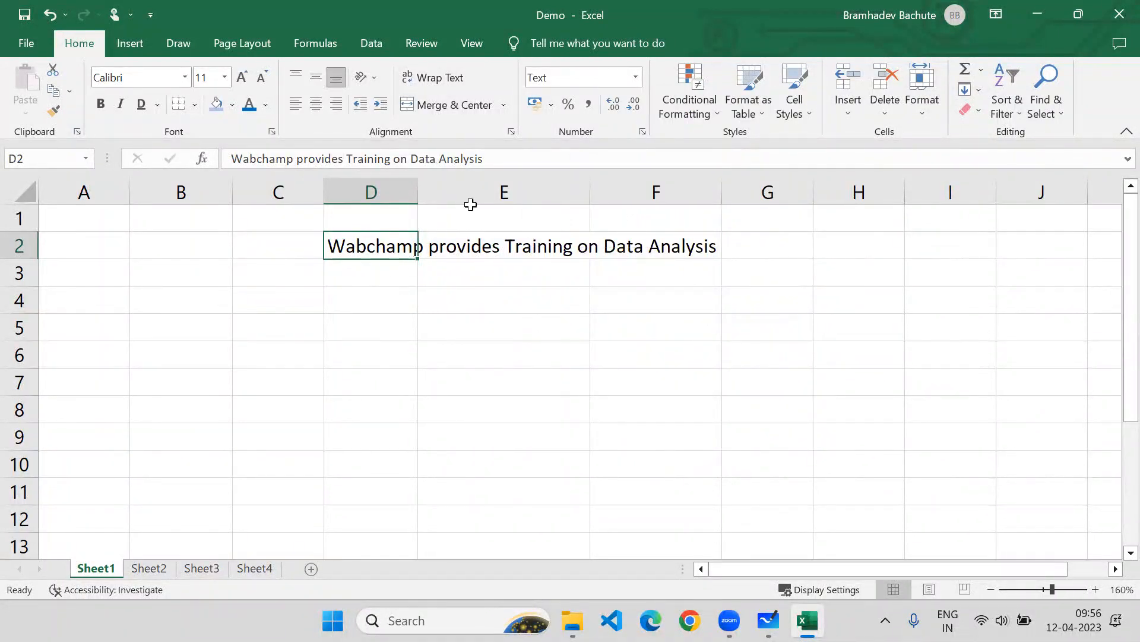
Try the Number format on cell D2 and set it back to General.
click(365, 294)
click(386, 244)
click(635, 77)
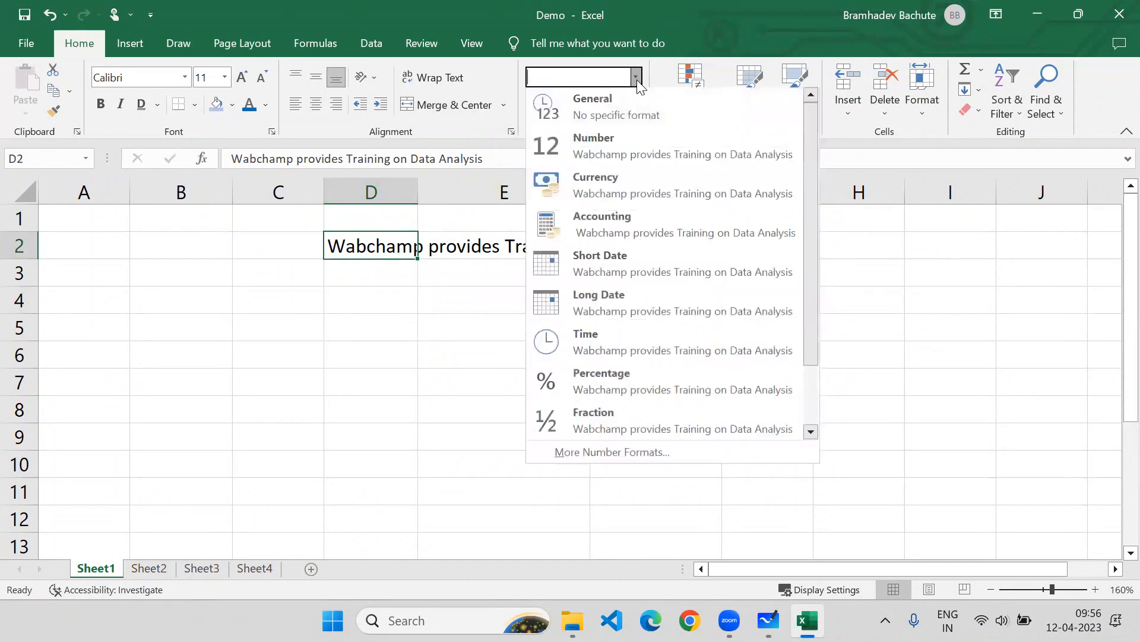
click(616, 148)
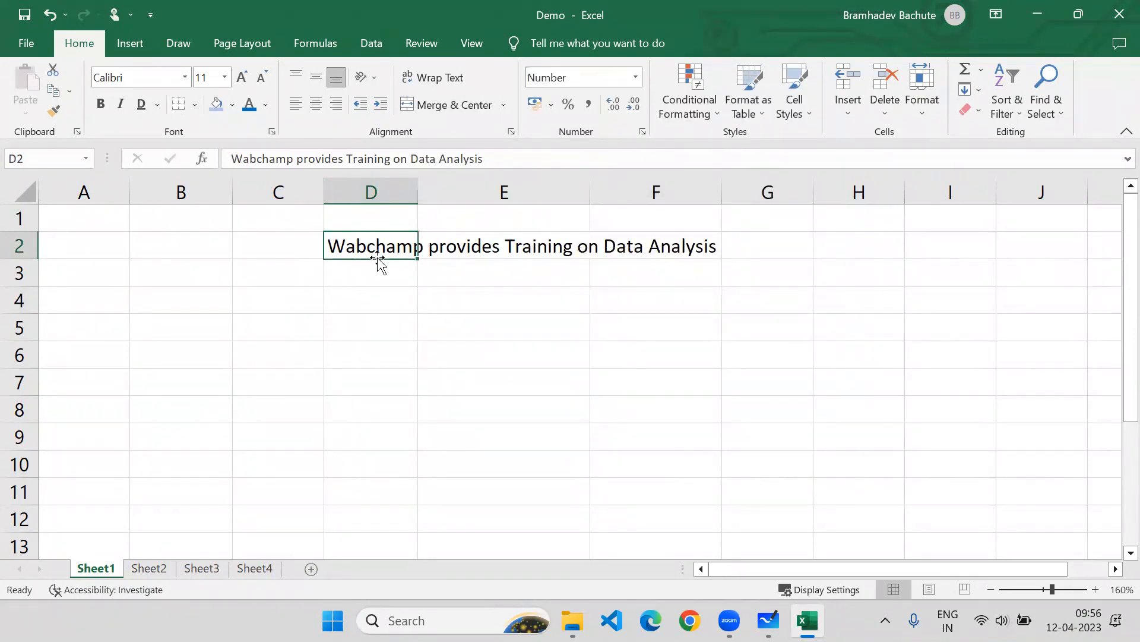
click(637, 78)
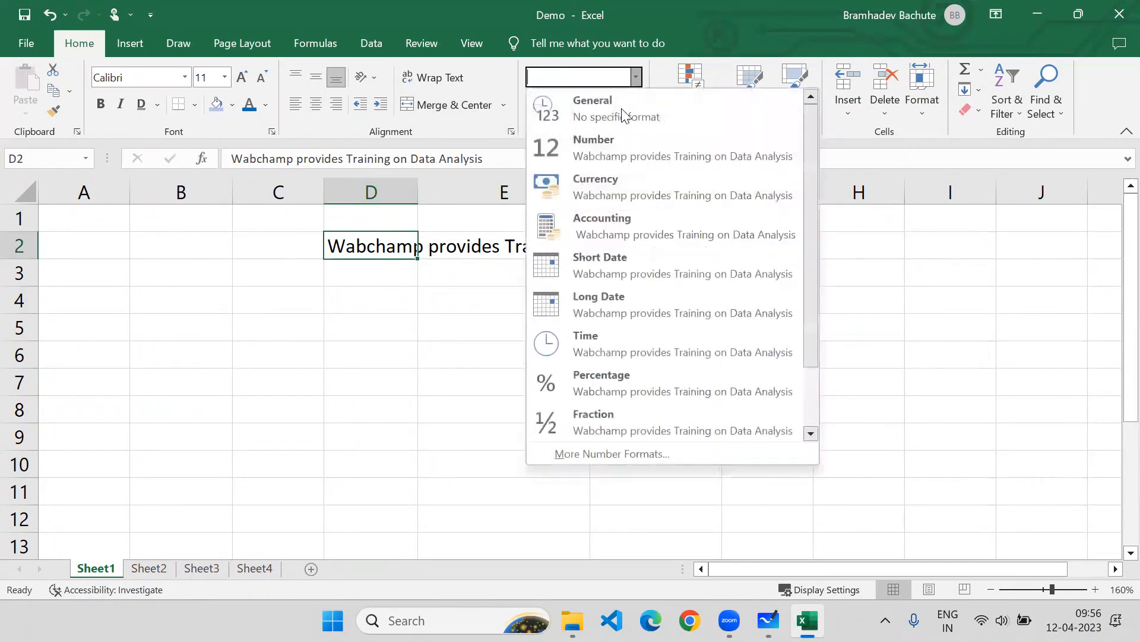
click(613, 110)
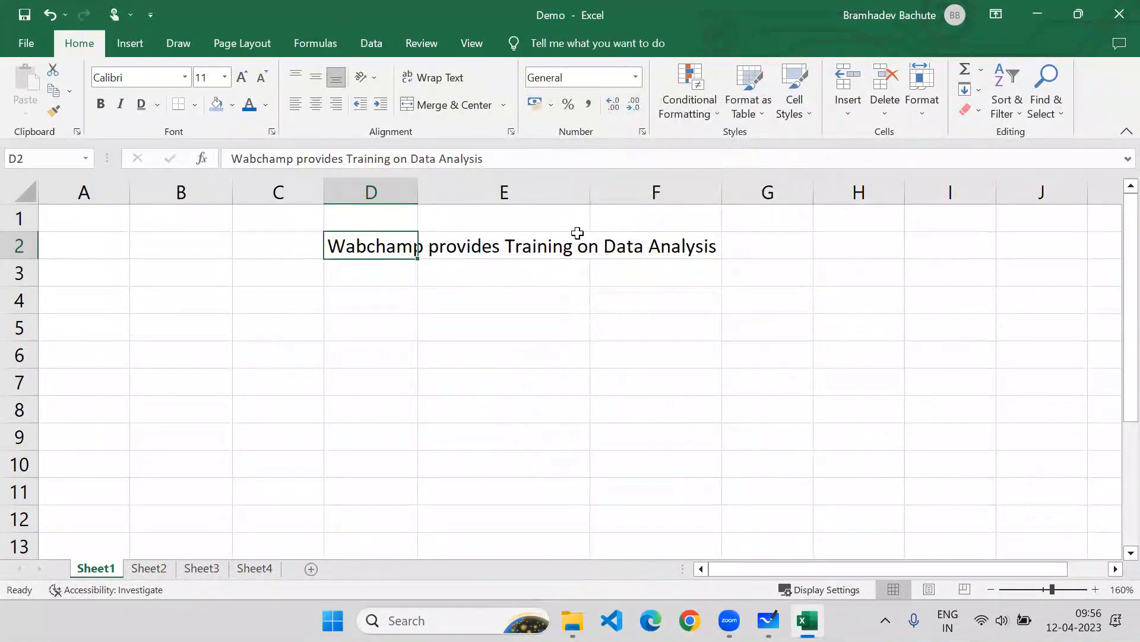
Enter 1000 in cell B2.
click(167, 256)
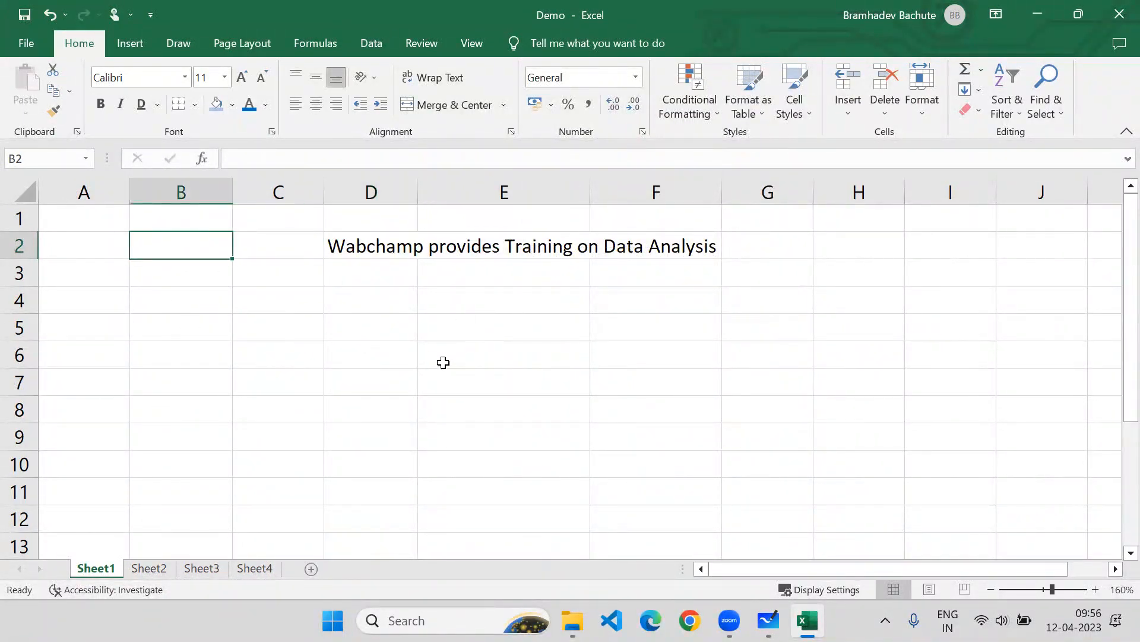
text(1000)
key(Return)
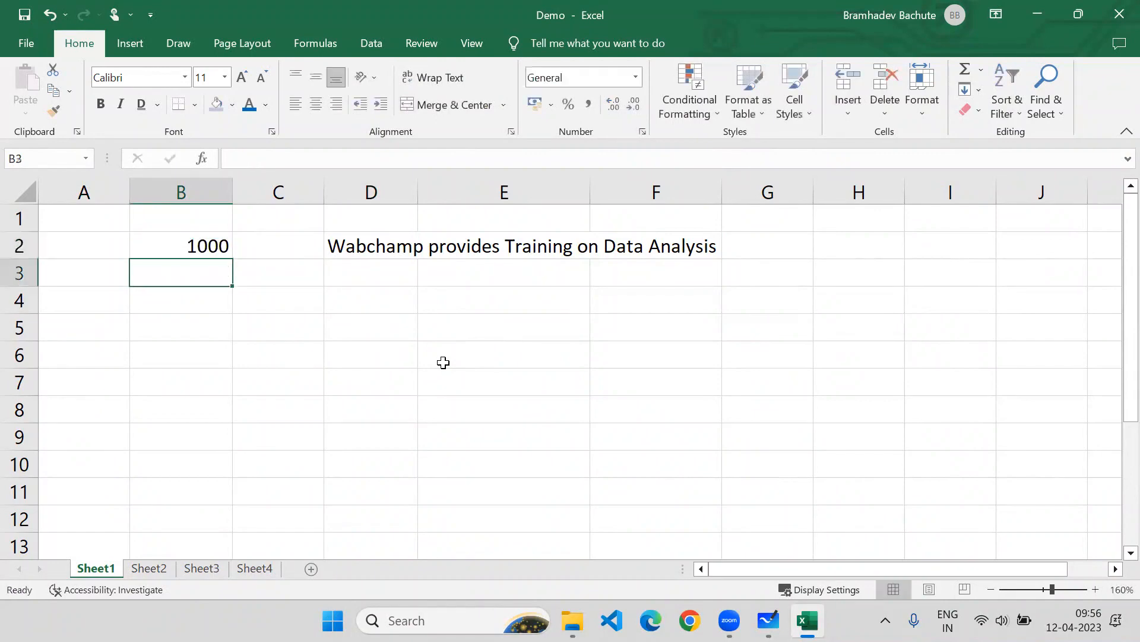
Try the Number format and the Text format on cell B2.
click(221, 240)
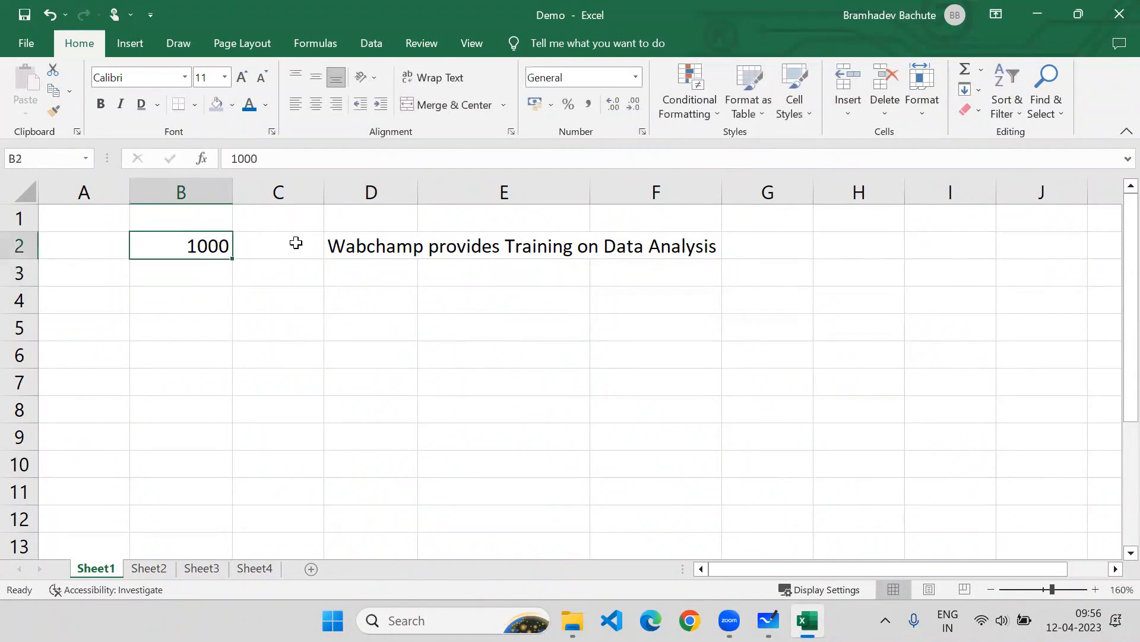
click(637, 77)
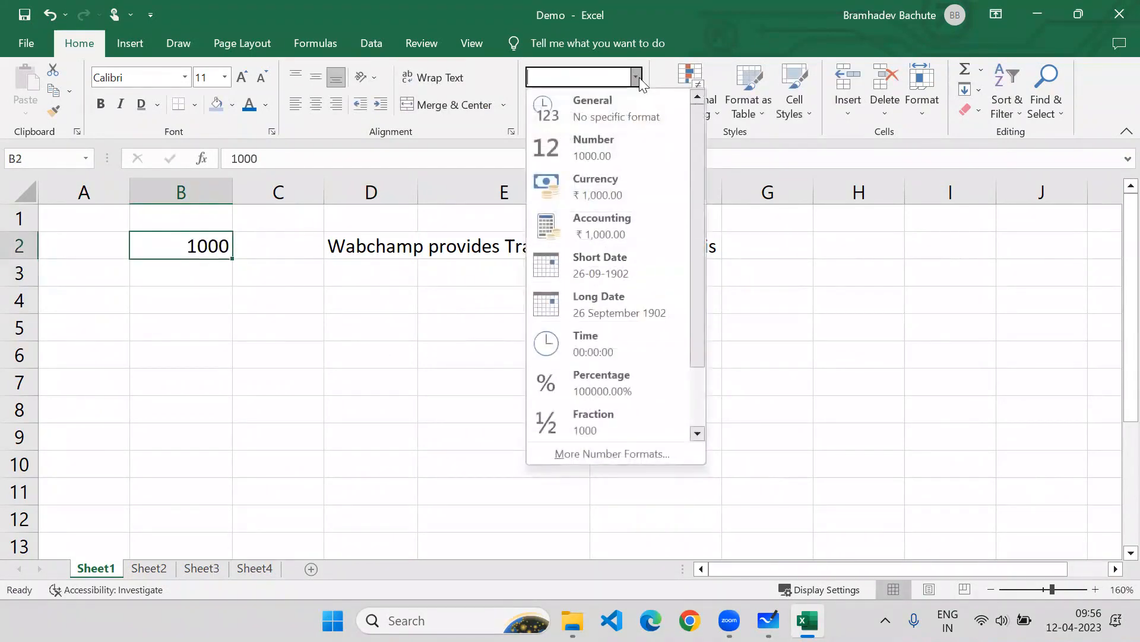
click(624, 141)
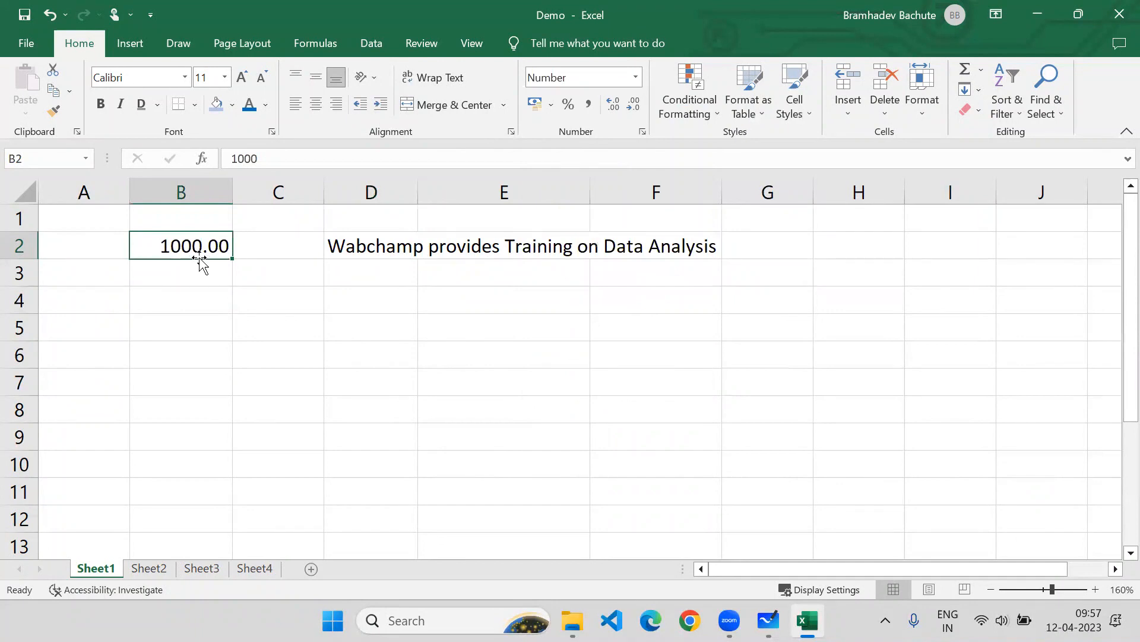
click(636, 77)
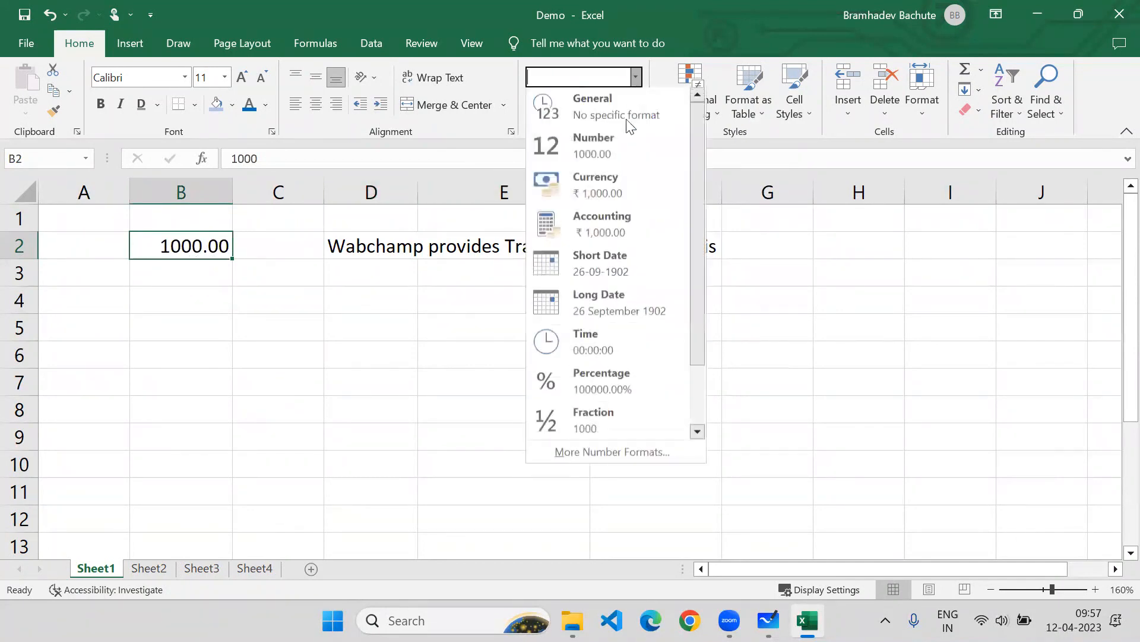
scroll(605, 272, down, 1)
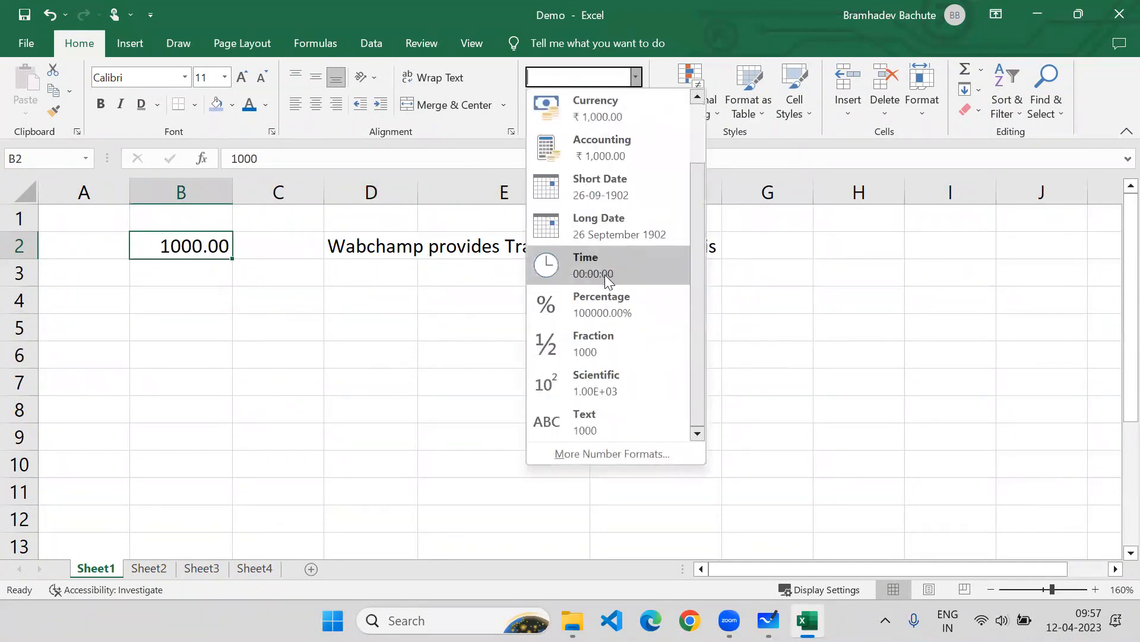
click(607, 421)
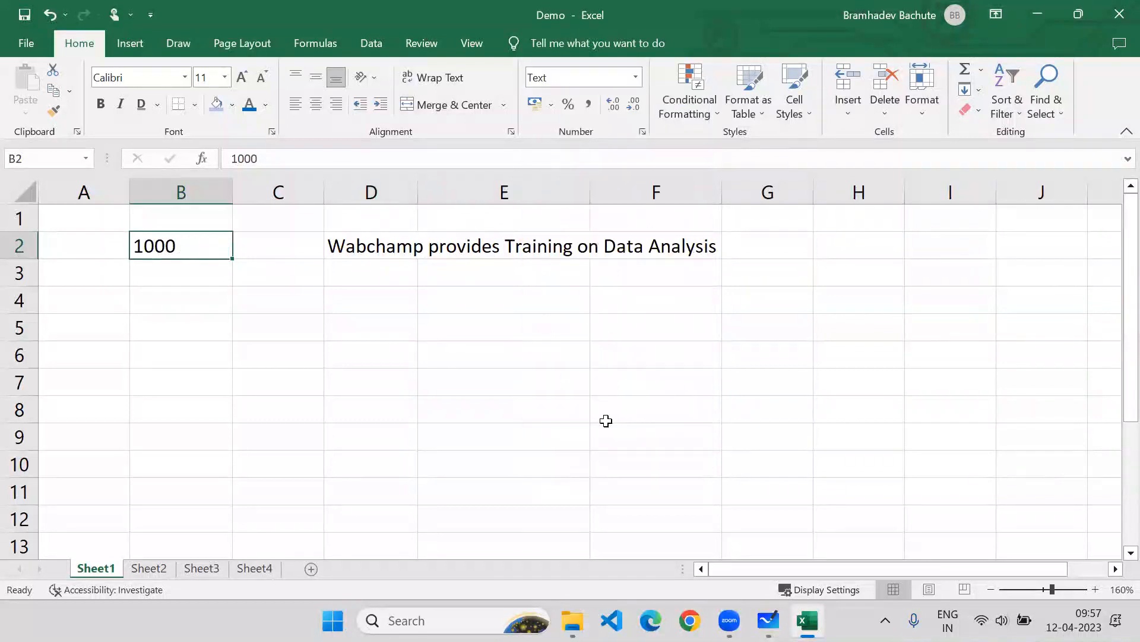
Format cell B2 as Short Date and autofit the width of column B.
click(636, 76)
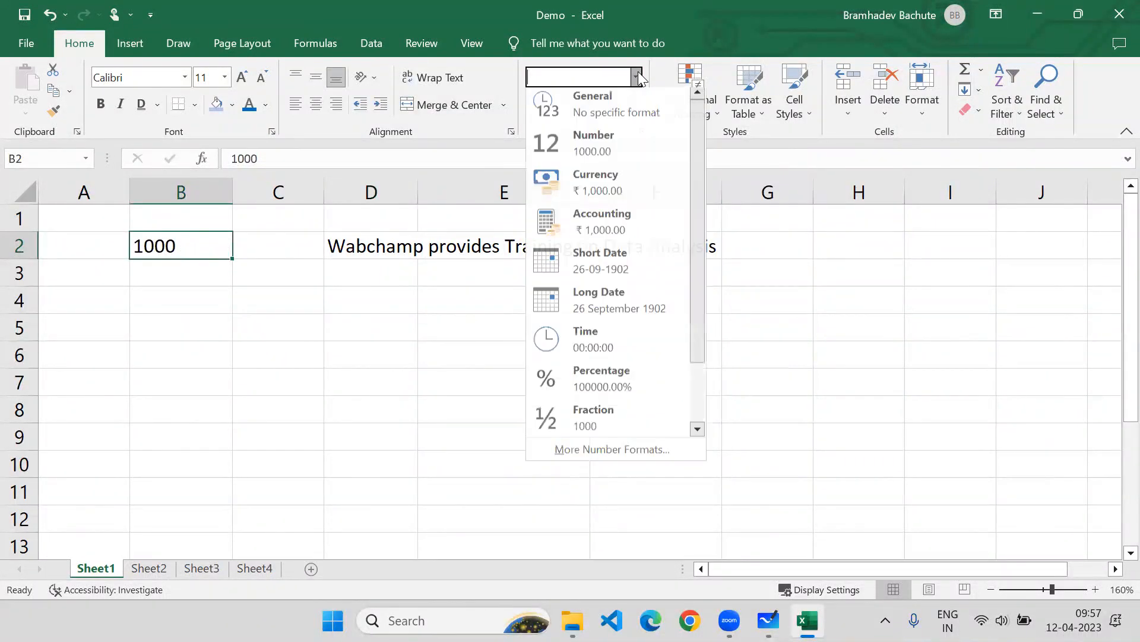
click(591, 277)
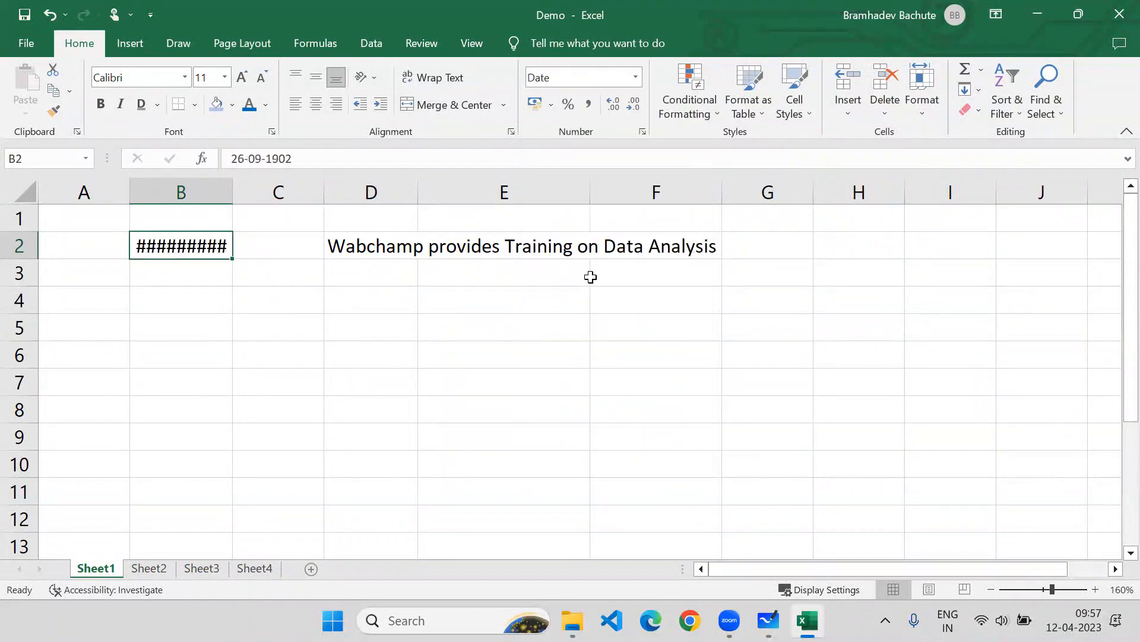
double_click(233, 195)
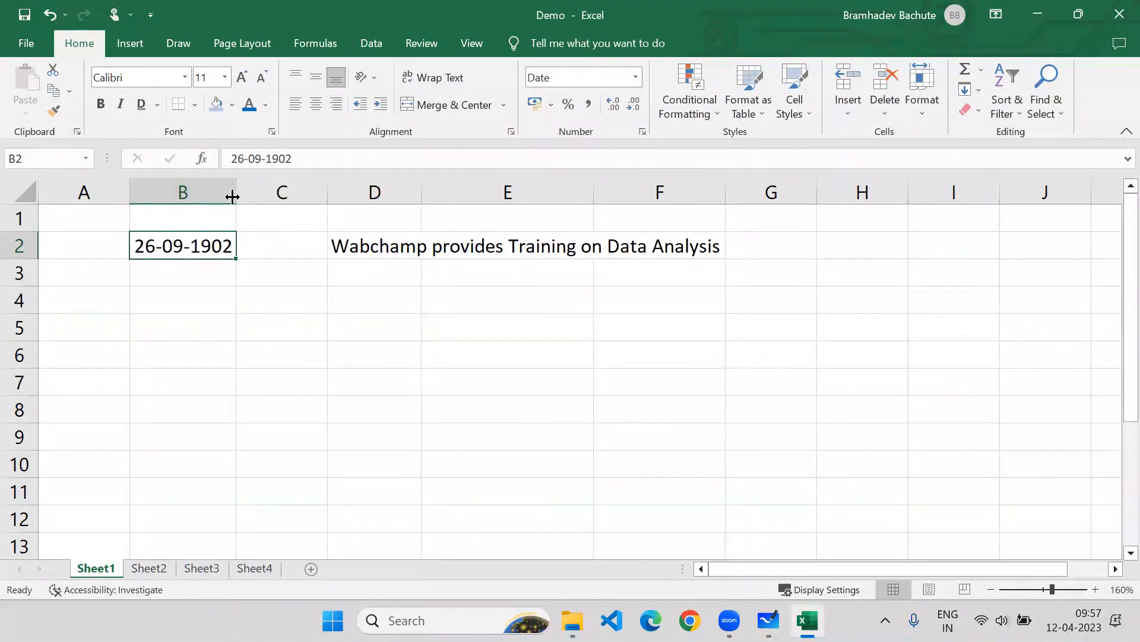
Undo the width autofit of column B.
click(172, 272)
key(Up)
key(ctrl+z)
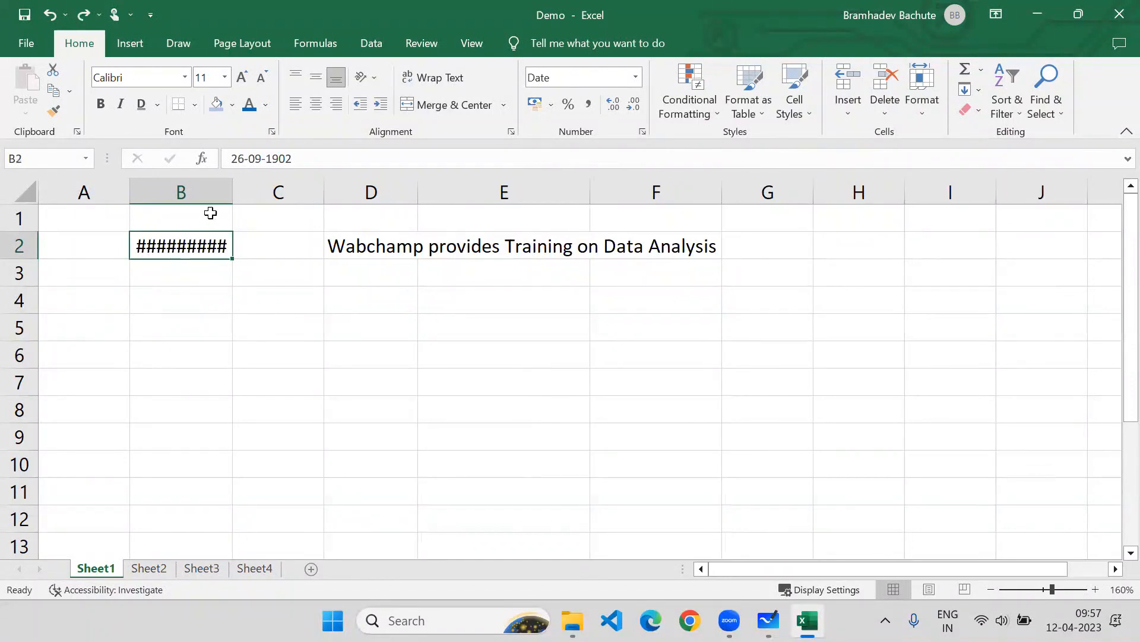
Widen column B to fit the date in cell B2 and format the cell as Currency.
drag(232, 189, 252, 189)
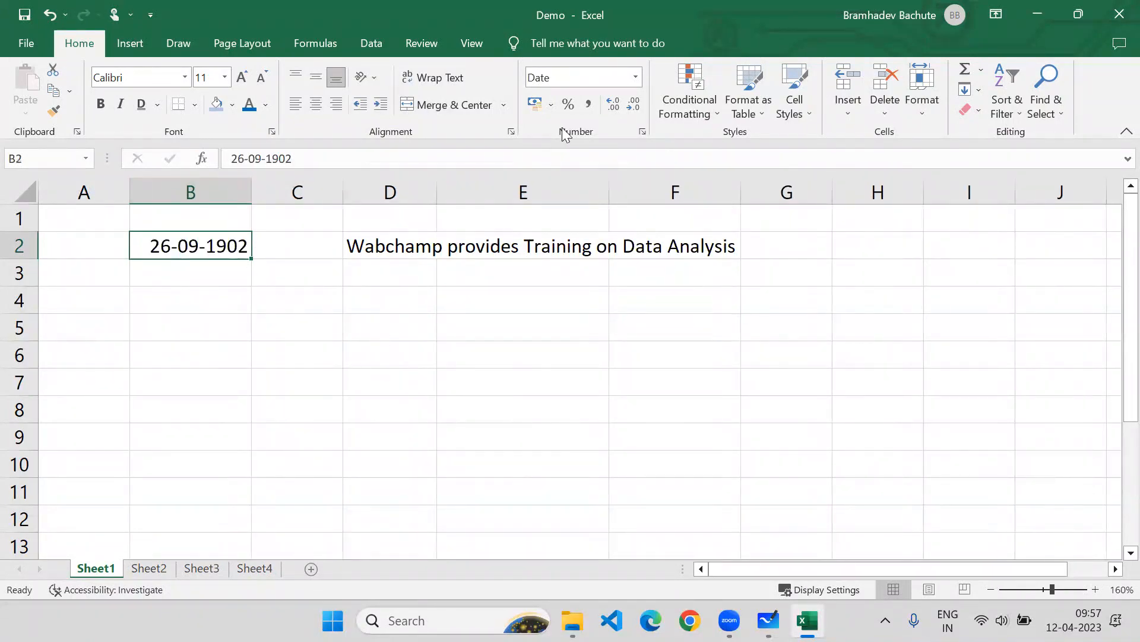
click(635, 77)
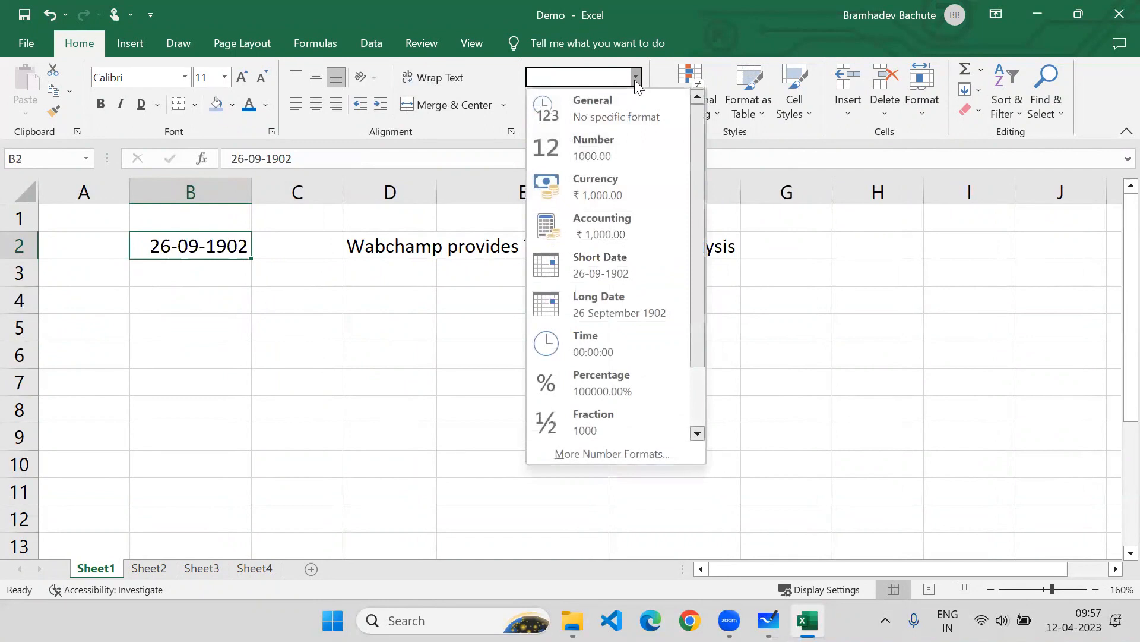
click(595, 184)
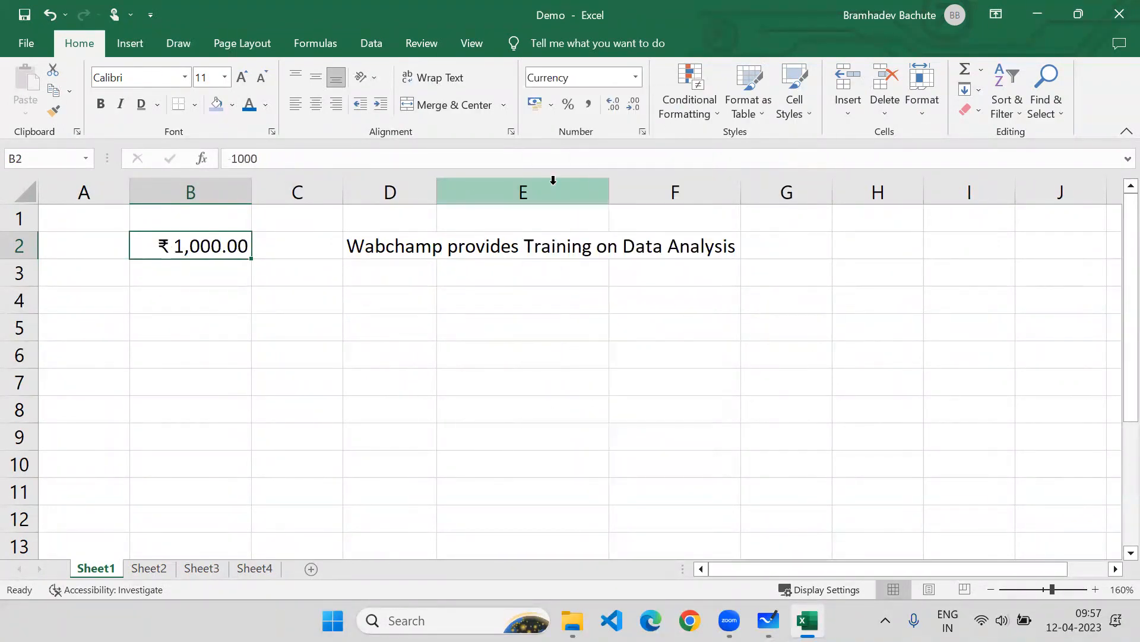
Try the $ English (United States) accounting format and the Percent Style on cell B2.
click(551, 105)
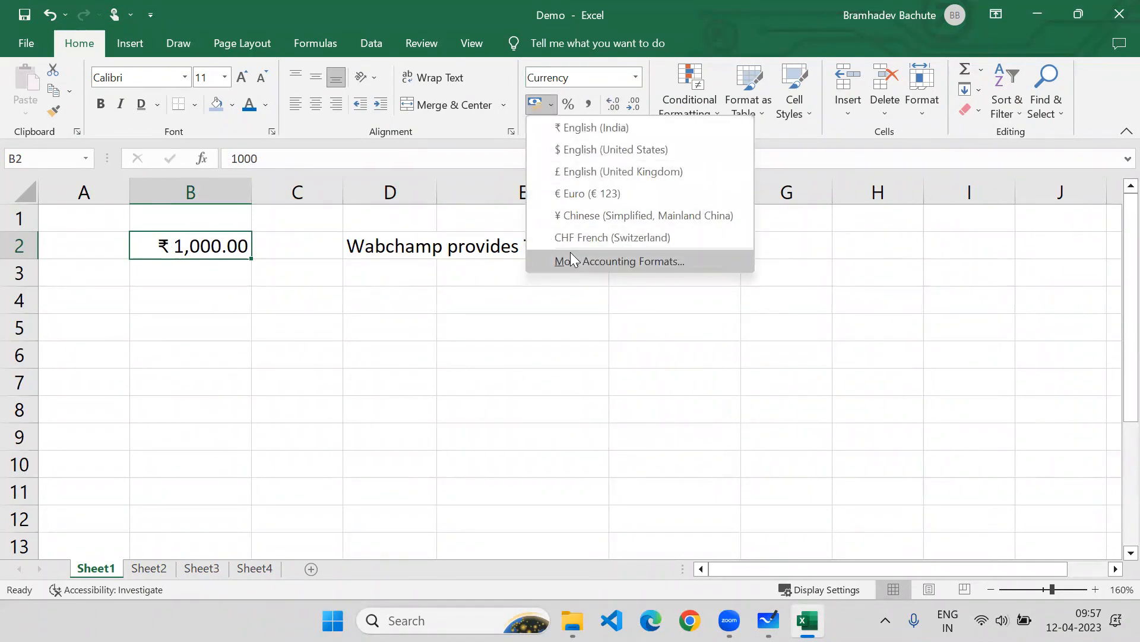
click(577, 153)
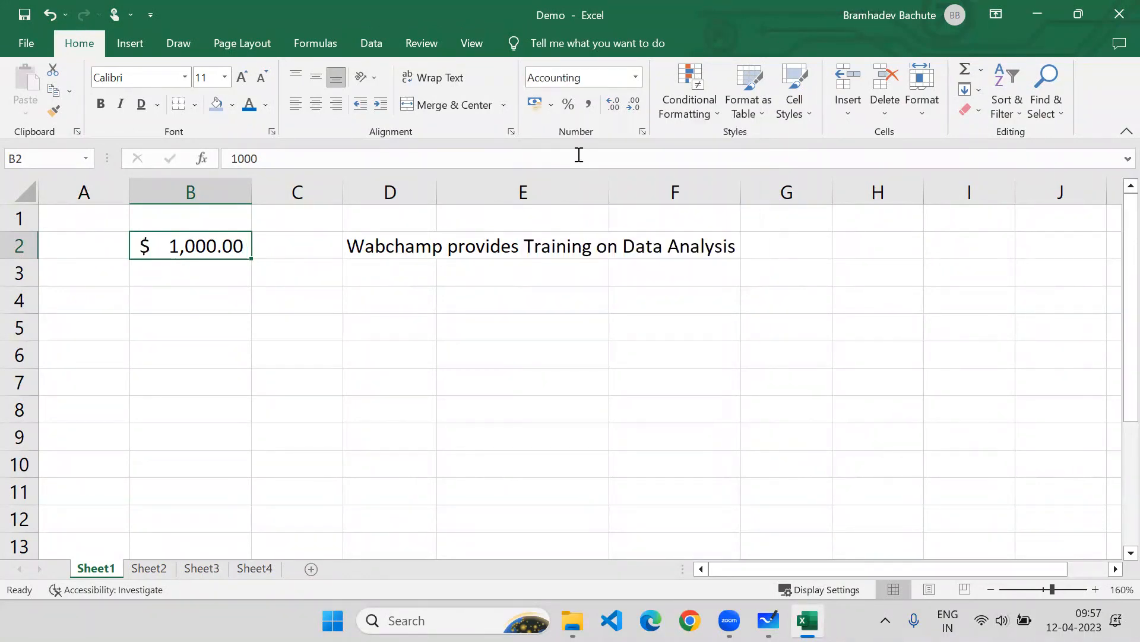
click(550, 105)
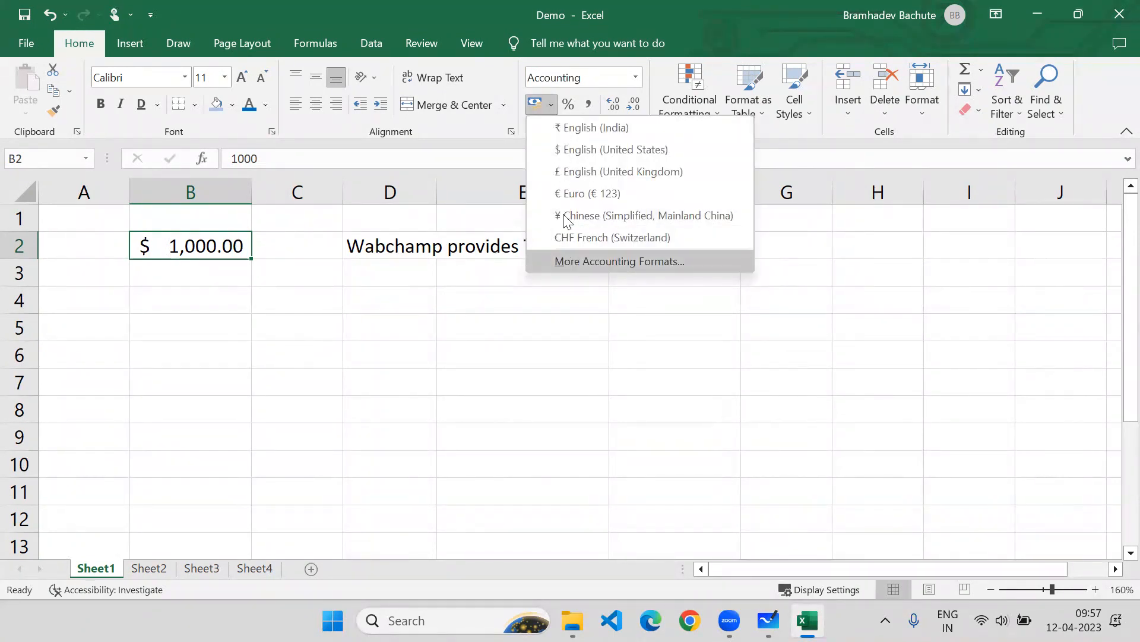
click(468, 139)
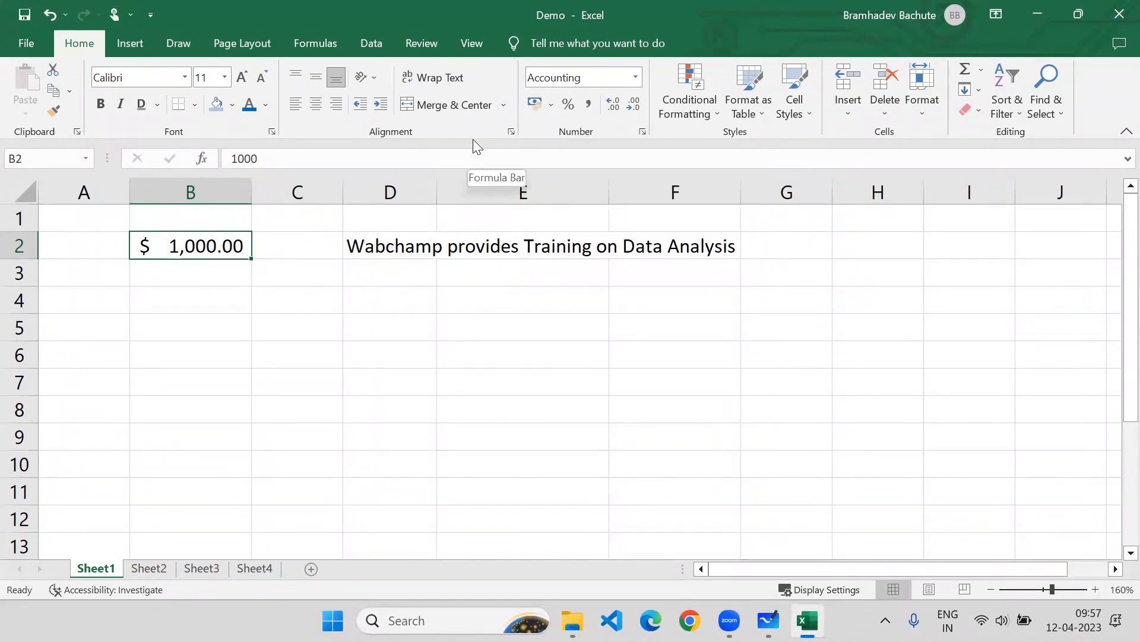
click(568, 106)
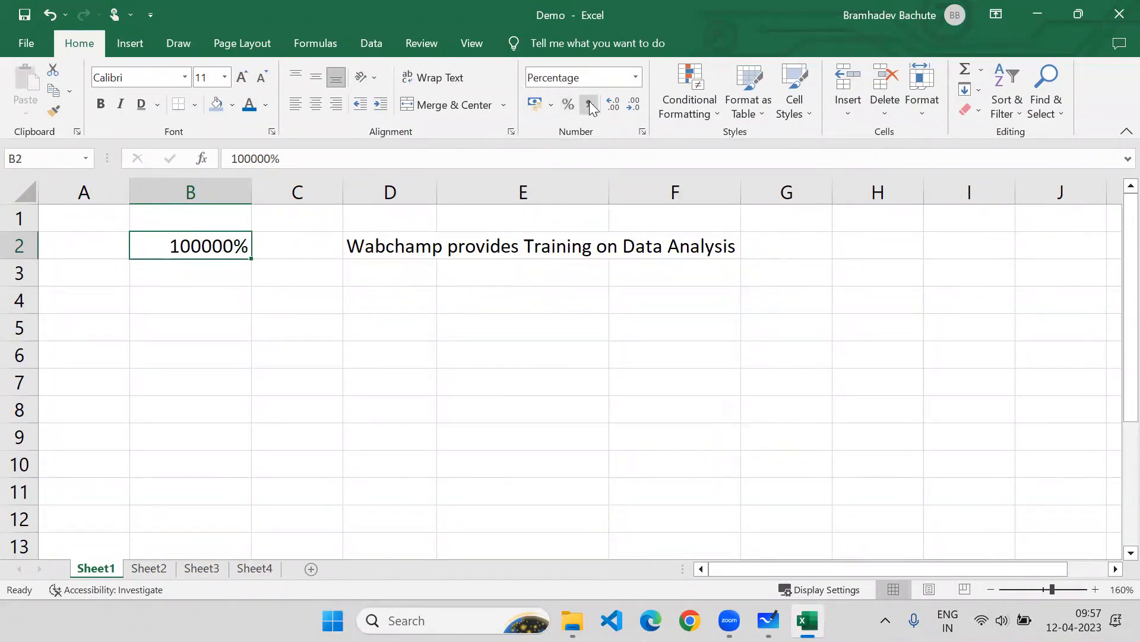
Apply Comma Style to cell B2, try increasing and decreasing its decimals, and leave it with no decimal places.
click(590, 106)
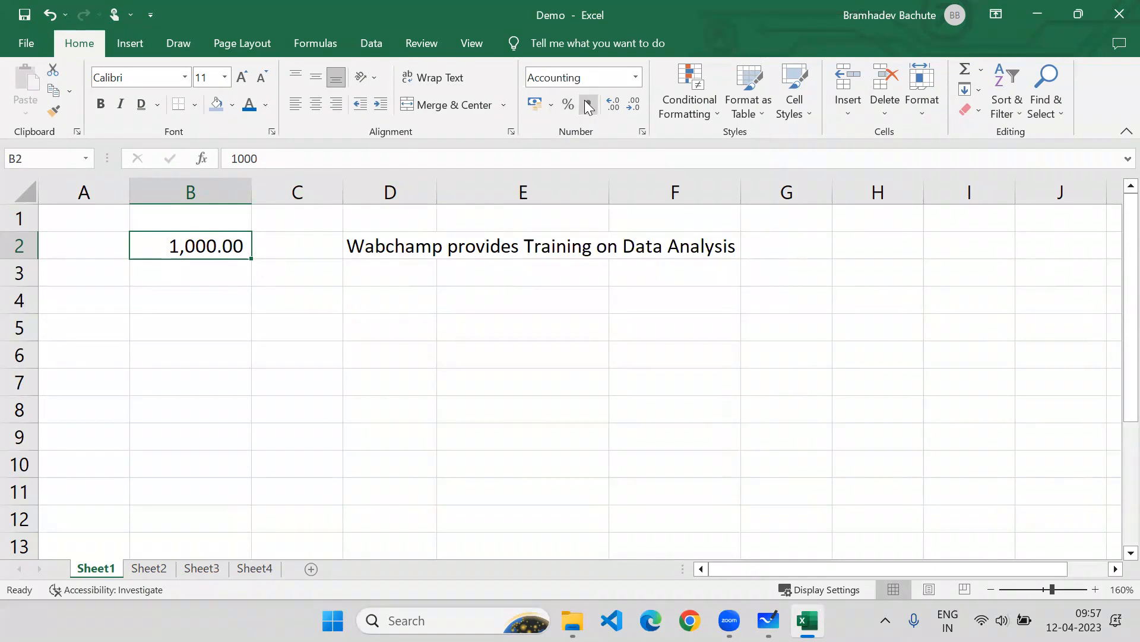
click(635, 106)
click(635, 105)
click(616, 110)
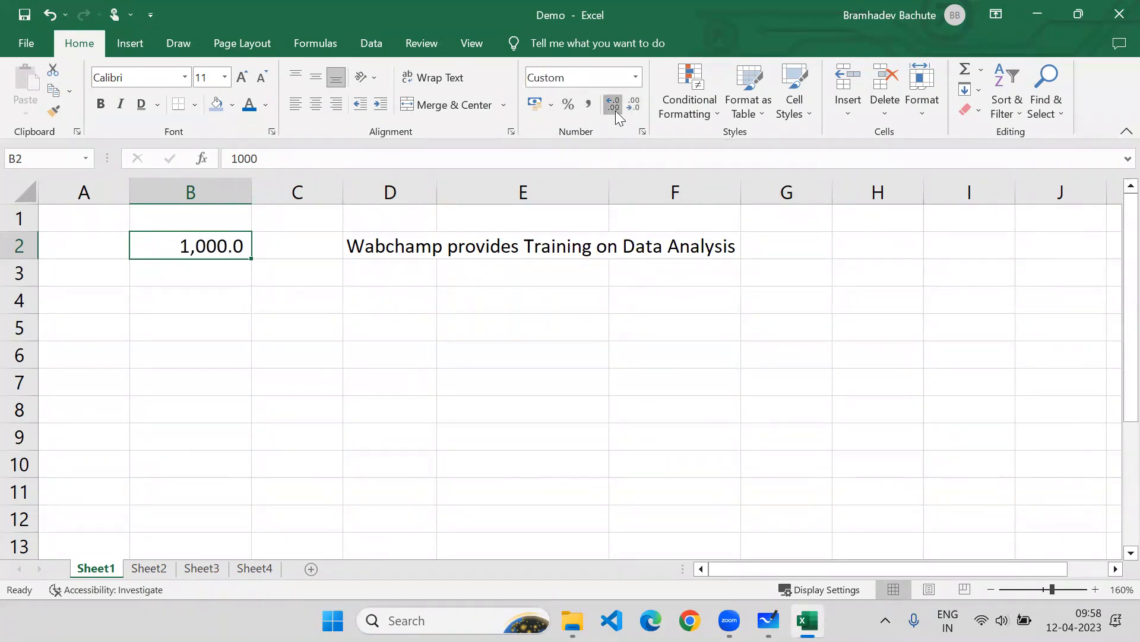
click(615, 111)
click(616, 111)
click(634, 105)
click(634, 104)
click(633, 104)
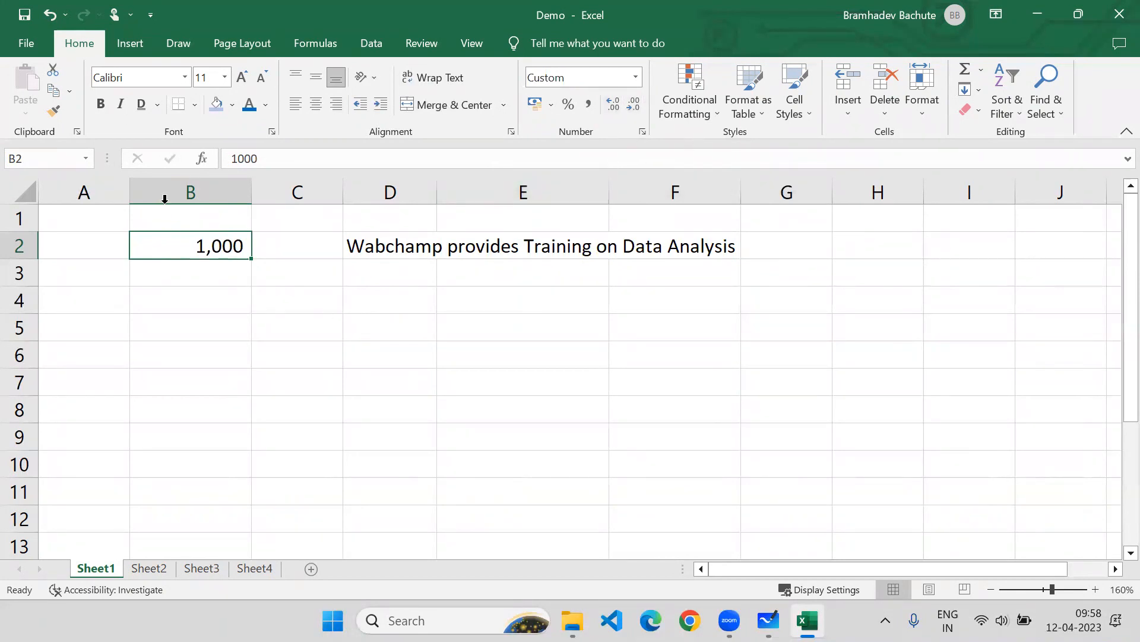
drag(171, 192, 683, 189)
click(533, 350)
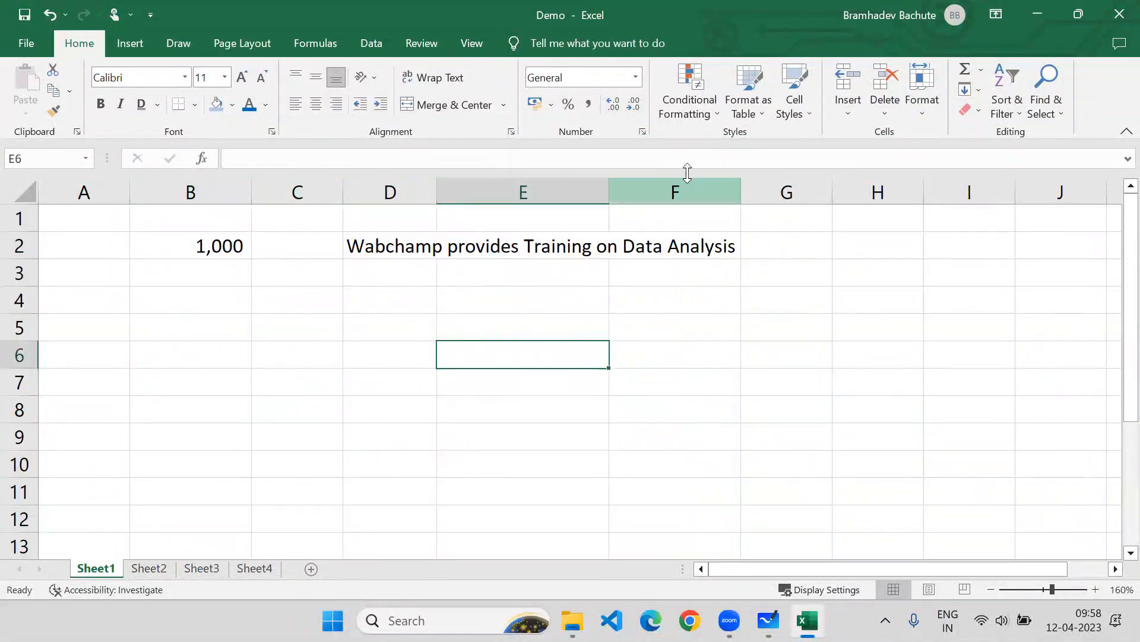
click(704, 115)
mouse_move(705, 146)
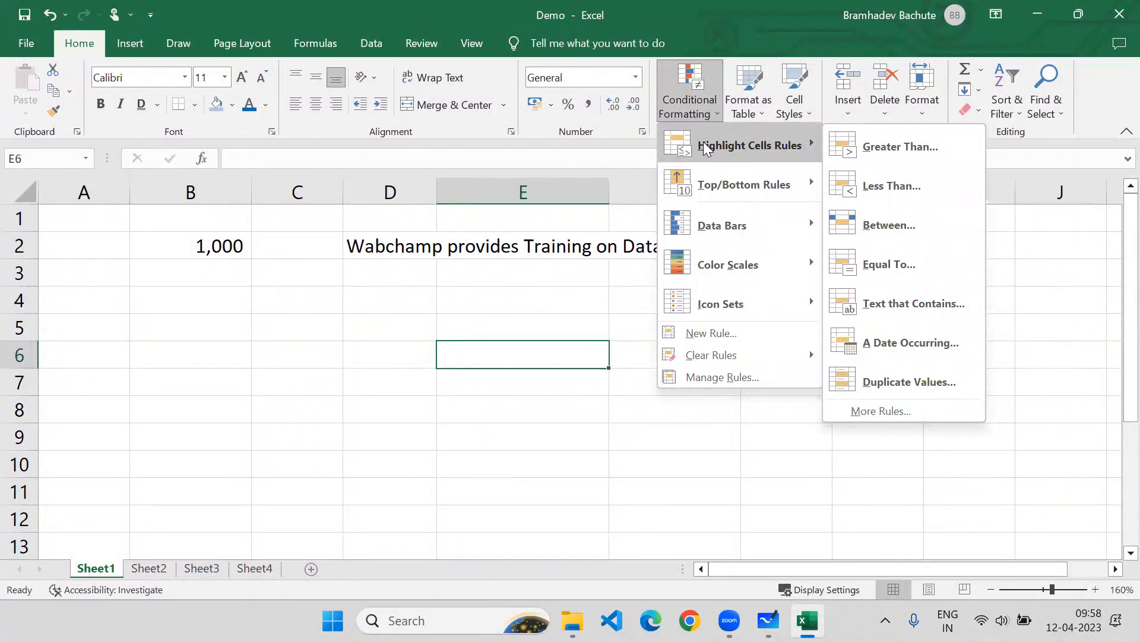
click(459, 316)
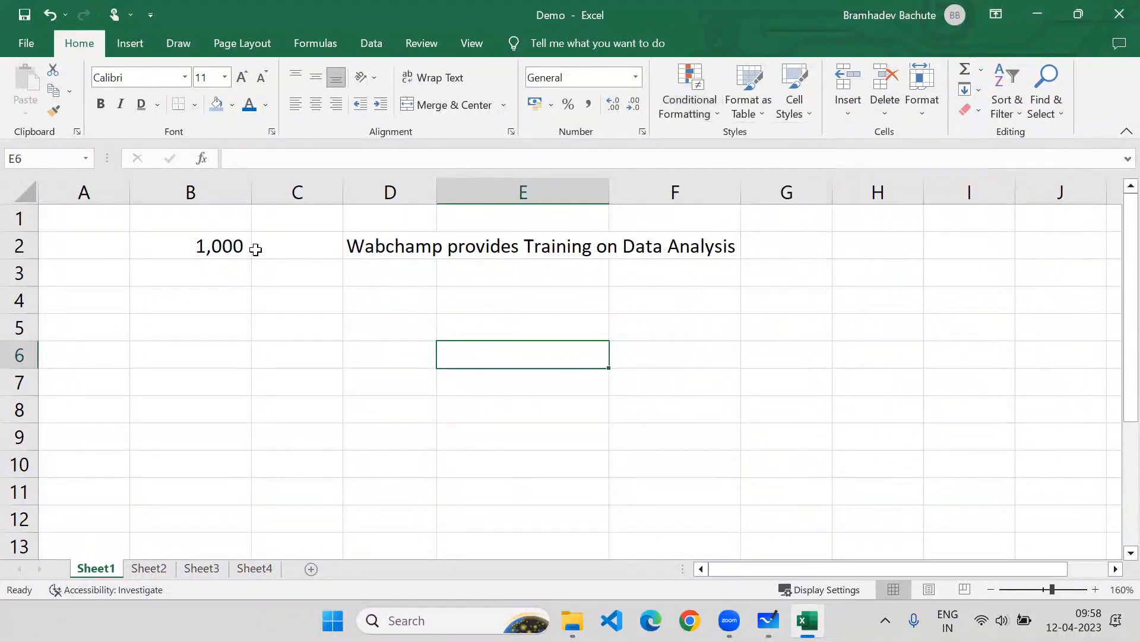
click(182, 274)
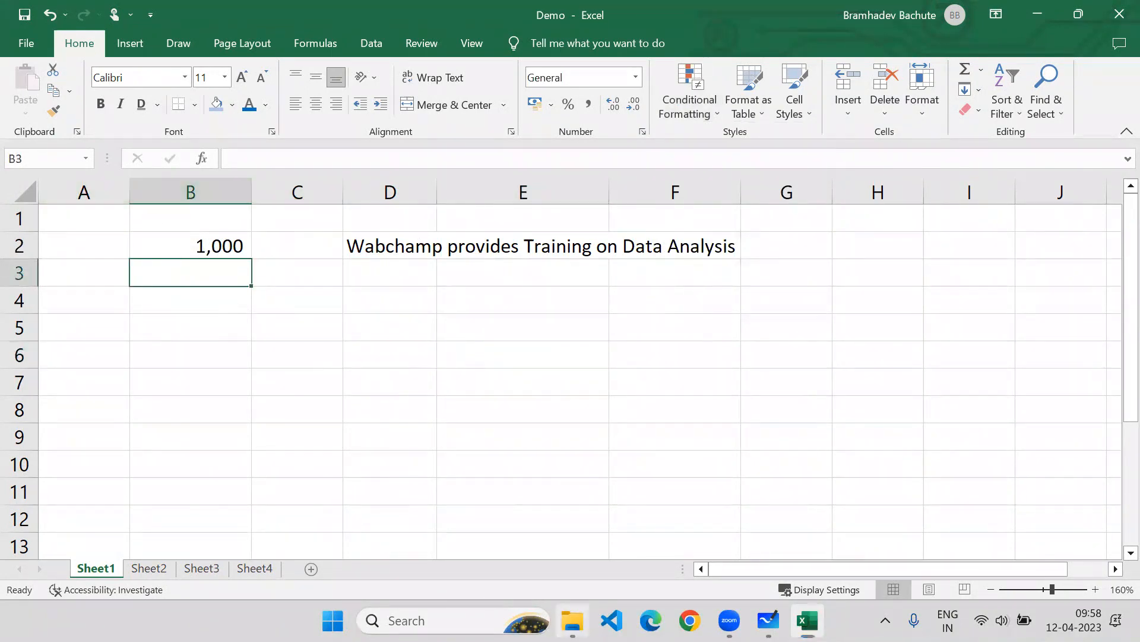
Open the Sales report final file from the Downloads folder and delete its Rank column.
click(572, 620)
click(69, 224)
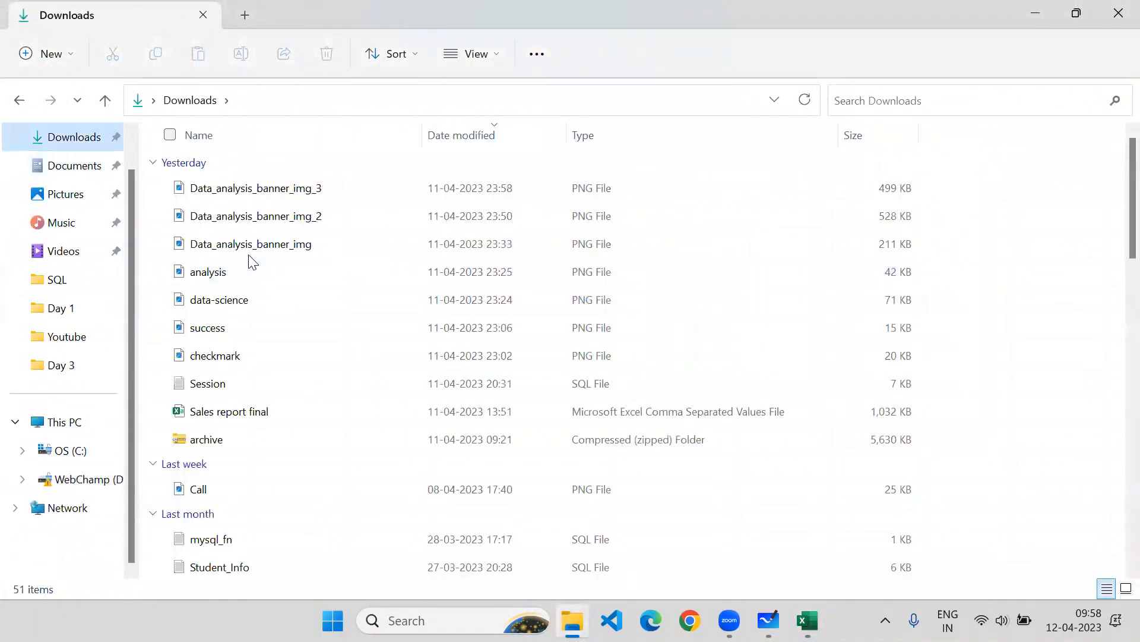
click(334, 419)
key(alt+Tab)
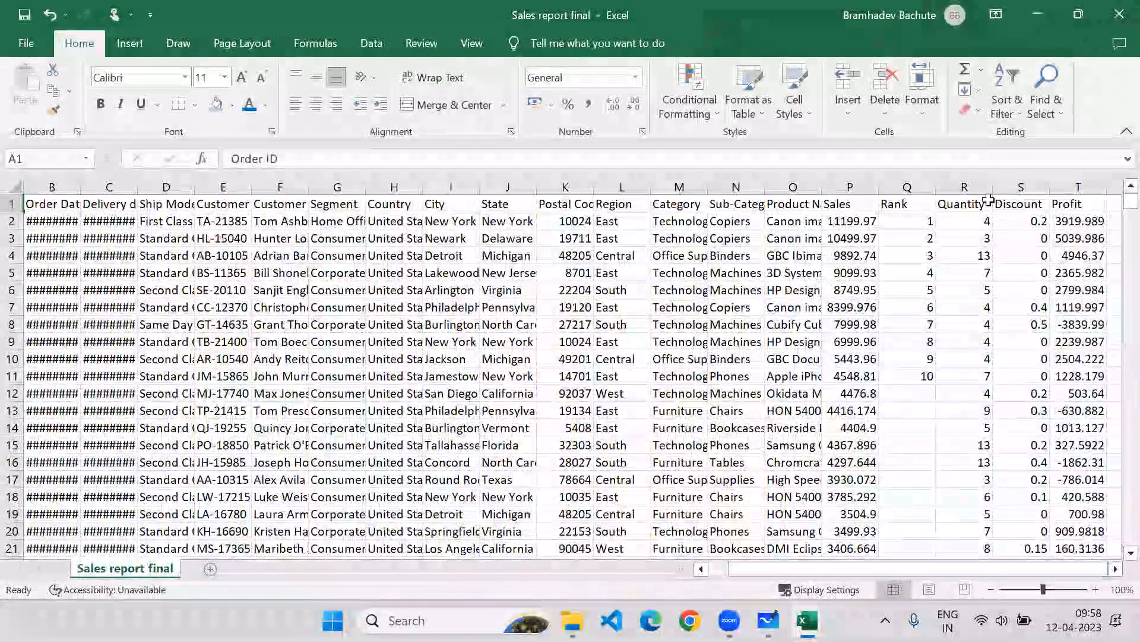
click(909, 187)
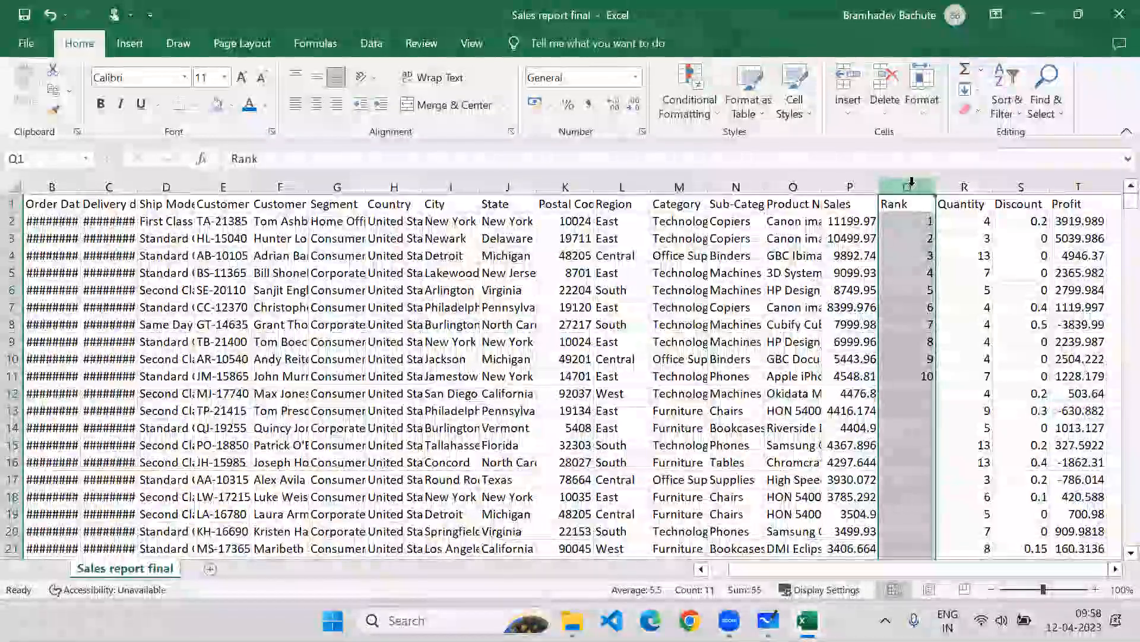
key(ctrl+minus)
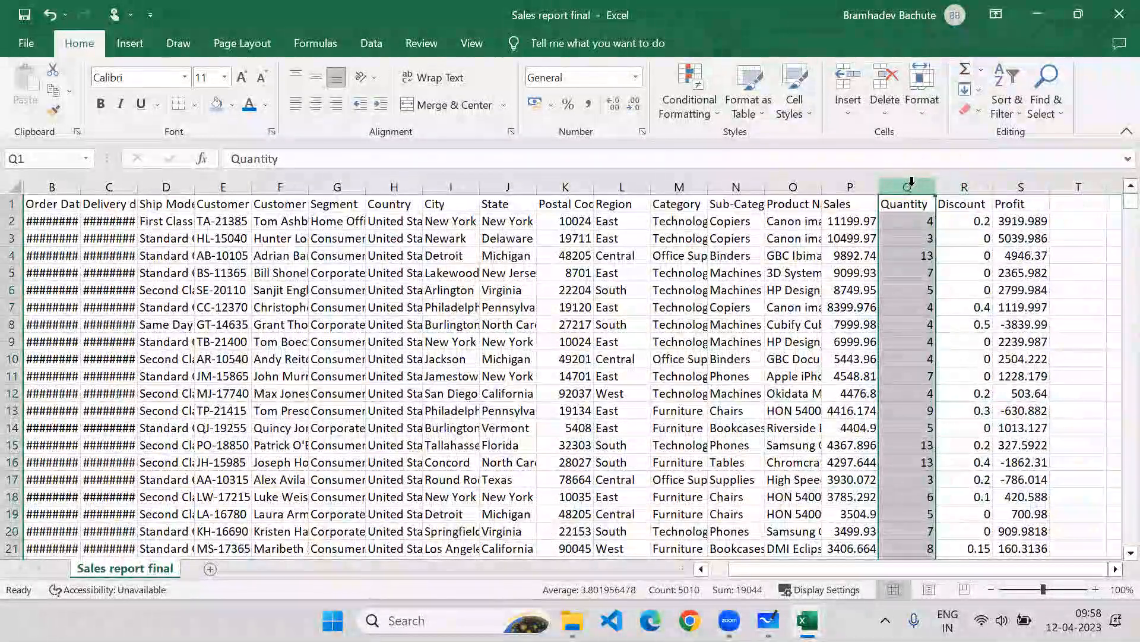
Set up a Greater Than highlight rule on the Sales column with a threshold of 5000.
click(835, 185)
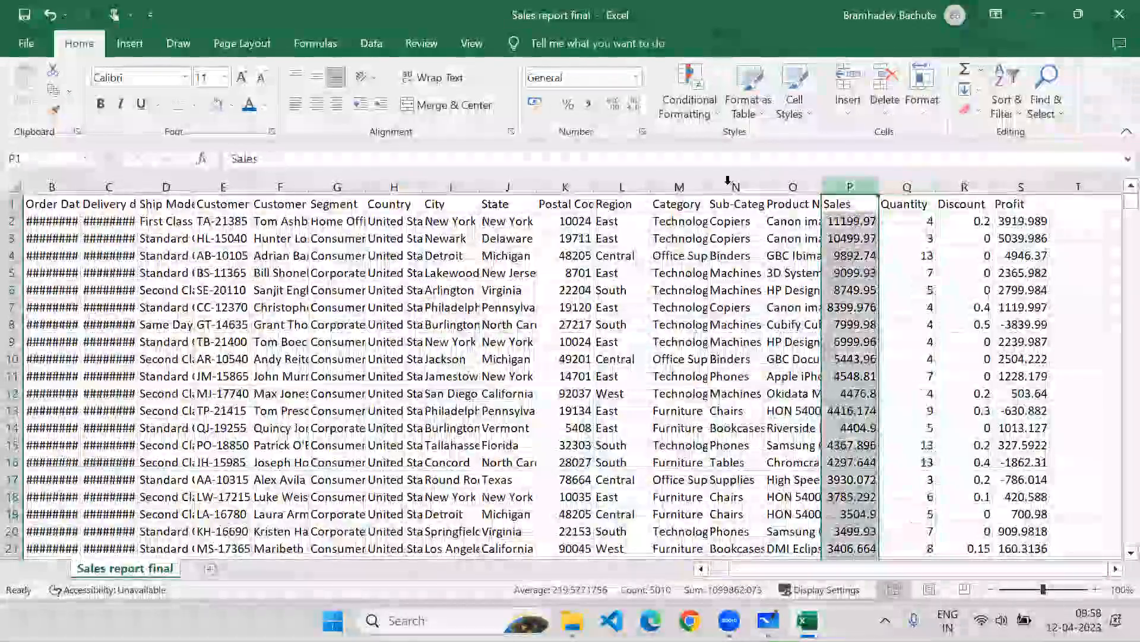
click(696, 116)
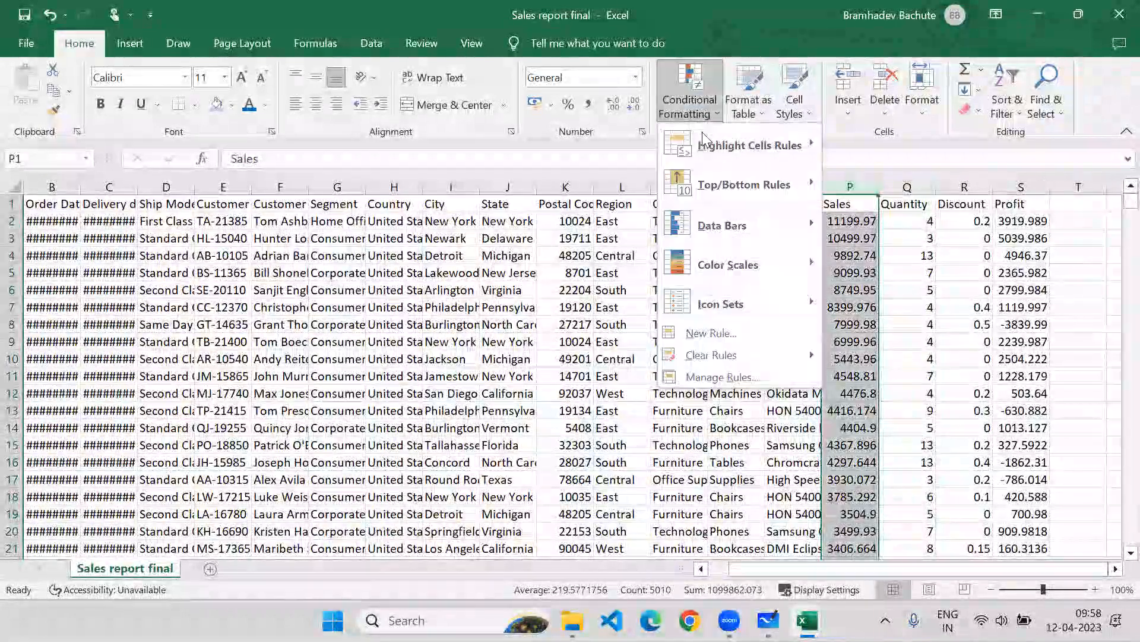
mouse_move(705, 141)
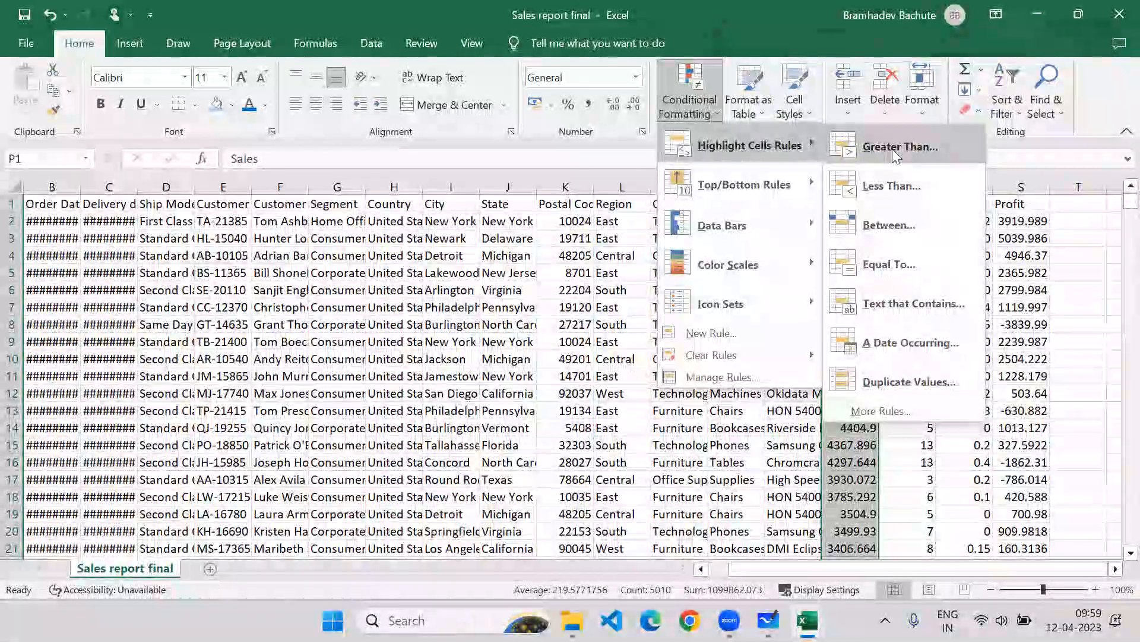
click(894, 150)
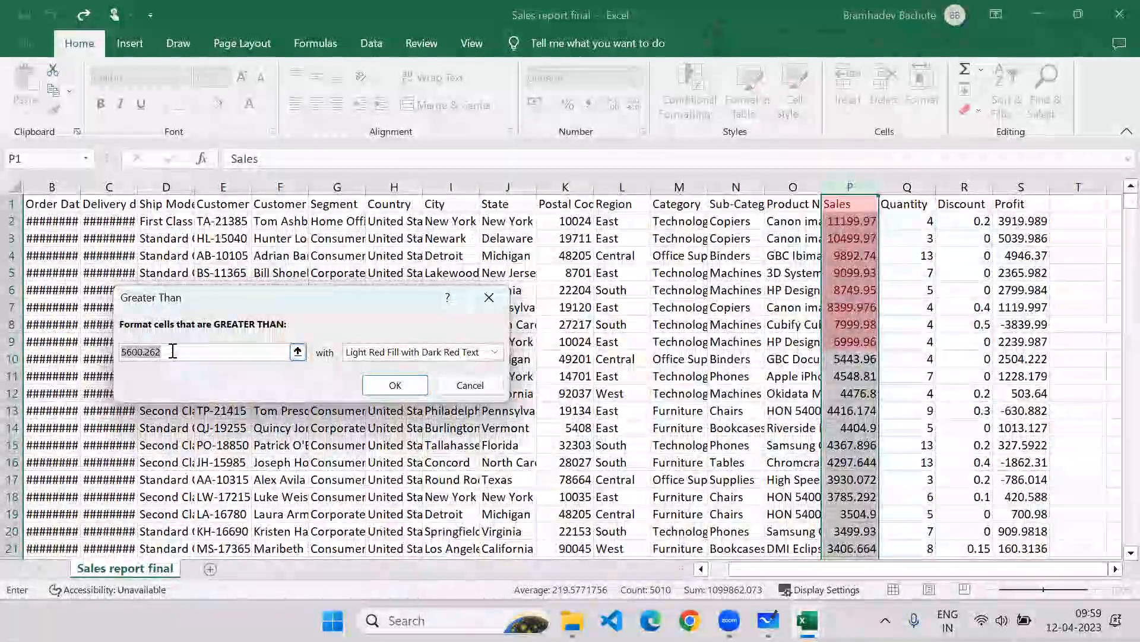
text(100)
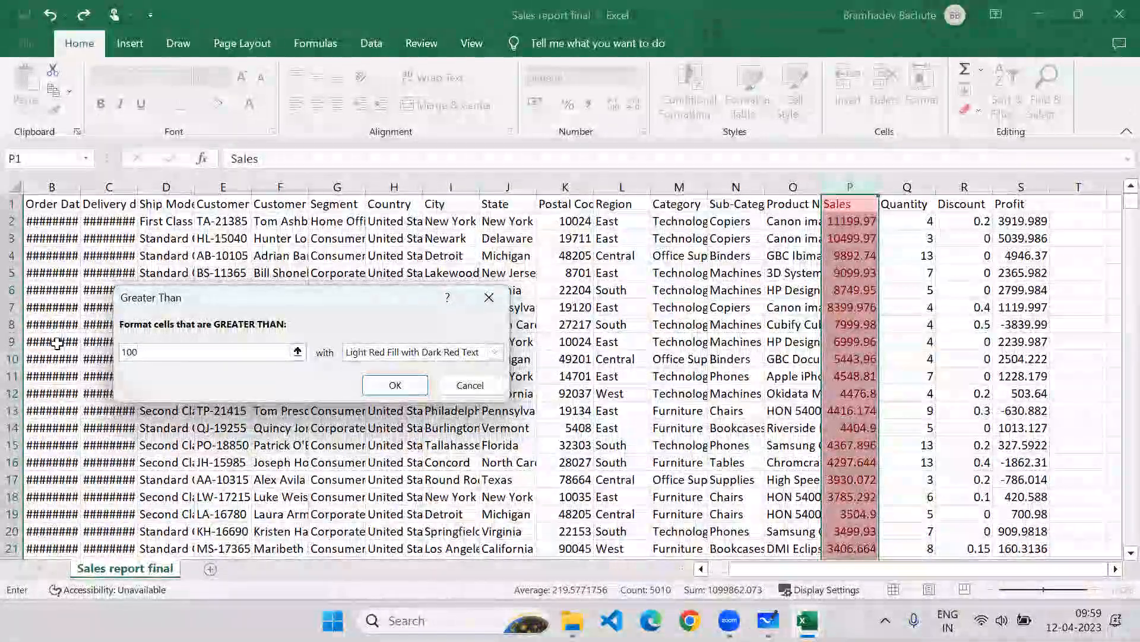
text(0)
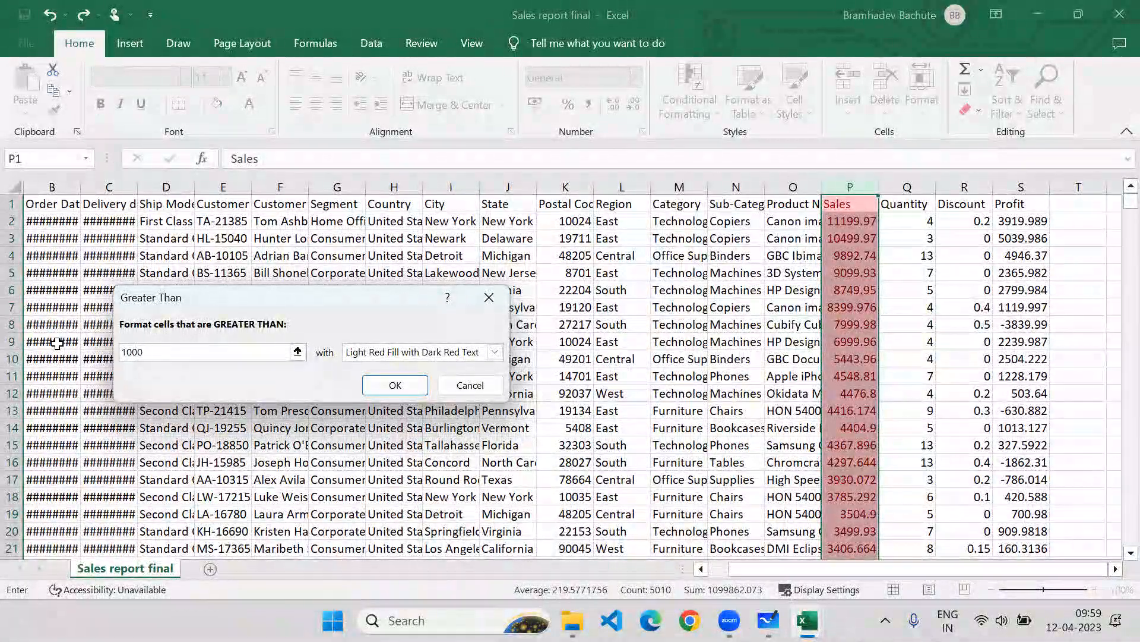
text(0)
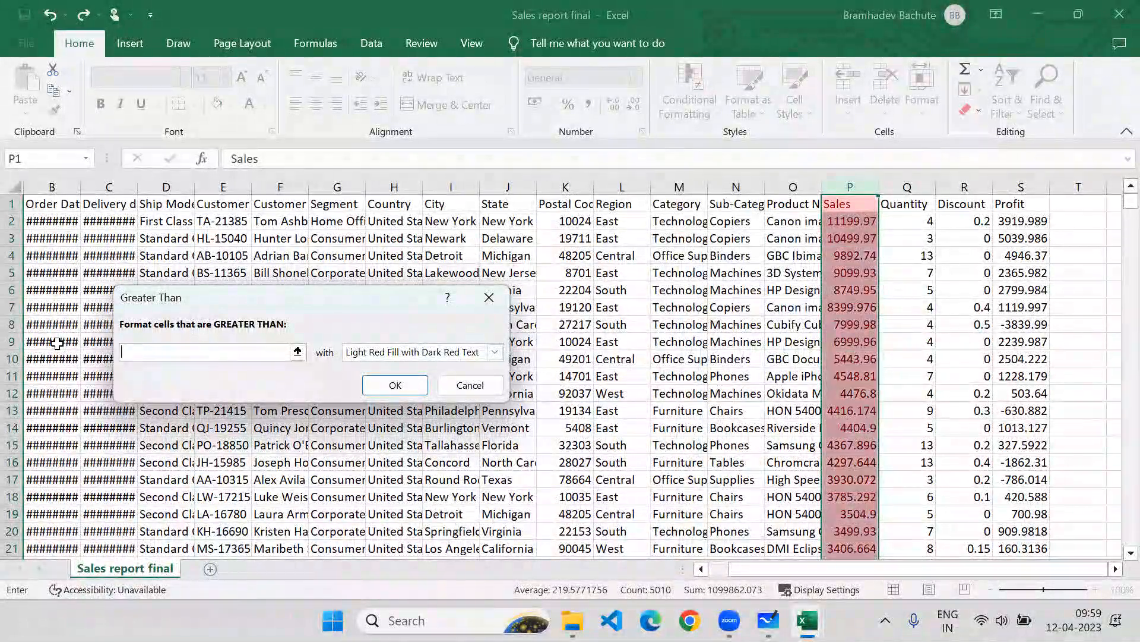
text(50)
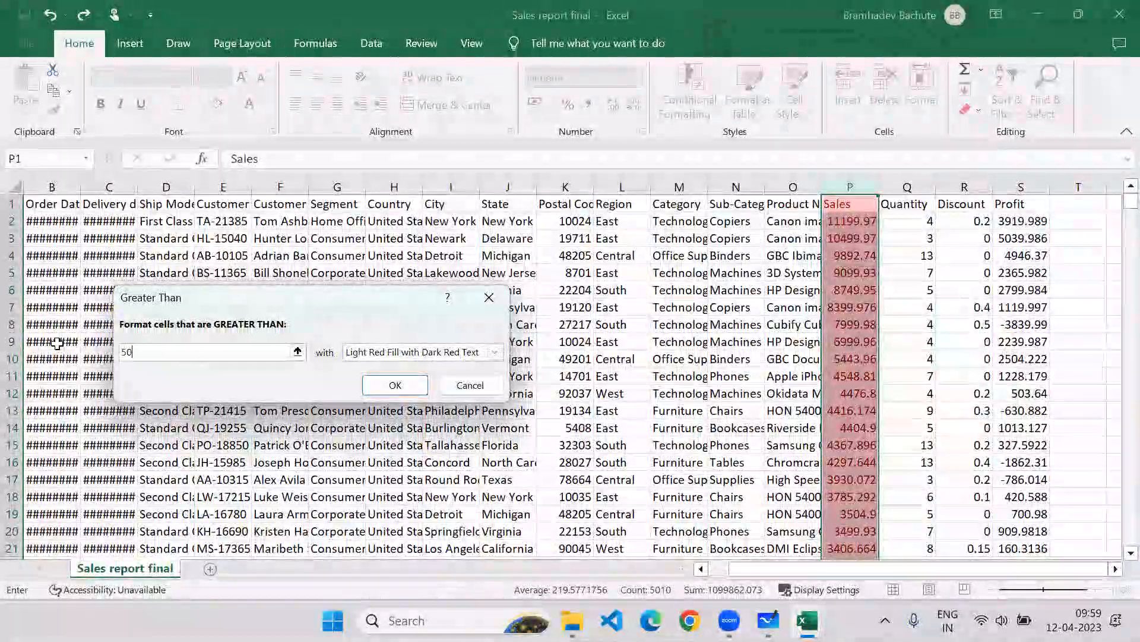
text(000)
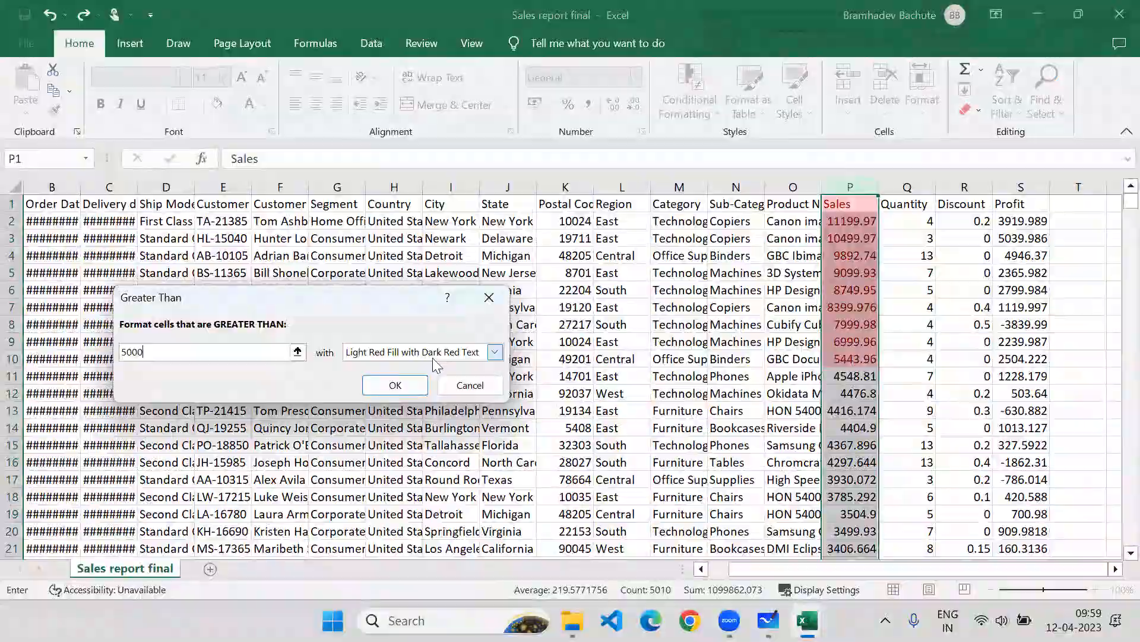
Try the yellow fill, green fill and Red Text formats for the Sales rule, then apply Light Red Fill with Dark Red Text.
click(435, 352)
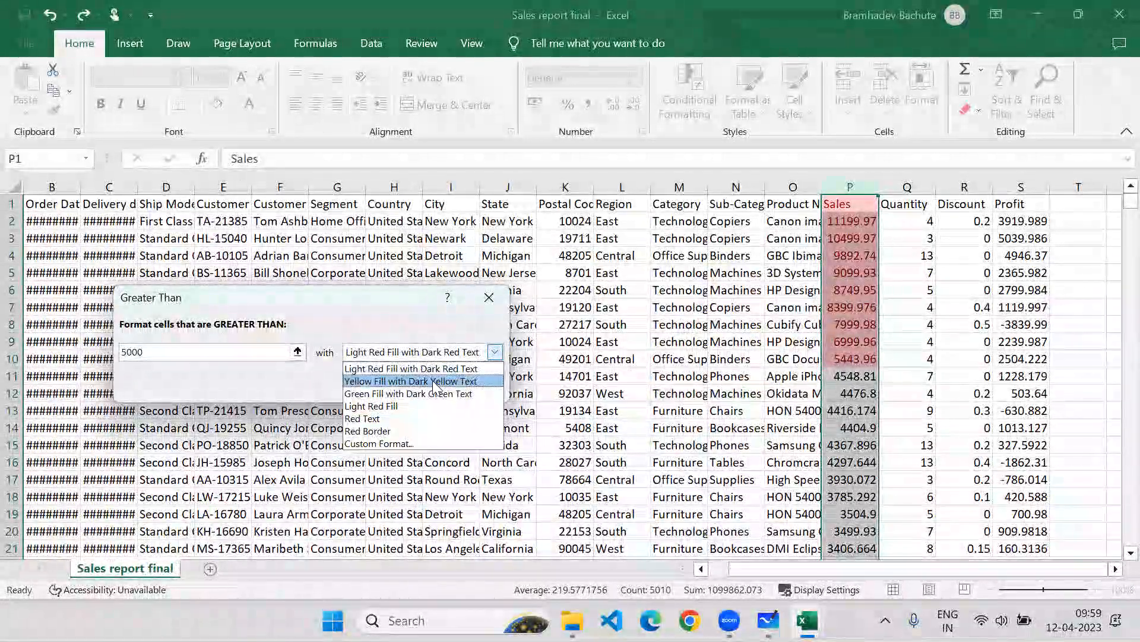
click(435, 381)
click(494, 354)
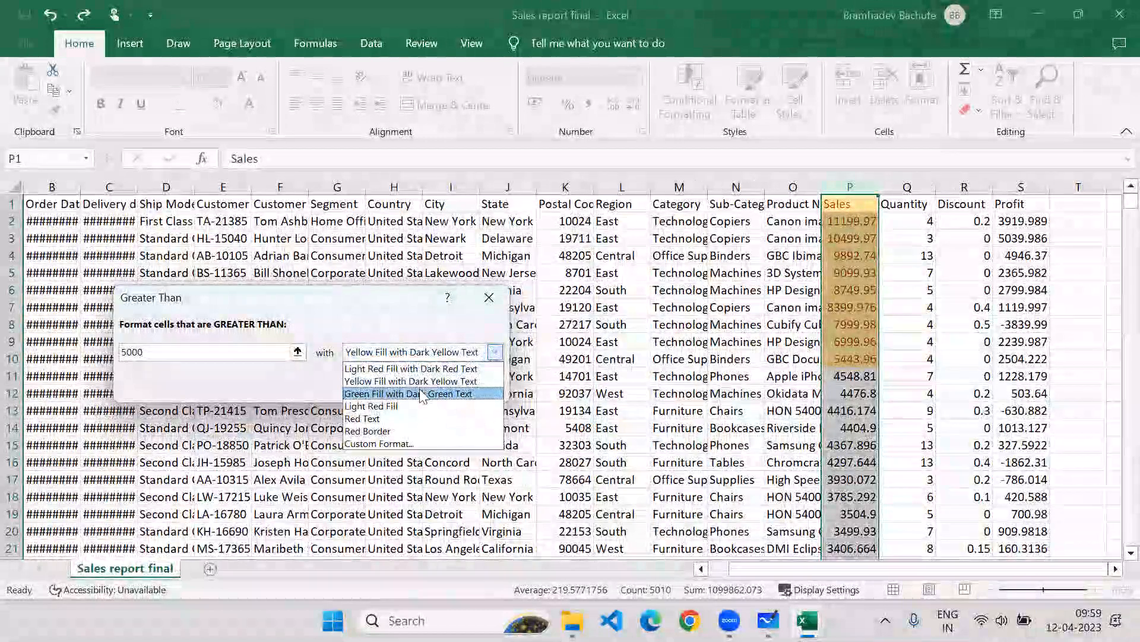
click(421, 393)
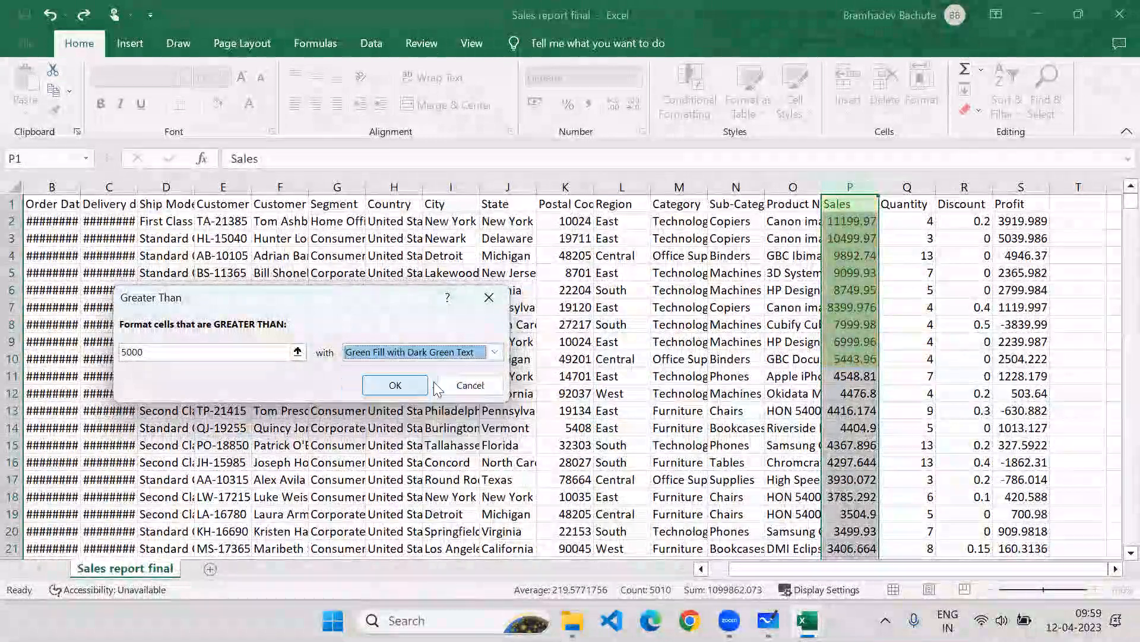
click(495, 351)
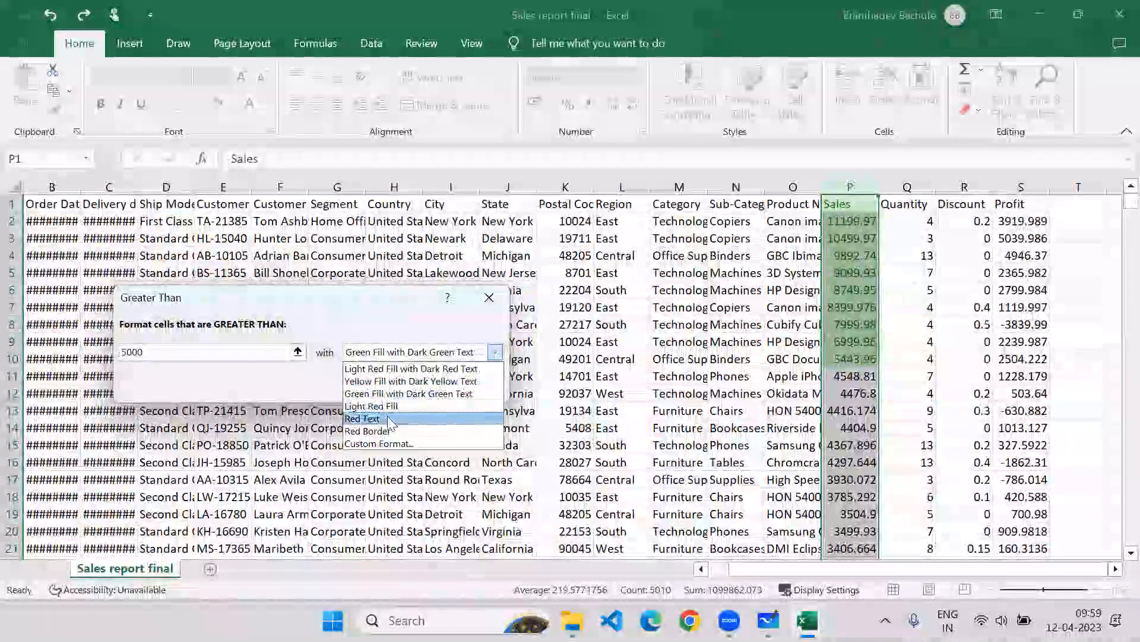
click(387, 419)
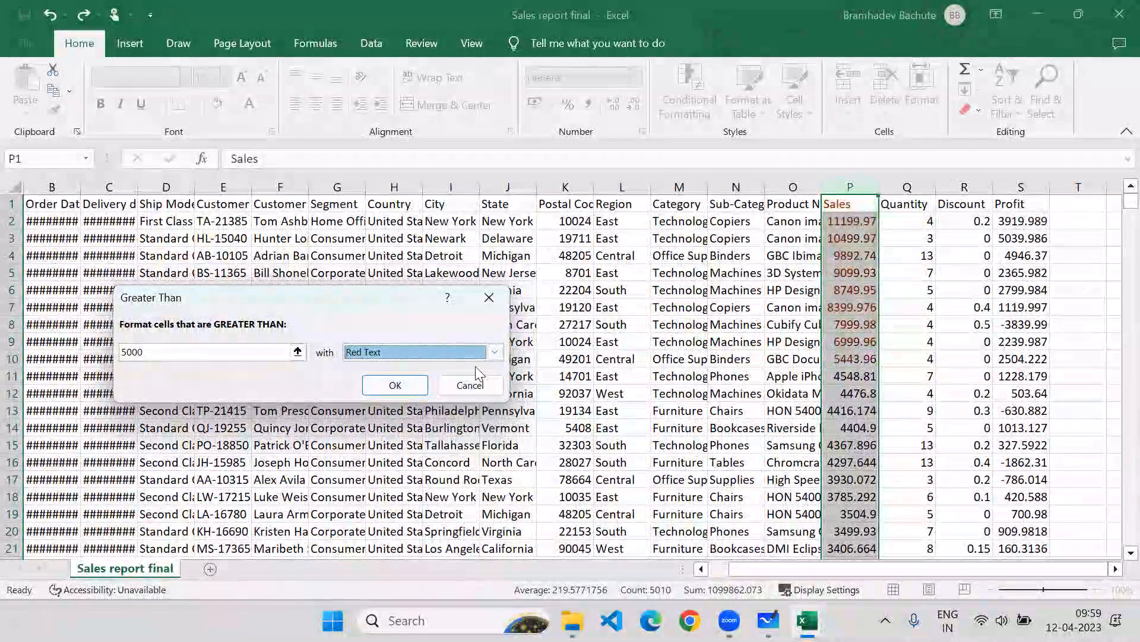
click(495, 352)
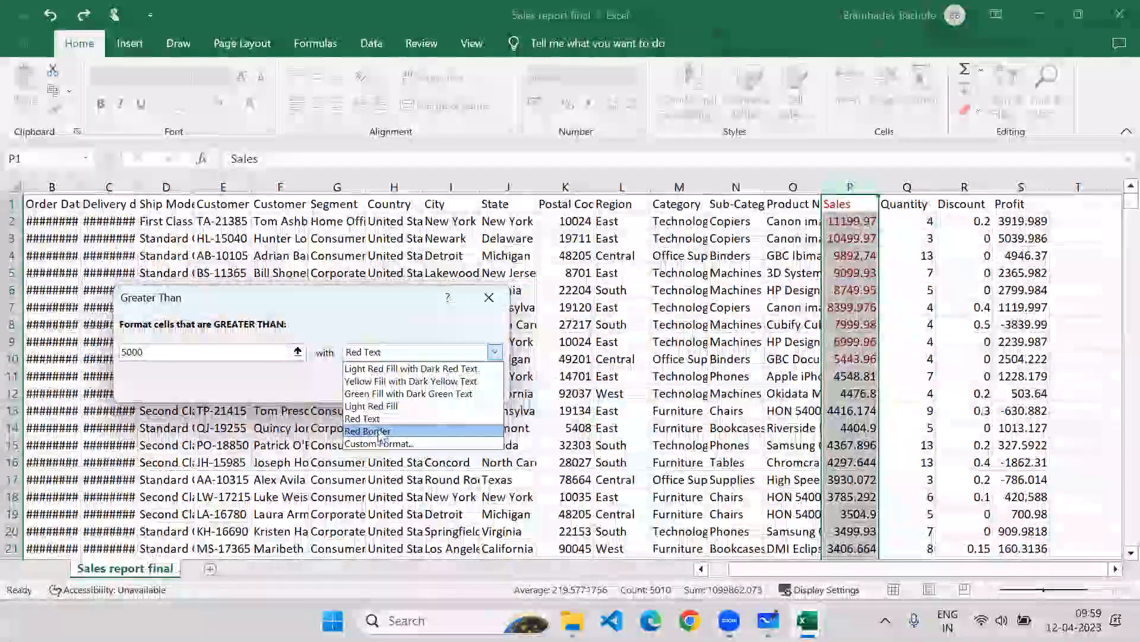
click(392, 368)
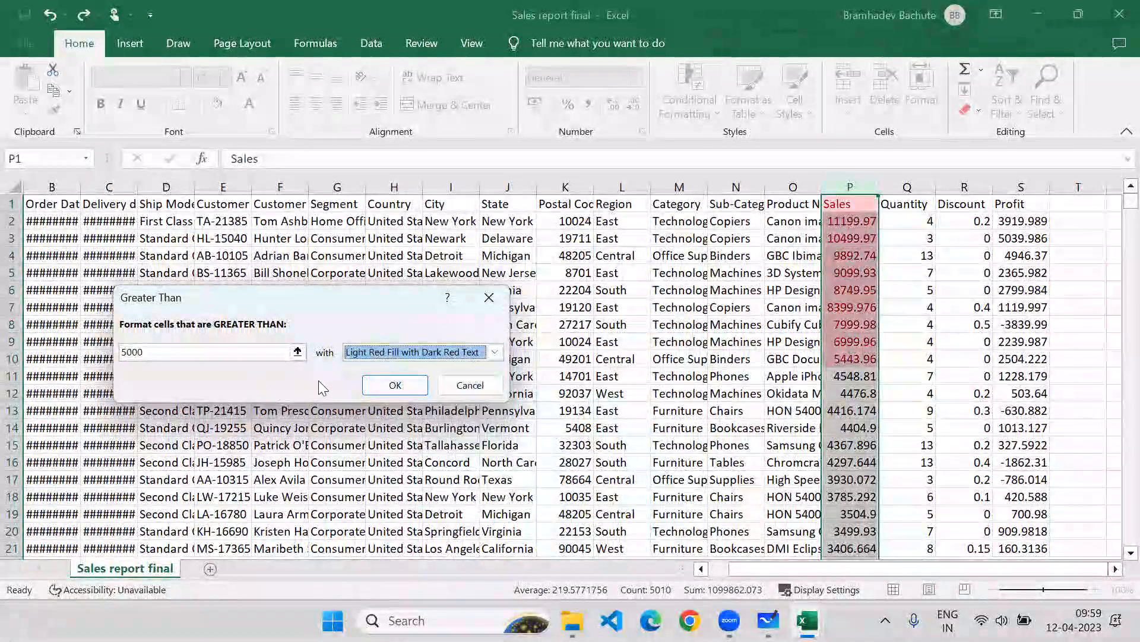
click(377, 386)
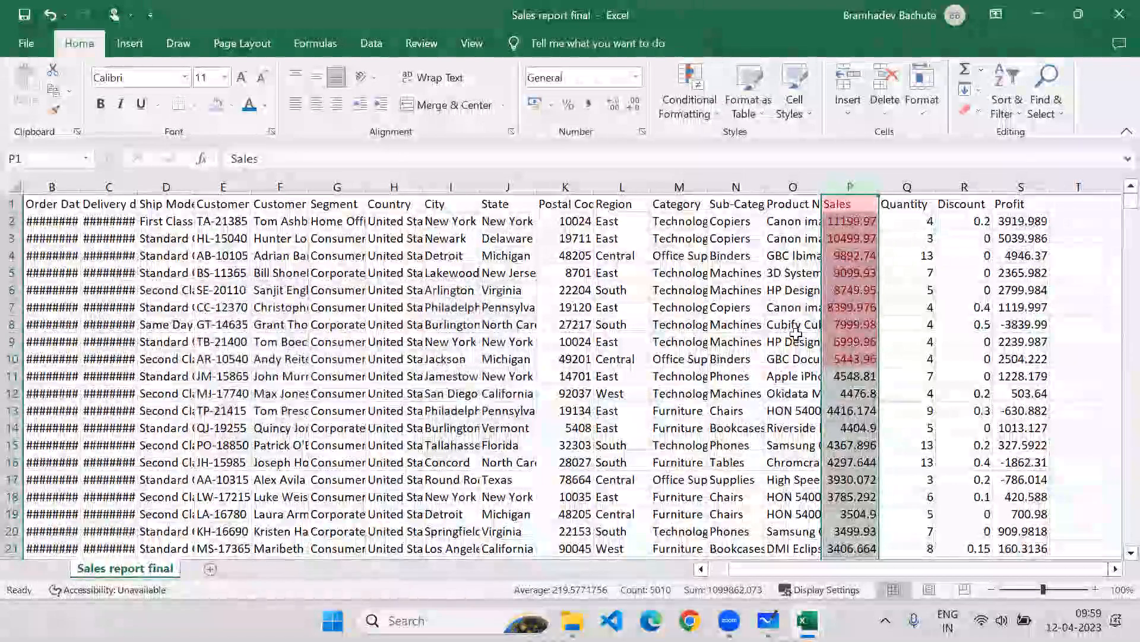
click(796, 291)
drag(850, 204, 853, 358)
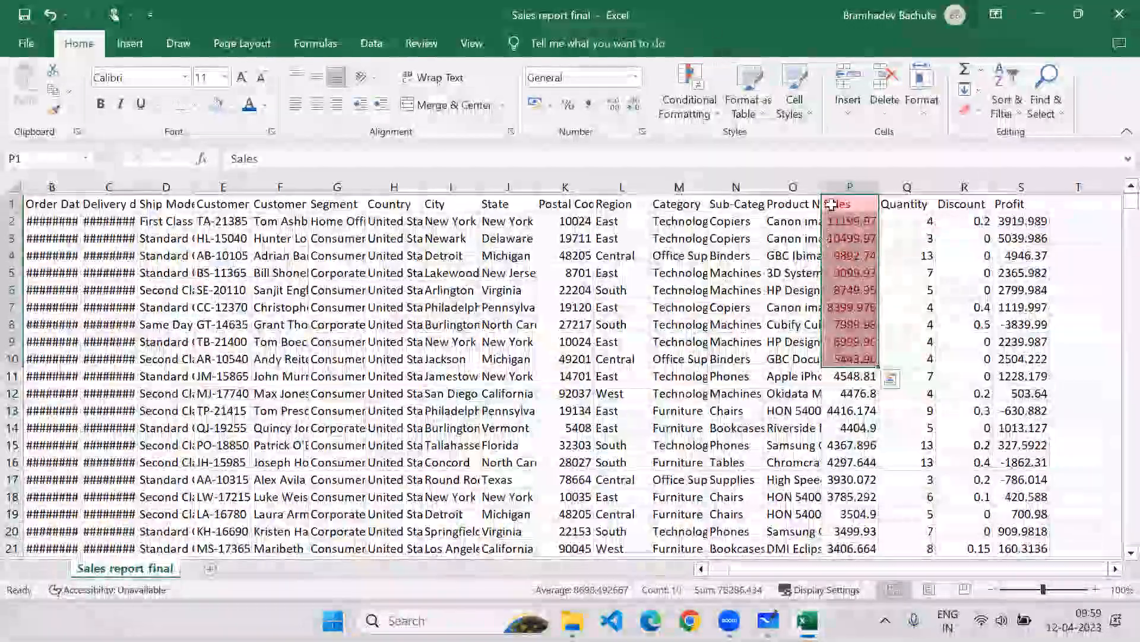
Clear the conditional formatting rules from the Sales column only.
click(850, 187)
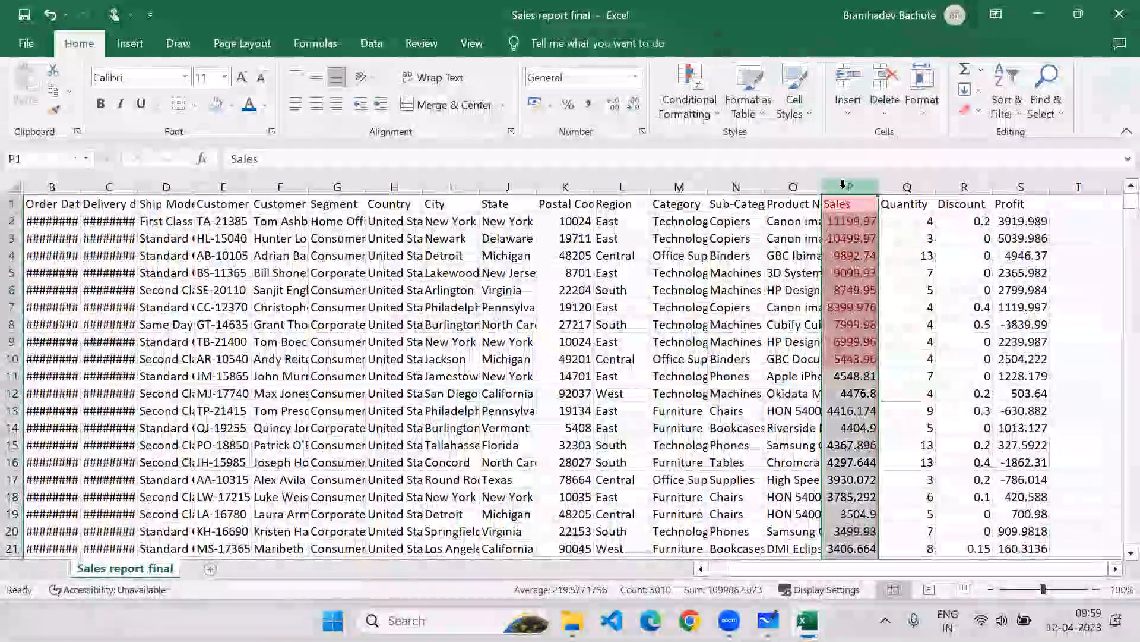
click(689, 98)
mouse_move(718, 360)
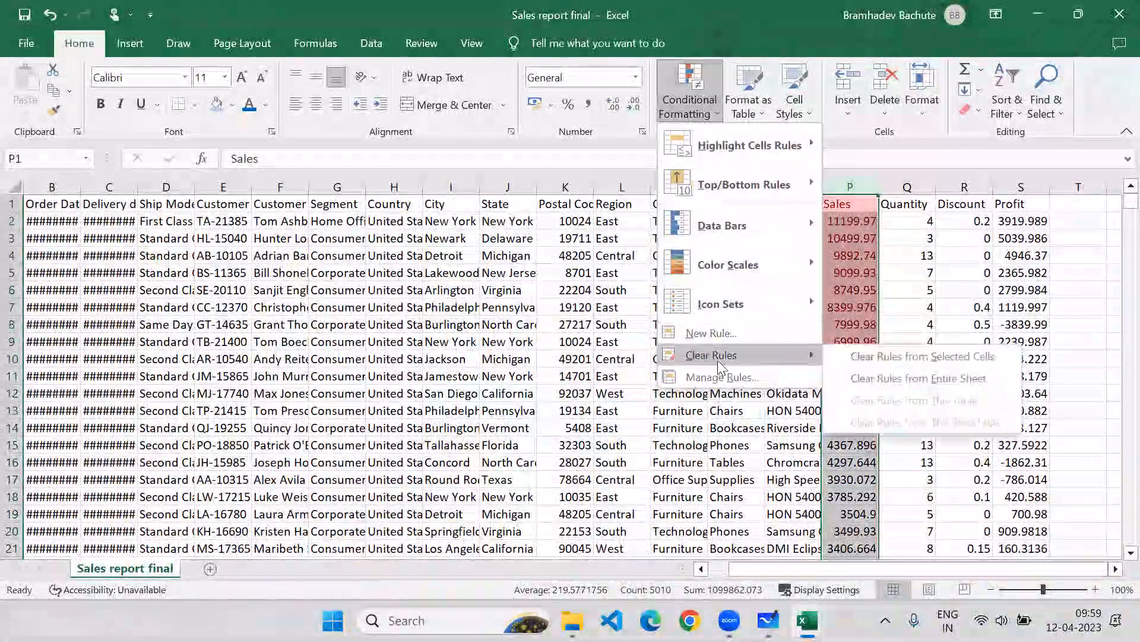
click(891, 355)
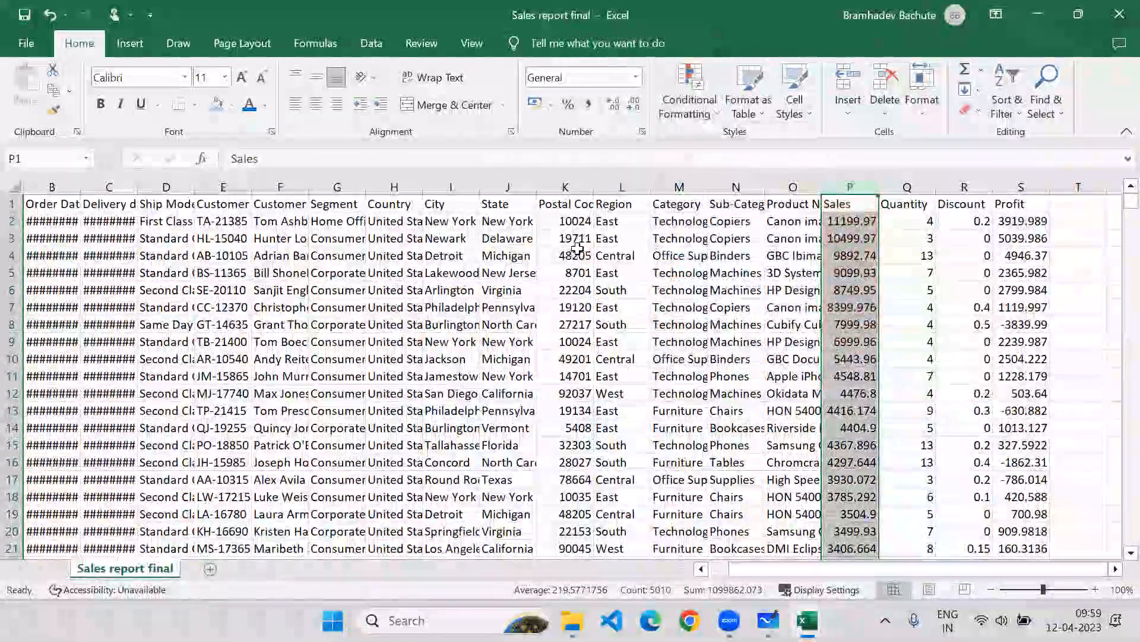
Highlight cells in the Segment column that contain the text Home, using Green Fill with Dark Green Text.
click(687, 101)
mouse_move(691, 154)
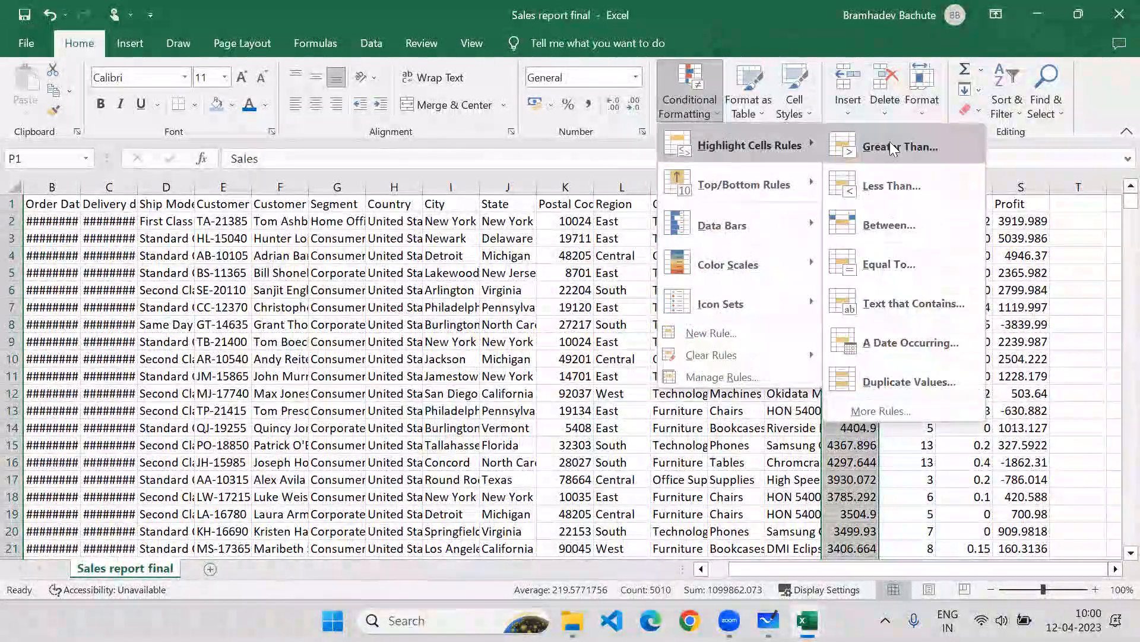
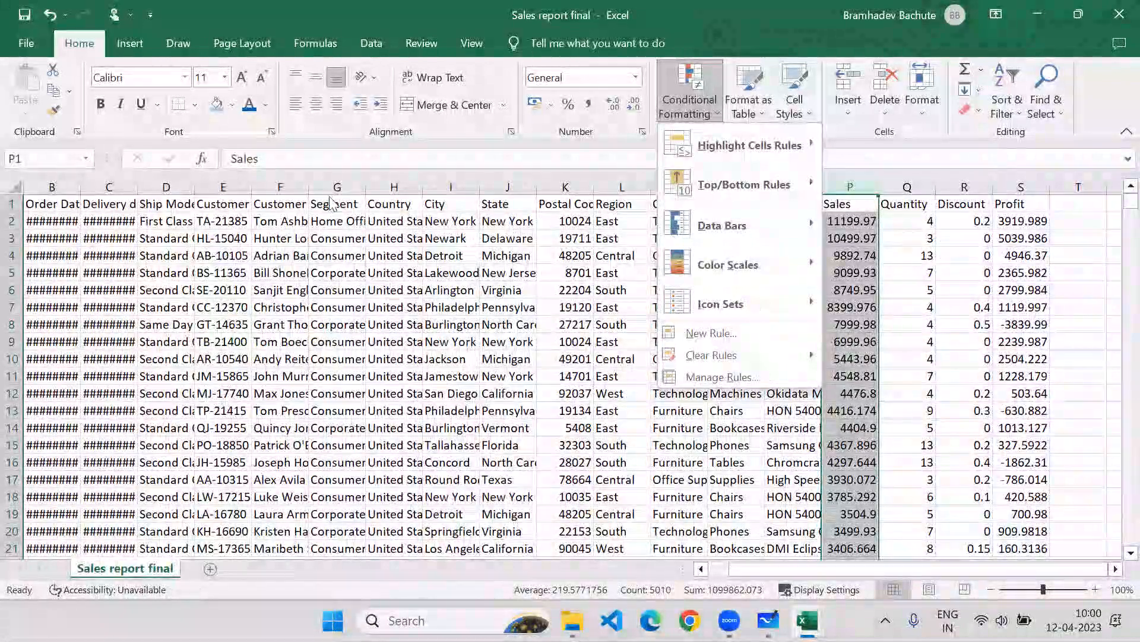
click(337, 187)
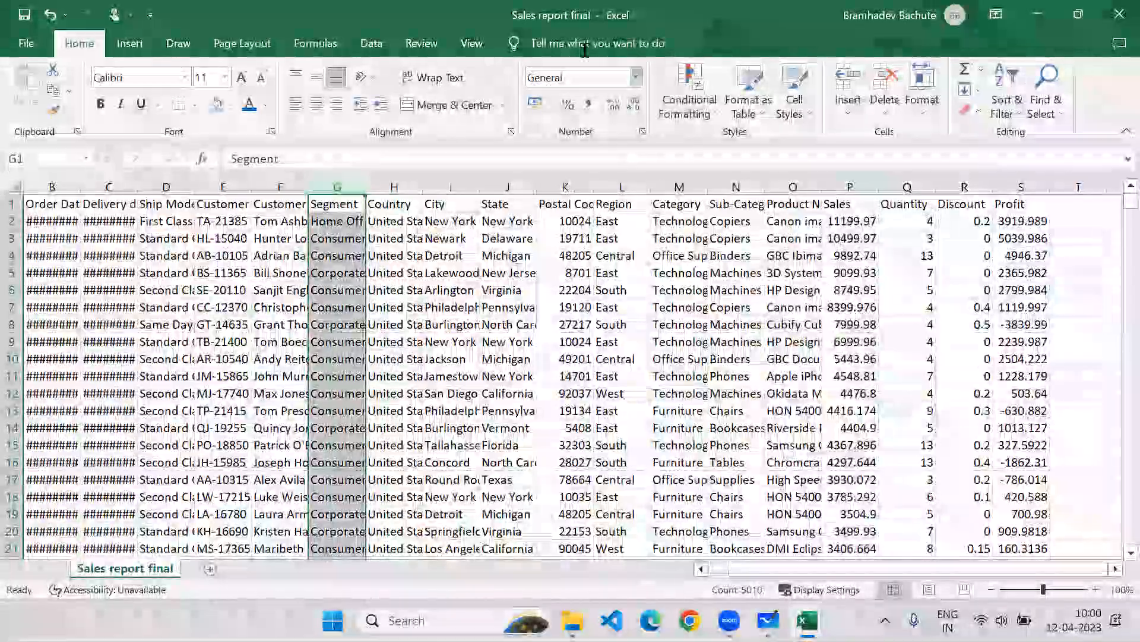
click(694, 106)
mouse_move(742, 145)
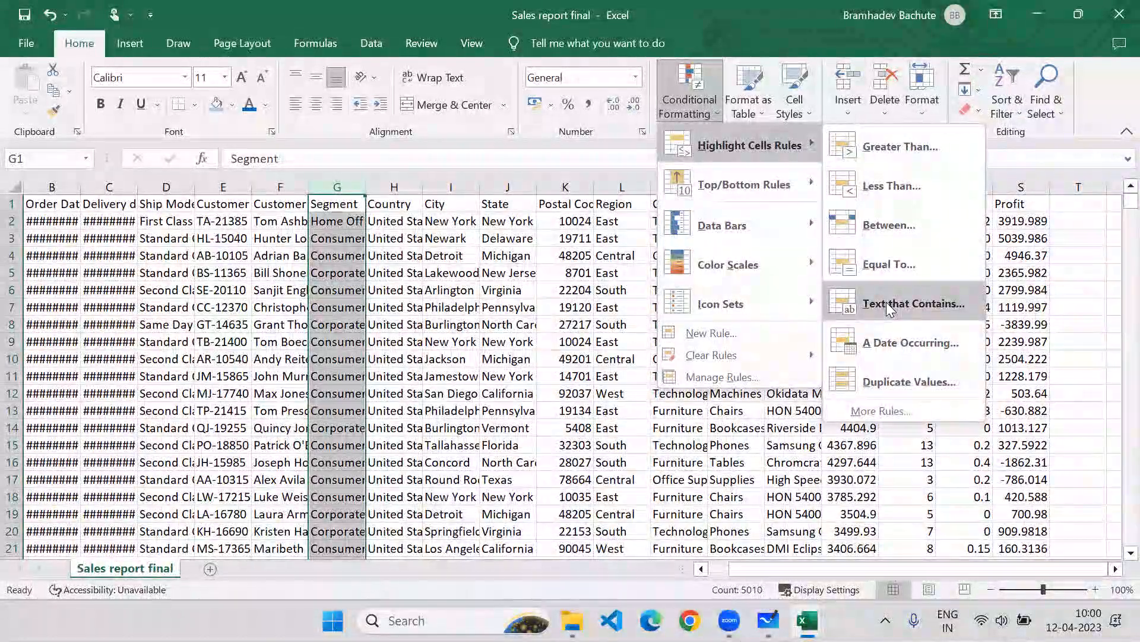
click(886, 301)
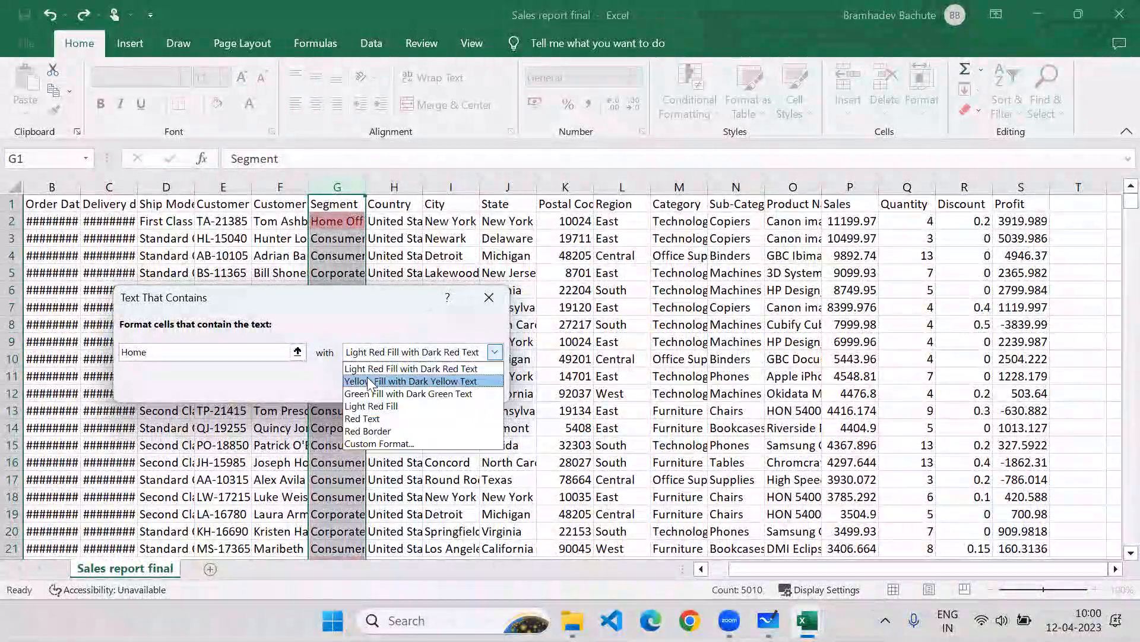
click(373, 395)
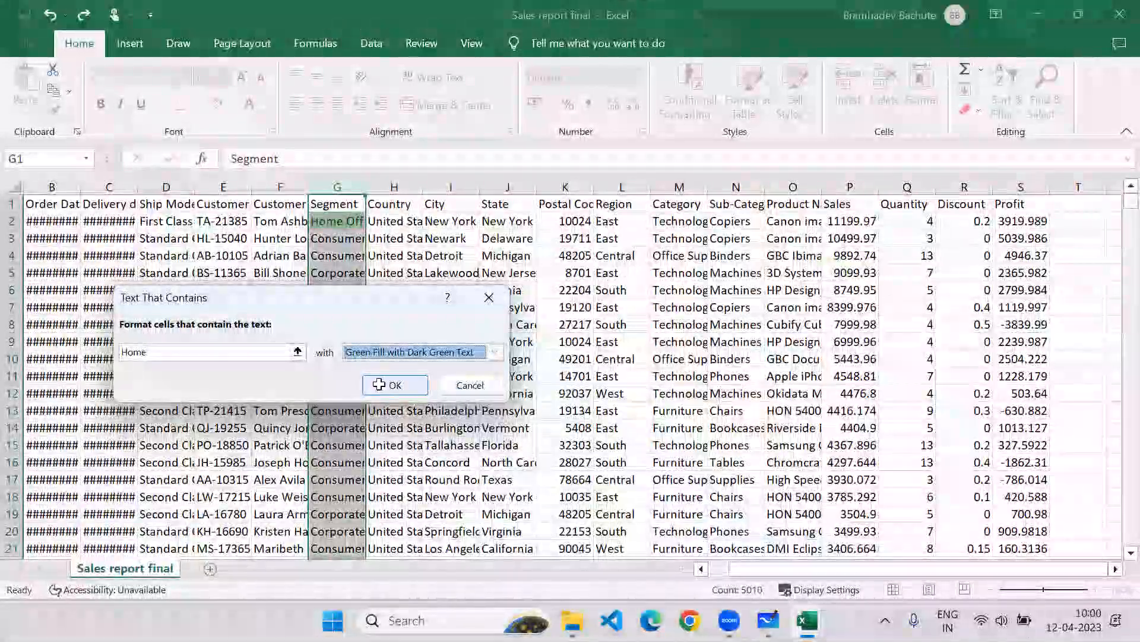
click(392, 384)
click(330, 225)
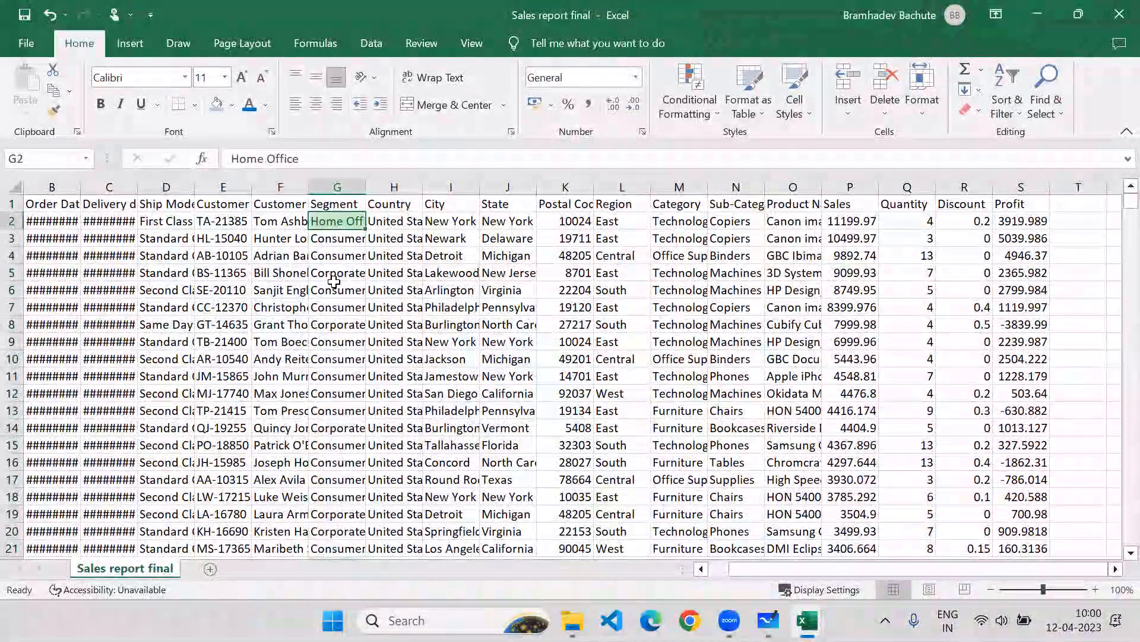
Change cell G3 to Home Consumer to test the text rule, and undo the edit.
double_click(313, 238)
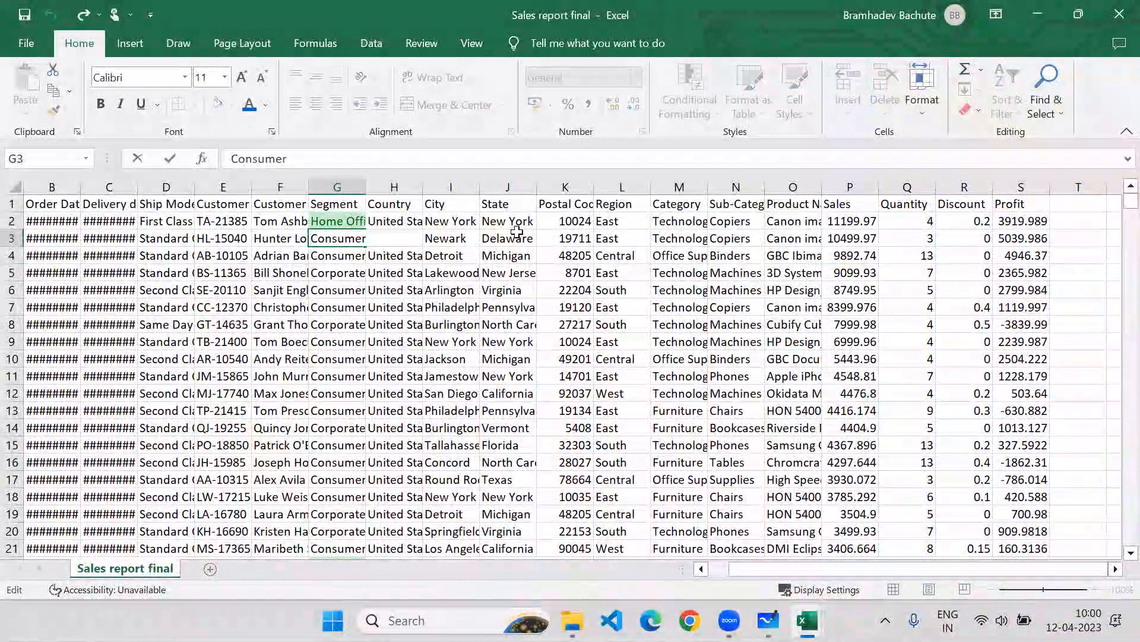
text(Home)
key(Return)
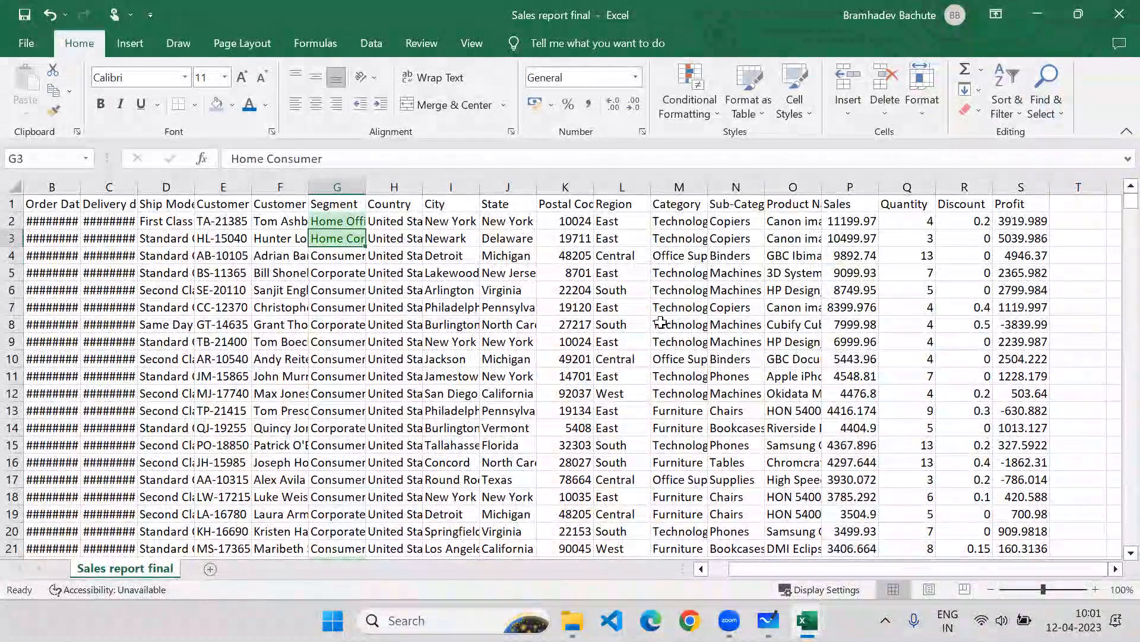
key(ctrl+z)
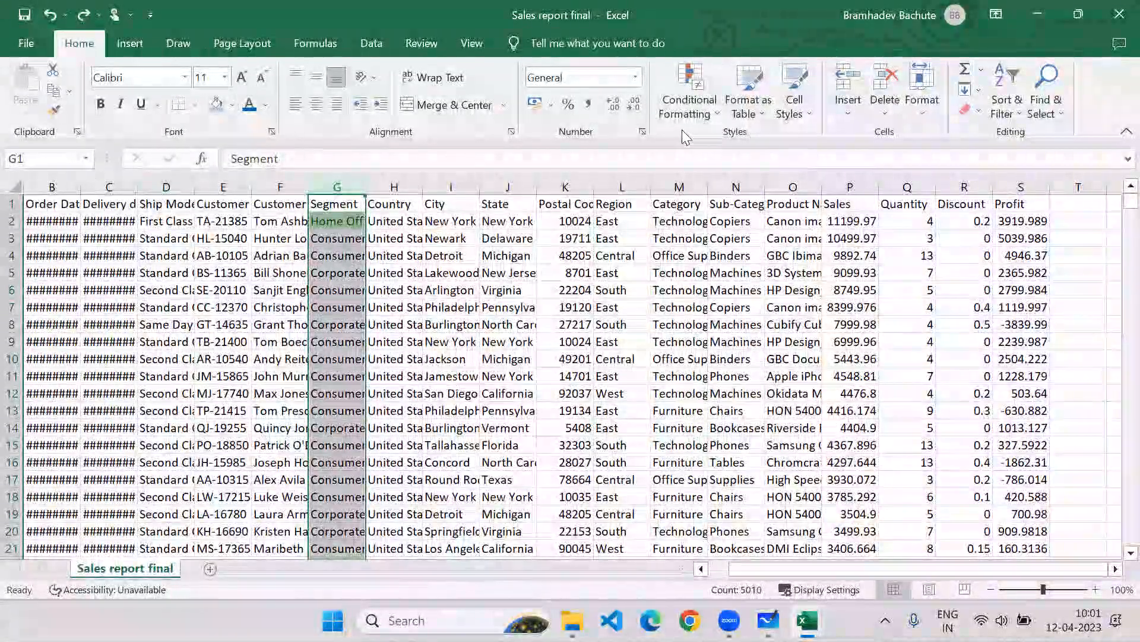
Preview the Duplicate Values highlight rule on the Segment column and dismiss it without applying.
click(691, 112)
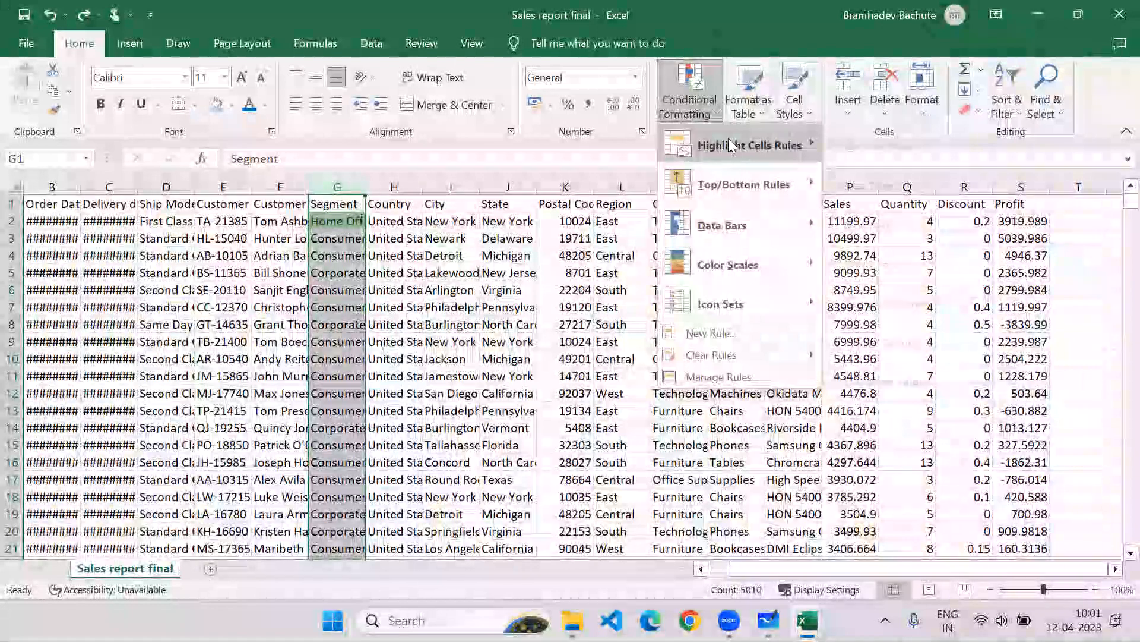
mouse_move(729, 144)
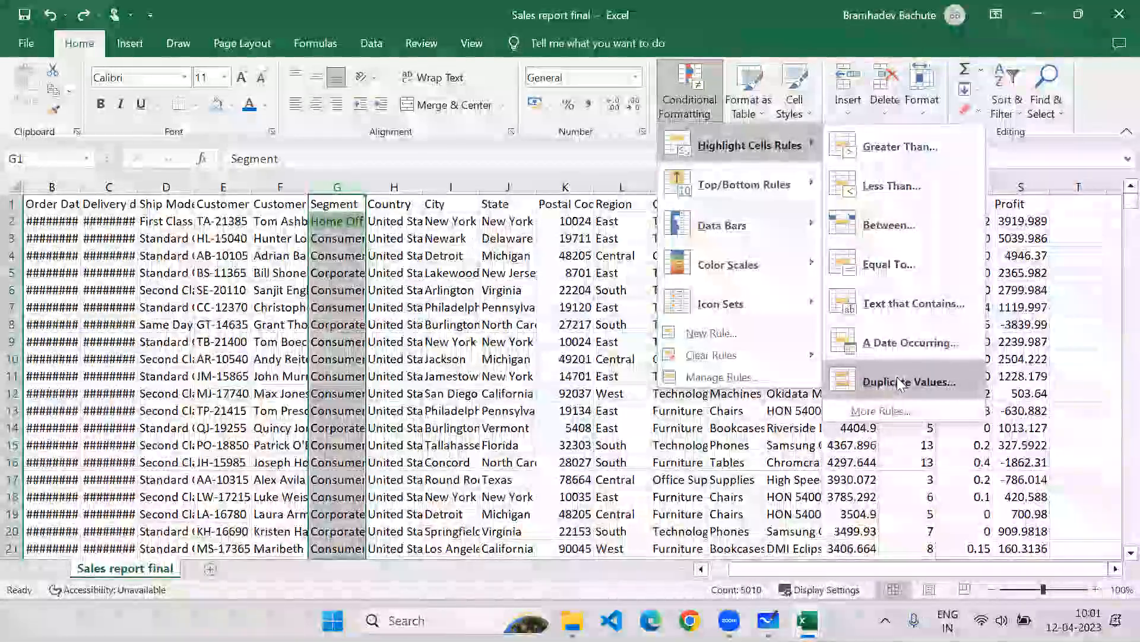
click(900, 383)
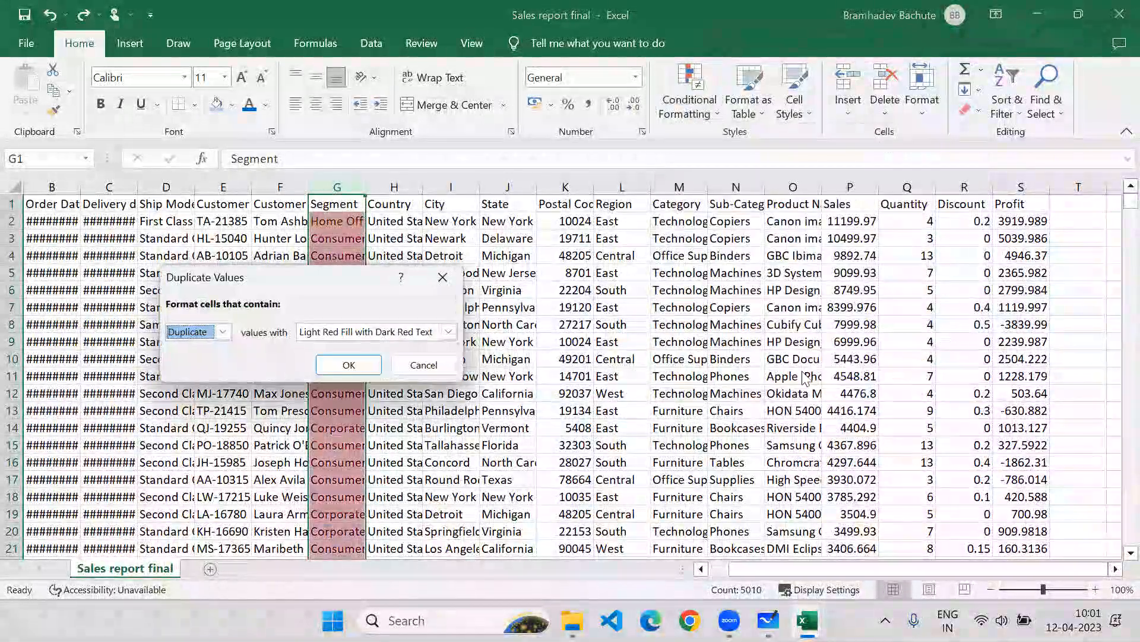
click(422, 364)
Preview the Duplicate Values highlight rule on the Postal Code column and dismiss it without applying.
click(406, 187)
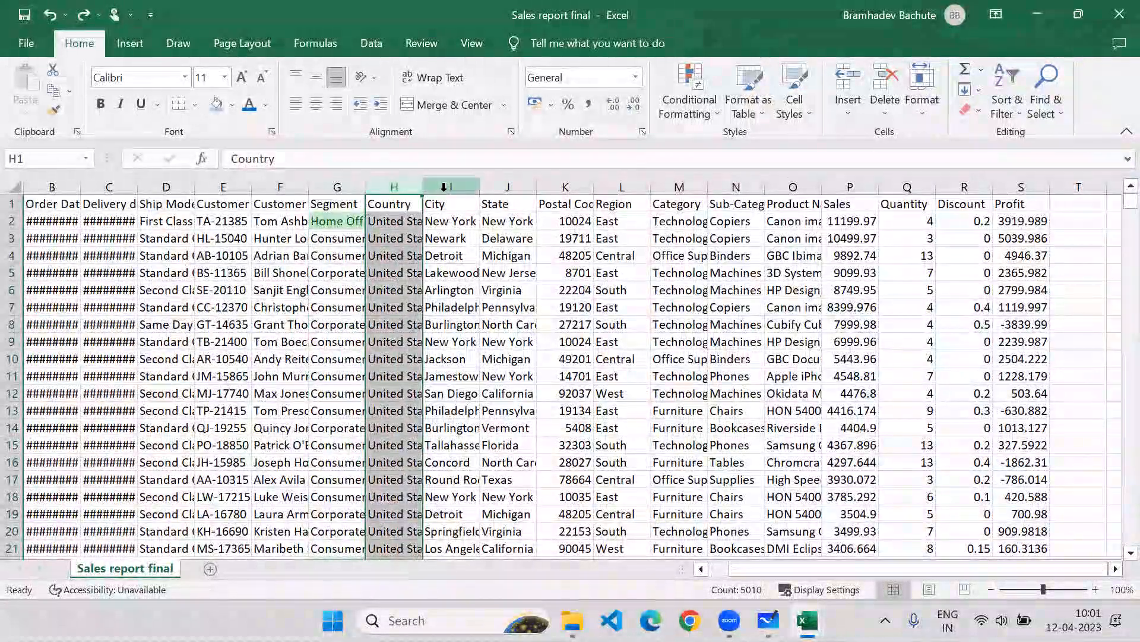
click(492, 187)
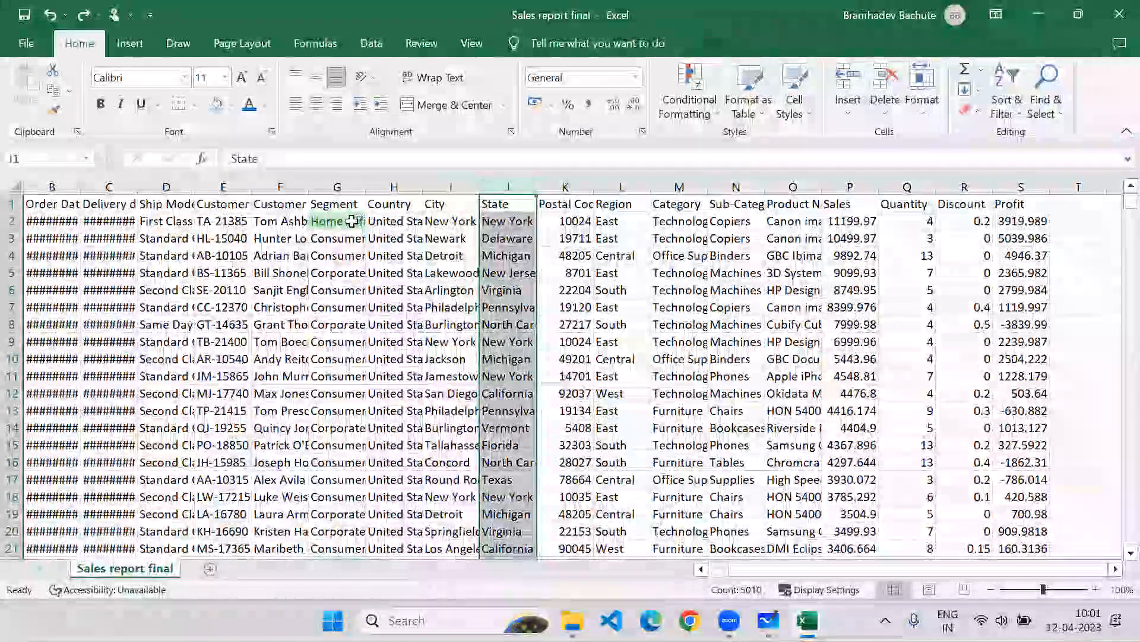
click(560, 186)
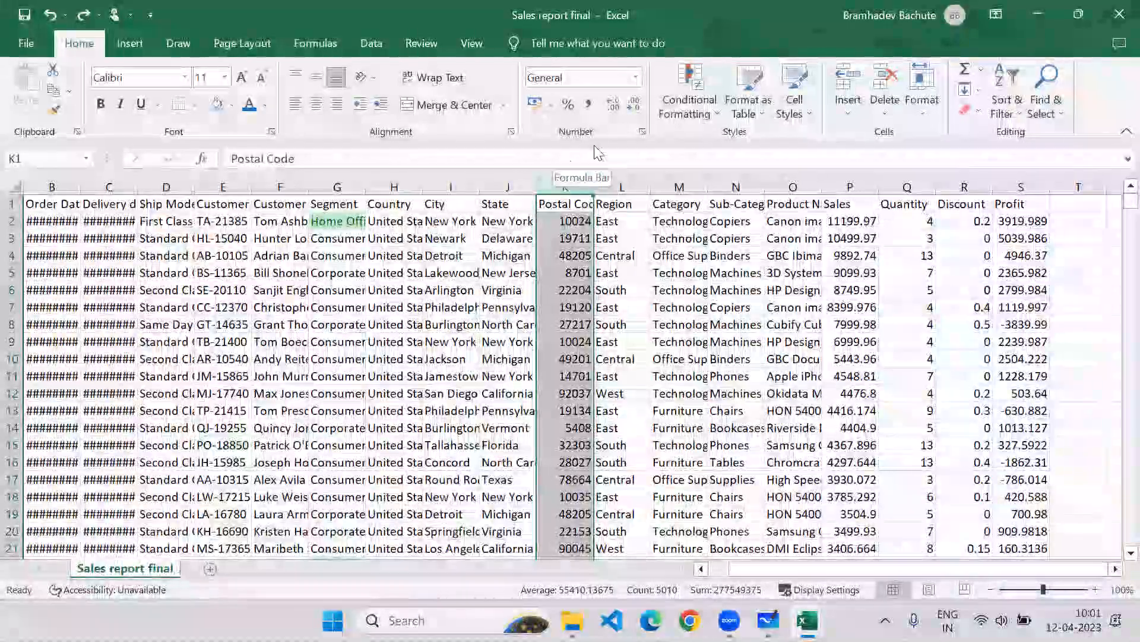
click(696, 107)
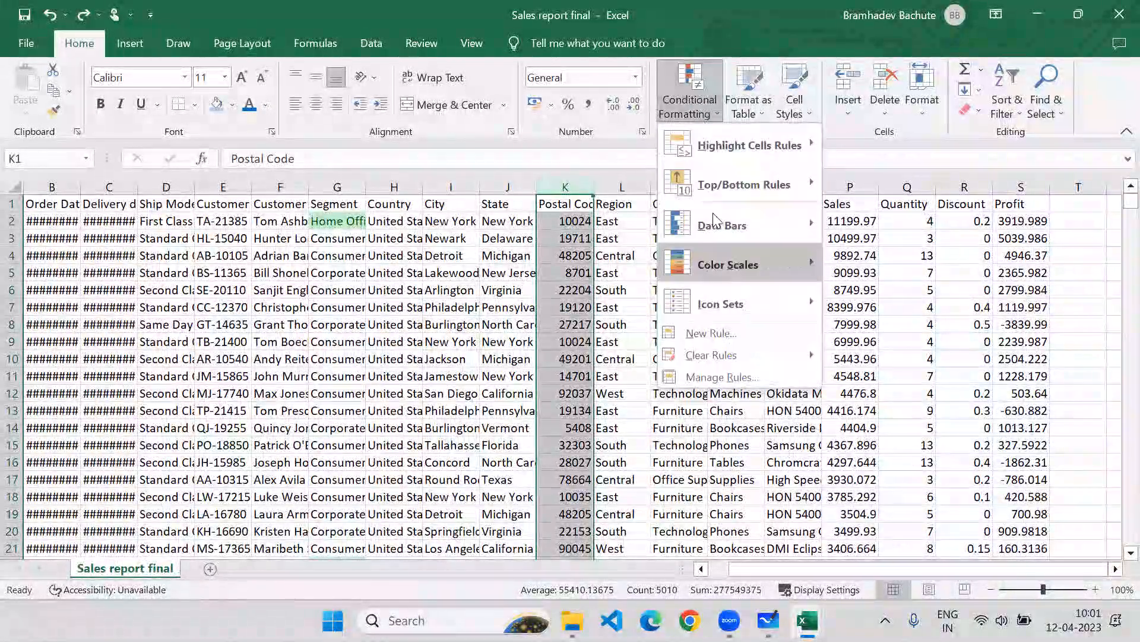
mouse_move(720, 148)
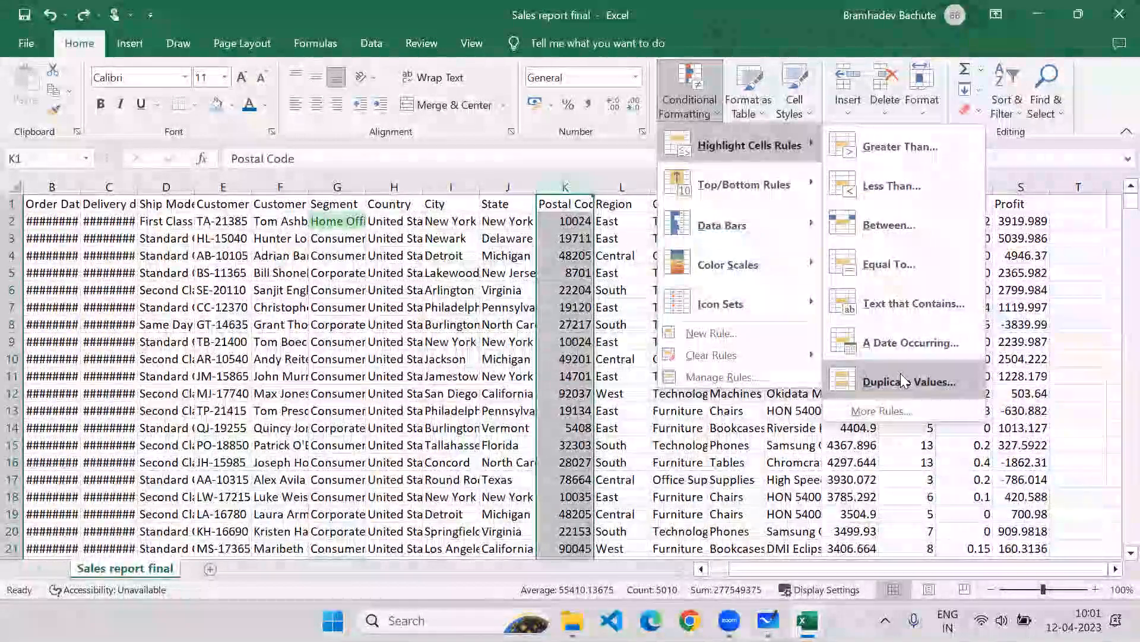
click(902, 380)
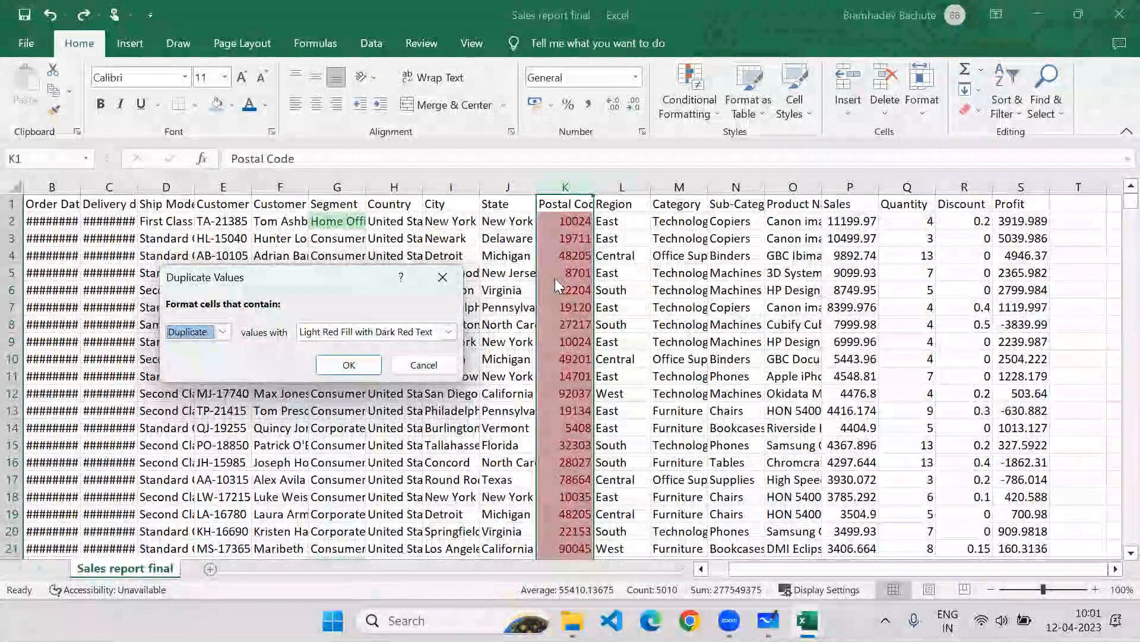
click(424, 365)
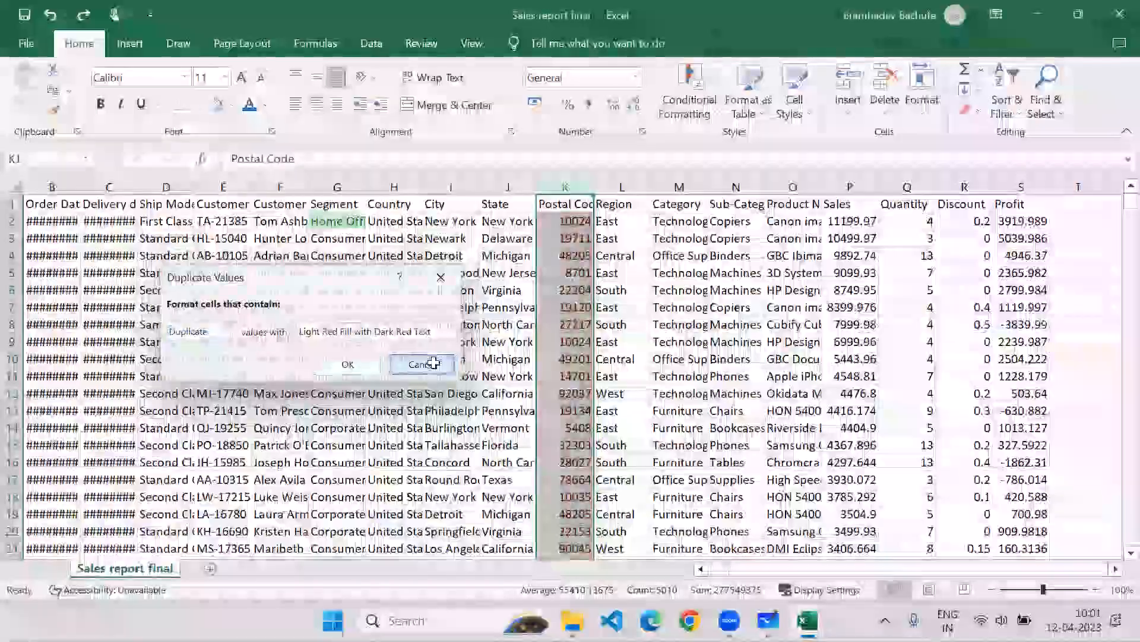
click(698, 109)
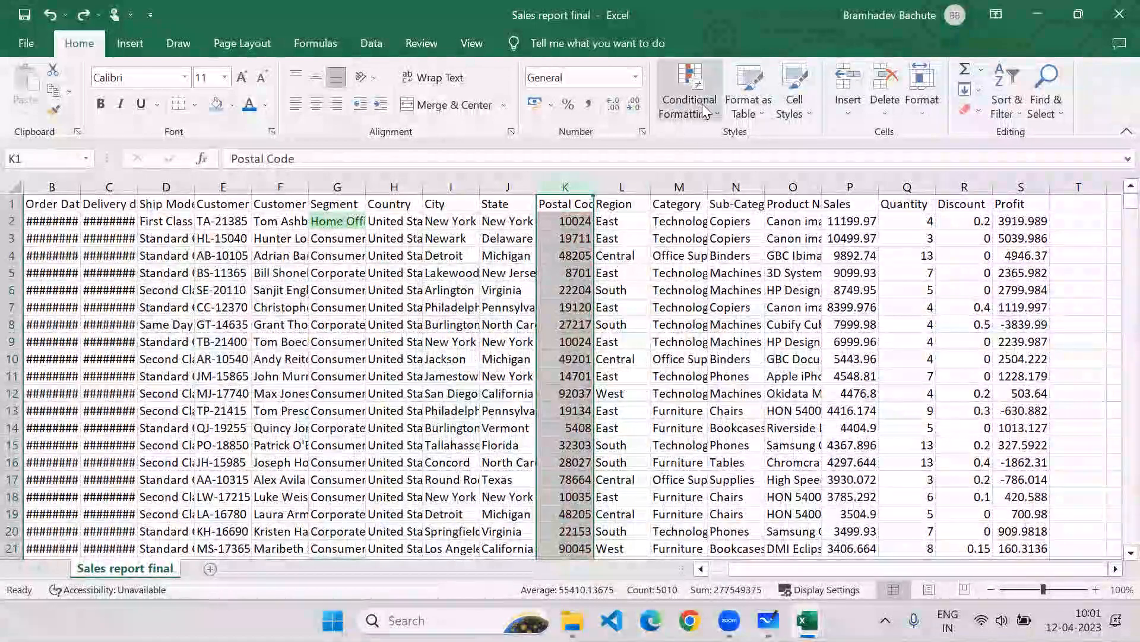
click(614, 153)
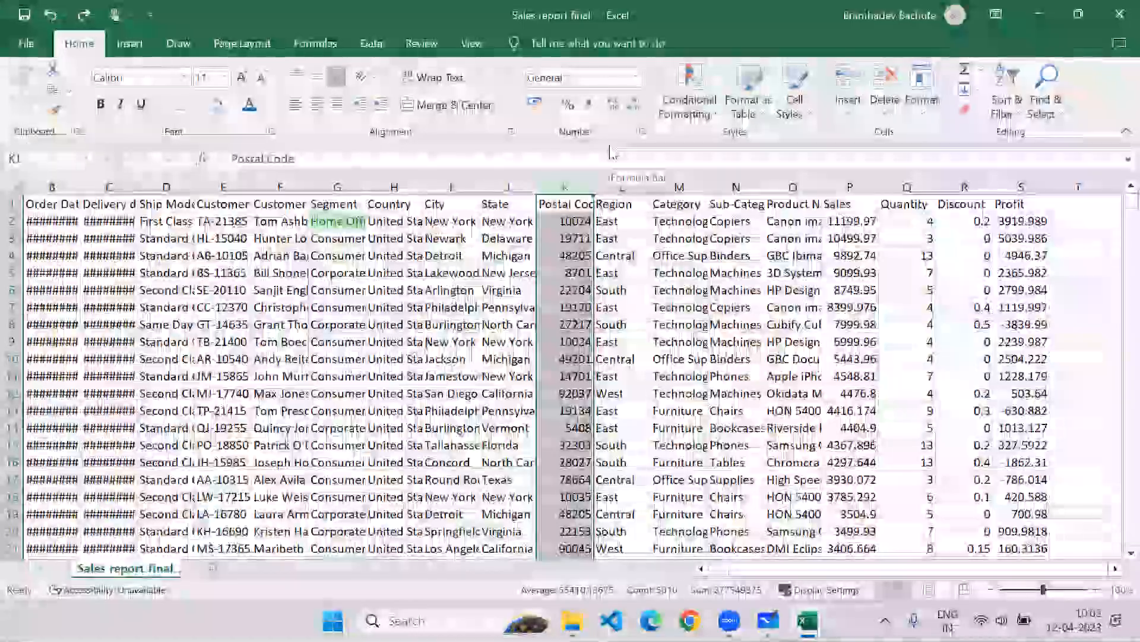
click(633, 226)
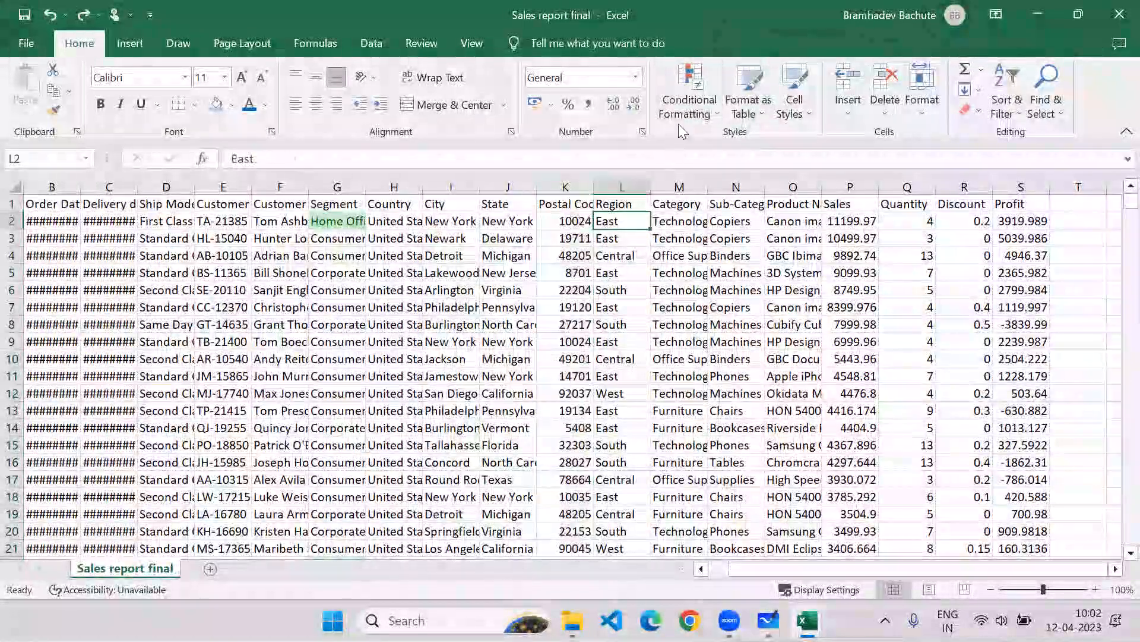
Highlight the top 10 items in the Sales column with Green Fill with Dark Green Text.
click(686, 116)
mouse_move(699, 181)
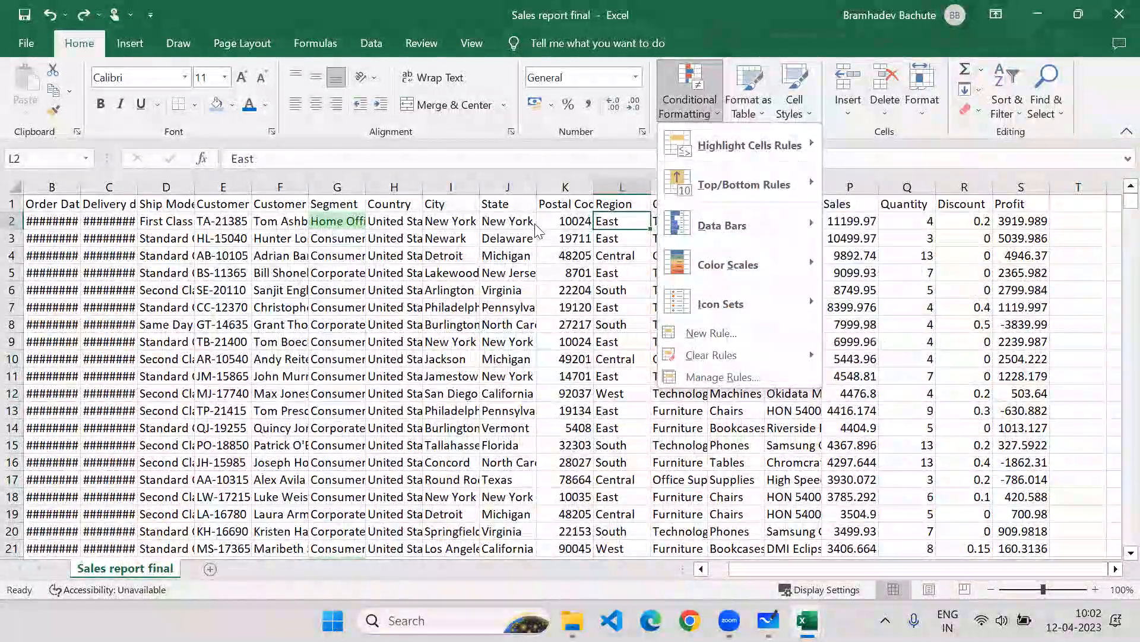
click(872, 186)
click(850, 186)
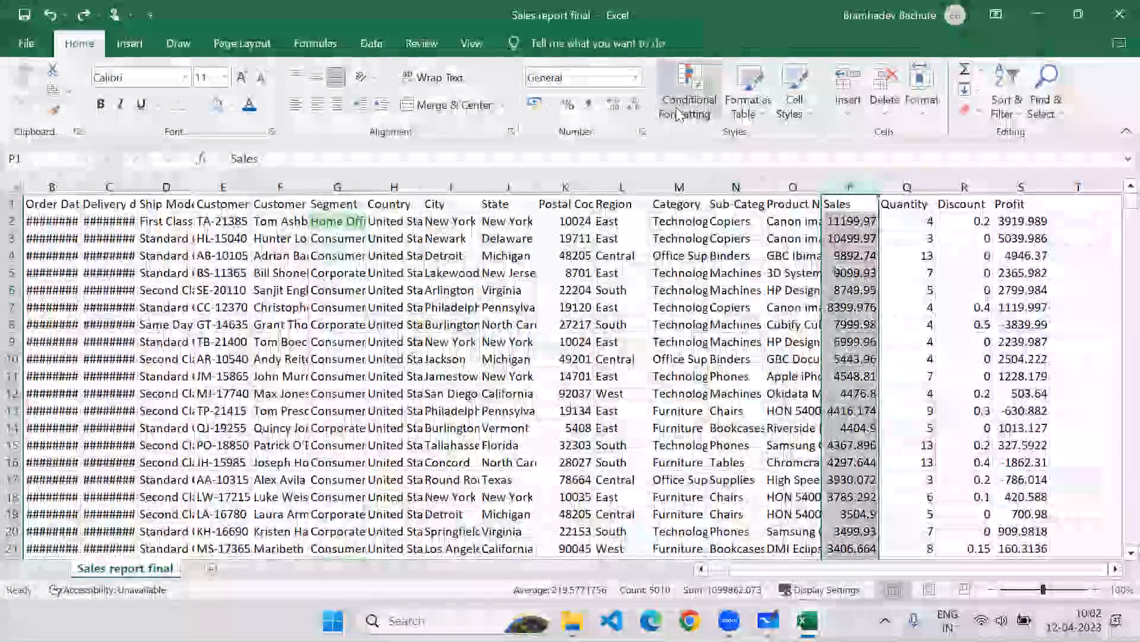
click(689, 106)
mouse_move(715, 185)
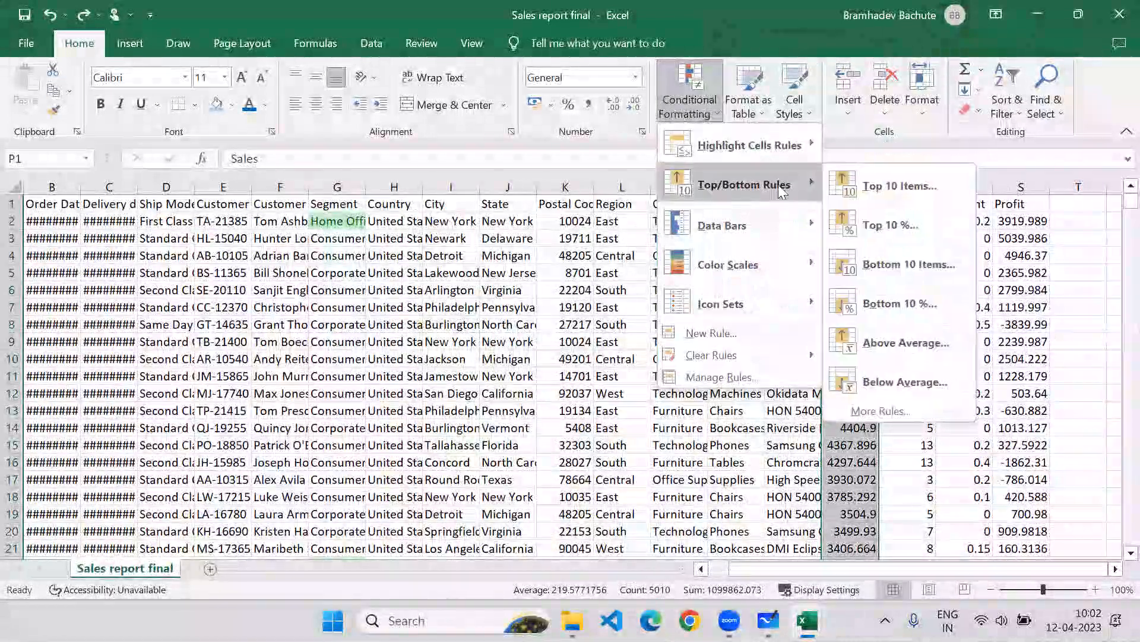
click(940, 194)
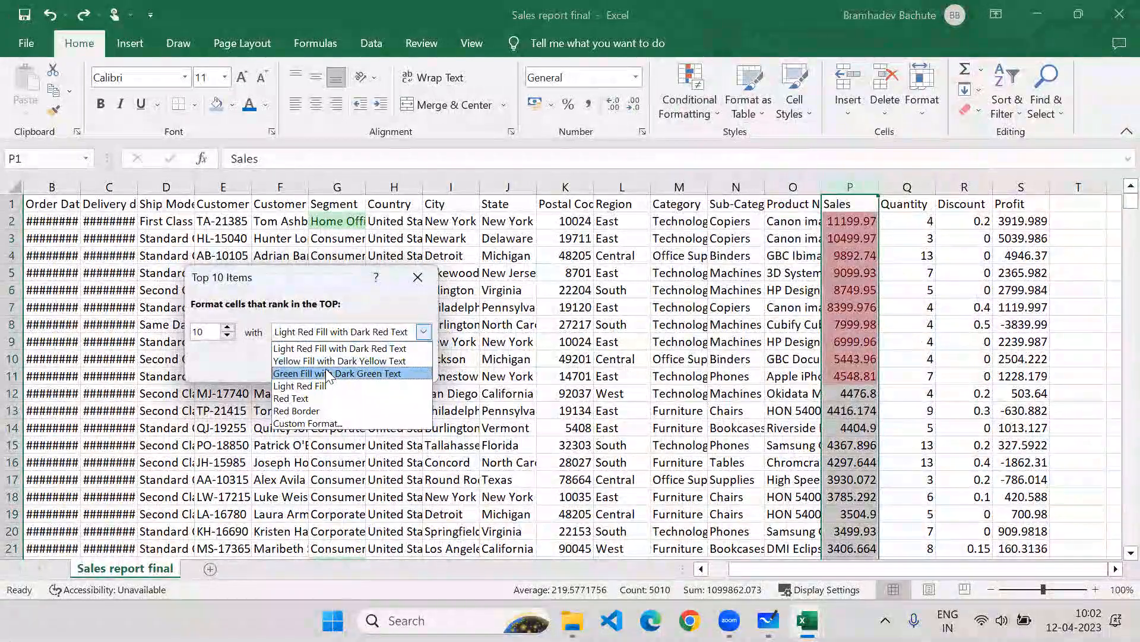
click(324, 365)
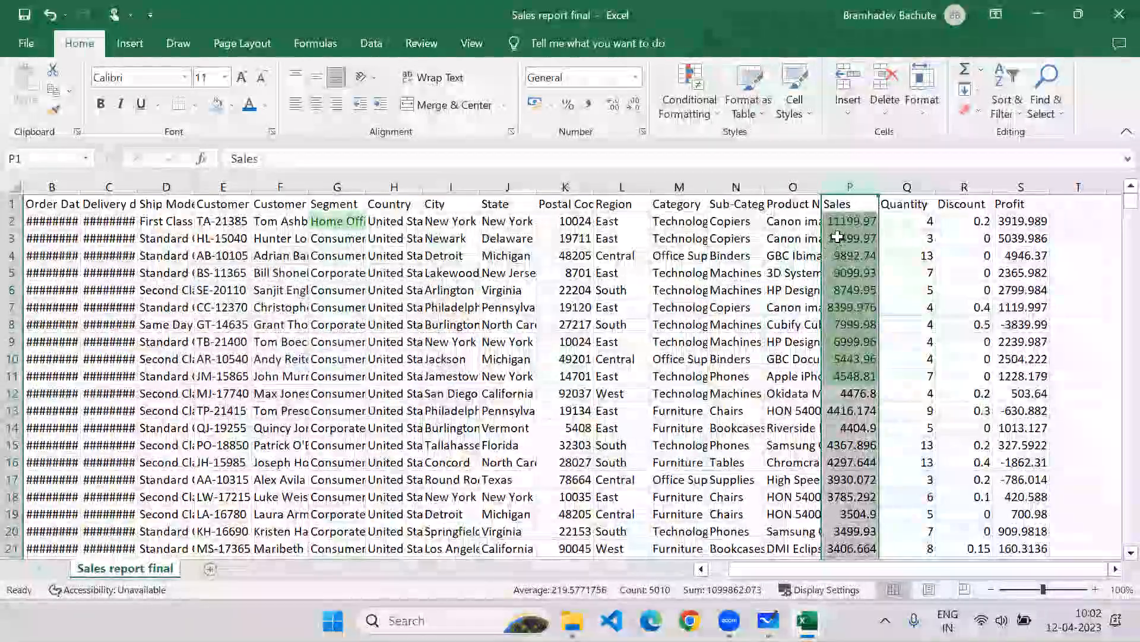
Highlight the top 5 items within P2:P11 of the Sales column with Light Red Fill with Dark Red Text.
drag(851, 221, 831, 369)
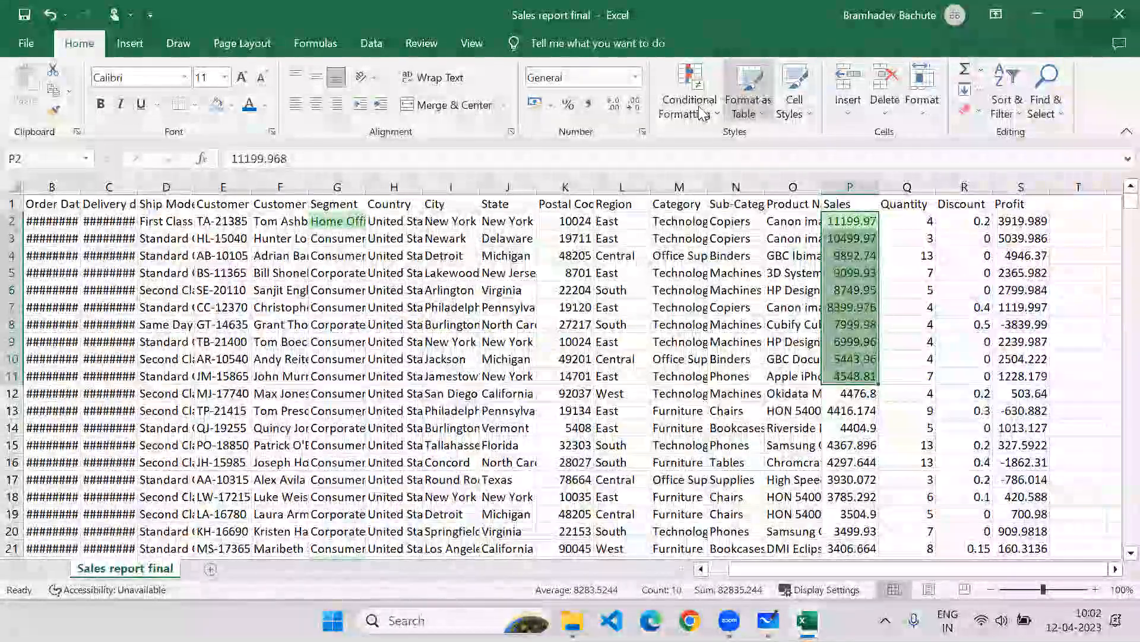
click(689, 110)
mouse_move(742, 184)
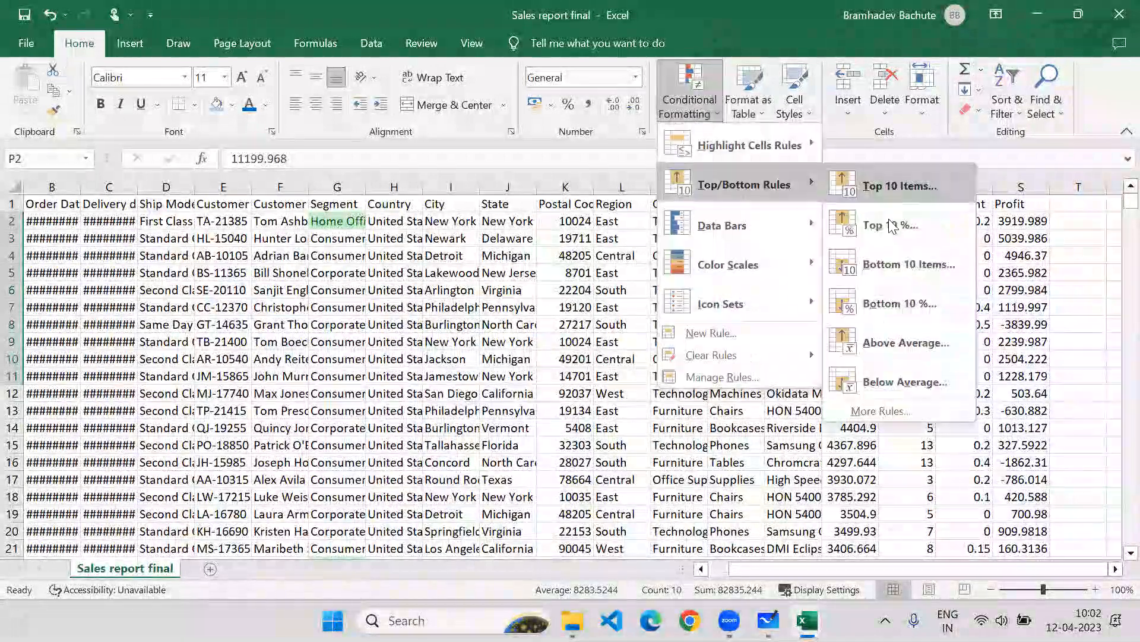
click(895, 189)
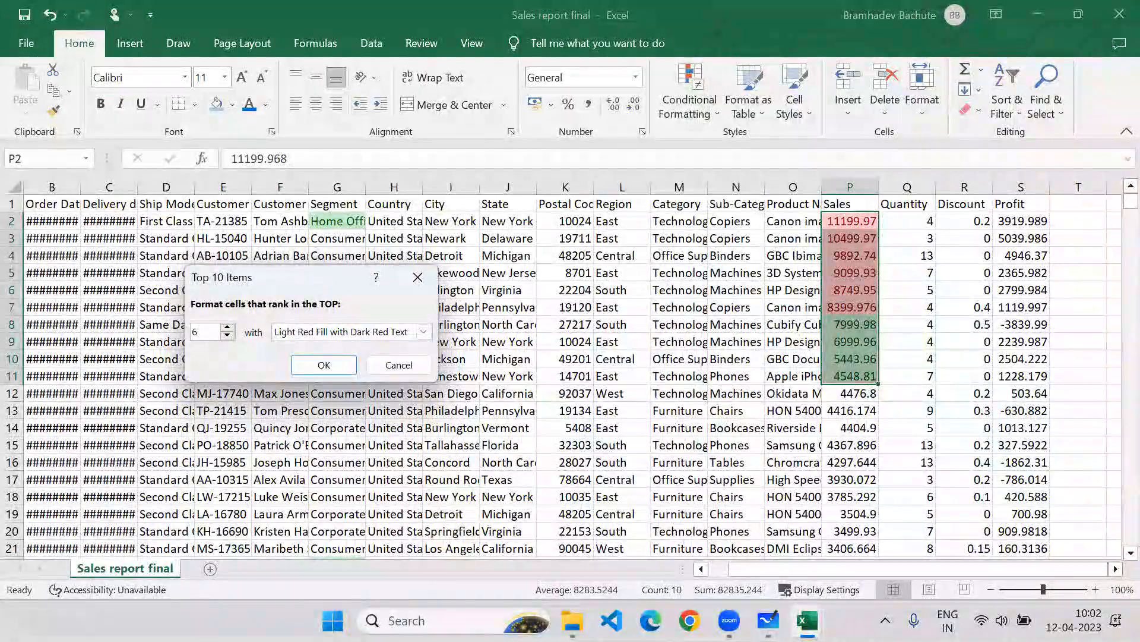
key(BackSpace)
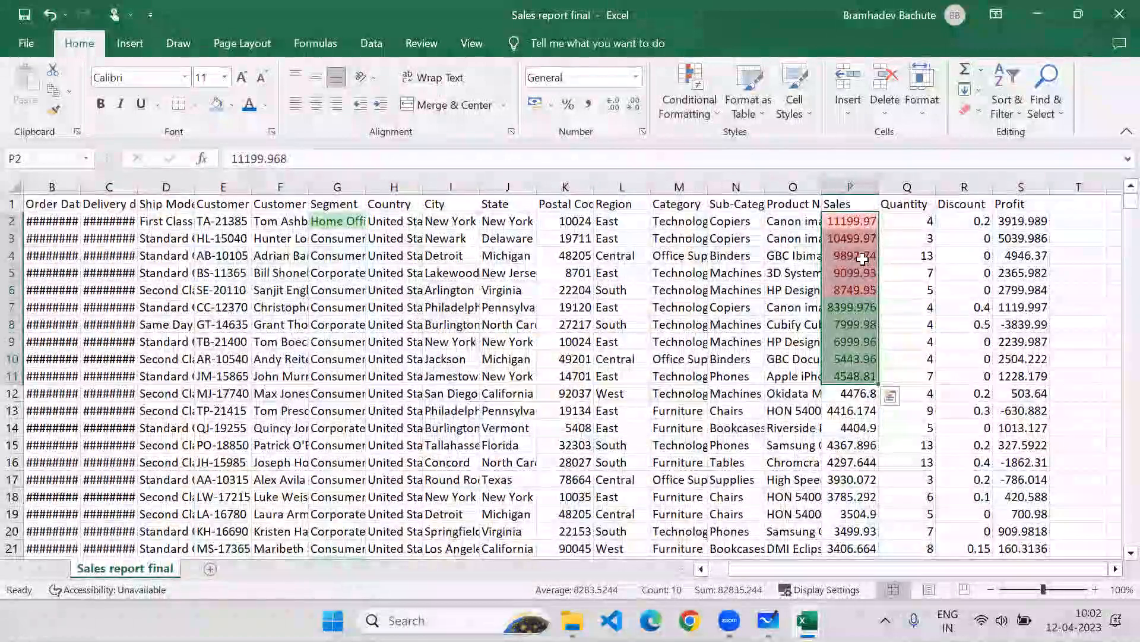
Highlight the above-average values within P2:P6 with Yellow Fill with Dark Yellow Text.
drag(850, 220, 847, 283)
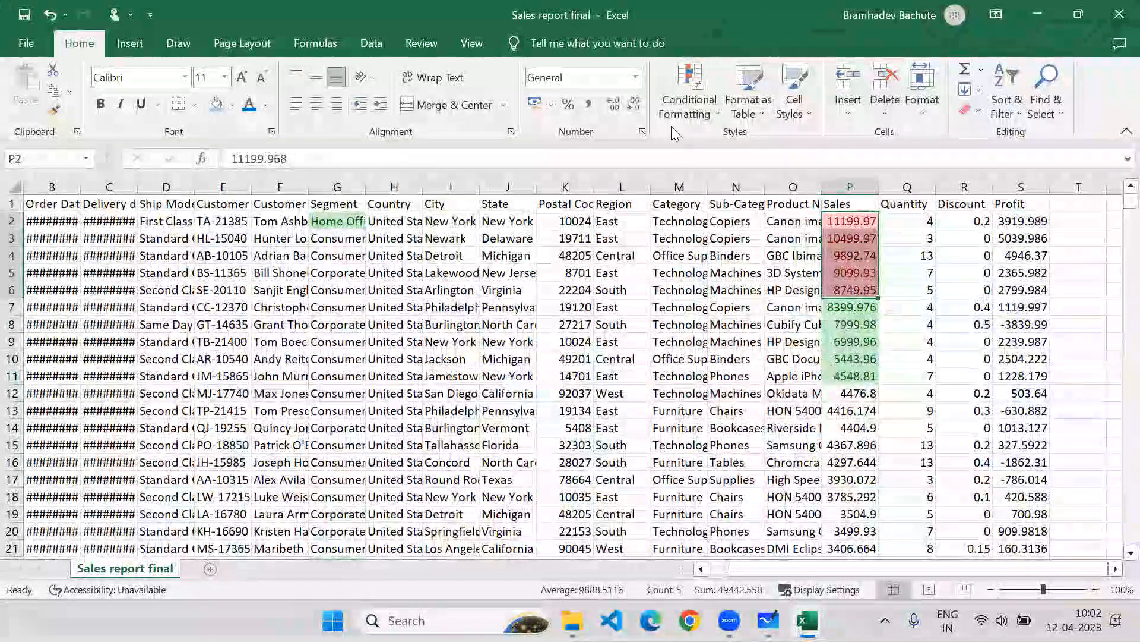
click(688, 105)
mouse_move(741, 148)
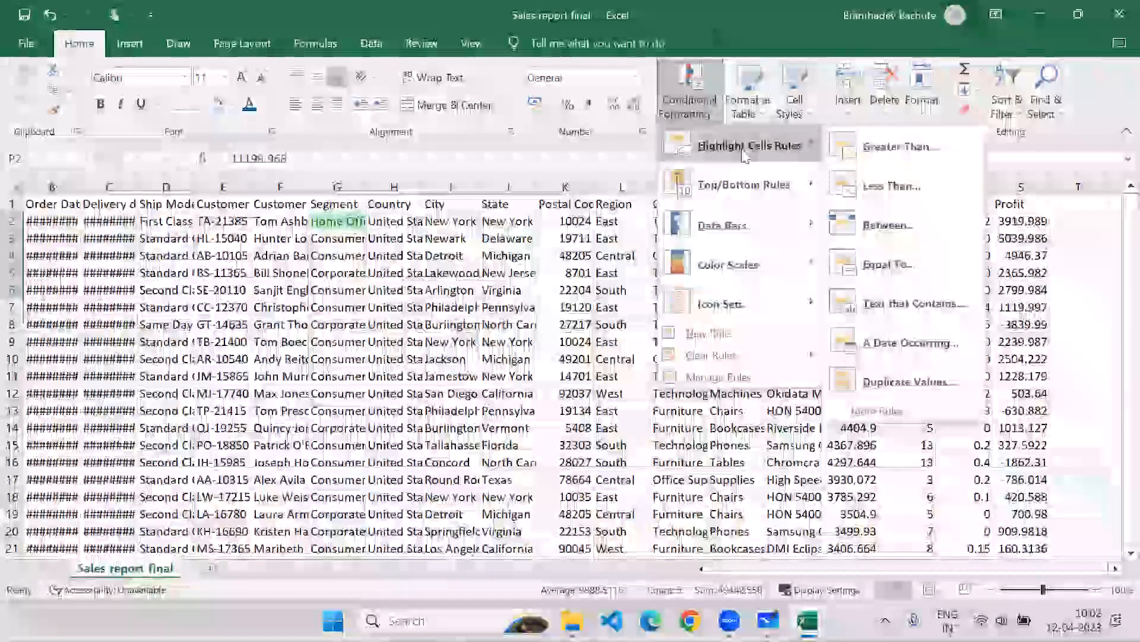
mouse_move(746, 184)
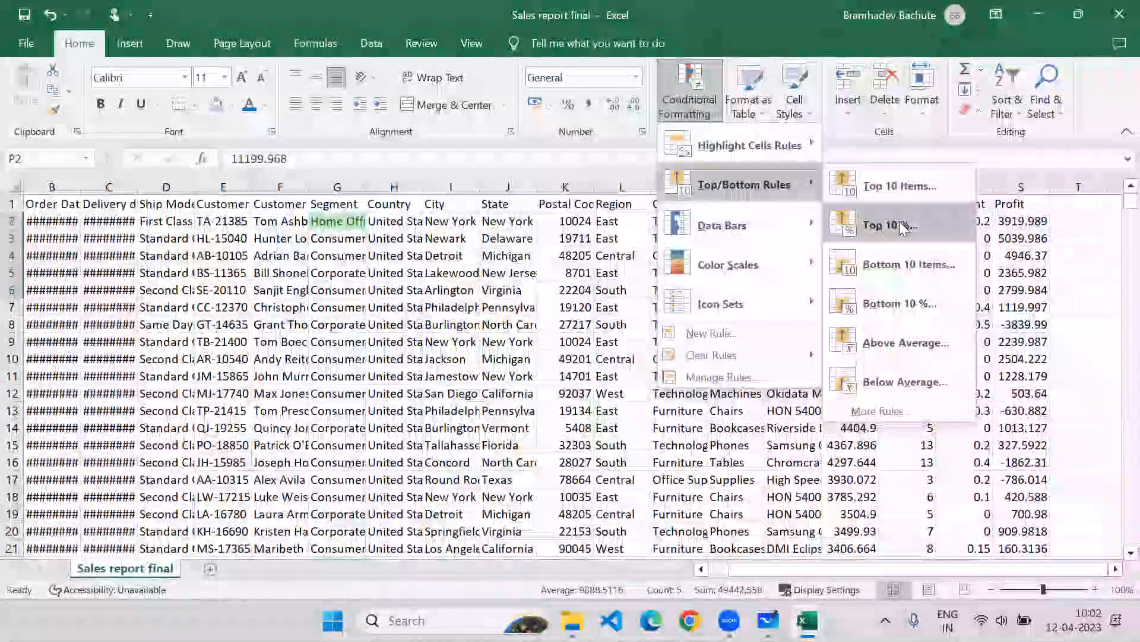
click(903, 342)
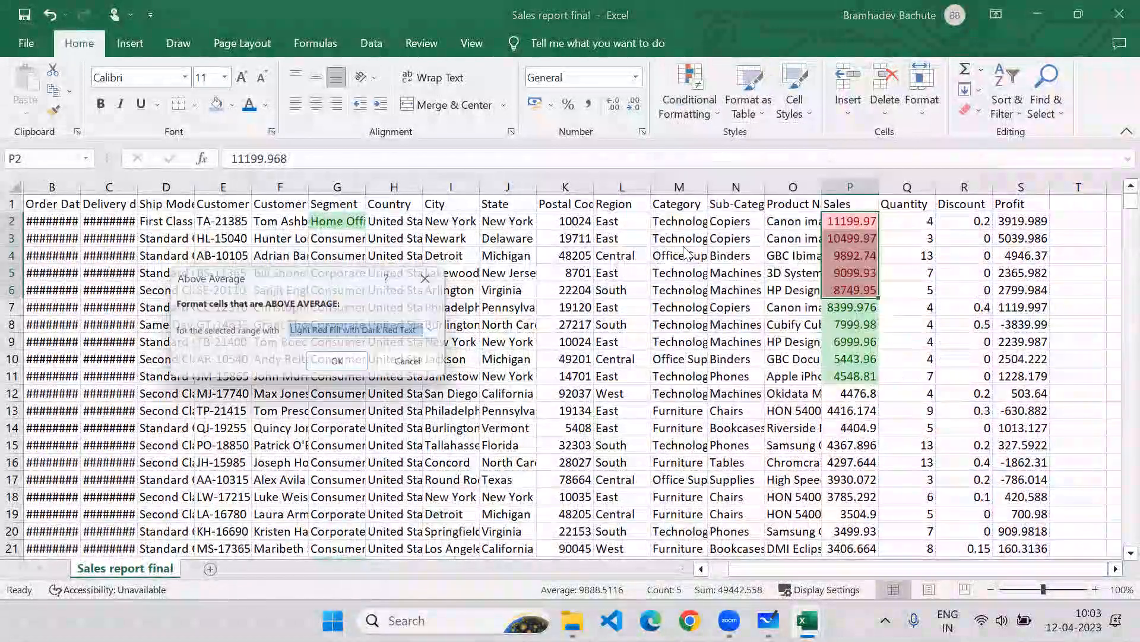
click(358, 361)
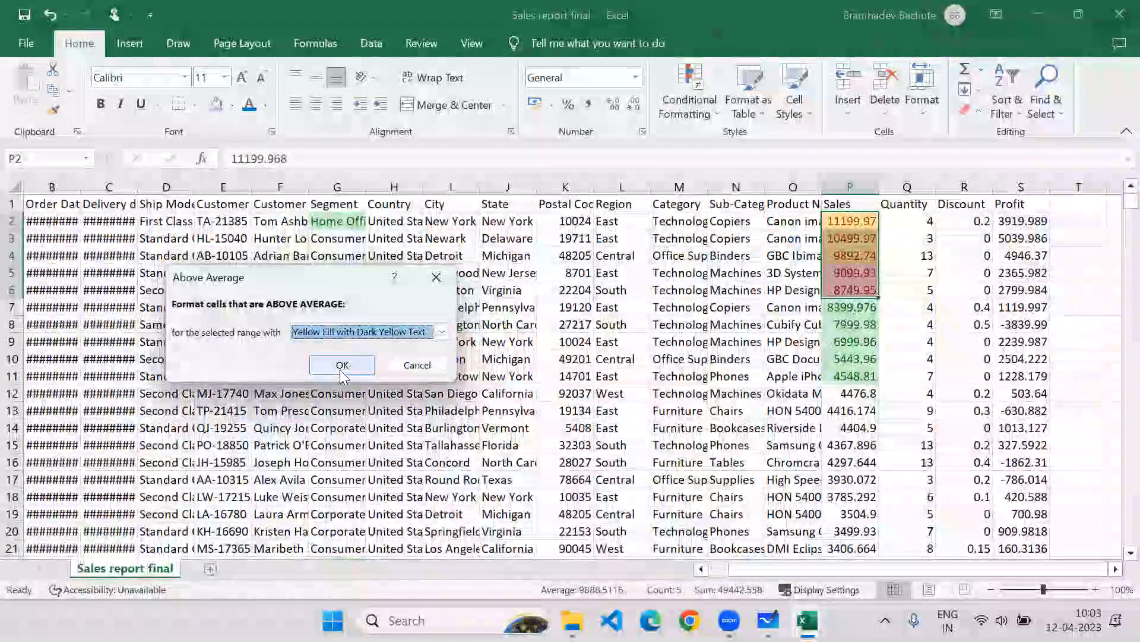
click(368, 363)
Highlight the above-average values in the entire Sales column with Light Red Fill with Dark Red Text.
click(850, 187)
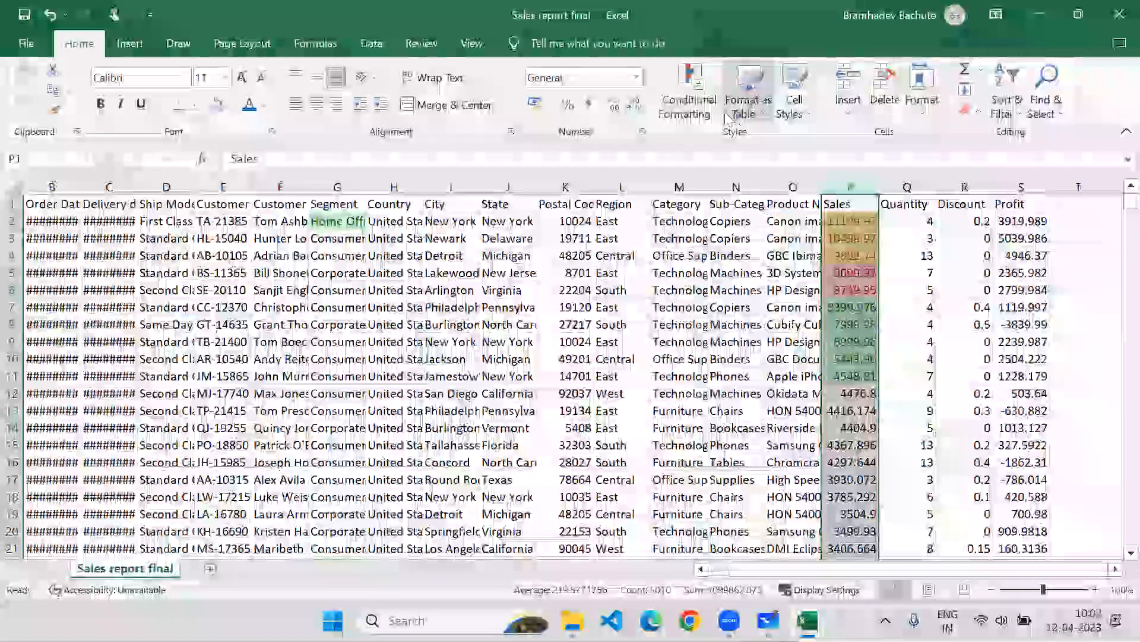
click(689, 98)
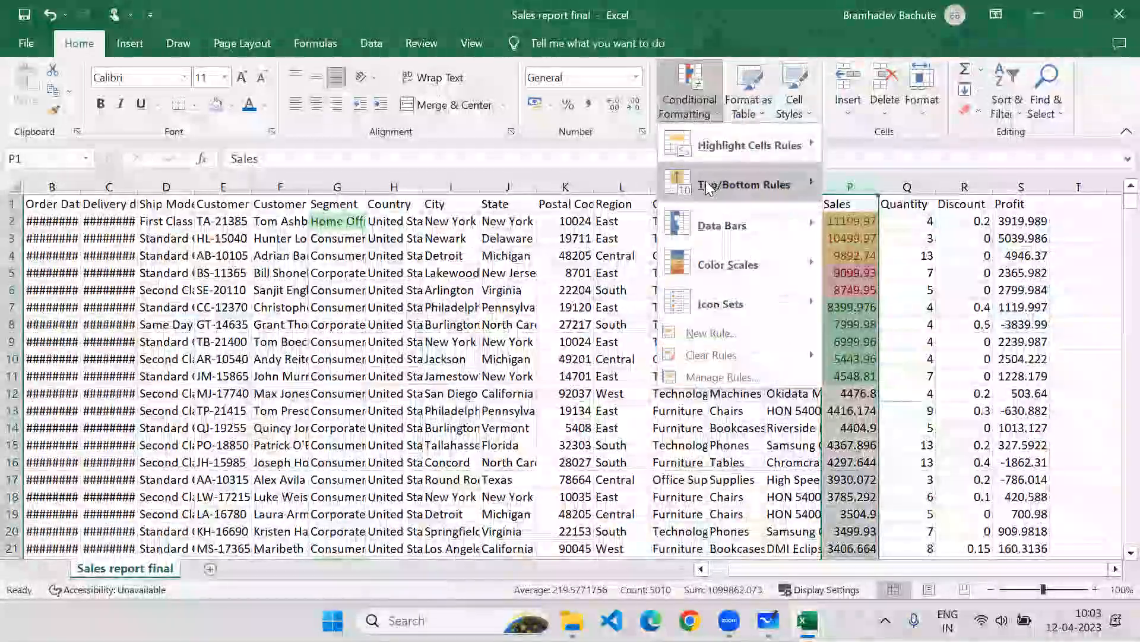
click(902, 341)
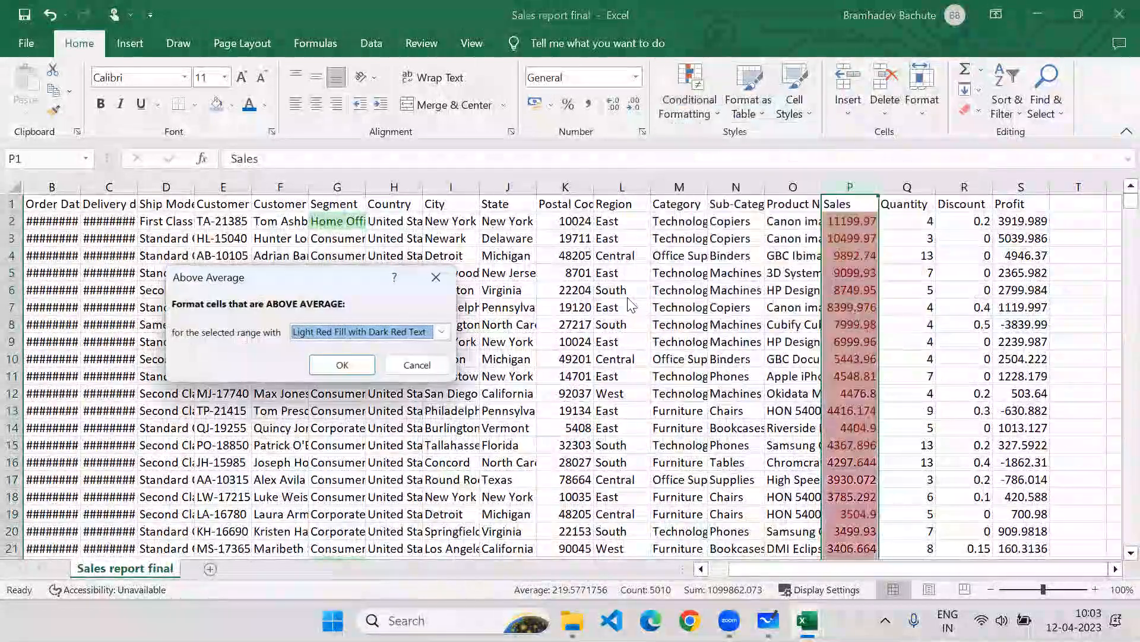
click(343, 365)
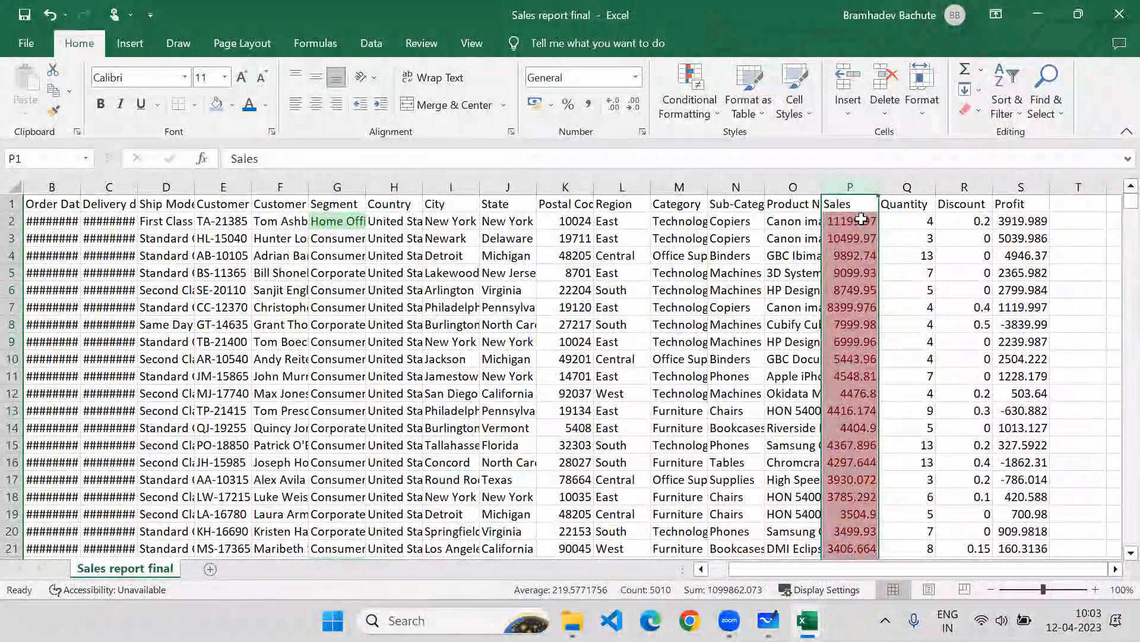
Clear the conditional formatting rules from the entire sheet.
click(682, 102)
mouse_move(724, 183)
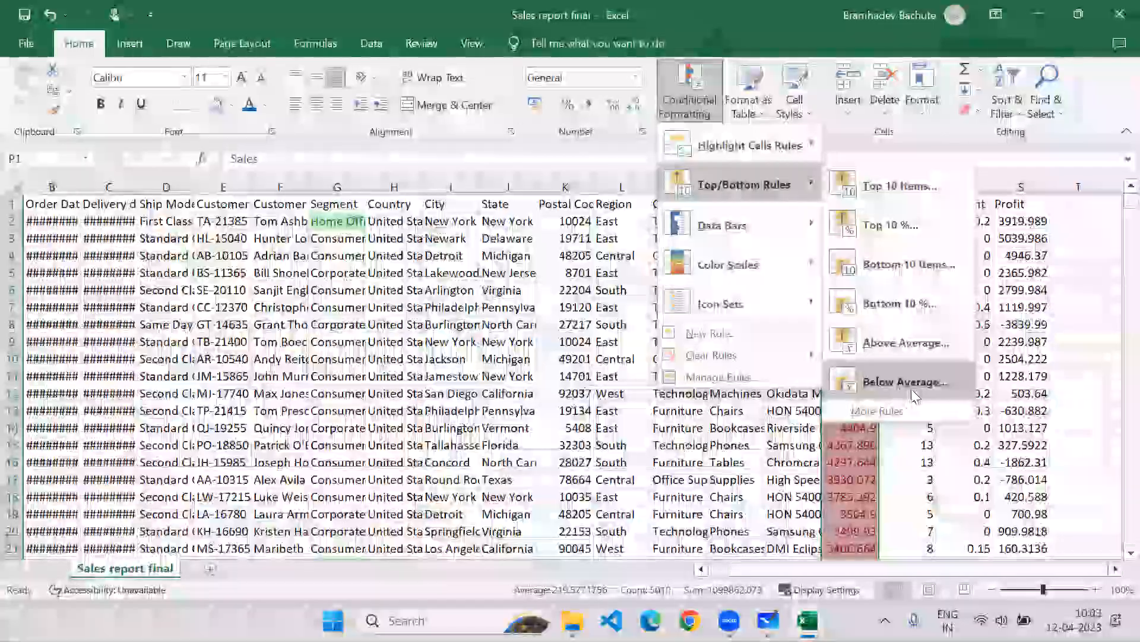
mouse_move(781, 354)
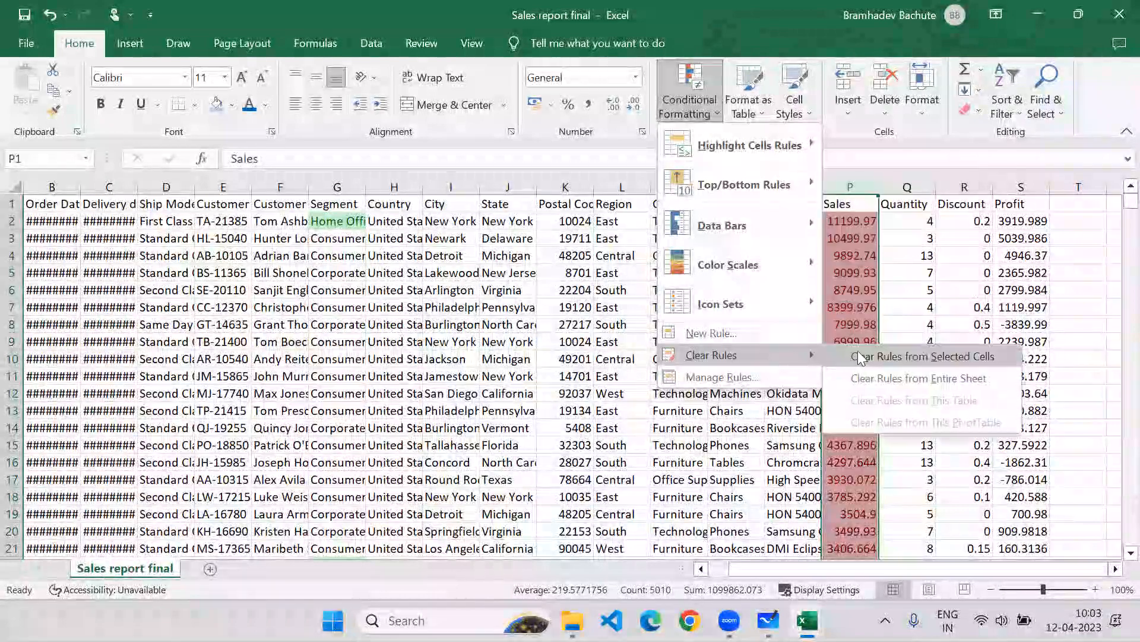
click(885, 379)
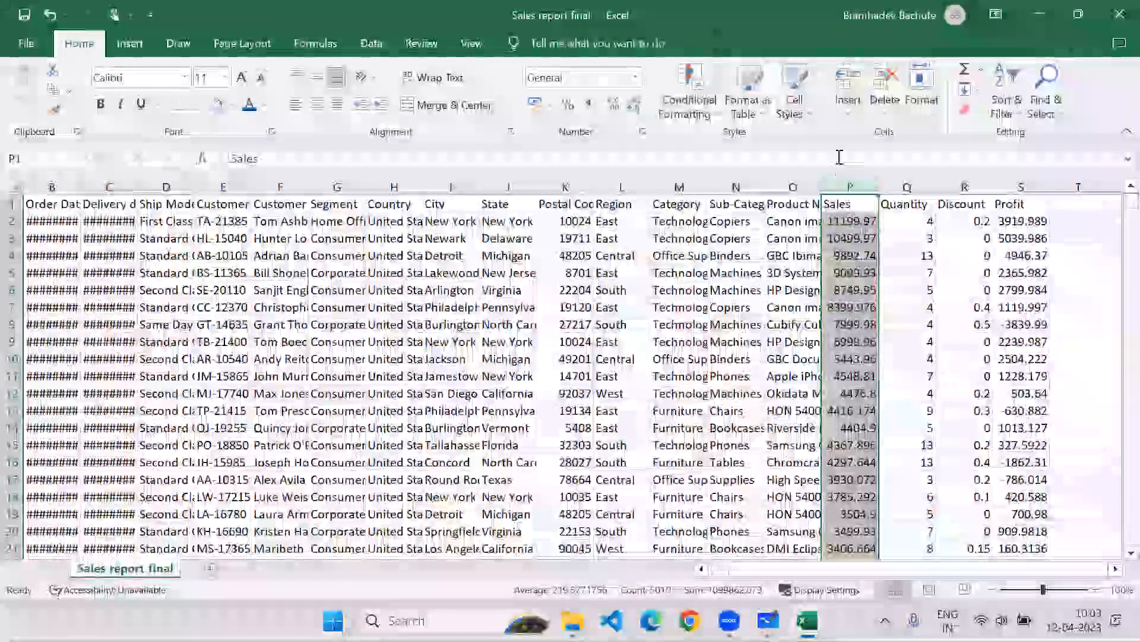
Add green gradient-fill data bars to the Sales column and widen the column to about twice its width.
click(689, 104)
mouse_move(709, 228)
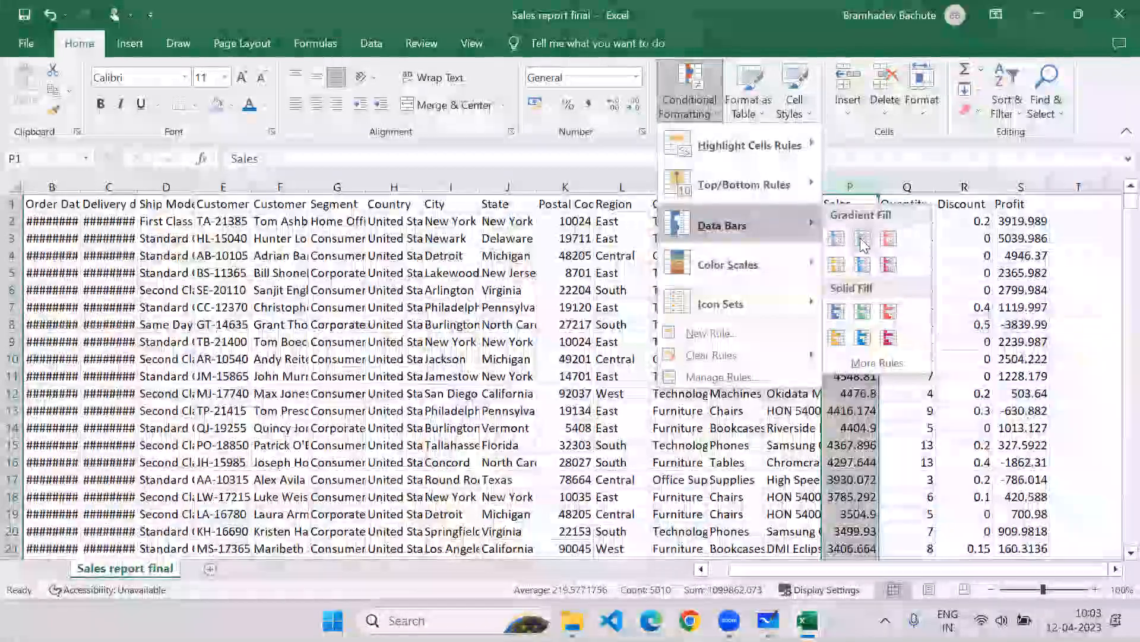
click(862, 238)
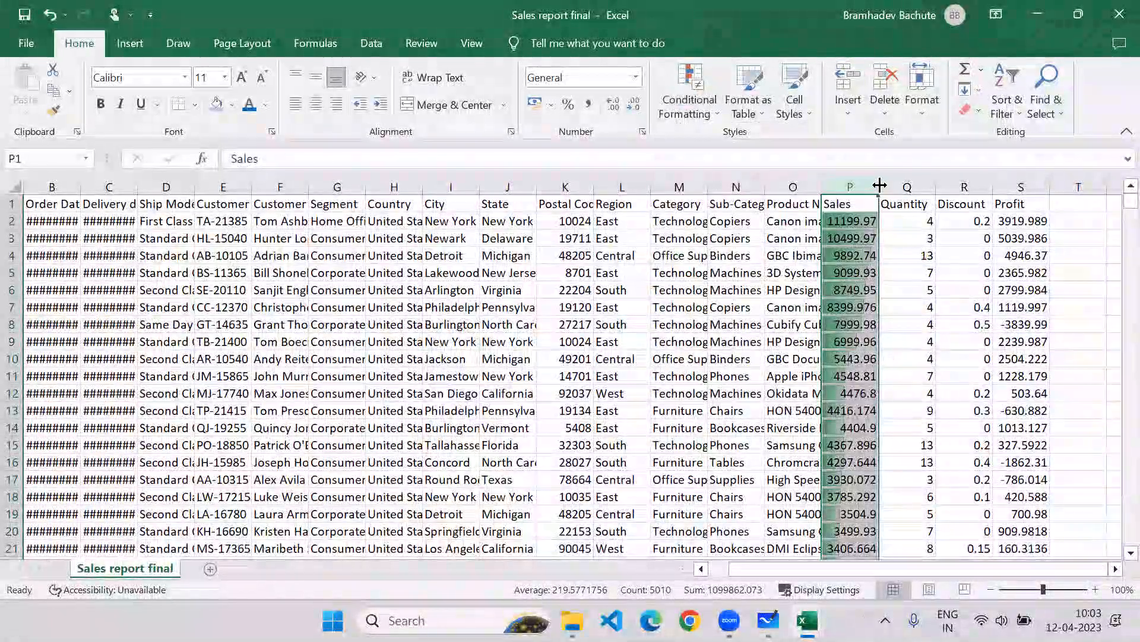
drag(879, 186, 951, 185)
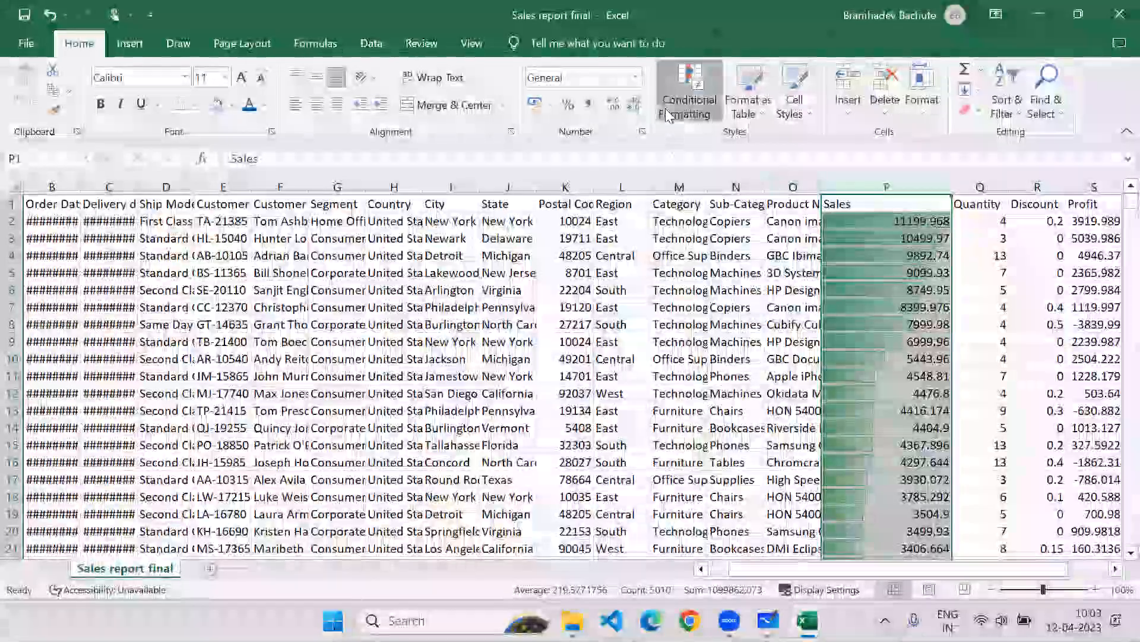
Preview the other data bar styles without applying one, and compare the bar lengths down the Sales column.
click(665, 108)
mouse_move(700, 223)
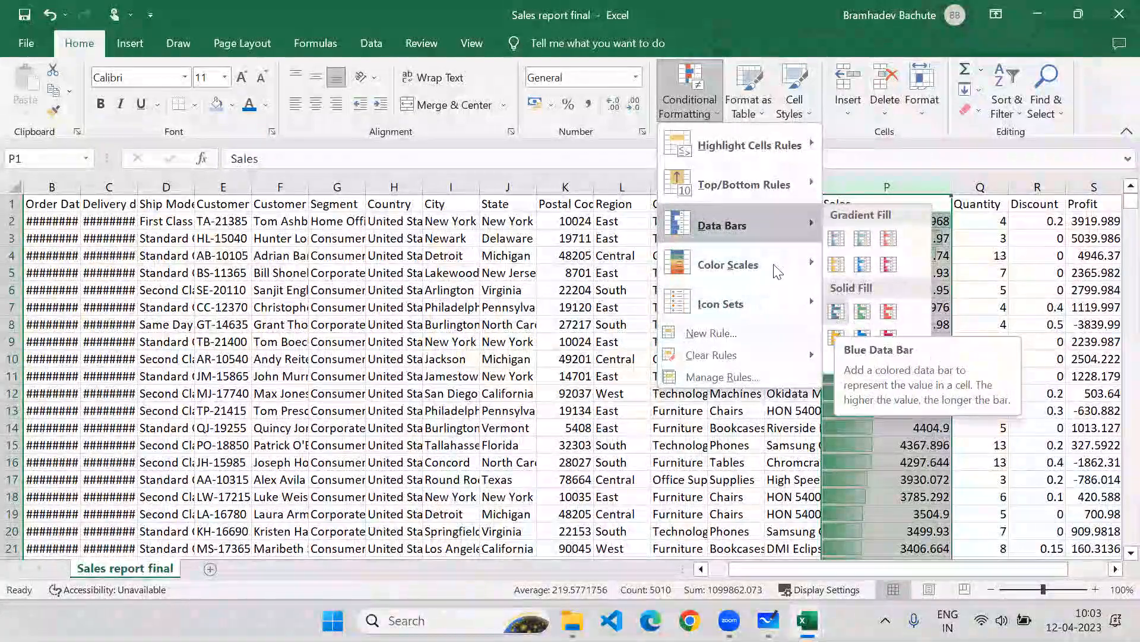
click(960, 184)
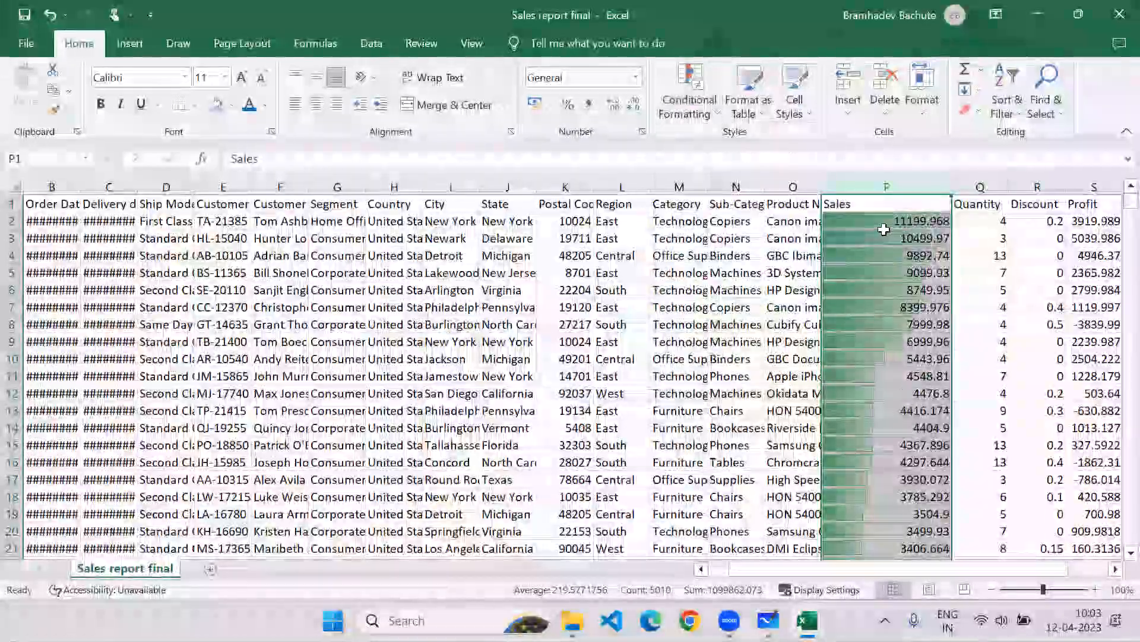
click(863, 222)
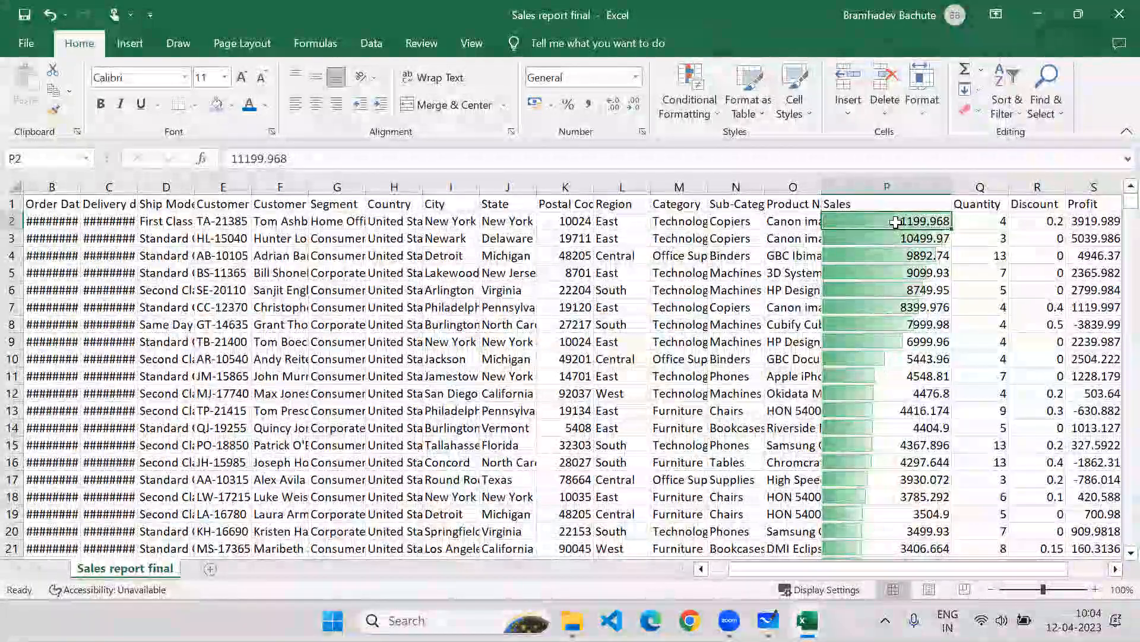
scroll(896, 222, down, 11)
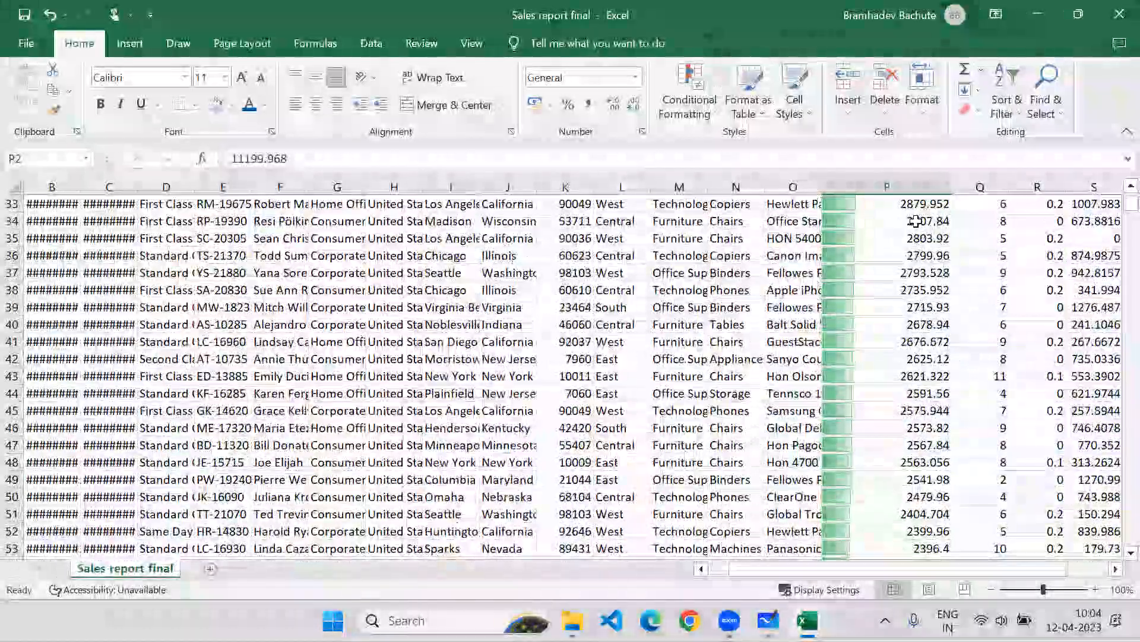
scroll(915, 223, down, 4)
scroll(917, 221, up, 15)
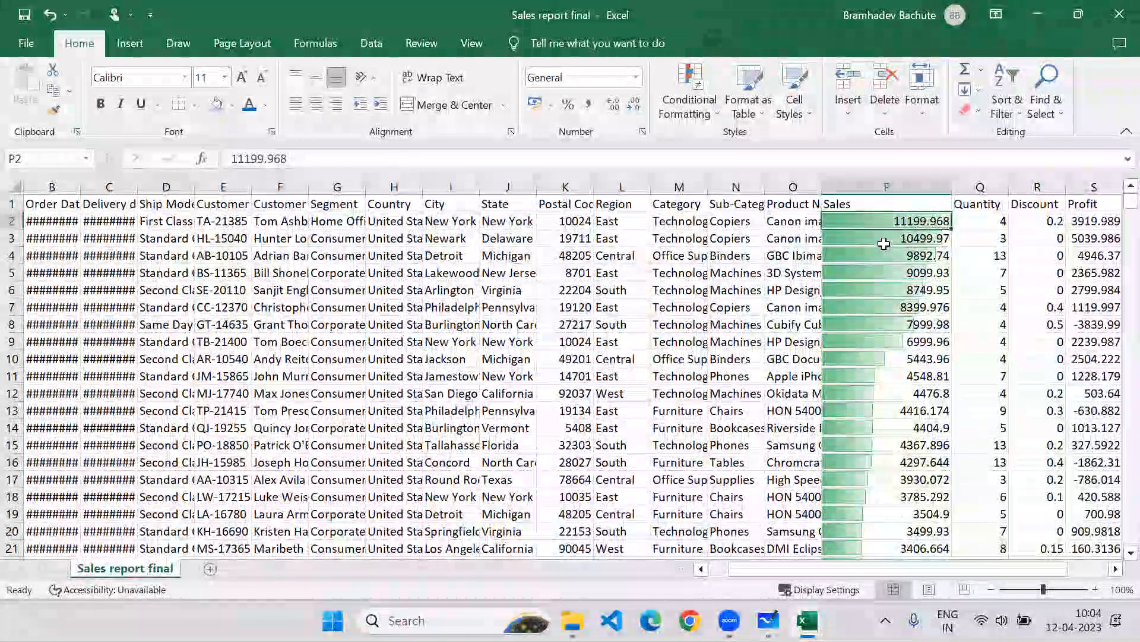
Apply the Red - Yellow - Green Color Scale to cell P2.
click(696, 110)
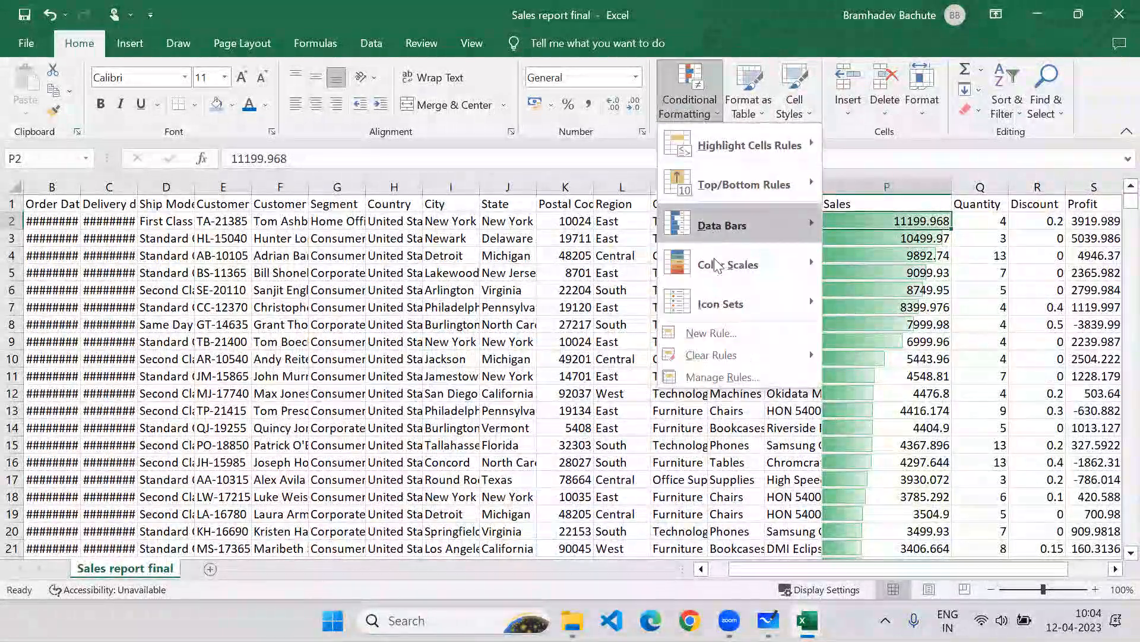
mouse_move(714, 265)
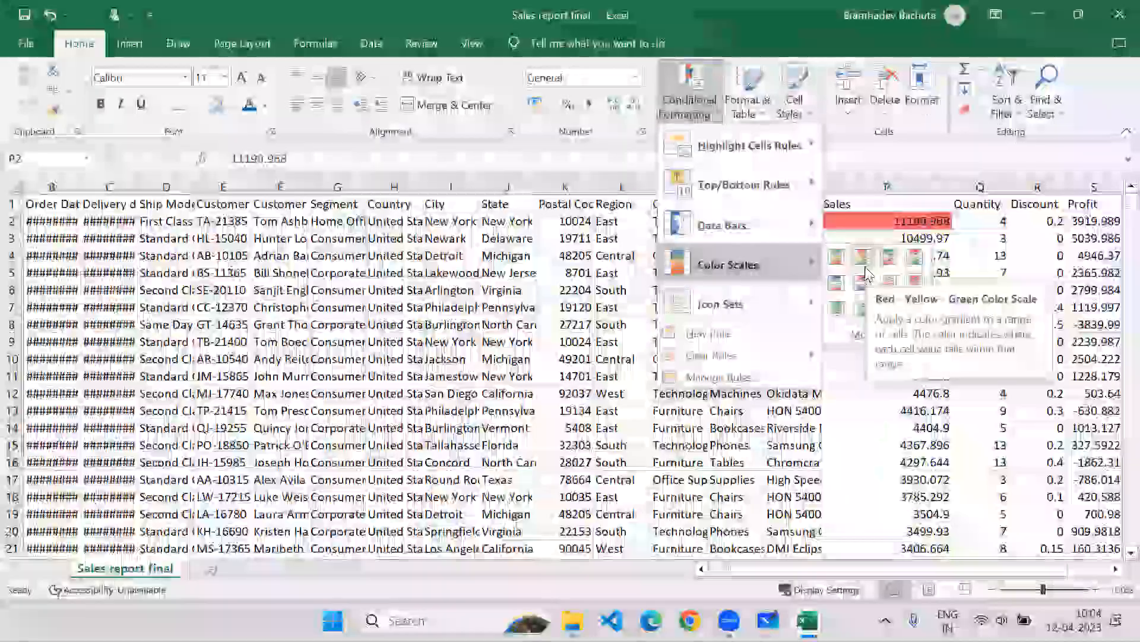
click(865, 266)
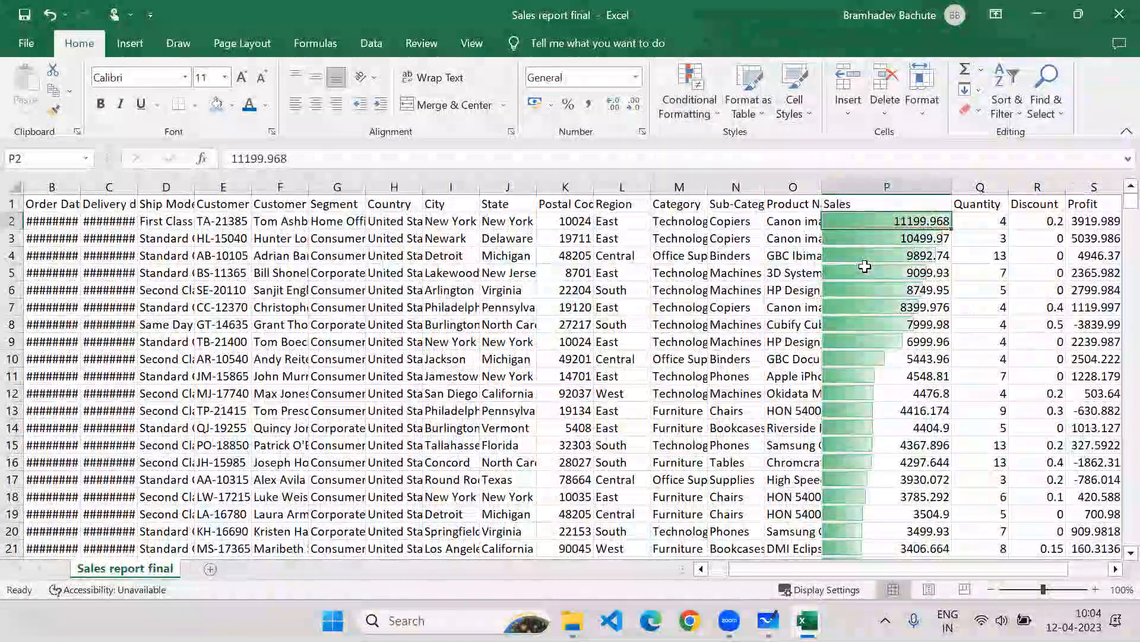
Apply the Red - Yellow - Green Color Scale to the entire Sales column.
click(863, 187)
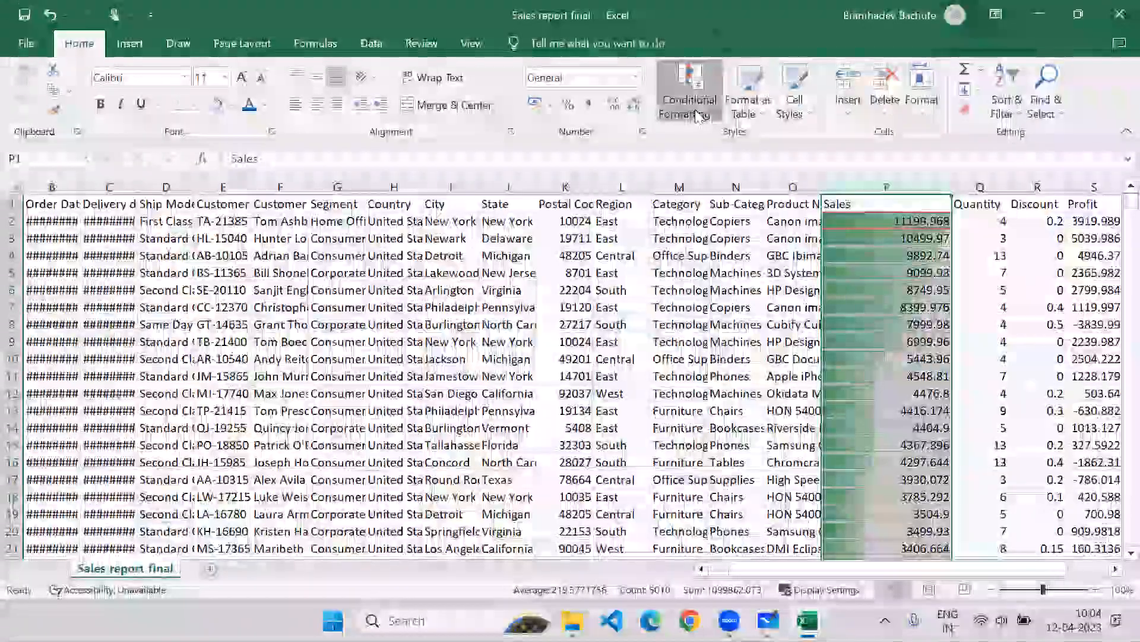
click(689, 95)
mouse_move(727, 268)
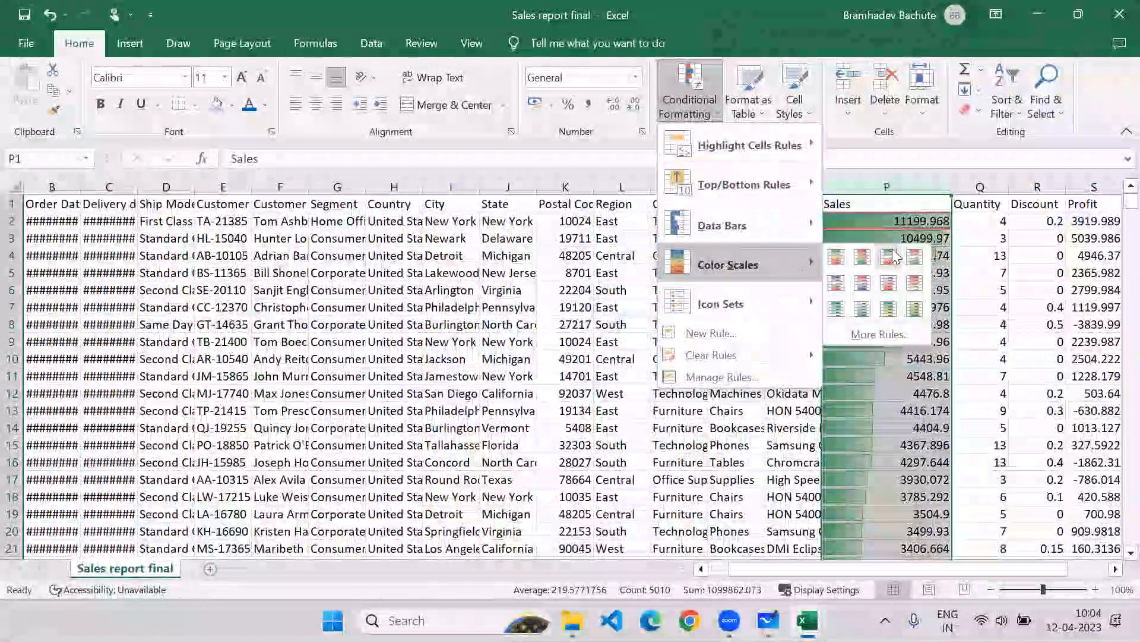
click(846, 255)
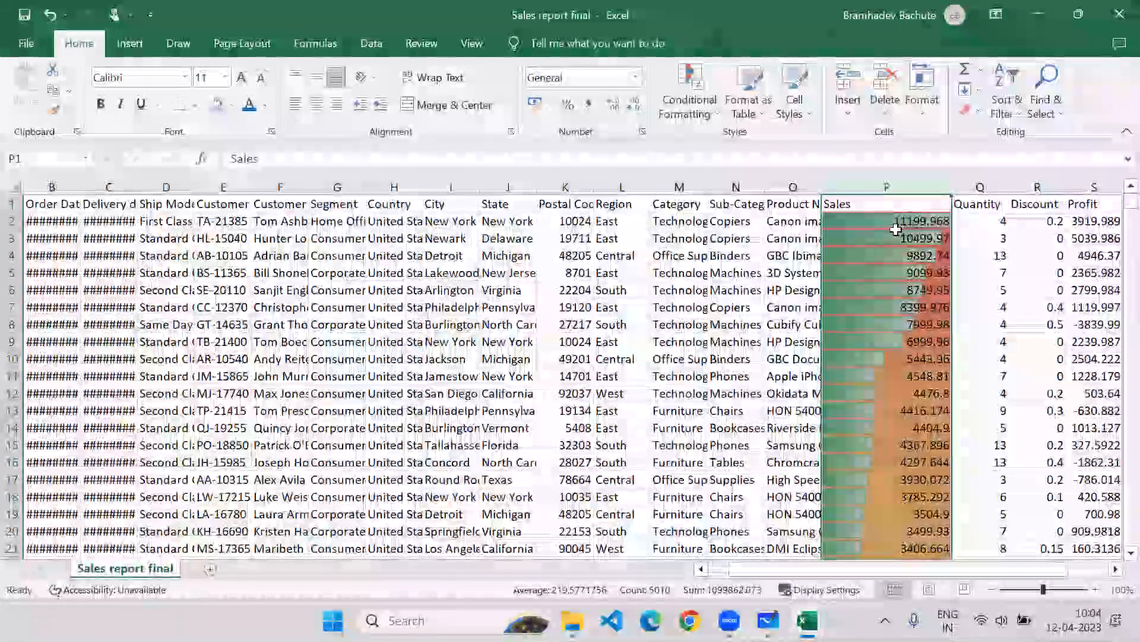
Examine the color scale down to the last row of the Sales column and return to its header.
scroll(884, 229, down, 11)
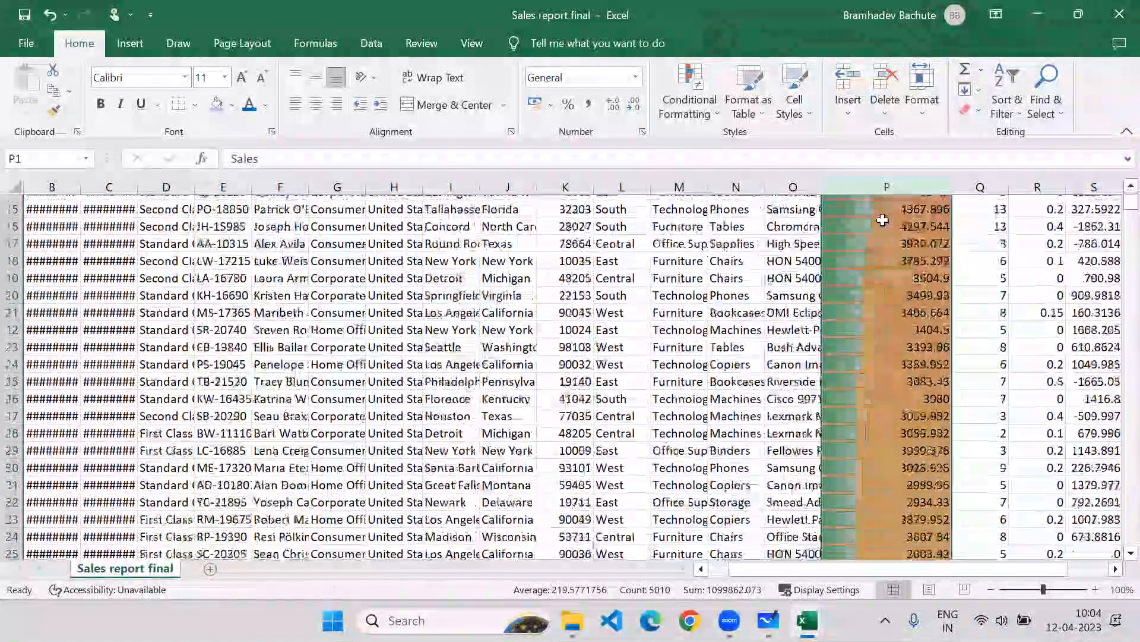
scroll(886, 240, down, 20)
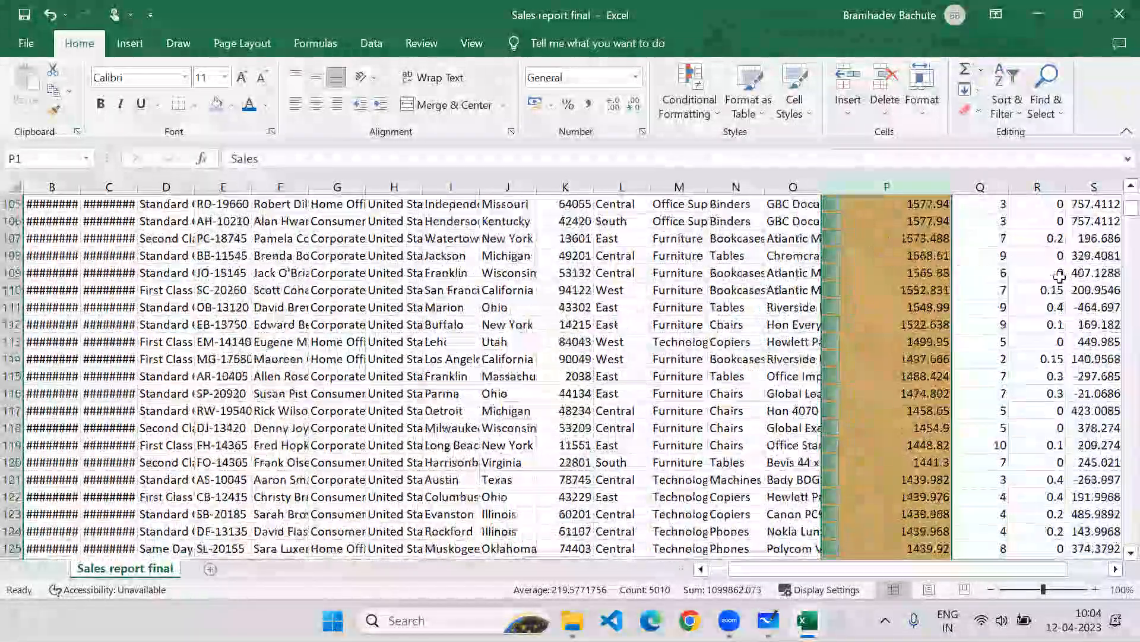
click(934, 290)
key(ctrl+Down)
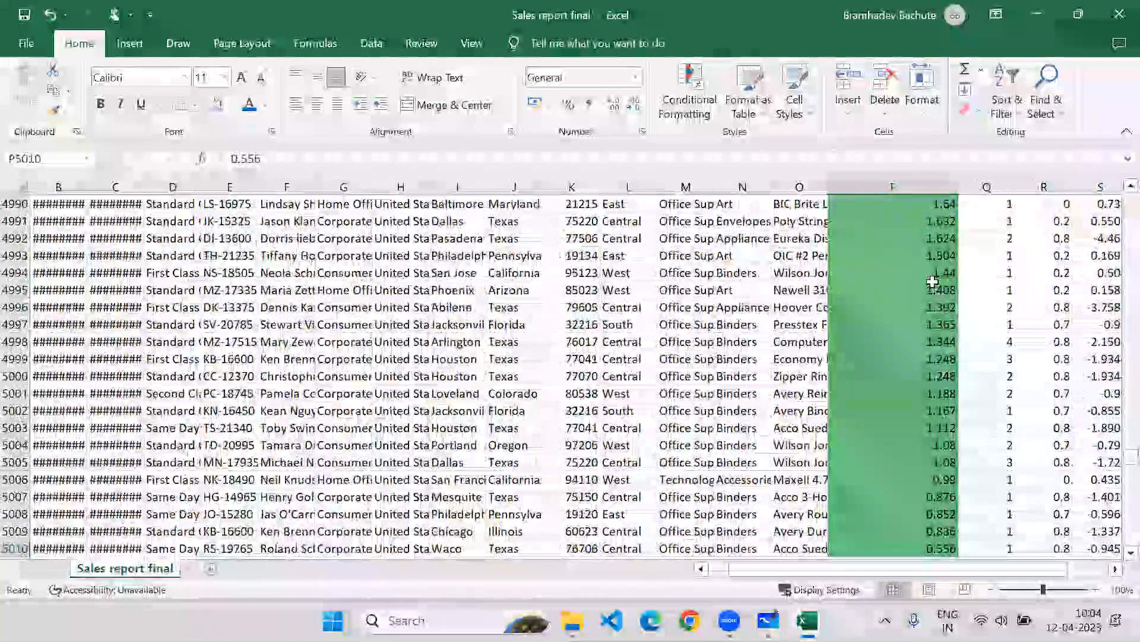
key(ctrl+Up)
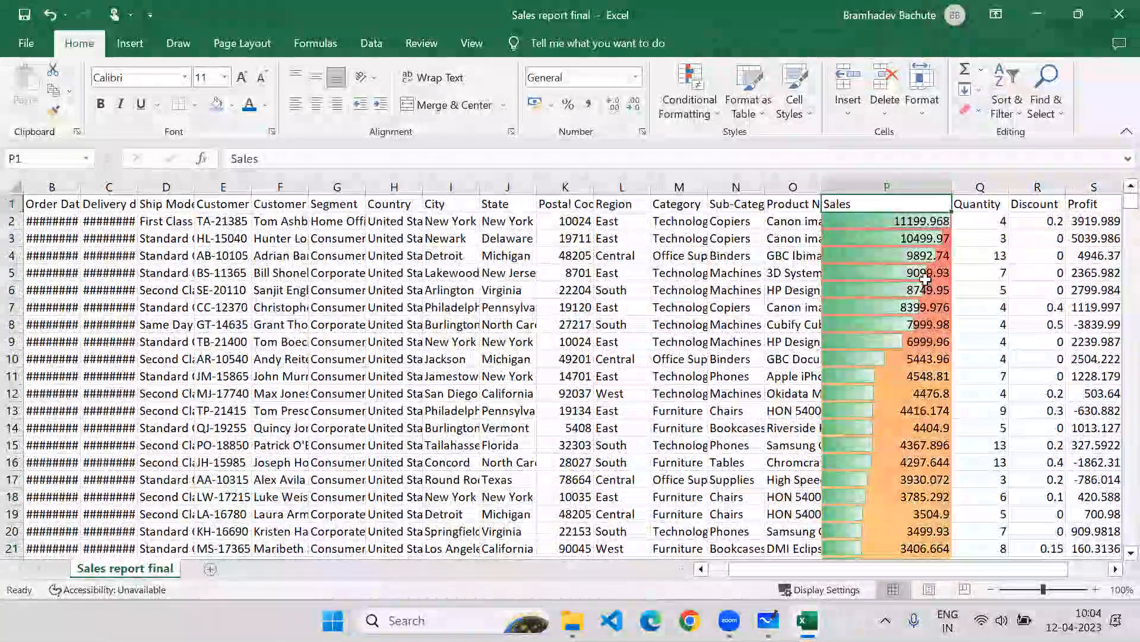
Apply the three colored arrows directional icon set to the entire Quantity column.
click(703, 110)
mouse_move(702, 277)
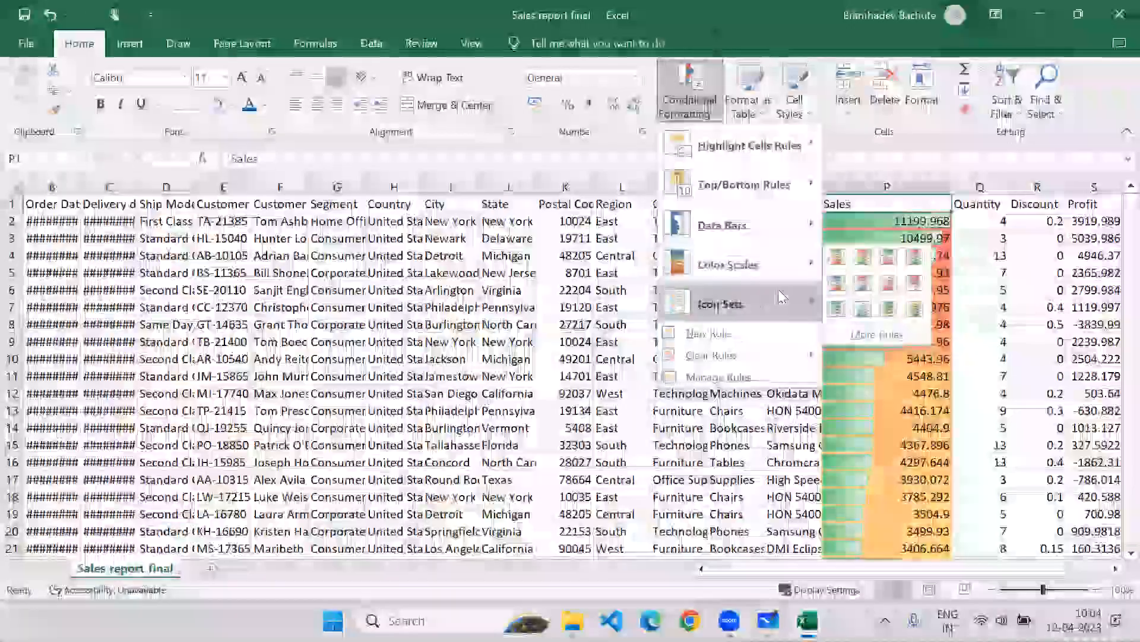
mouse_move(738, 302)
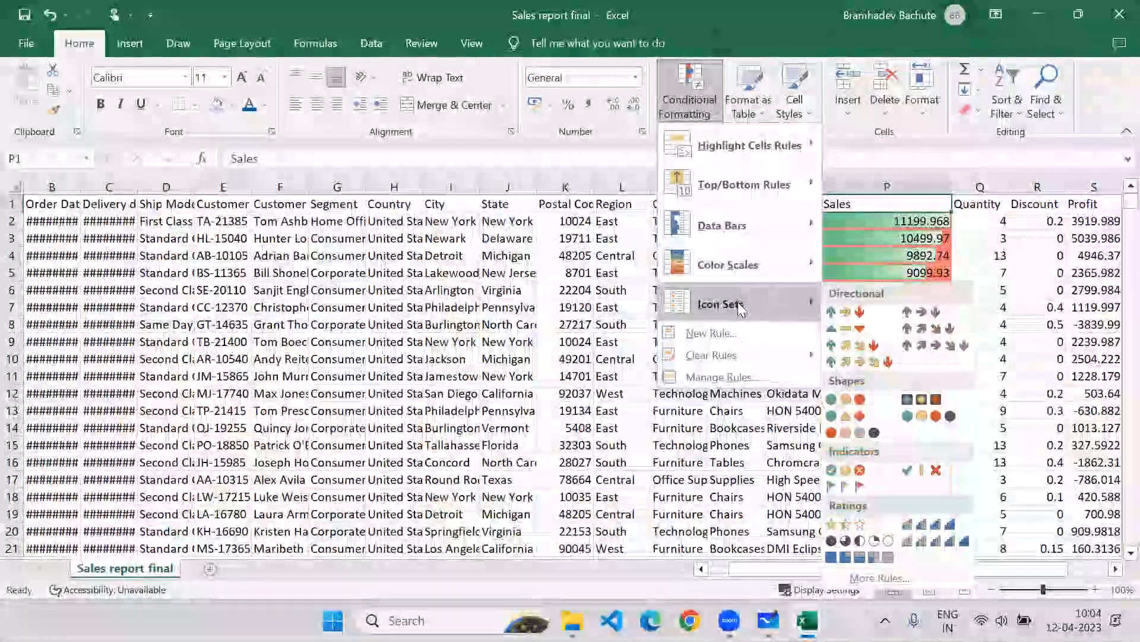
mouse_move(796, 265)
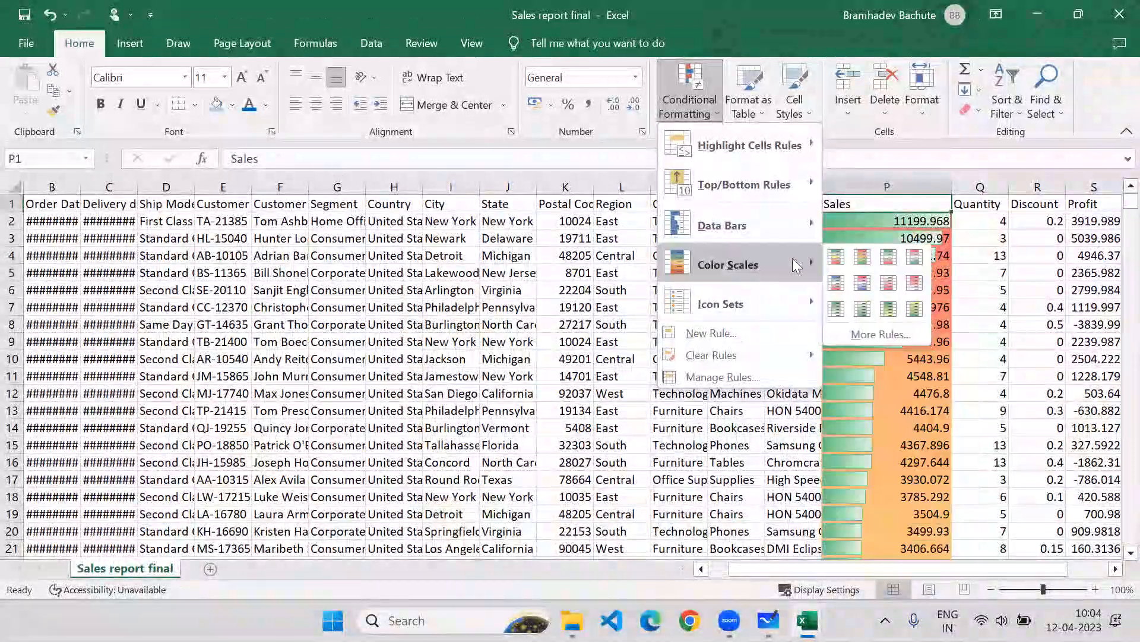
click(981, 186)
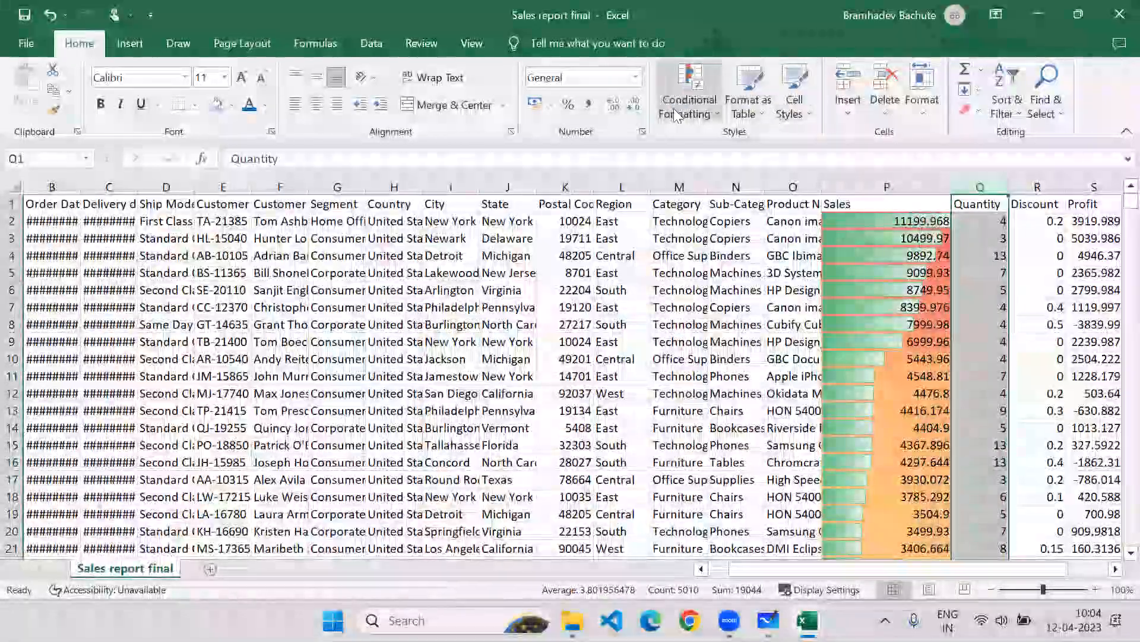
click(689, 95)
mouse_move(719, 305)
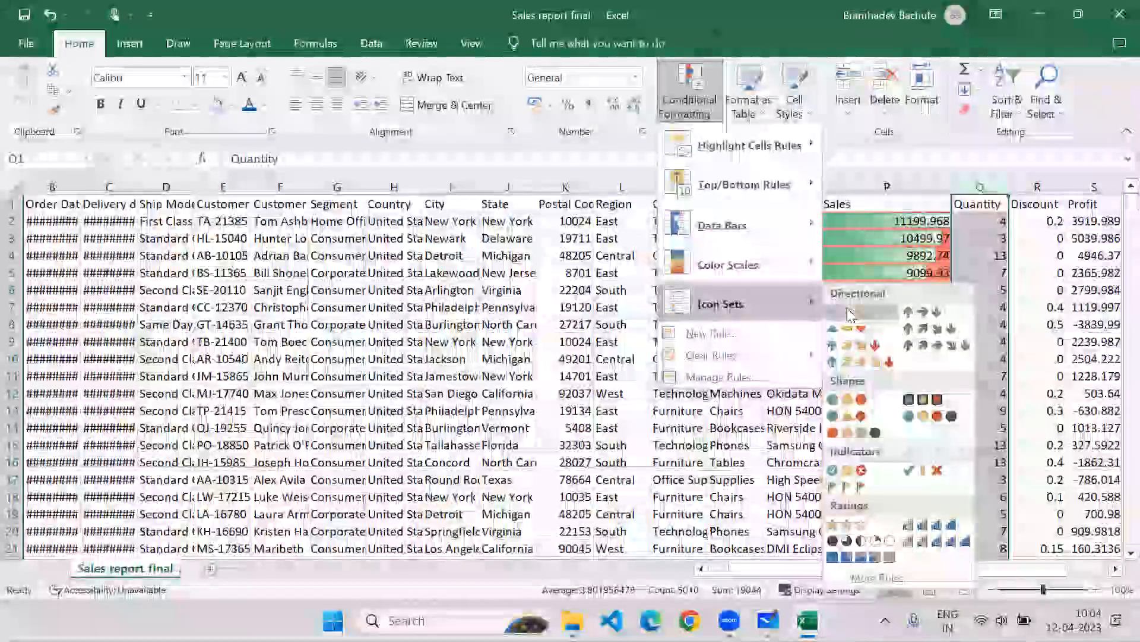
click(846, 310)
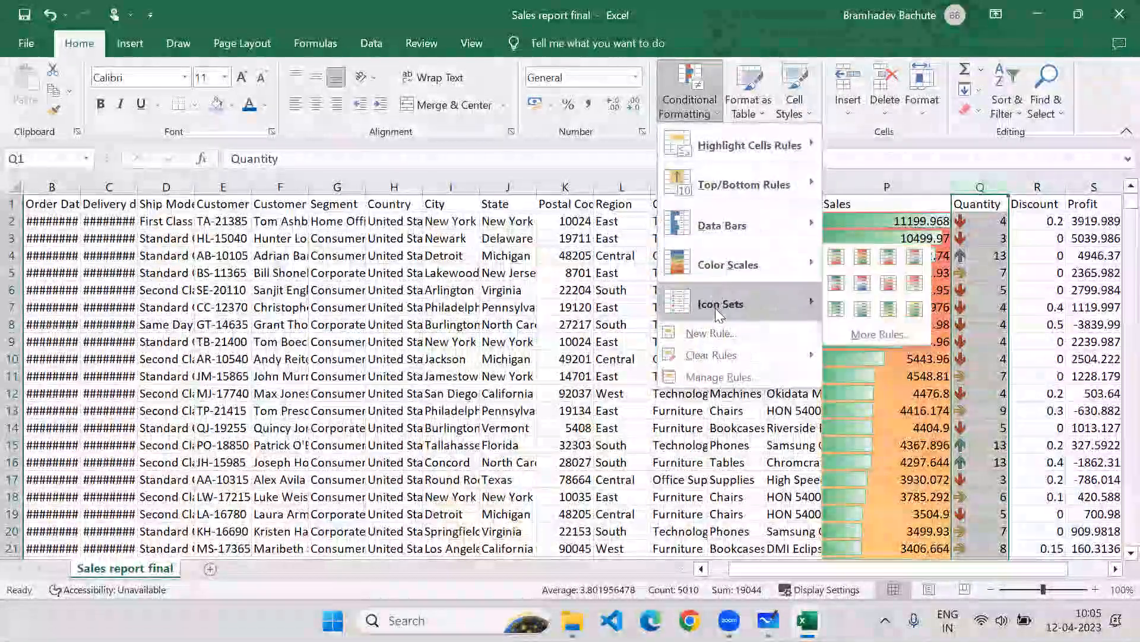
Clear all conditional formatting rules from the entire sheet.
mouse_move(747, 313)
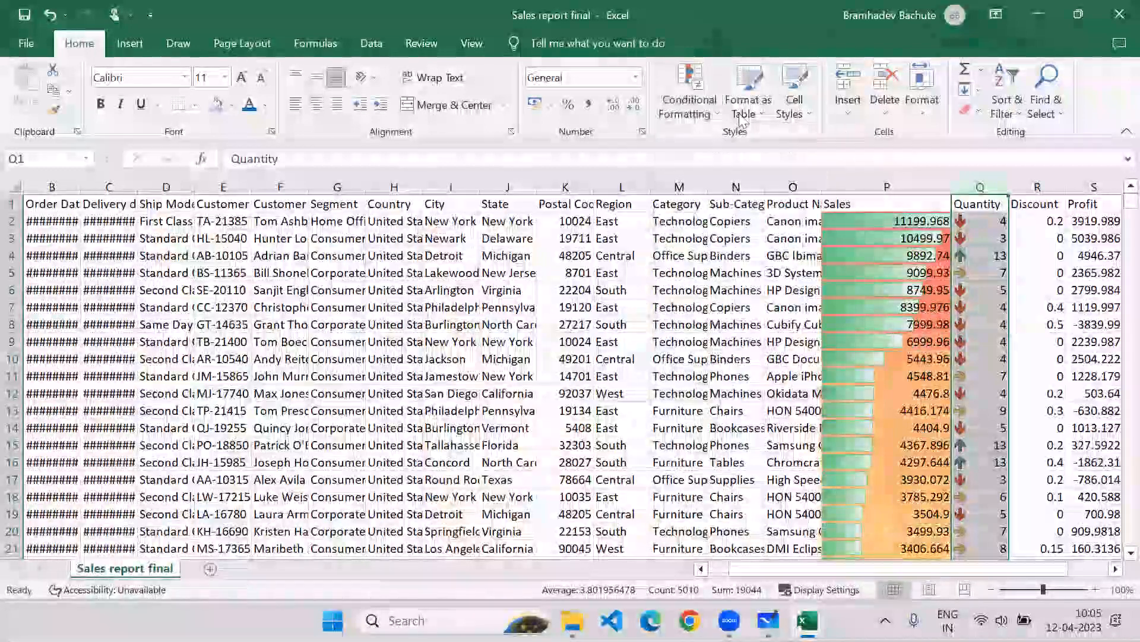
click(704, 106)
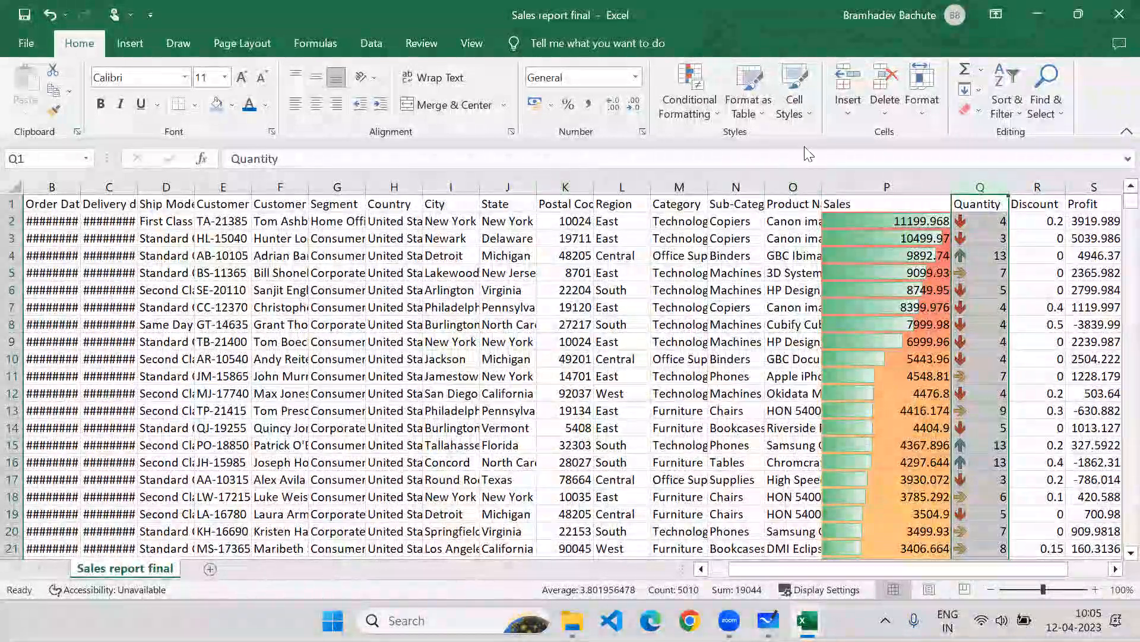
click(668, 110)
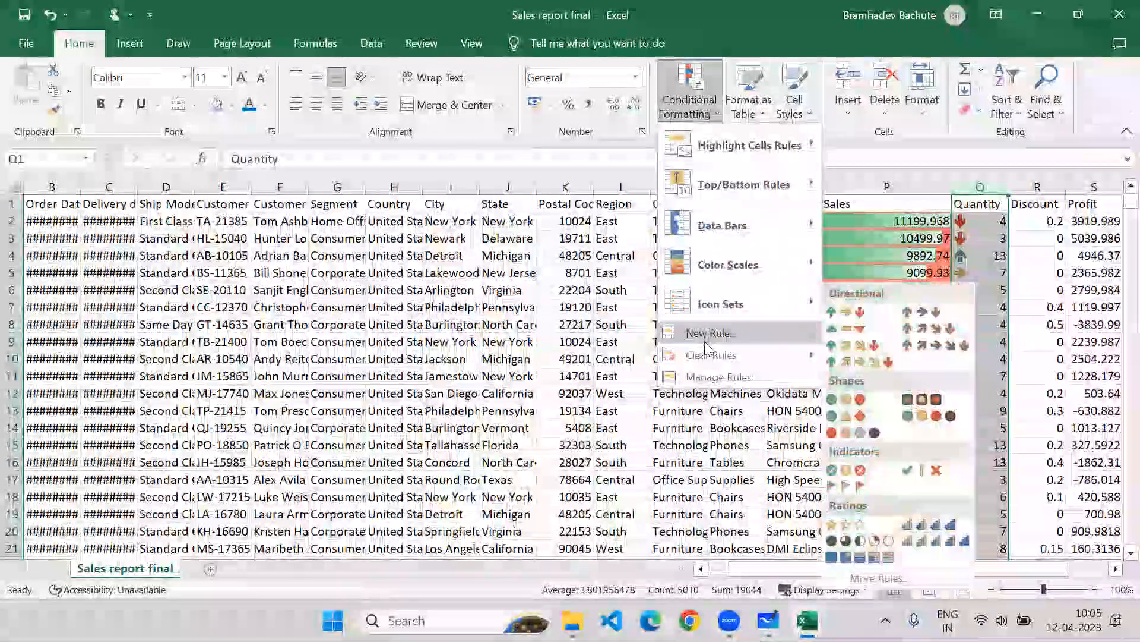
mouse_move(749, 356)
click(874, 378)
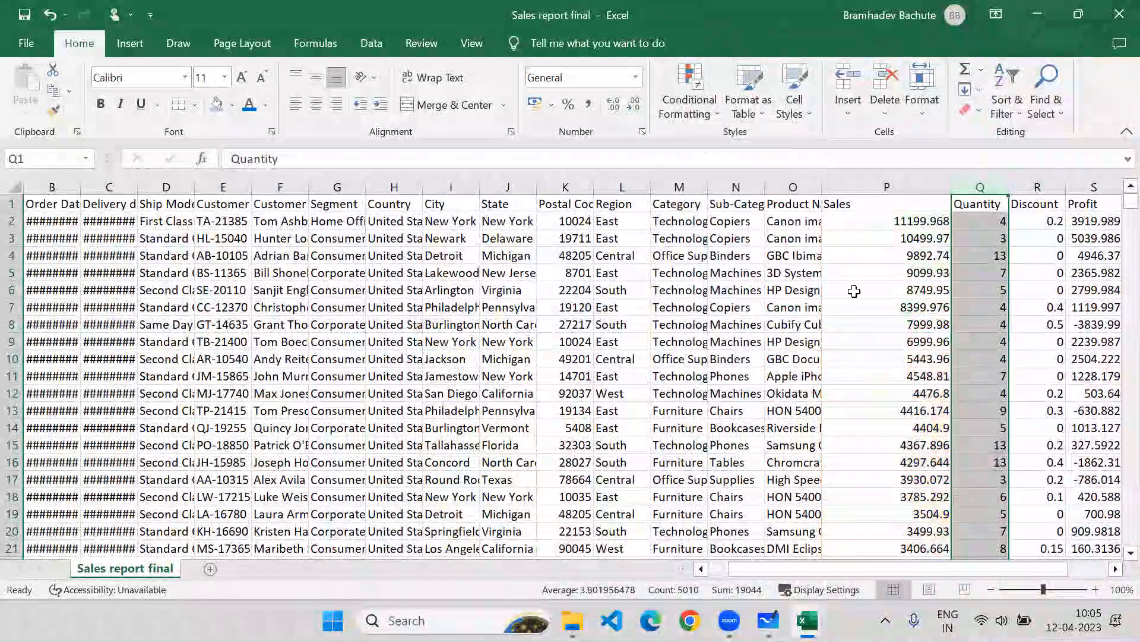
click(718, 115)
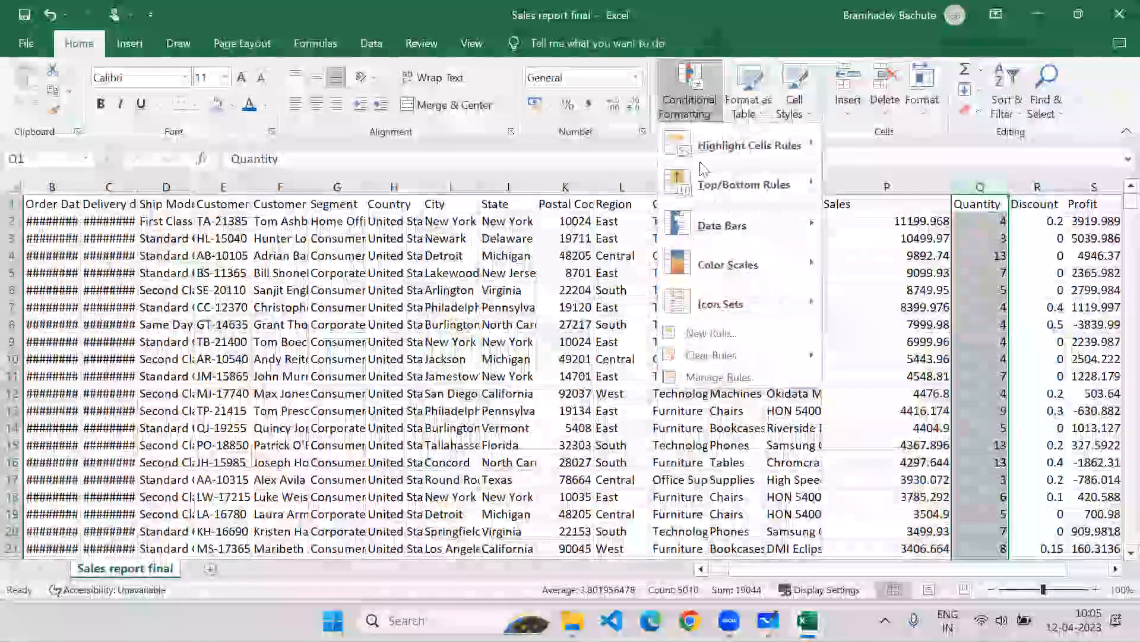
click(879, 156)
Format the whole sales data range as a table with headers, using the light style with a blue header row.
click(66, 203)
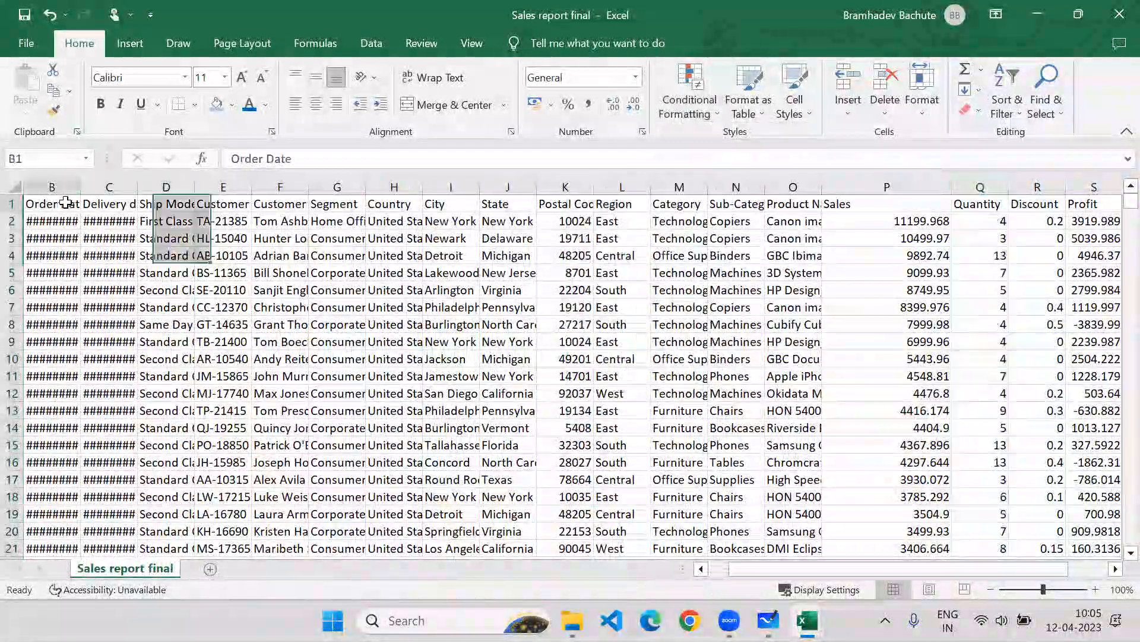
key(ctrl+a)
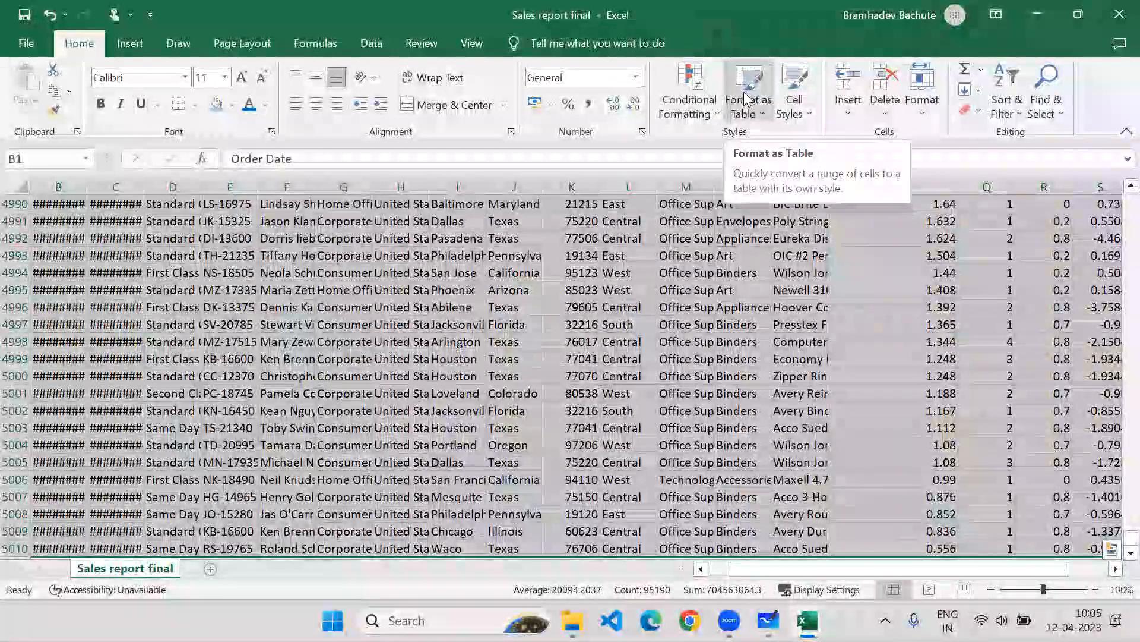
click(747, 110)
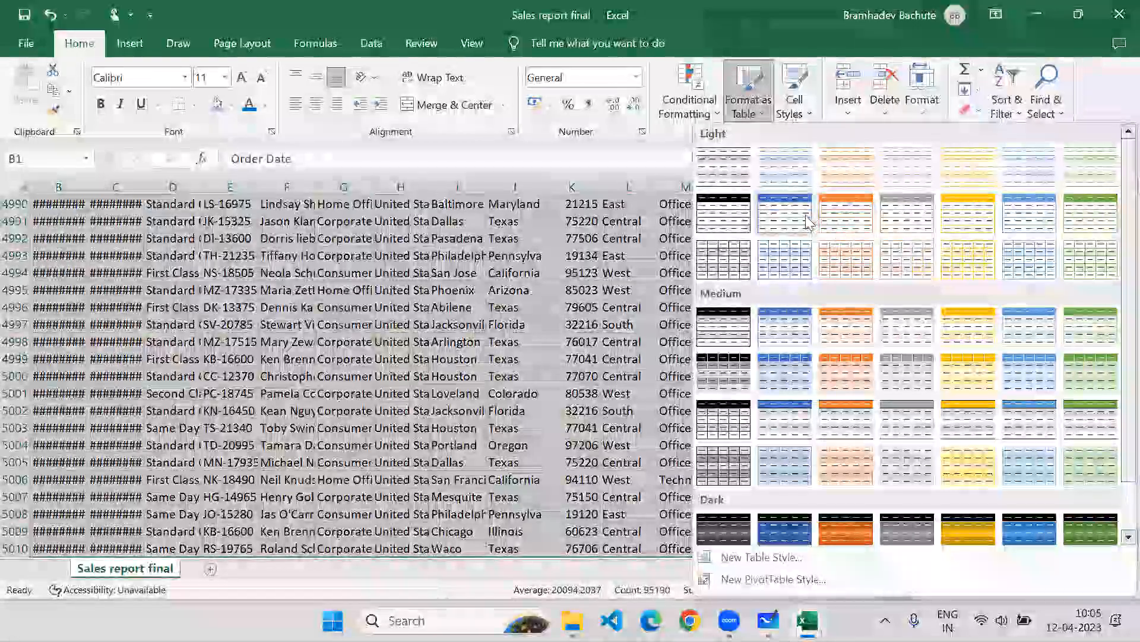
click(809, 222)
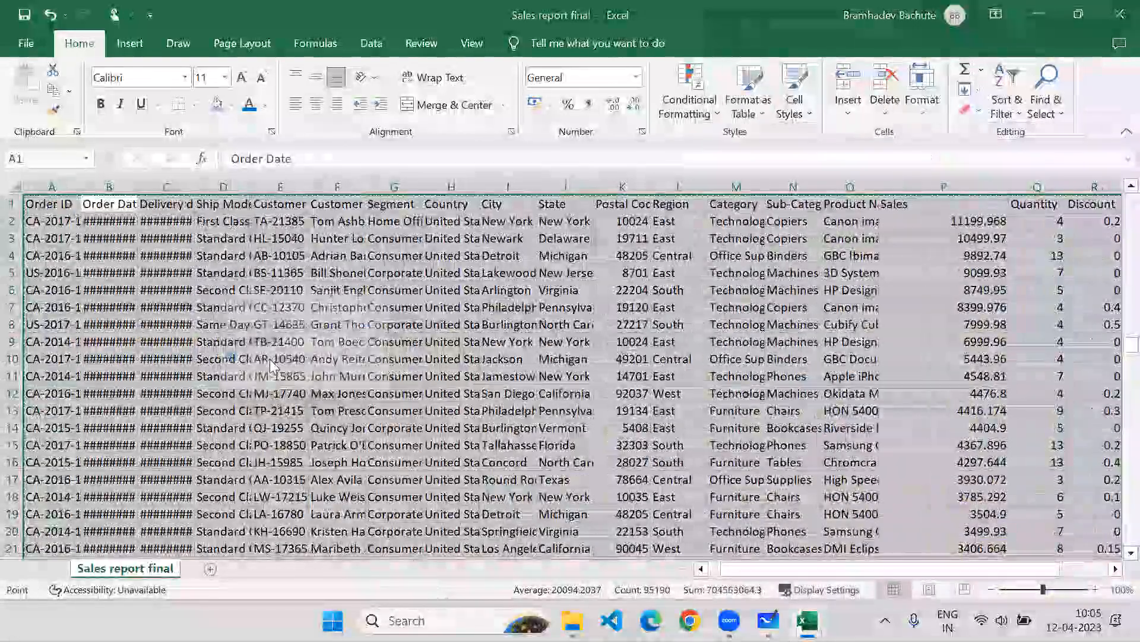
key(Return)
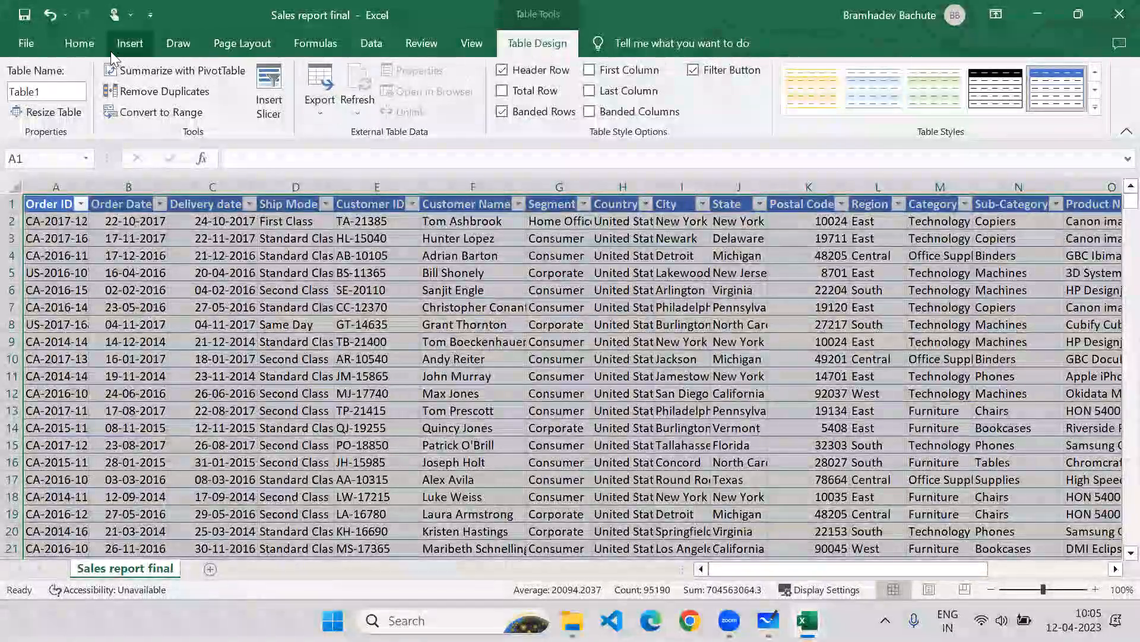
Try the Bad cell style and the Good cell style on the whole table.
click(82, 47)
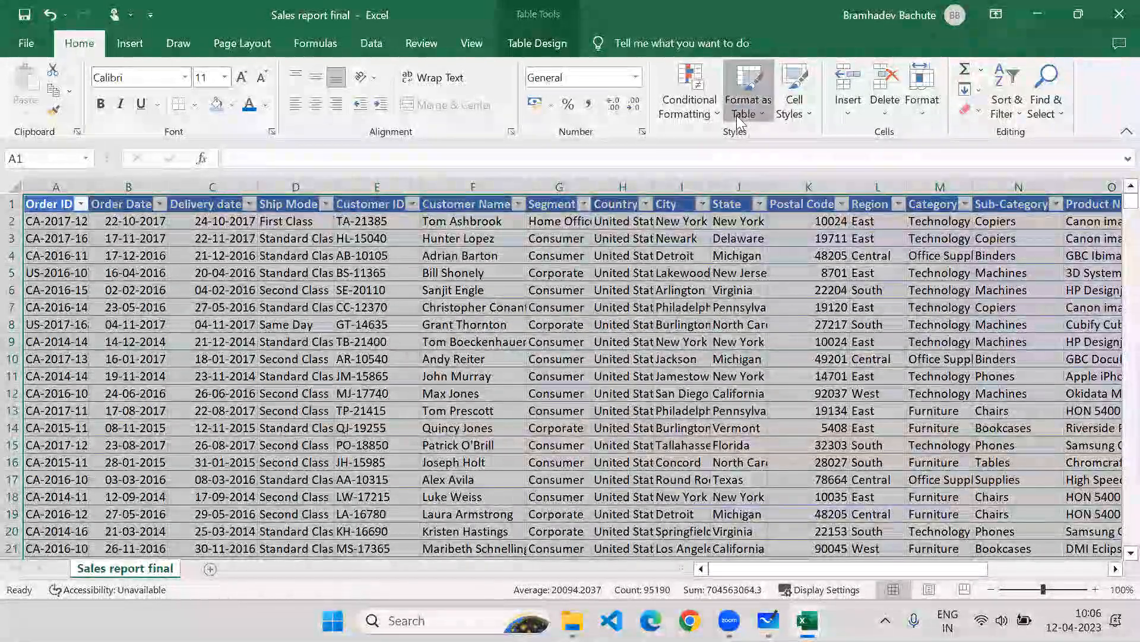
click(737, 115)
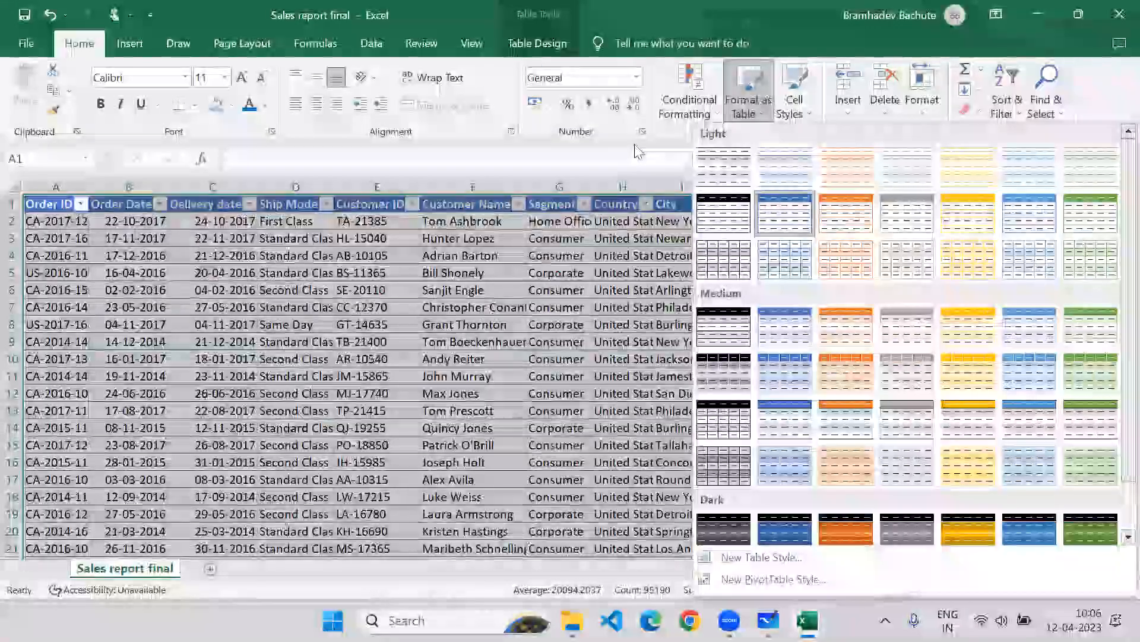
click(634, 147)
click(798, 115)
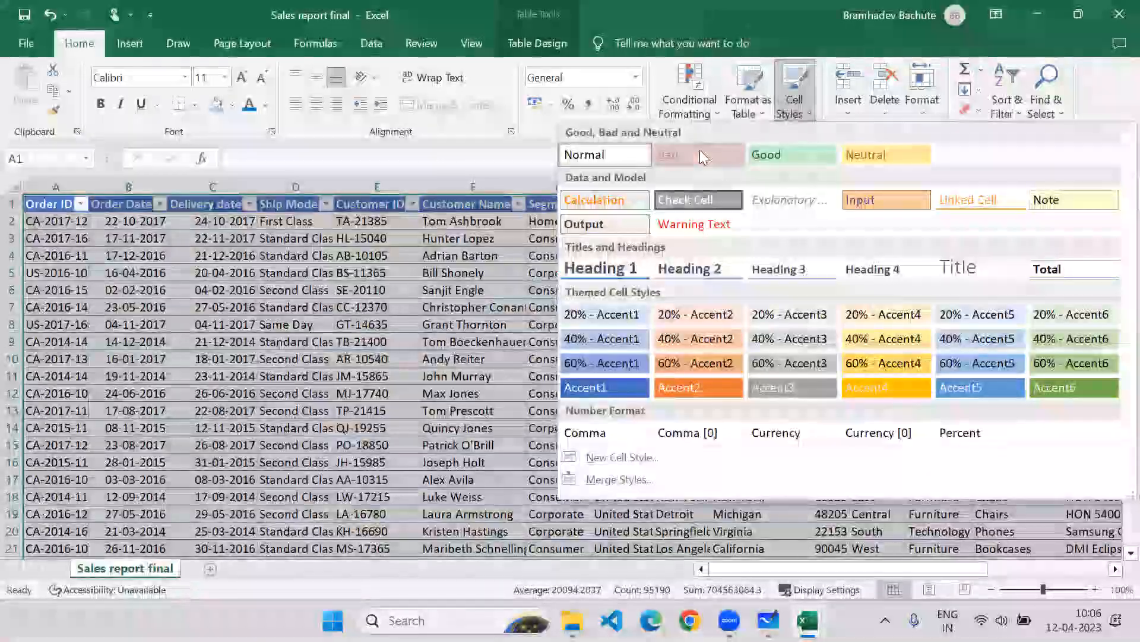
click(700, 152)
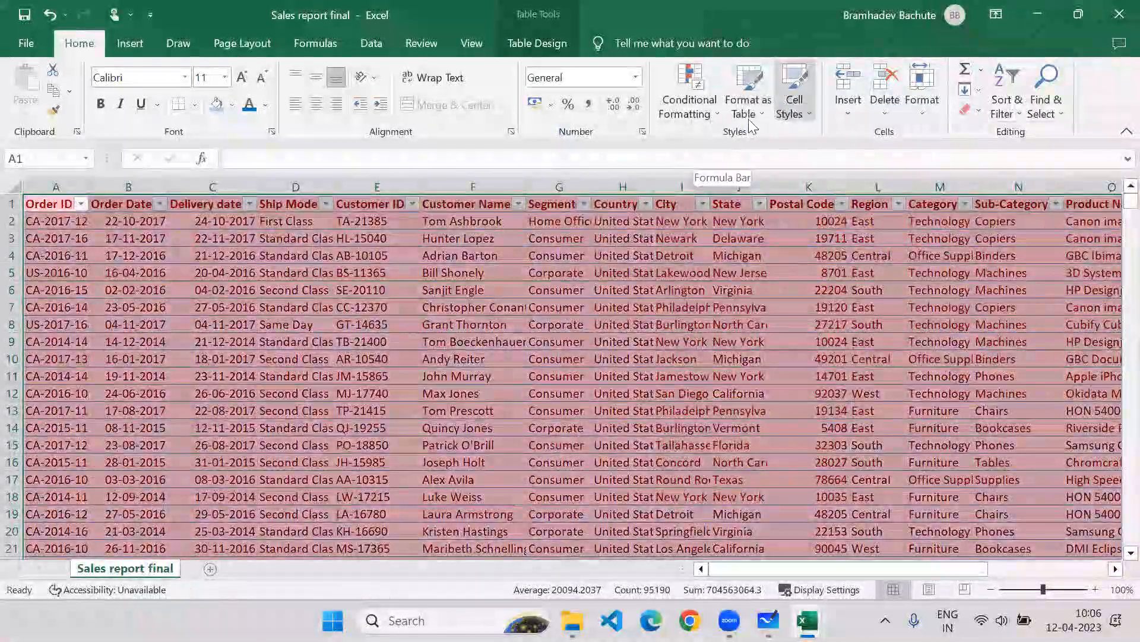
click(798, 119)
click(796, 153)
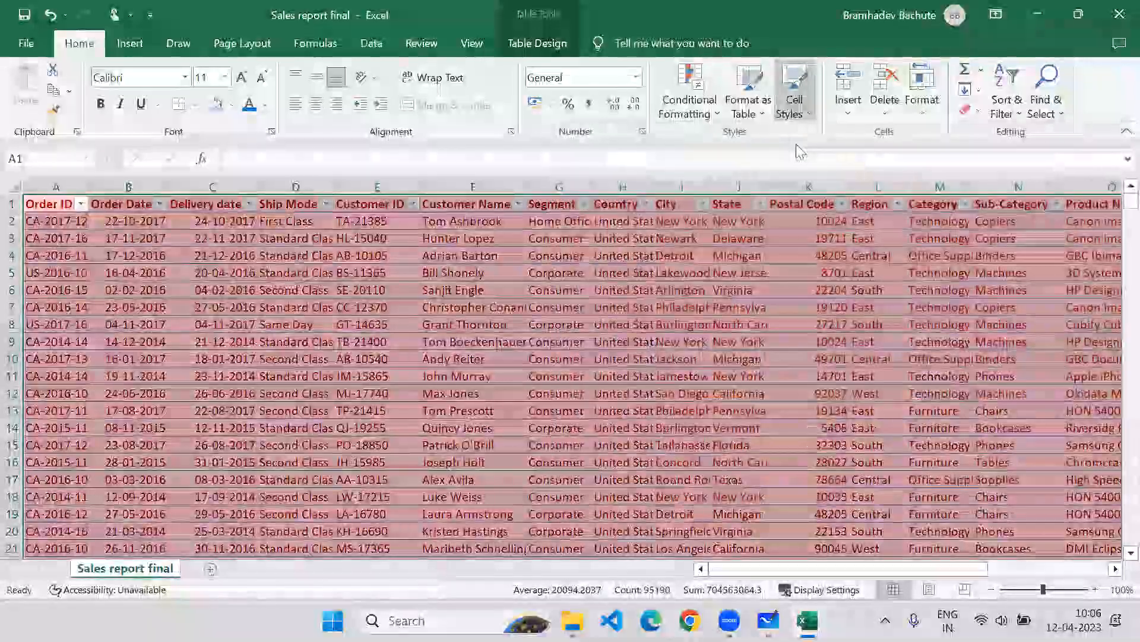
Apply the Normal cell style to the whole table and deselect it.
click(807, 113)
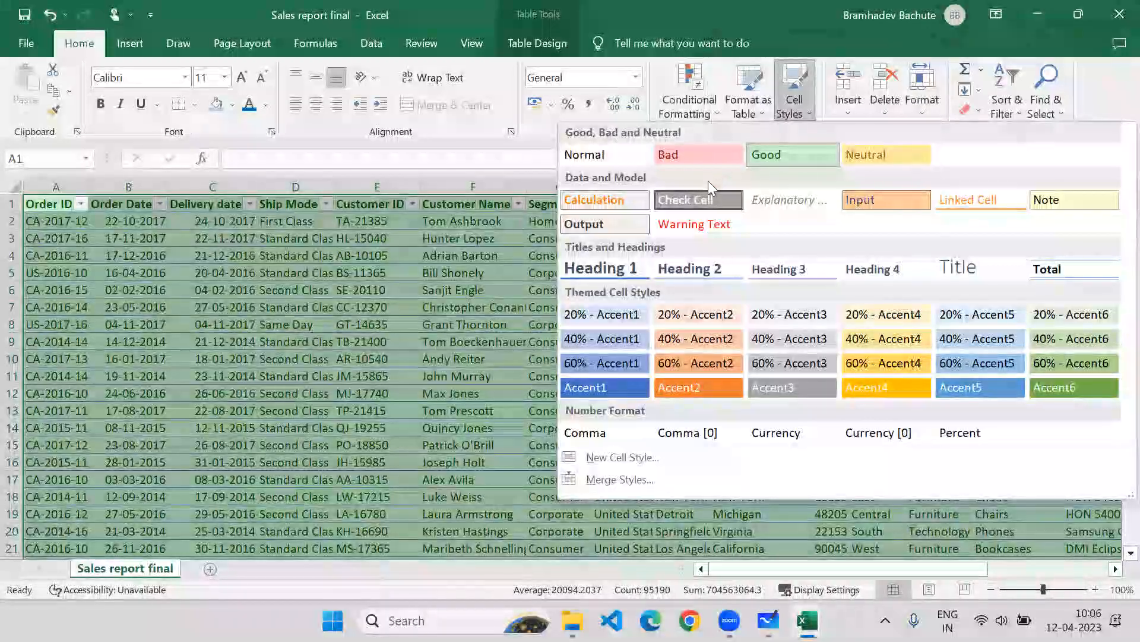
click(621, 156)
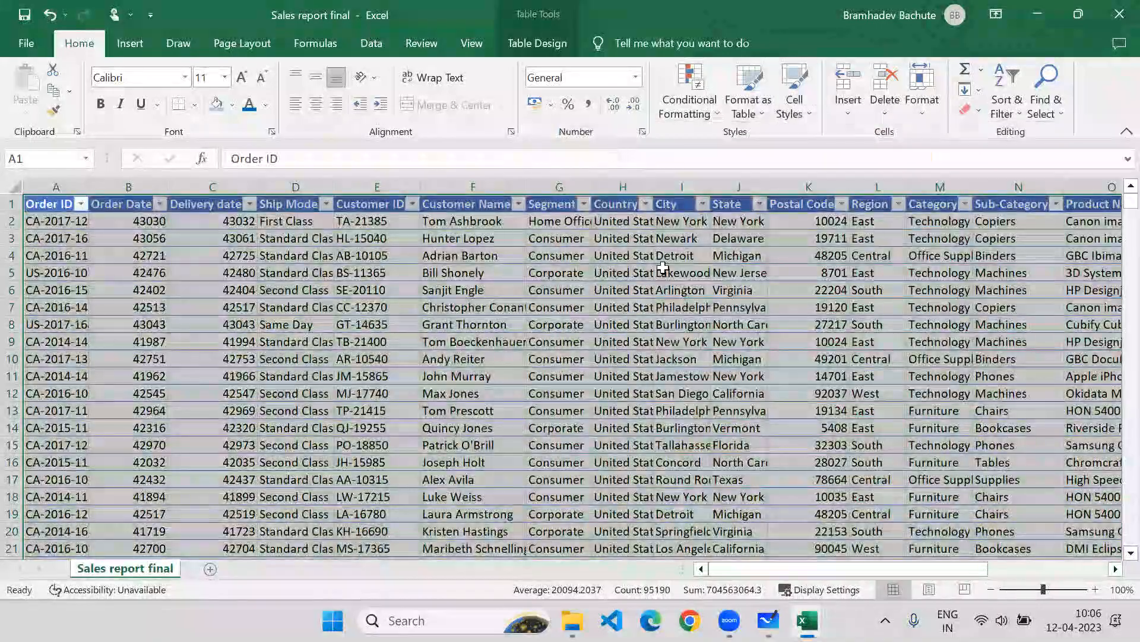
click(717, 290)
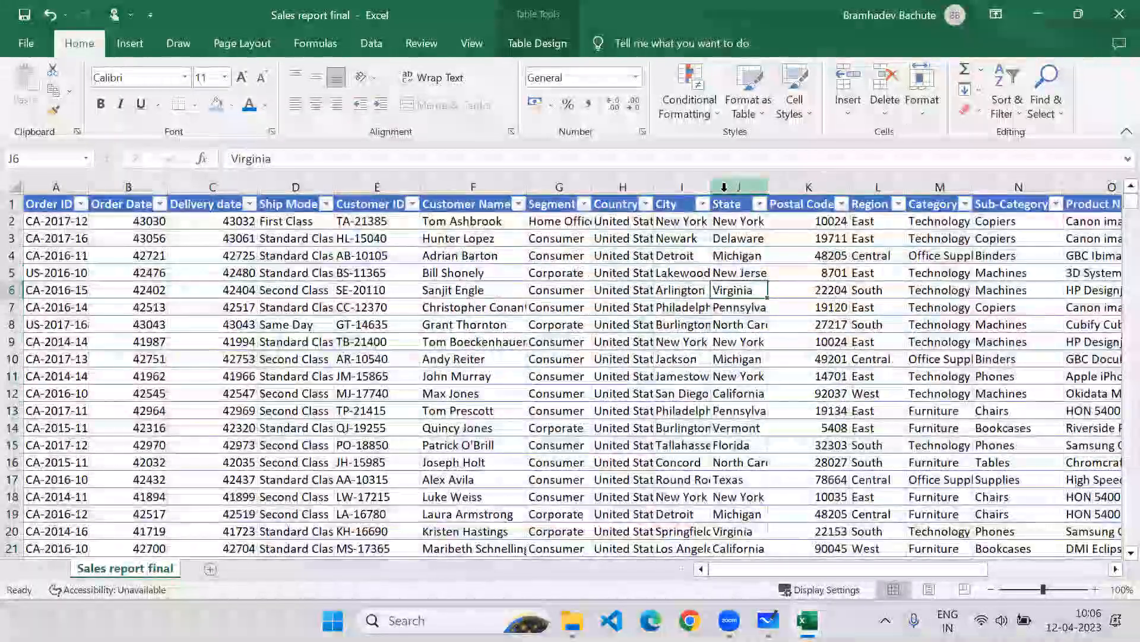
Insert two blank columns between the Country and City columns.
drag(668, 186, 737, 187)
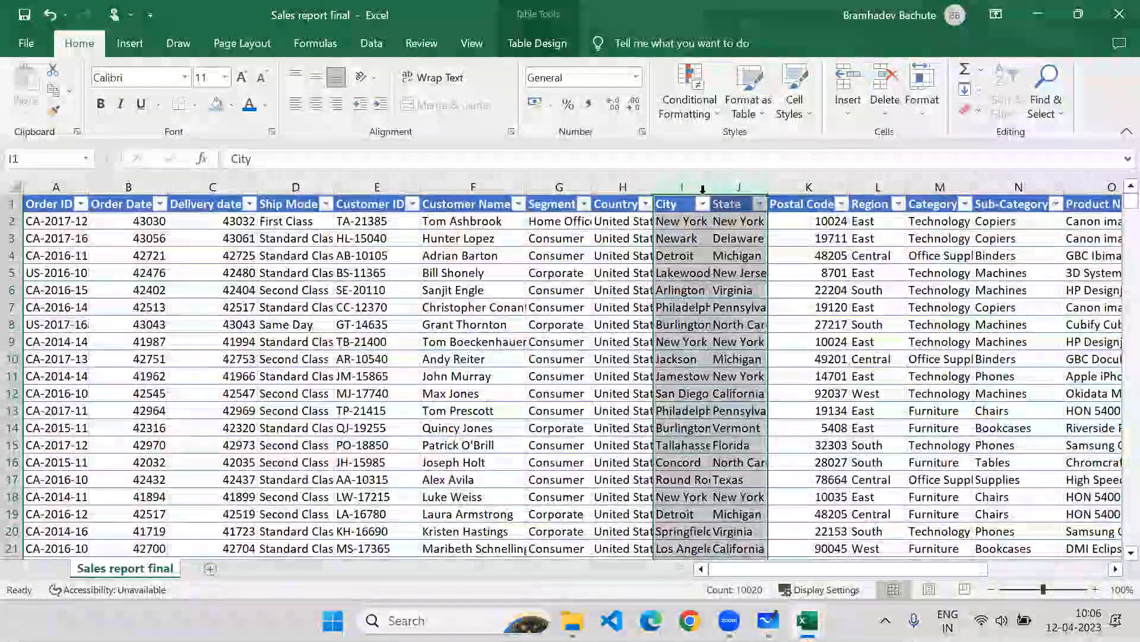
click(683, 181)
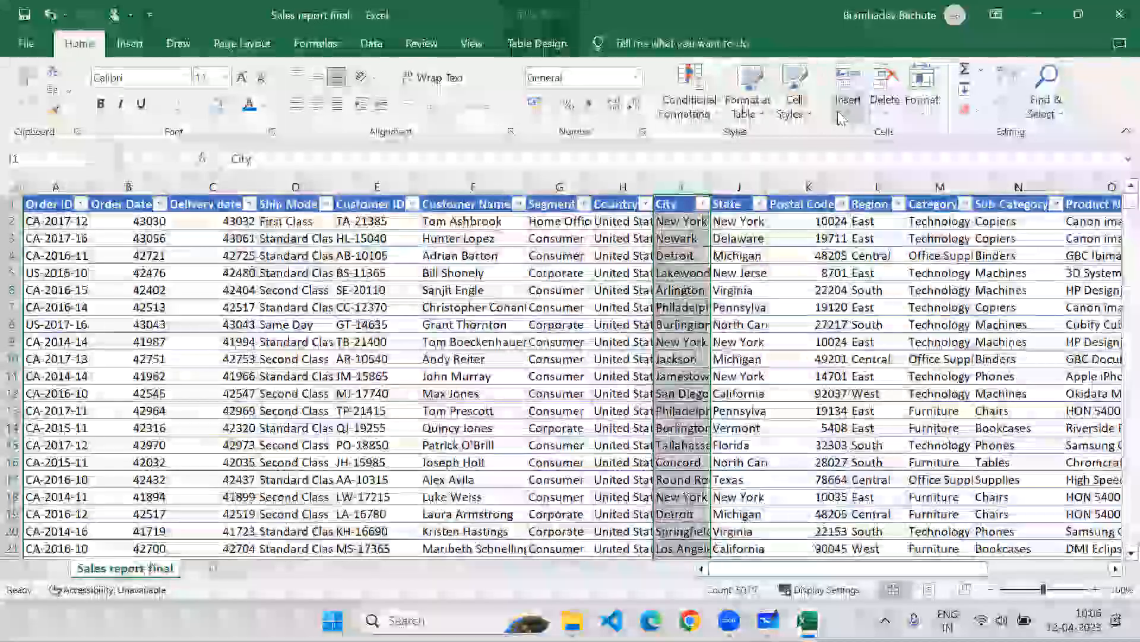
click(839, 114)
click(852, 132)
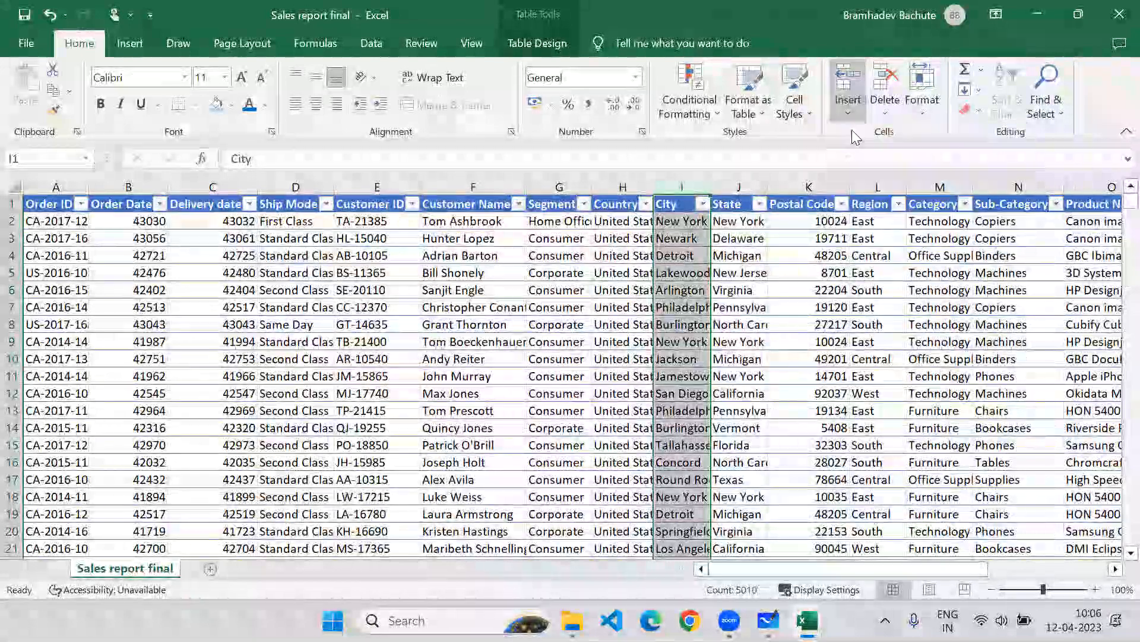
click(849, 116)
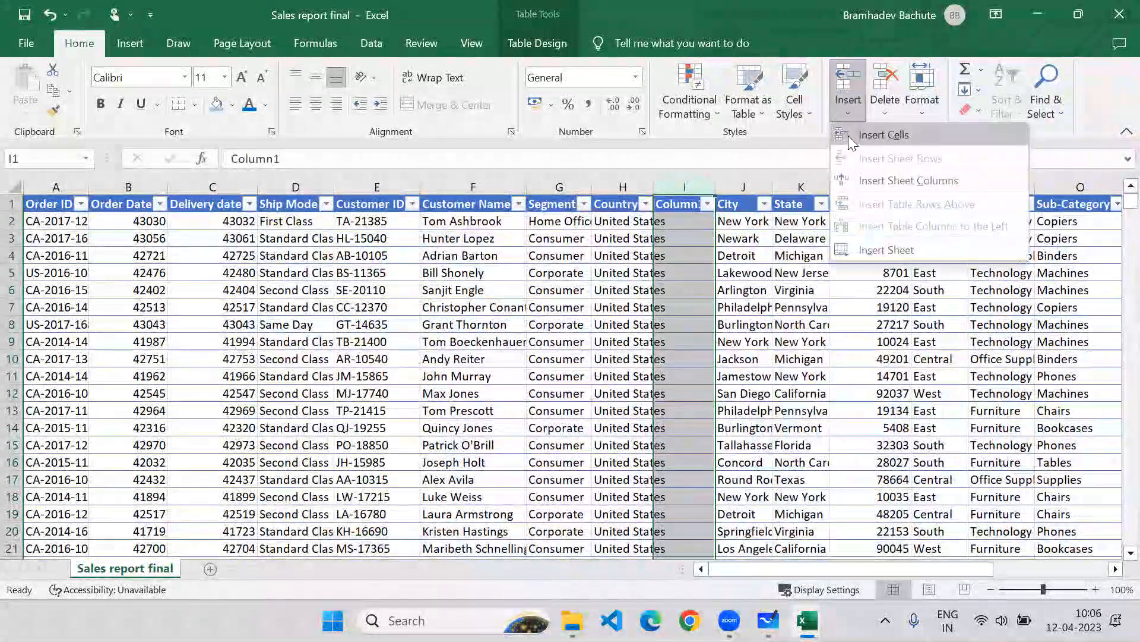
click(848, 136)
Insert two blank rows above row 3 of the table.
drag(11, 238, 14, 258)
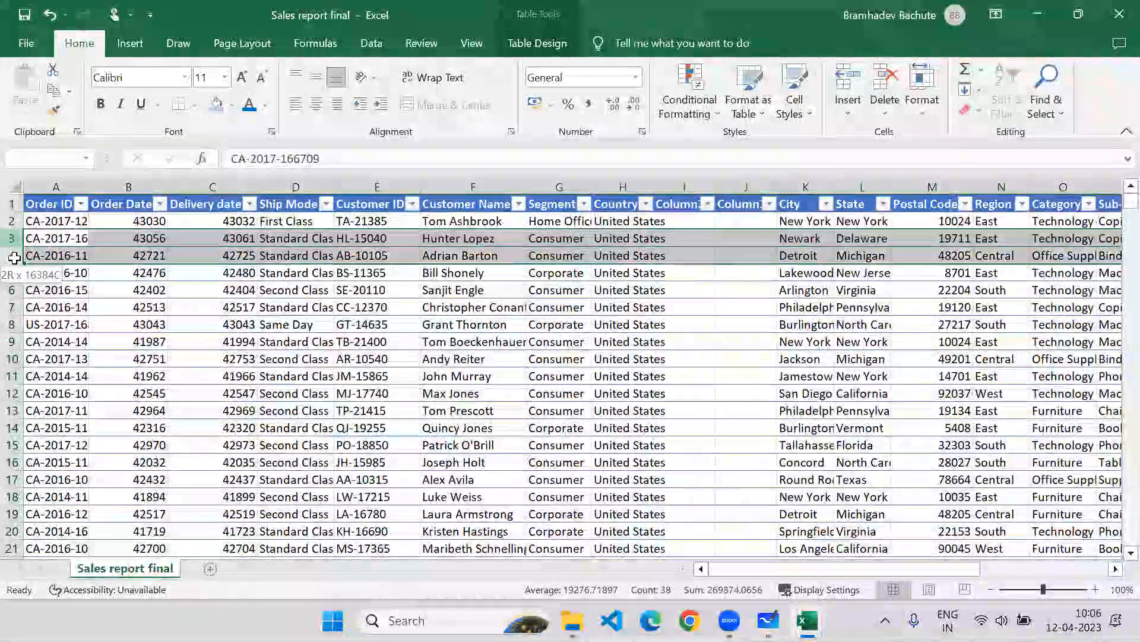
click(853, 113)
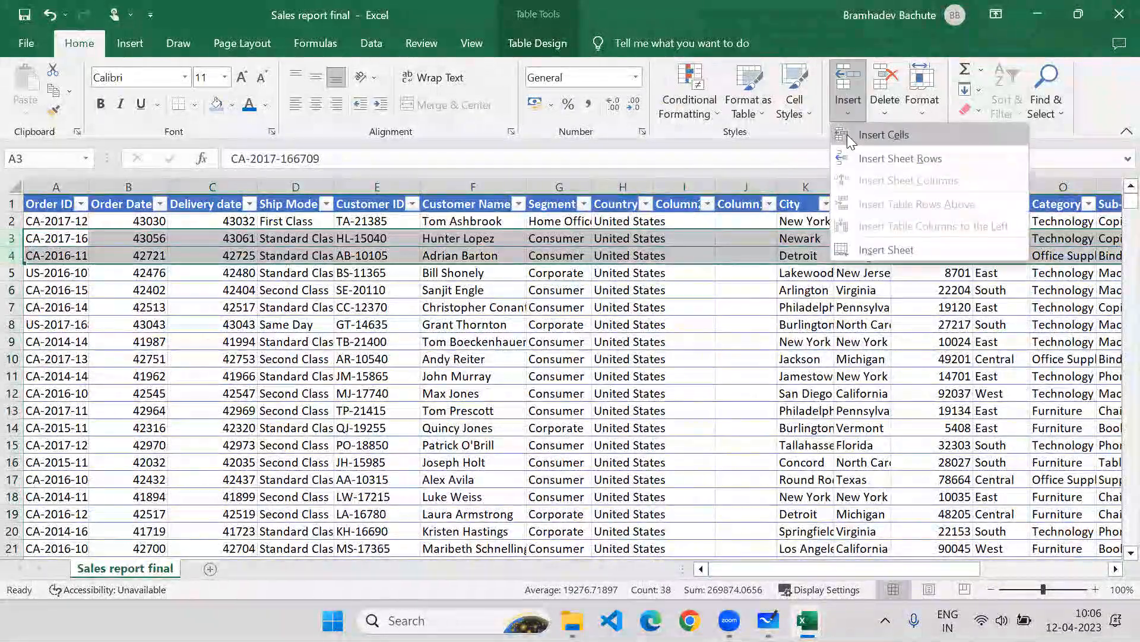
click(847, 135)
Insert eleven blank rows above row 5 of the table.
drag(12, 273, 21, 443)
click(848, 113)
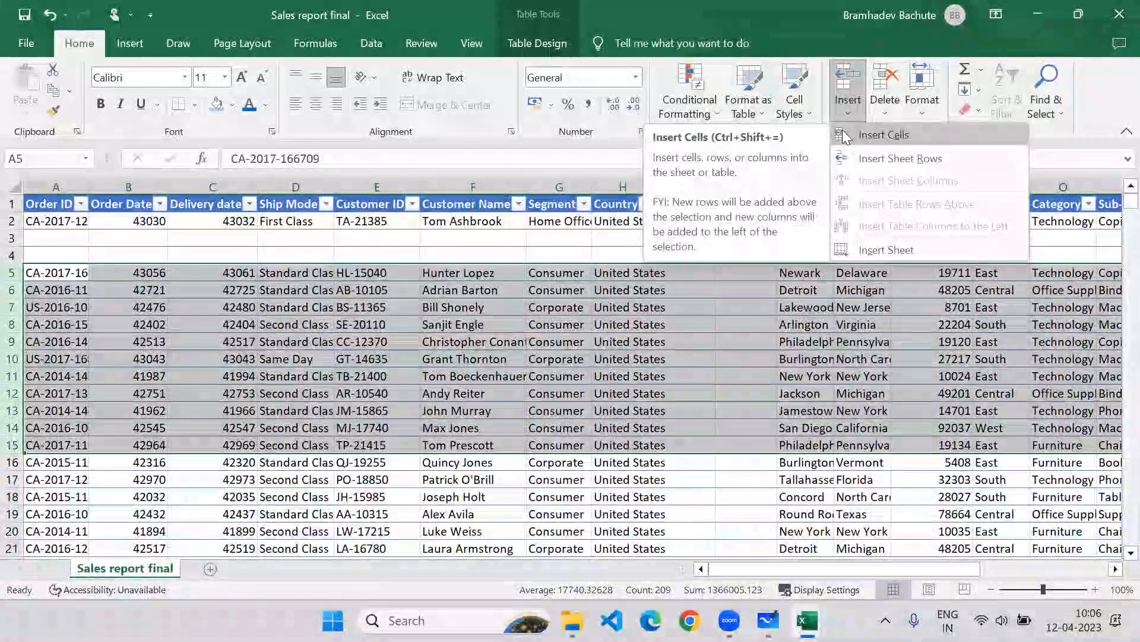
click(883, 135)
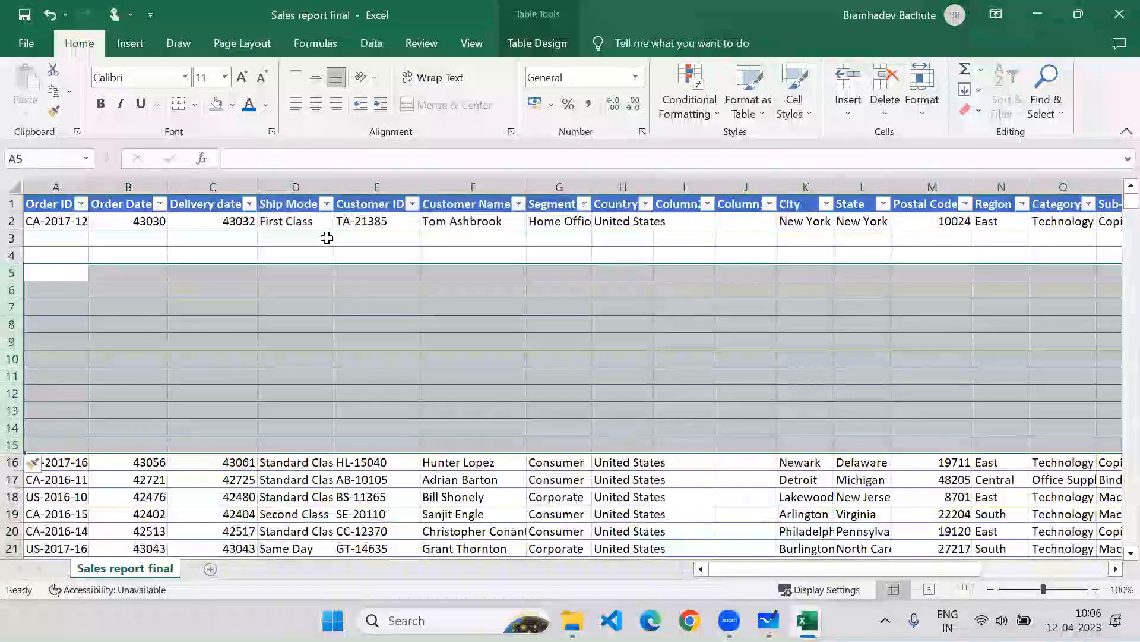
Undo the blank row insertions and the two blank columns added between Country and City.
key(ctrl+z)
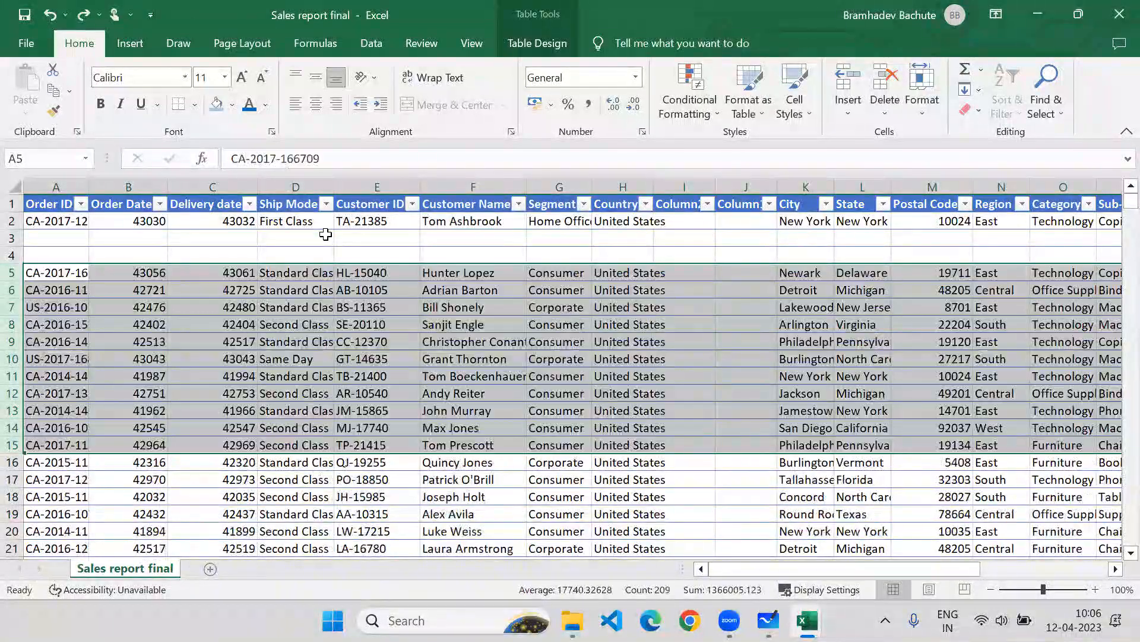
key(ctrl+z)
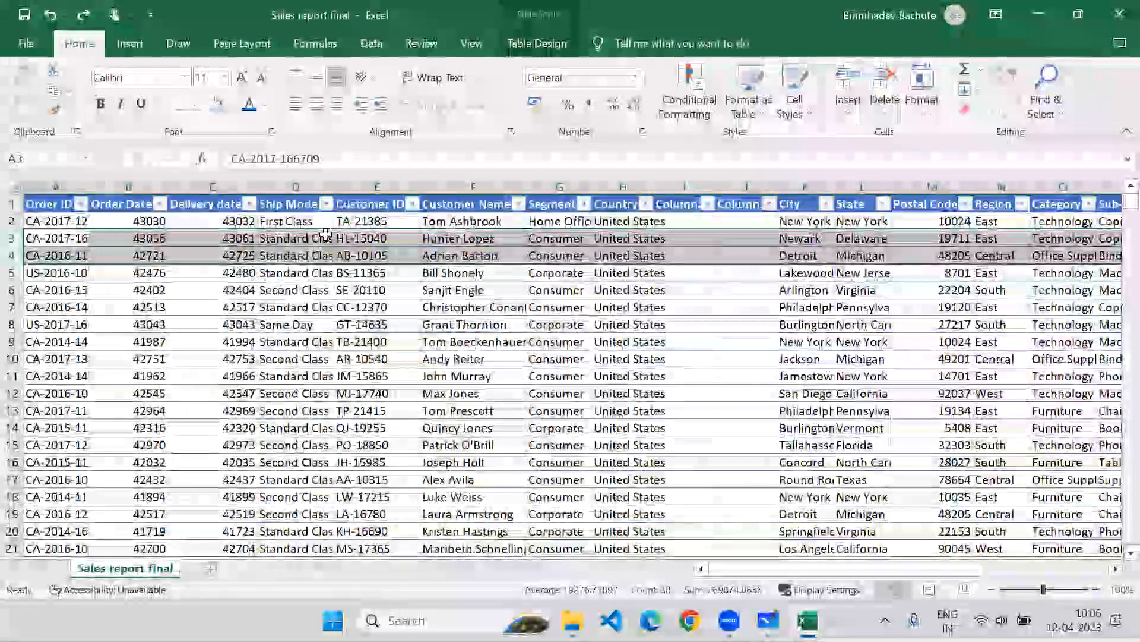
key(ctrl+z)
key(ctrl+z)
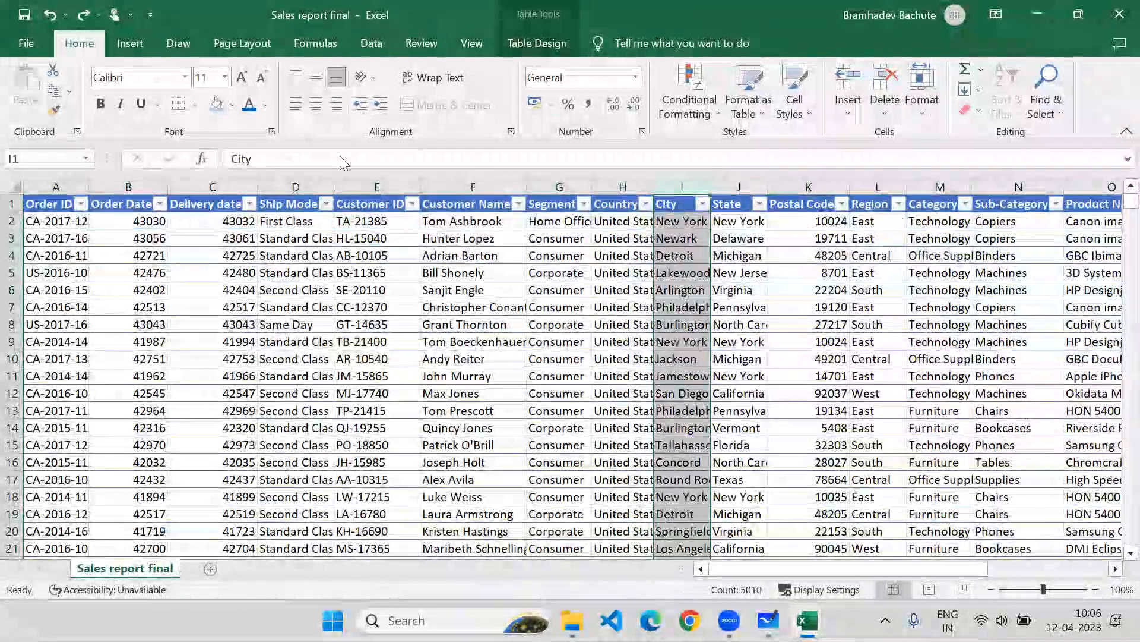
Select the City and State columns and look over the options for deleting cells, columns and sheets.
click(847, 105)
click(730, 186)
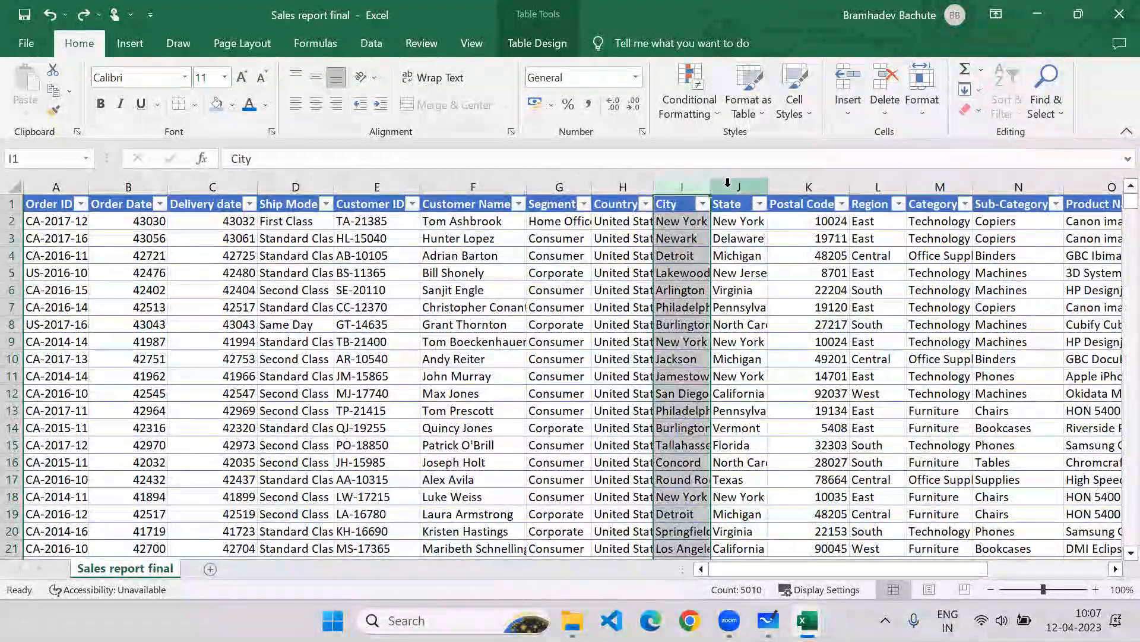
drag(730, 185, 700, 184)
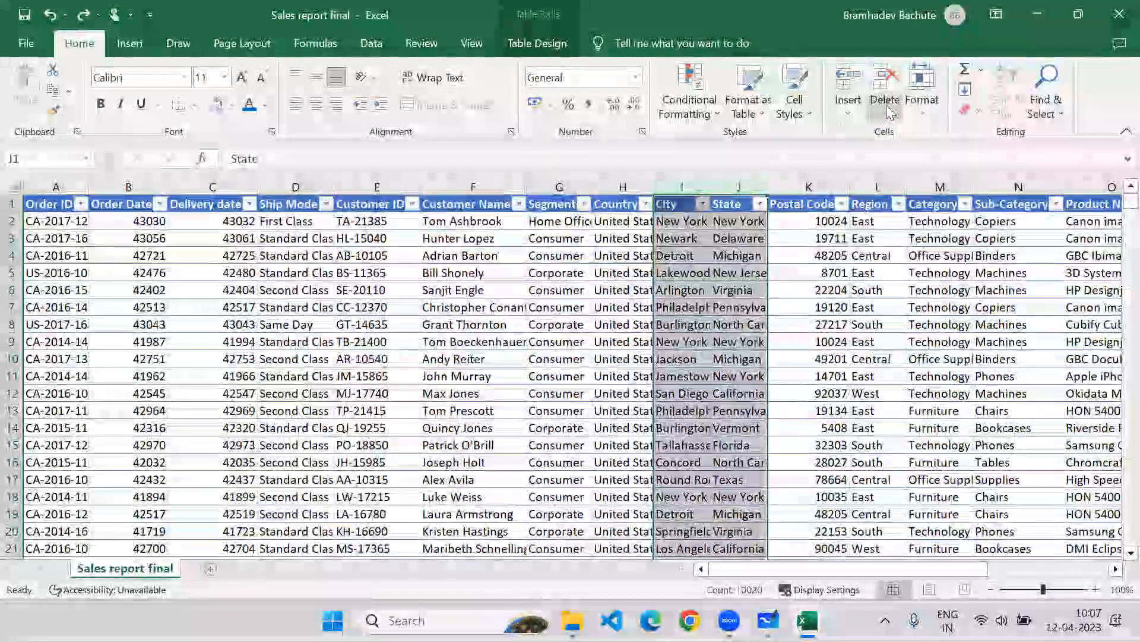
click(888, 110)
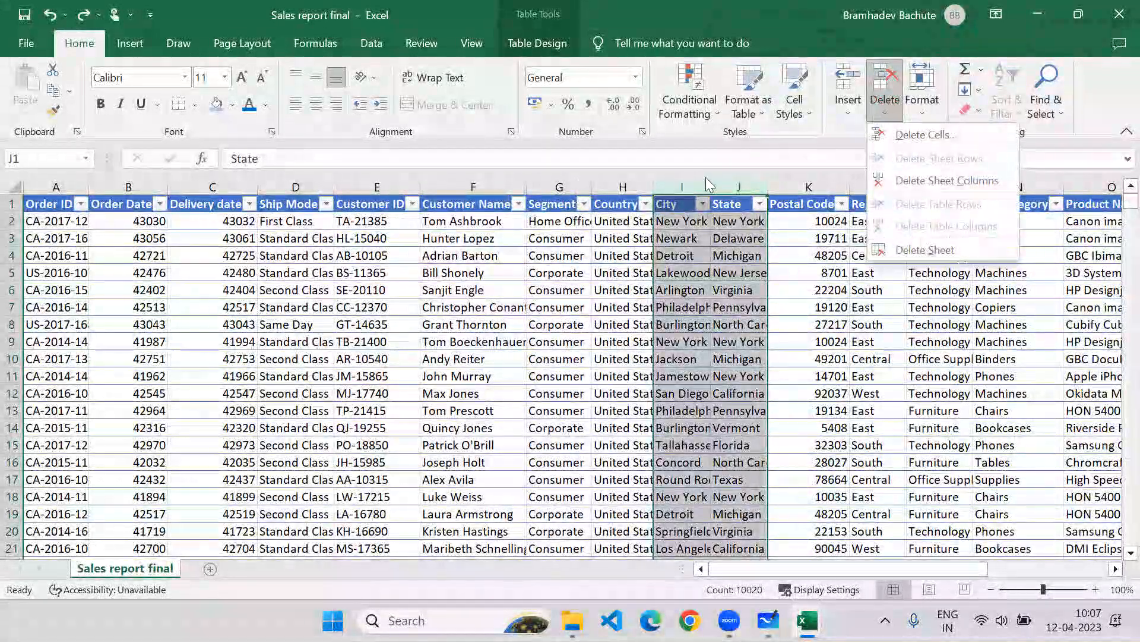
click(685, 185)
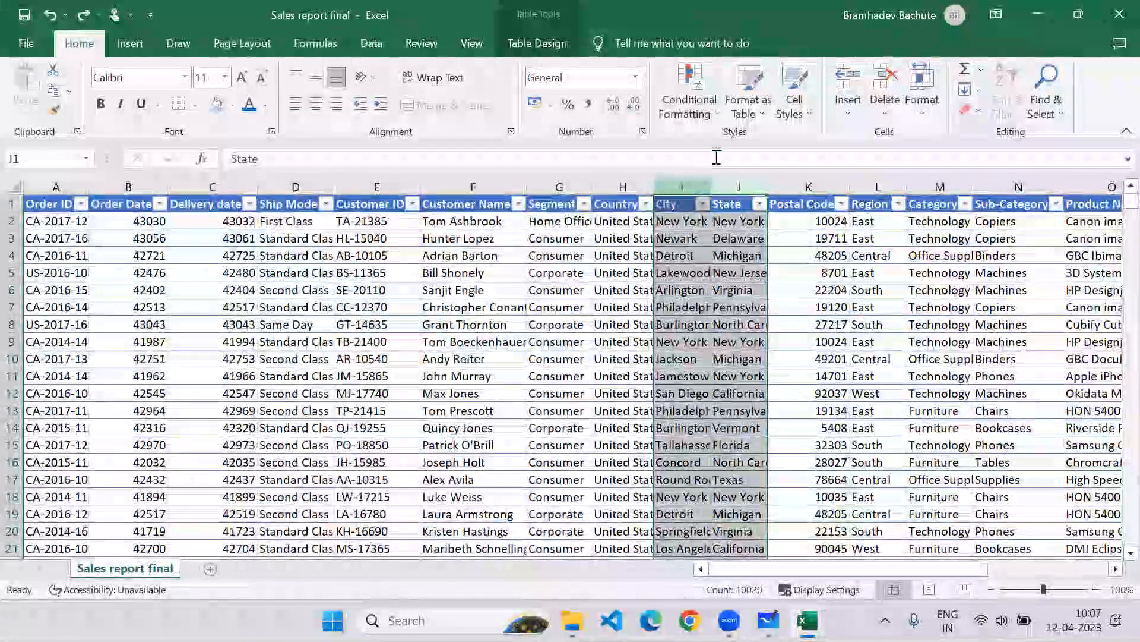
click(885, 110)
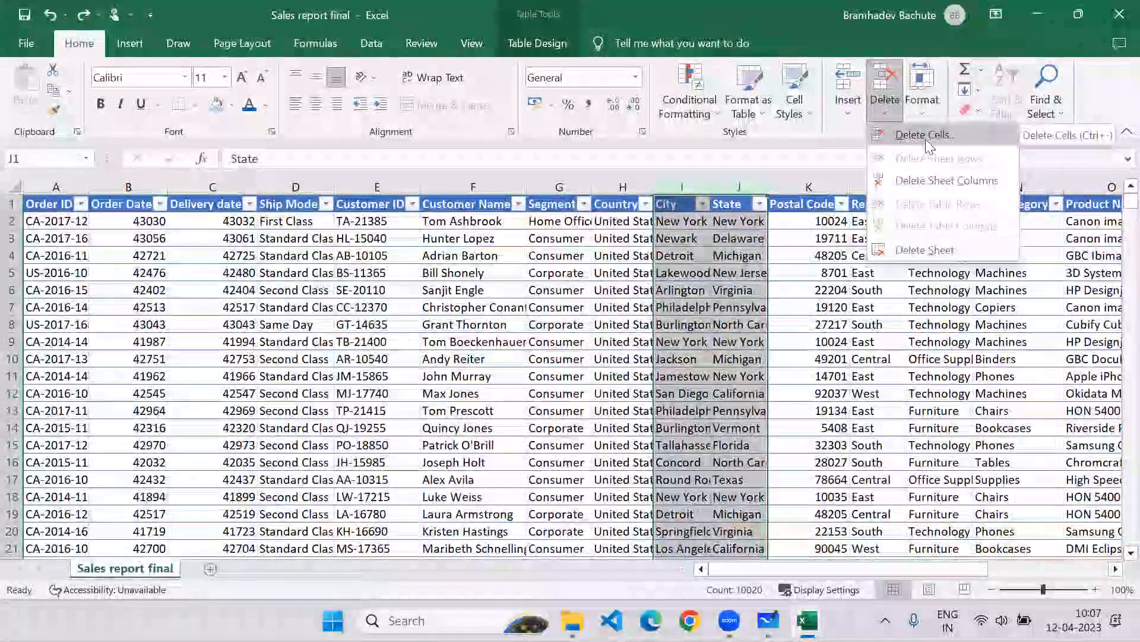
click(922, 181)
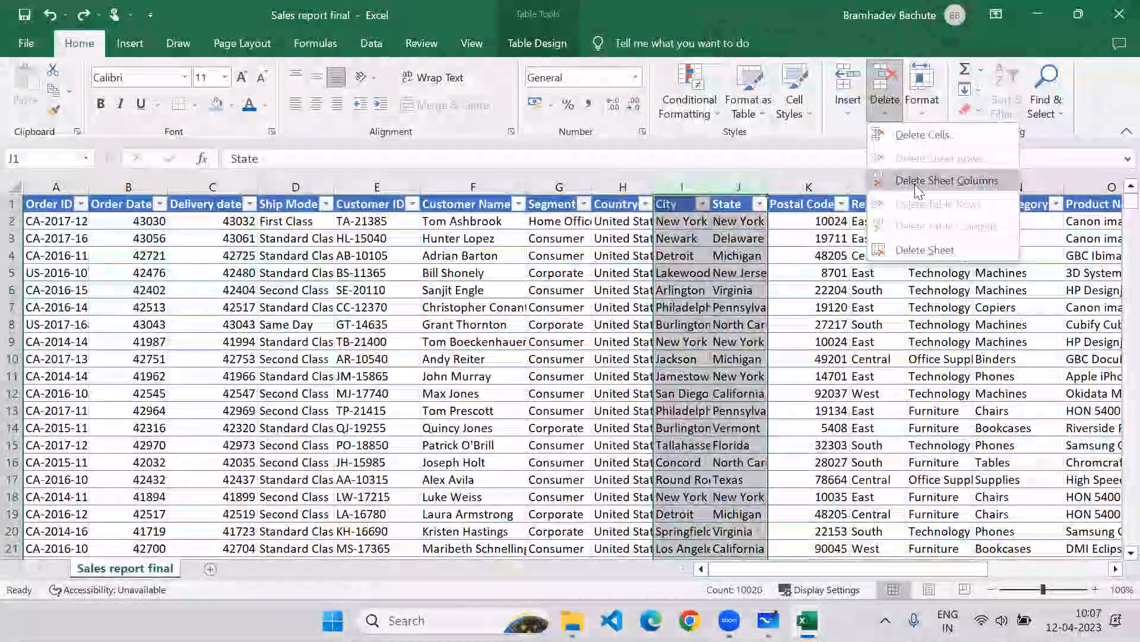
Add a new blank worksheet and delete it again.
click(210, 568)
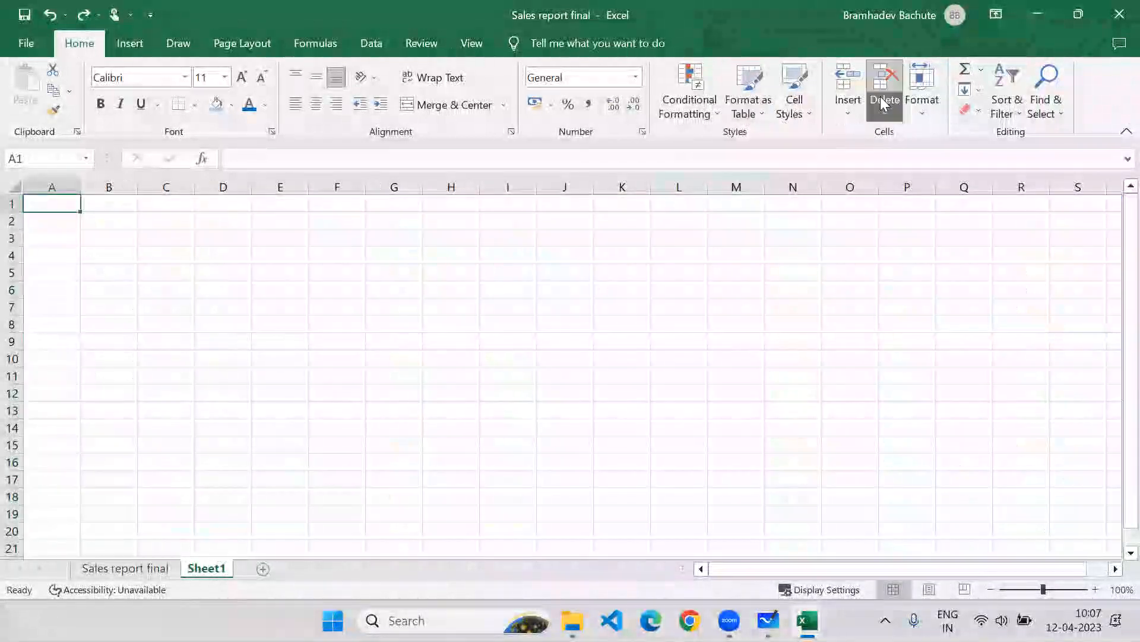
click(885, 104)
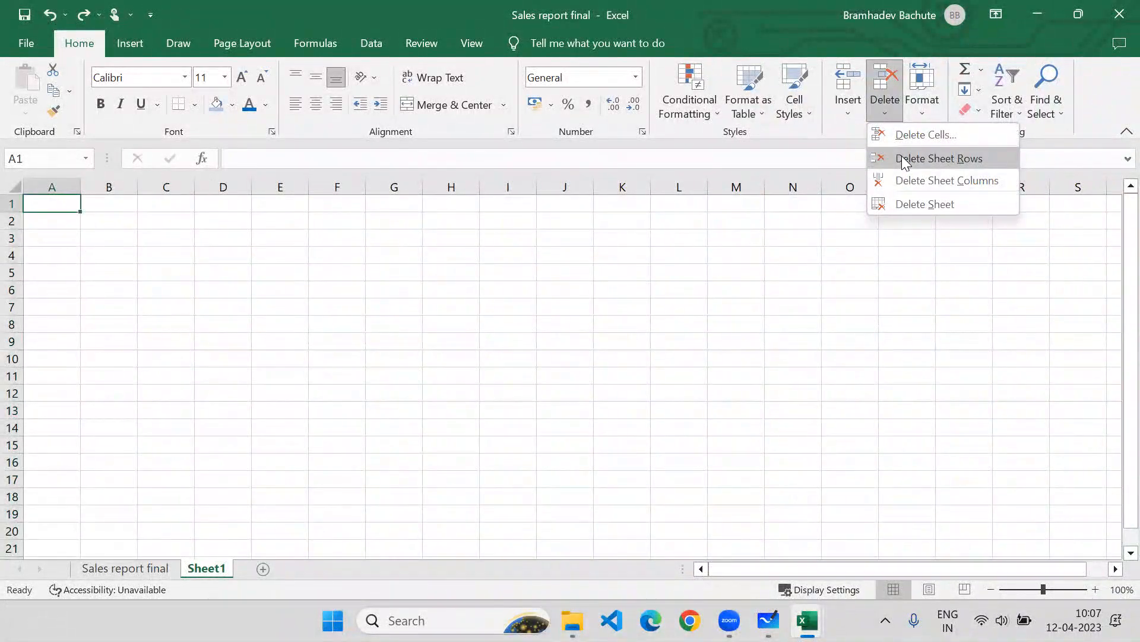
click(899, 204)
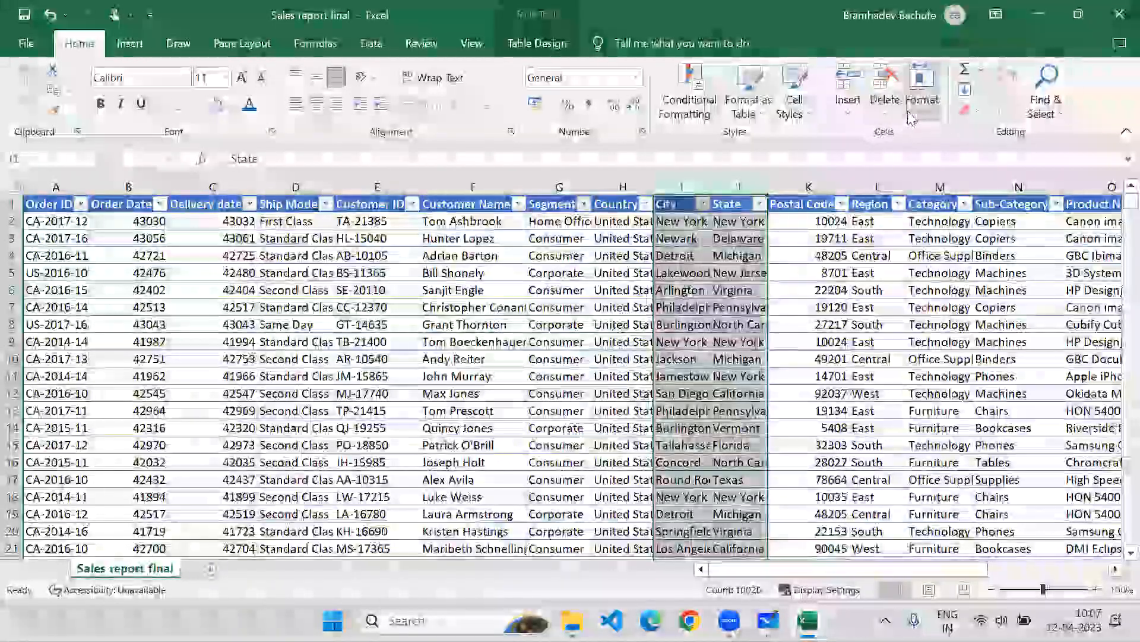
Set the row height of the sales report sheet to 20.
click(922, 101)
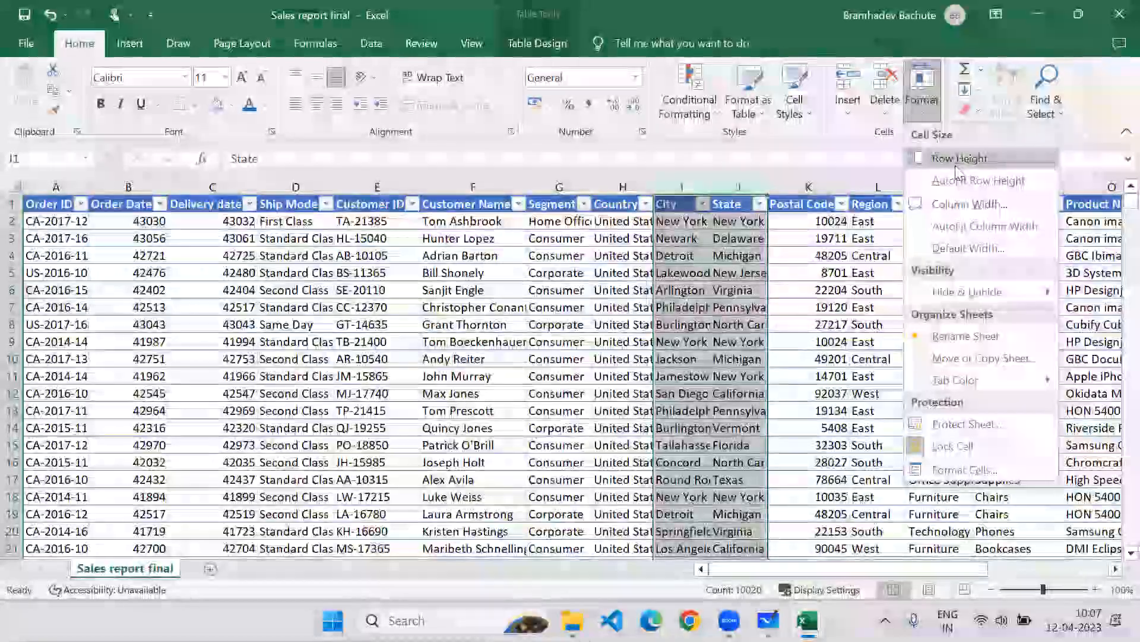
click(963, 159)
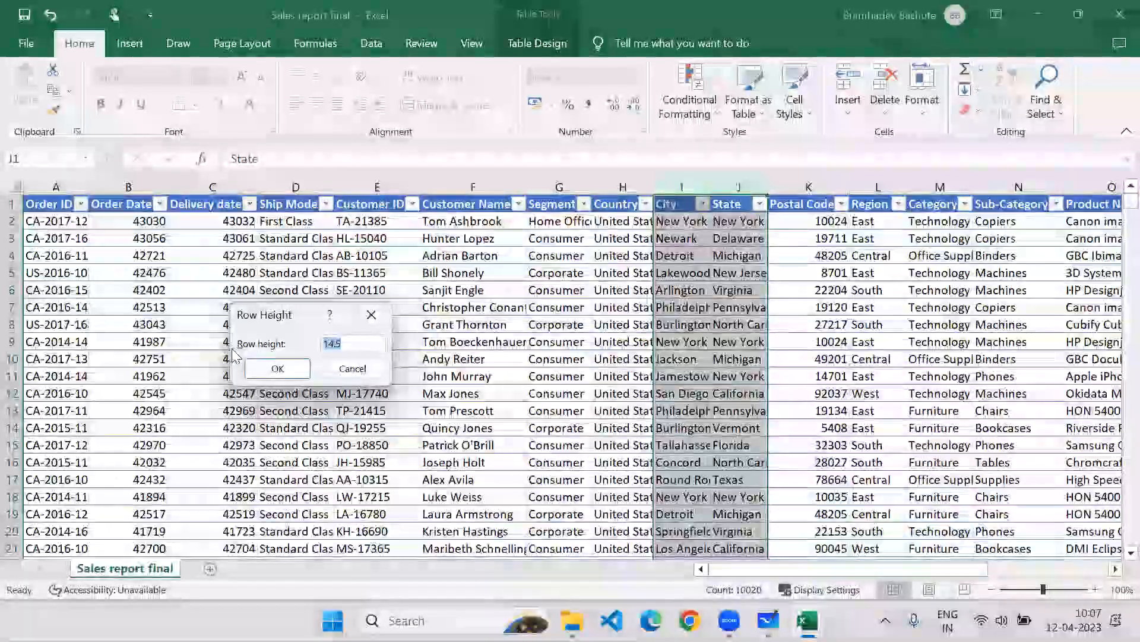
text(20)
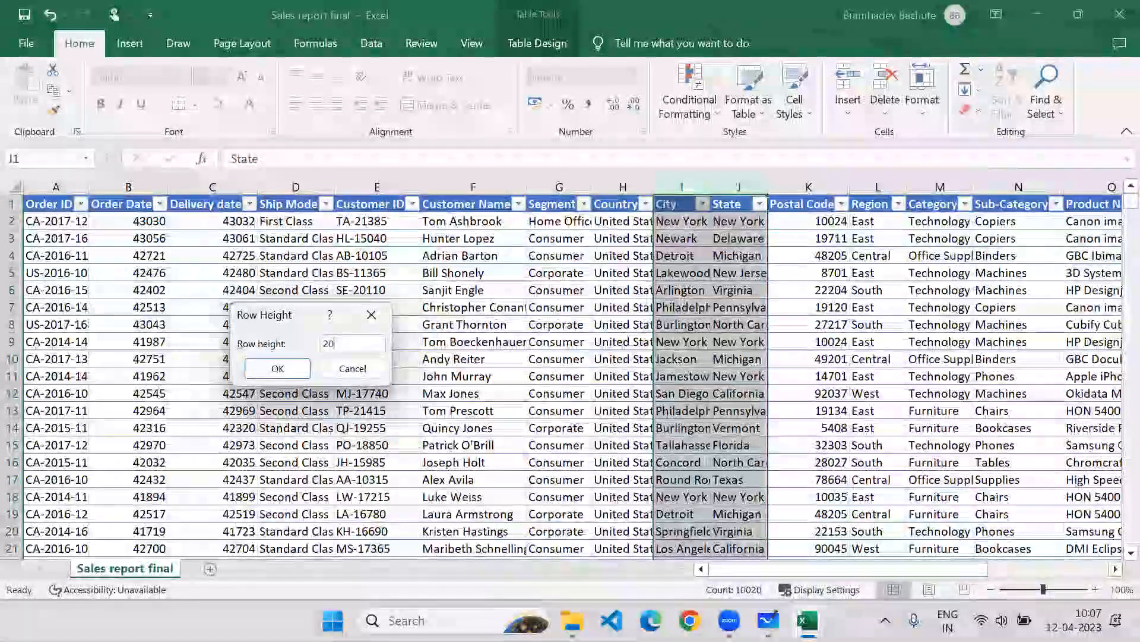
click(278, 369)
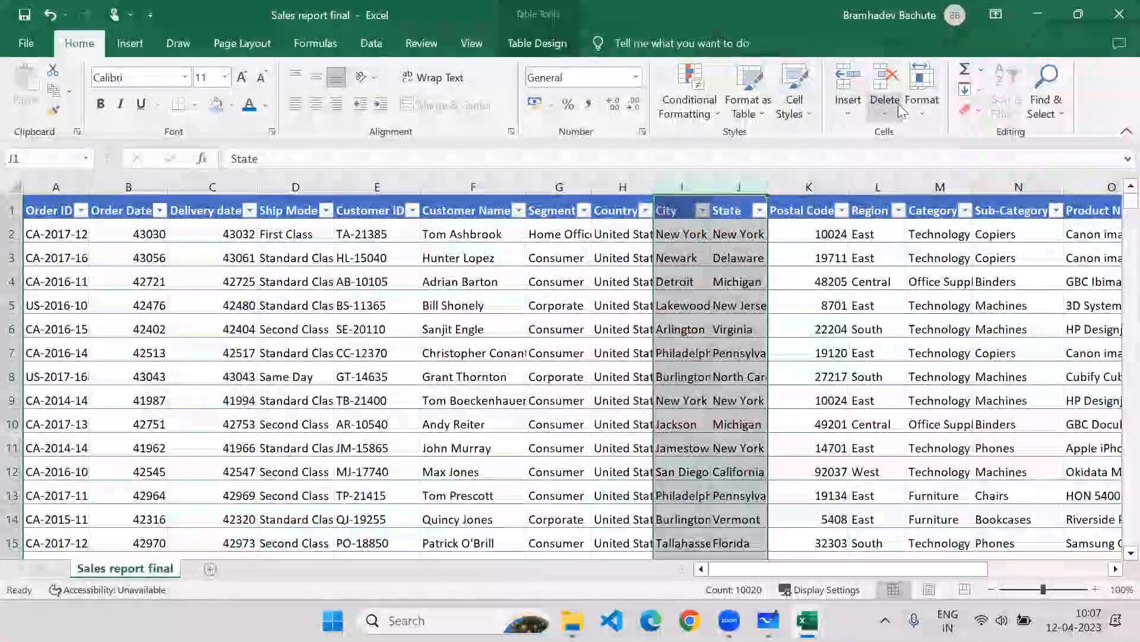
Select the City, State and Postal Code columns and examine the cell format, Hide & Unhide and AutoSum options.
click(912, 110)
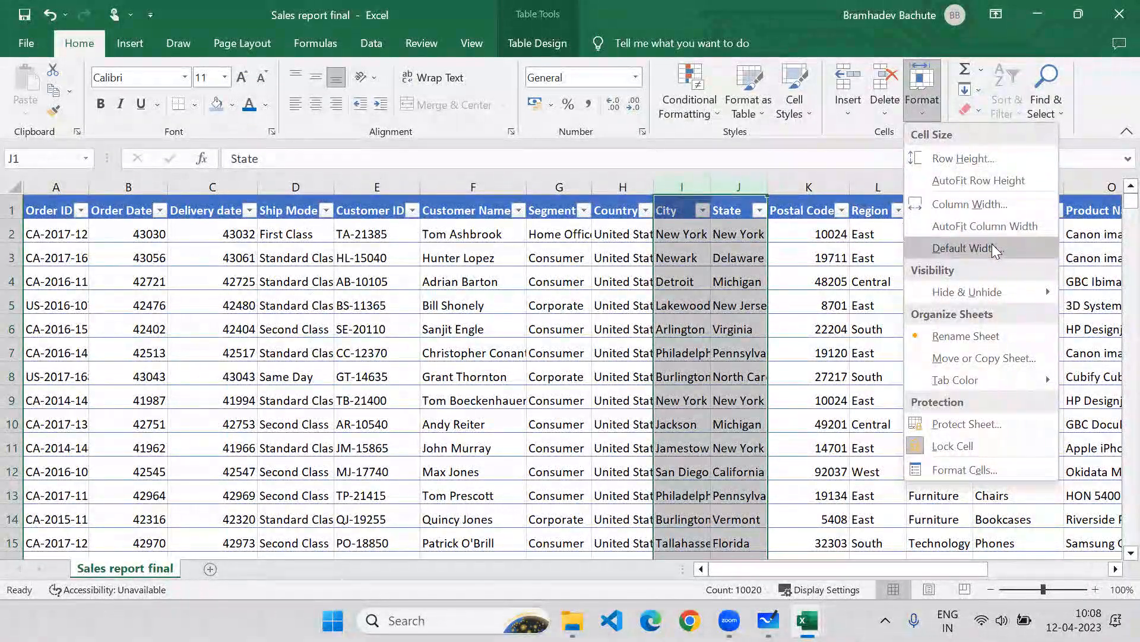
mouse_move(957, 300)
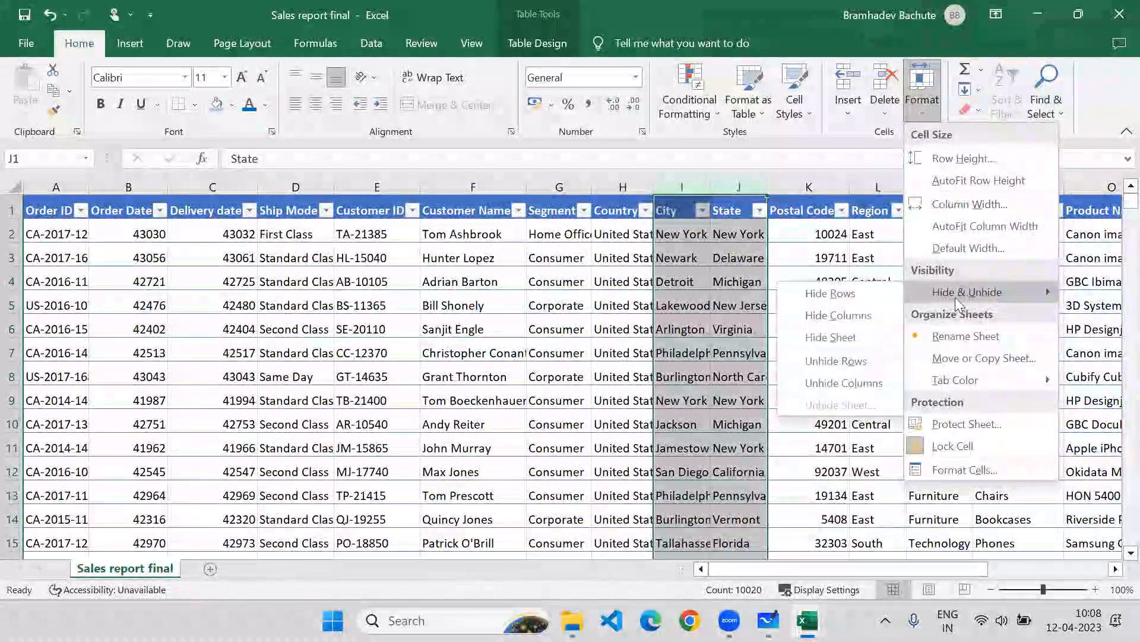
click(693, 186)
drag(683, 186, 809, 187)
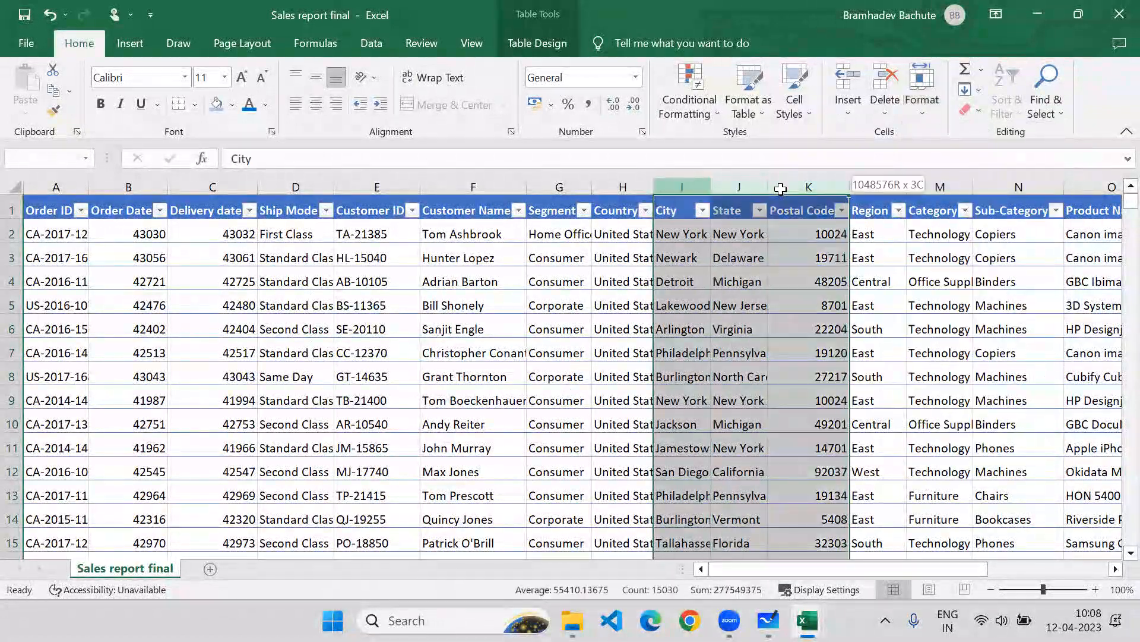
click(929, 106)
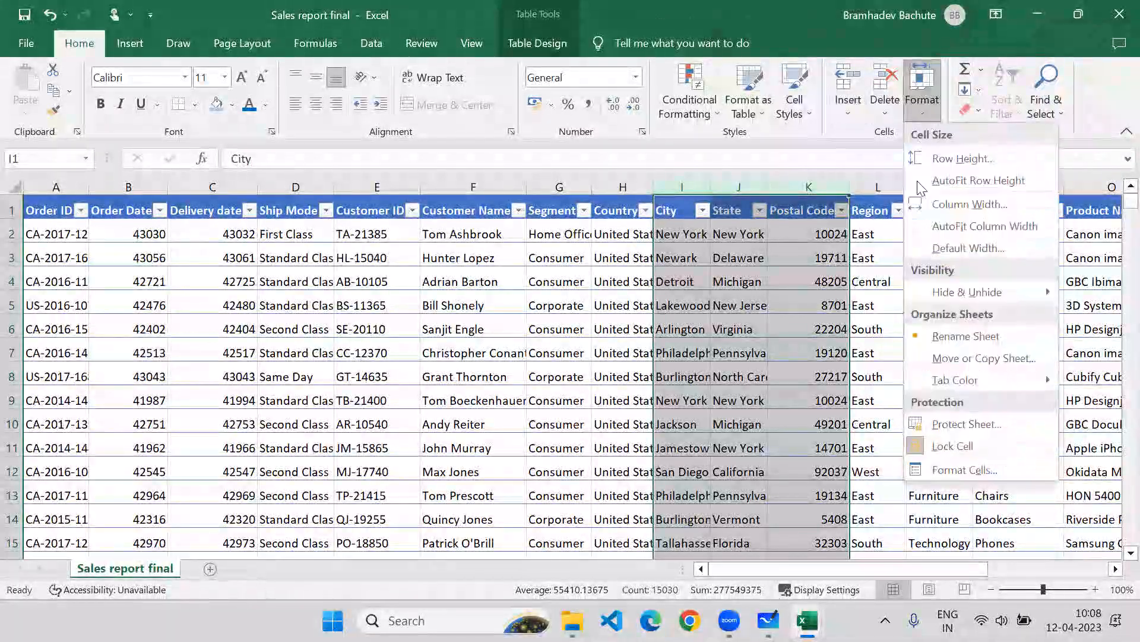
mouse_move(991, 289)
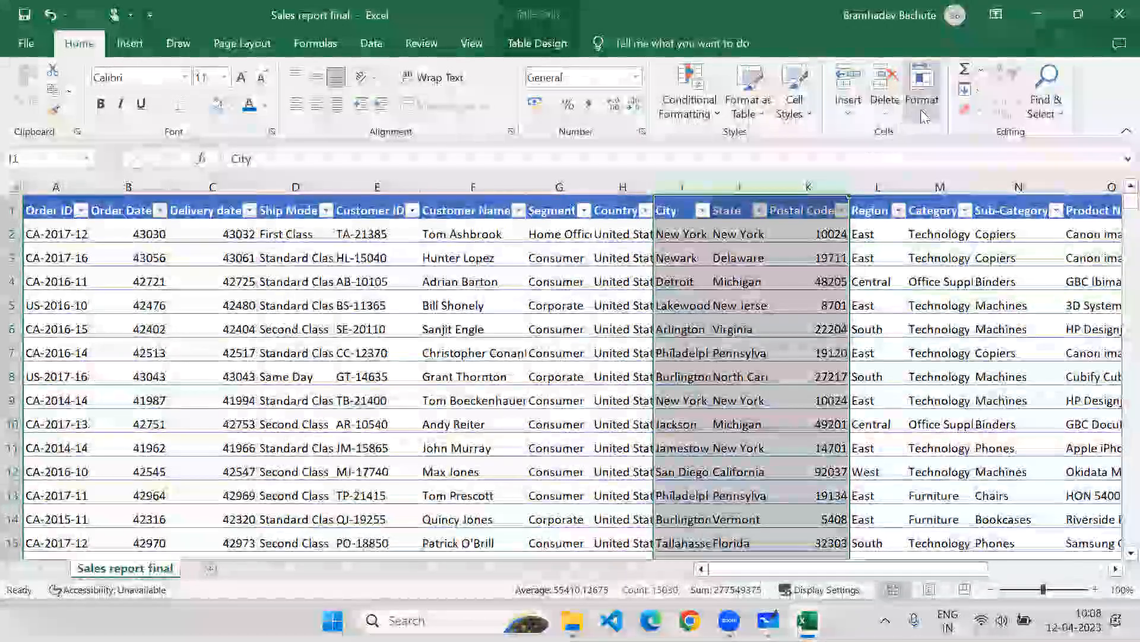
click(980, 69)
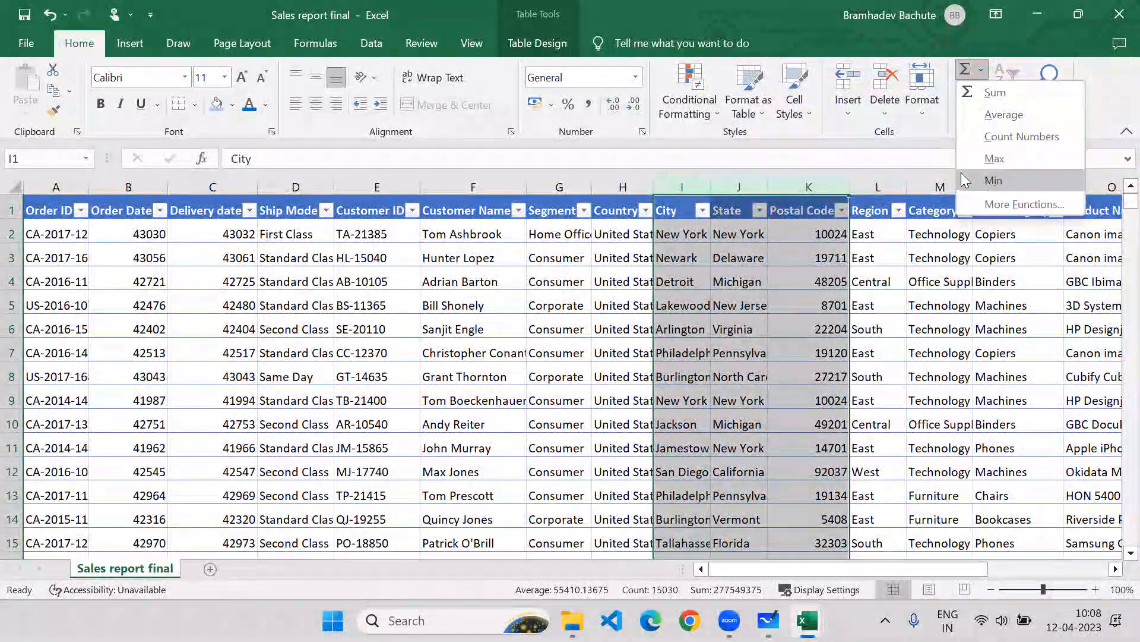
click(904, 141)
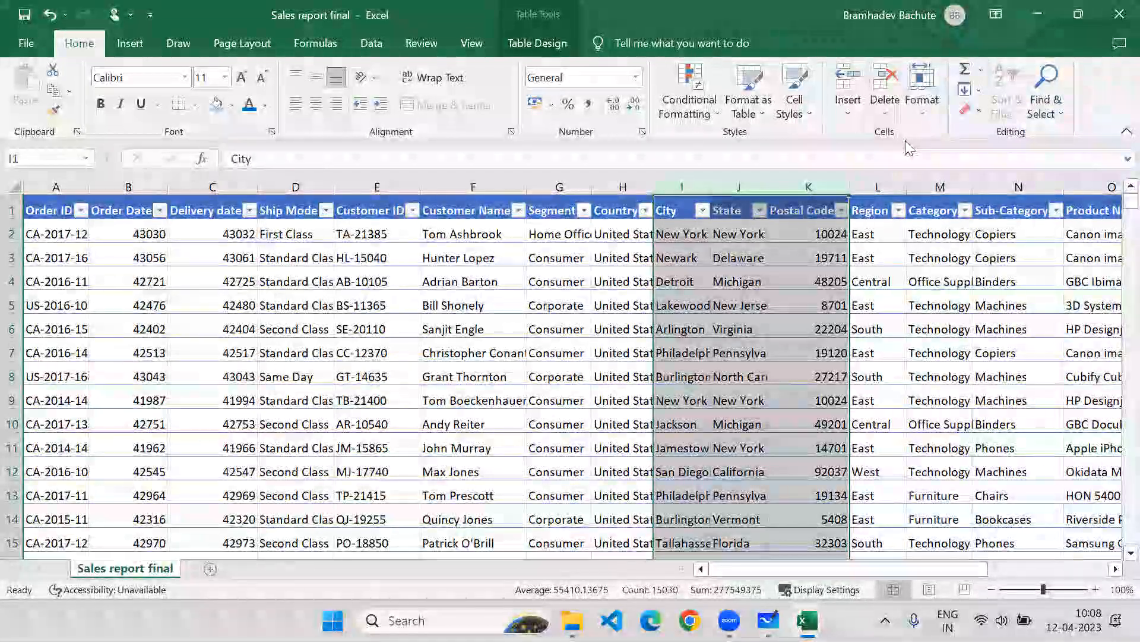
Turn off the filter on the table's header row.
click(809, 215)
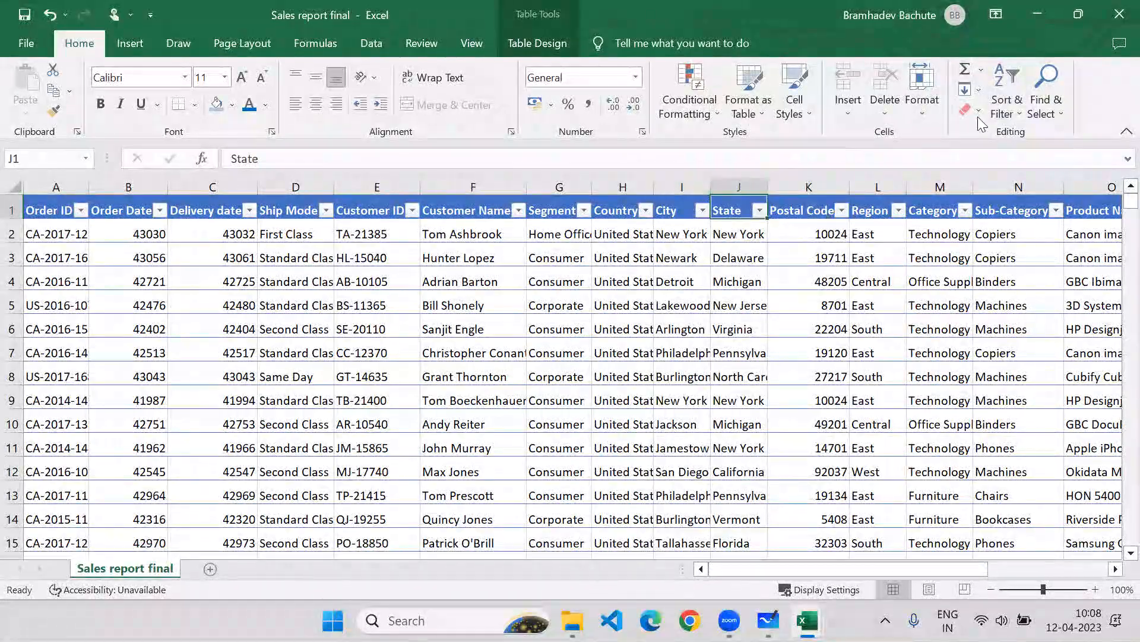
click(1007, 106)
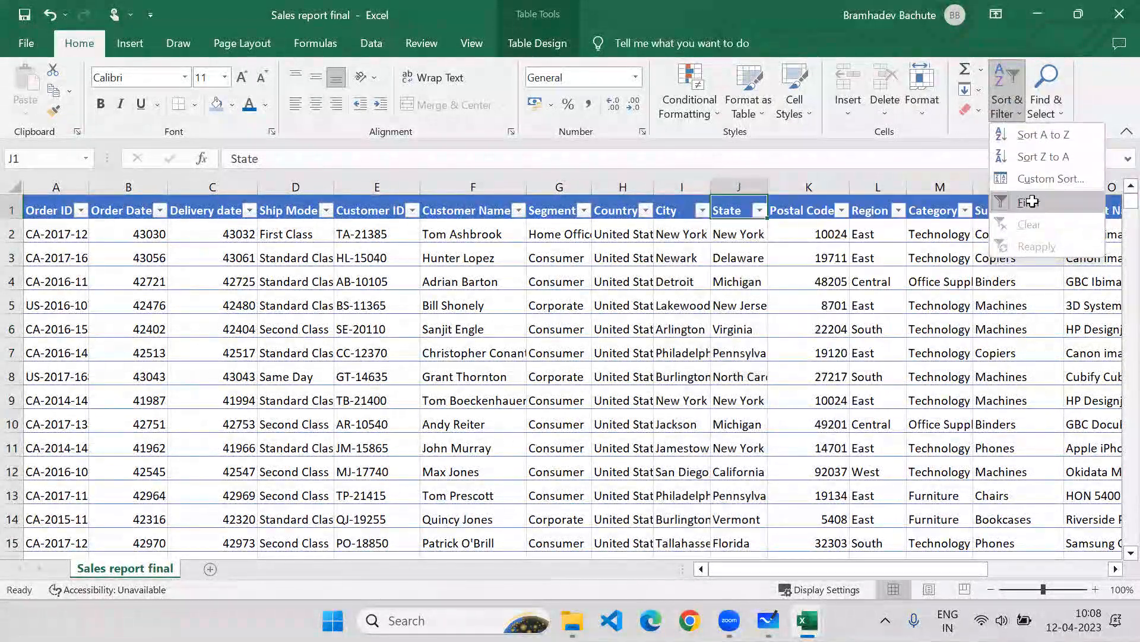
click(1026, 203)
Sort the table by the State column from A to Z, and re-sort it from Z to A.
click(1006, 106)
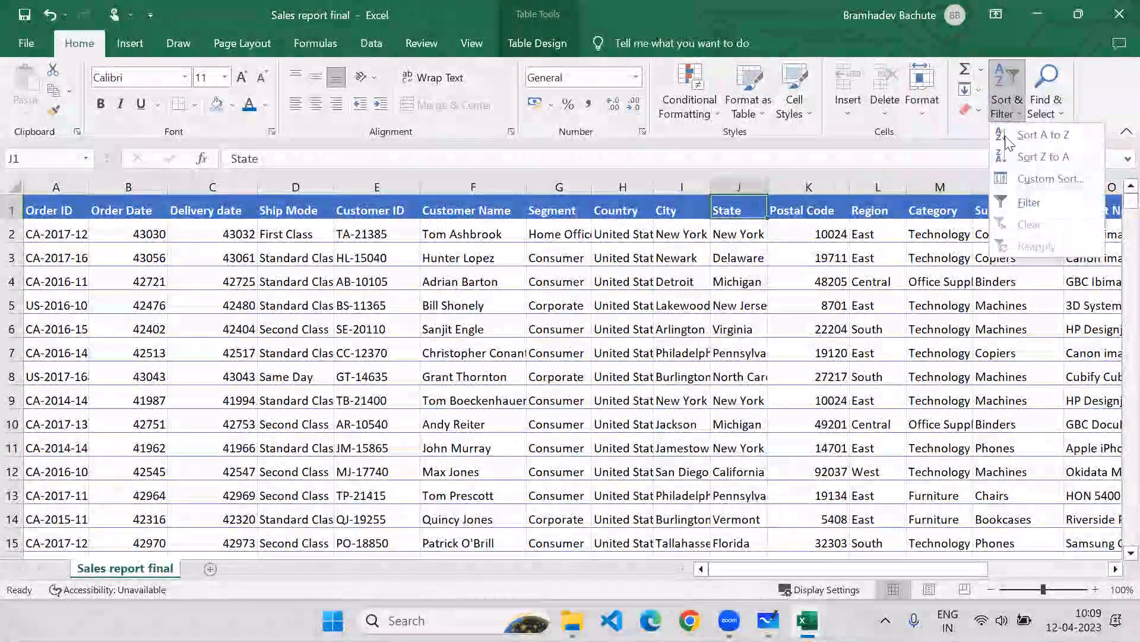
click(825, 184)
click(823, 184)
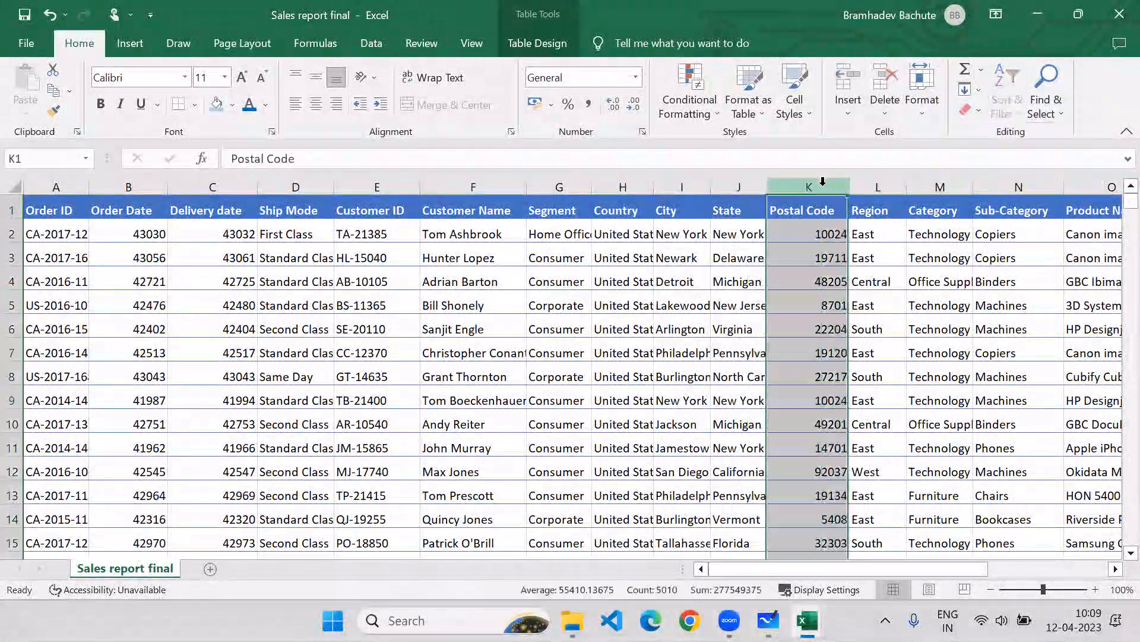
click(868, 184)
click(727, 226)
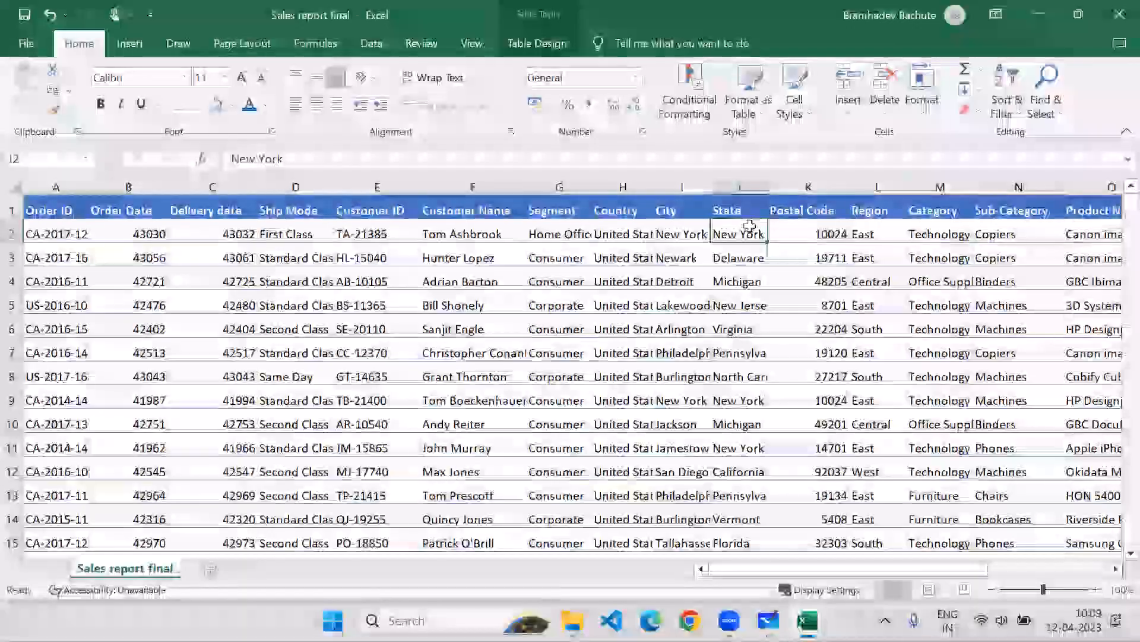
click(1007, 104)
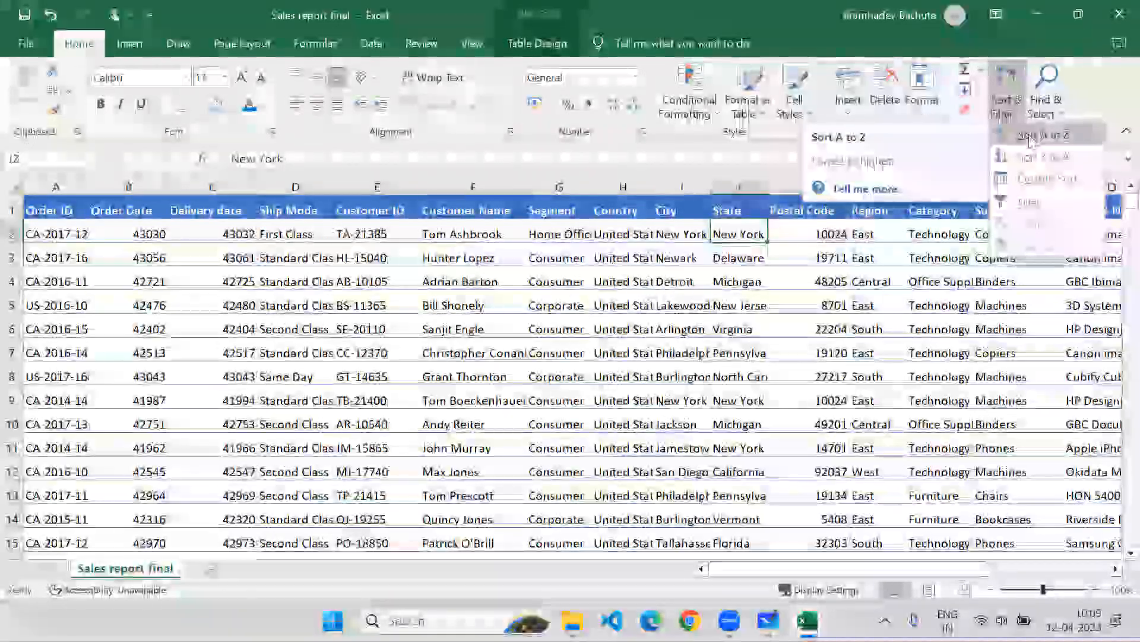
click(1029, 134)
click(1007, 104)
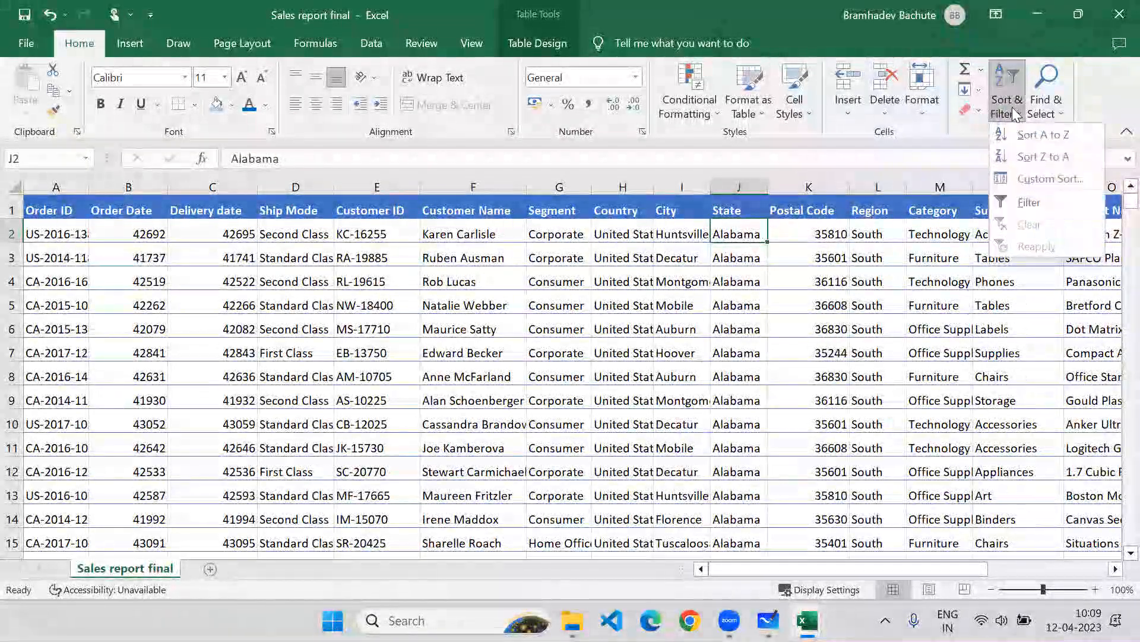
click(1017, 155)
View the Custom Sort settings for the State column and close them without applying anything.
click(1005, 105)
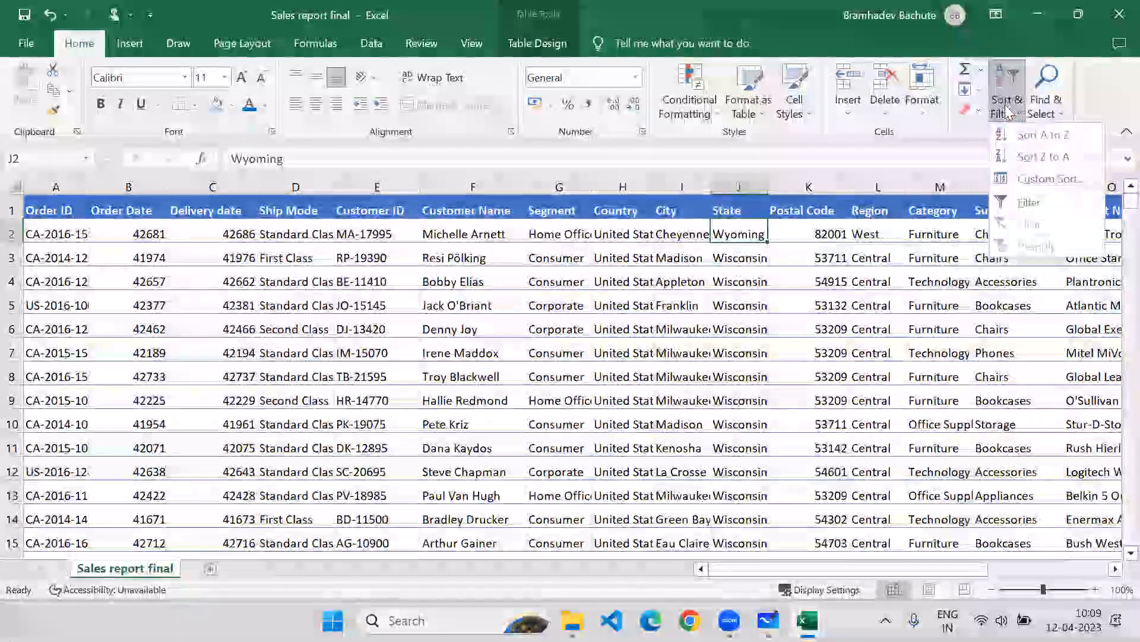
click(1035, 179)
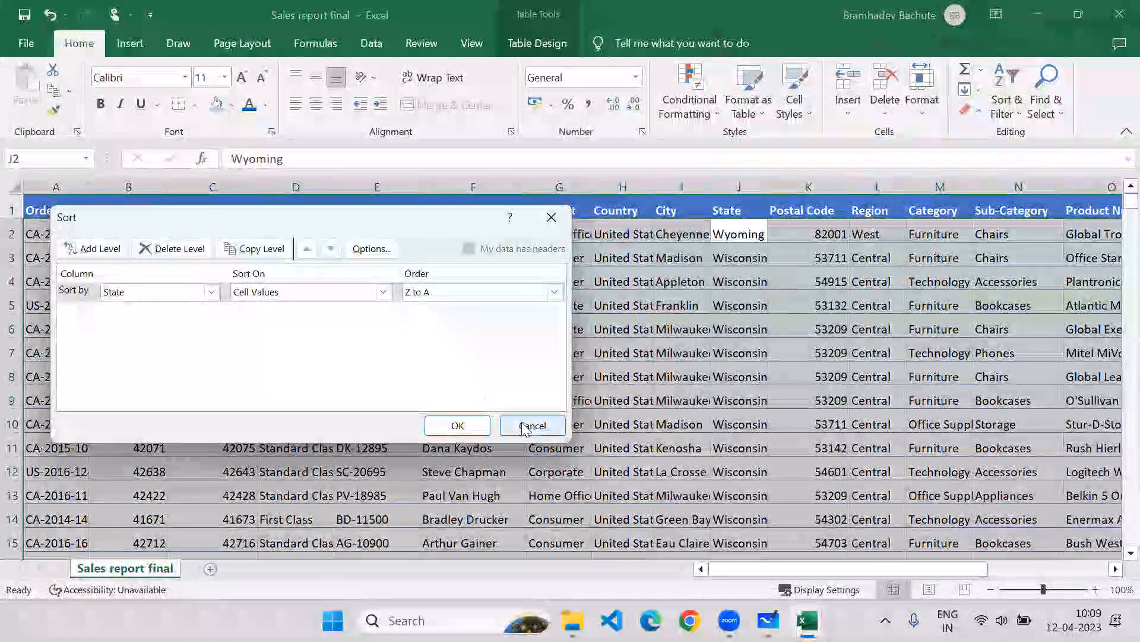
click(522, 423)
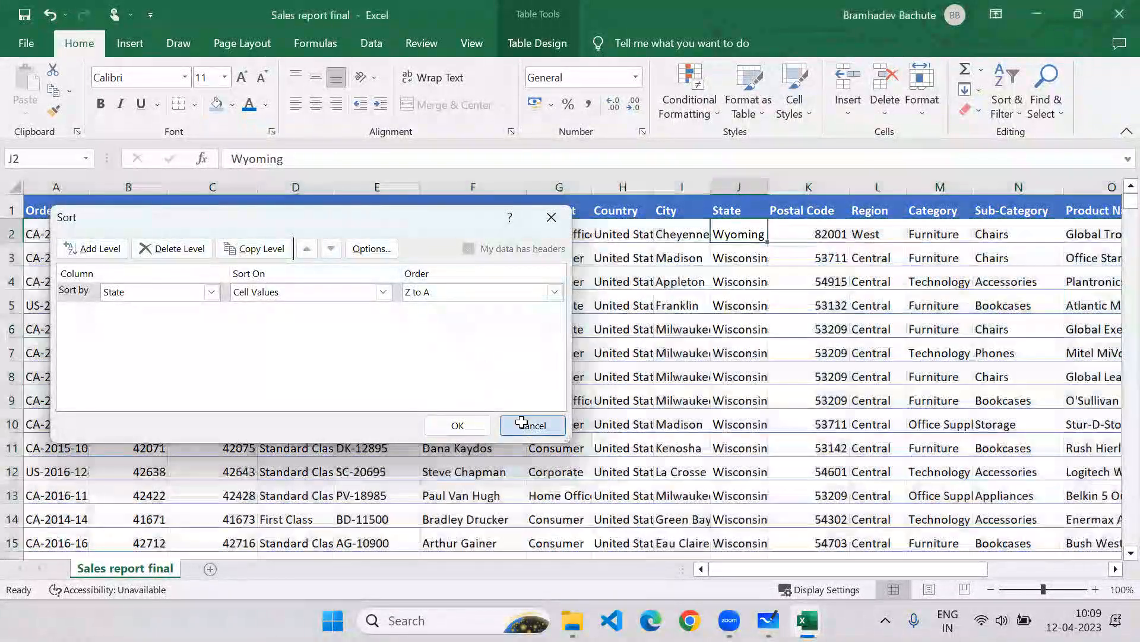
Try a custom sort by State with Order Date and Delivery date as additional levels, and cancel it without applying.
click(1007, 106)
click(1017, 181)
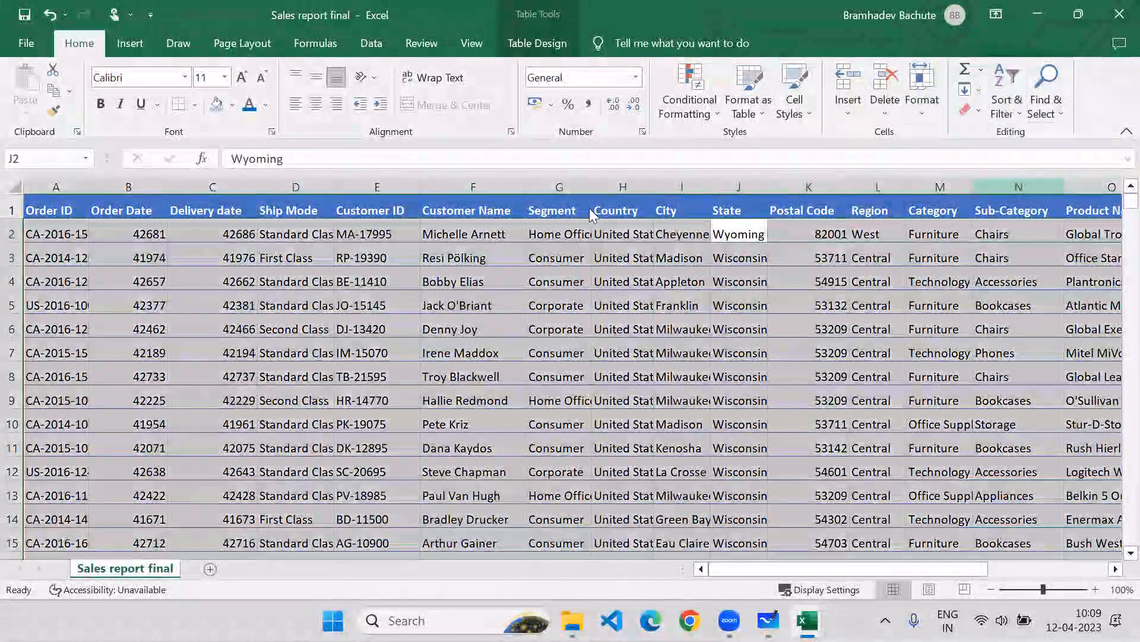
click(93, 248)
click(92, 248)
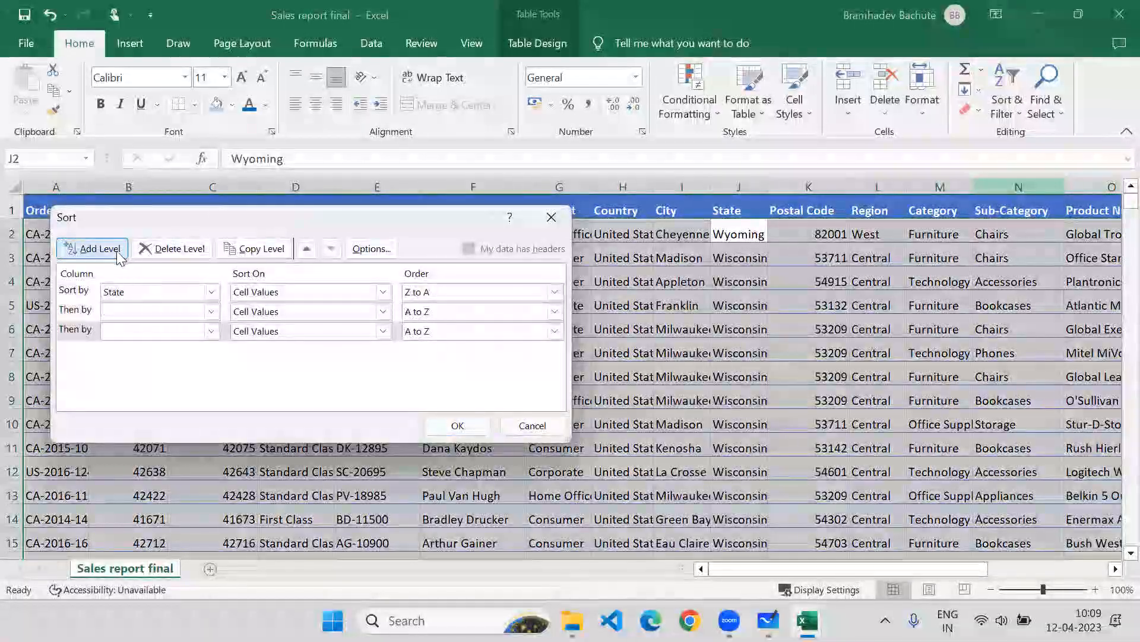
click(202, 311)
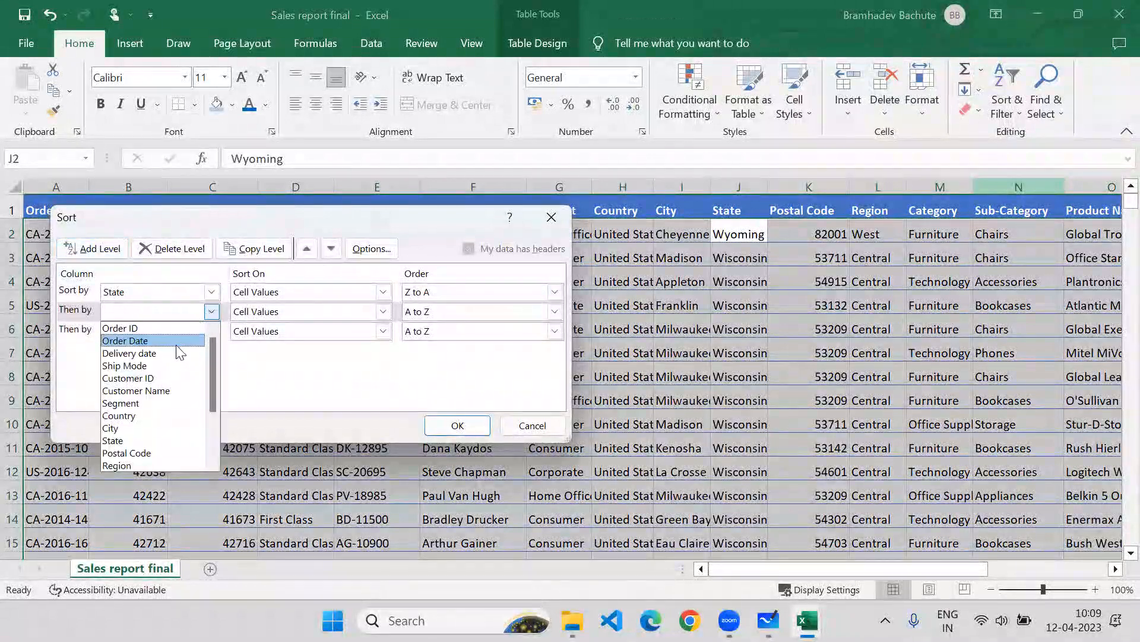
click(177, 342)
click(211, 331)
click(179, 373)
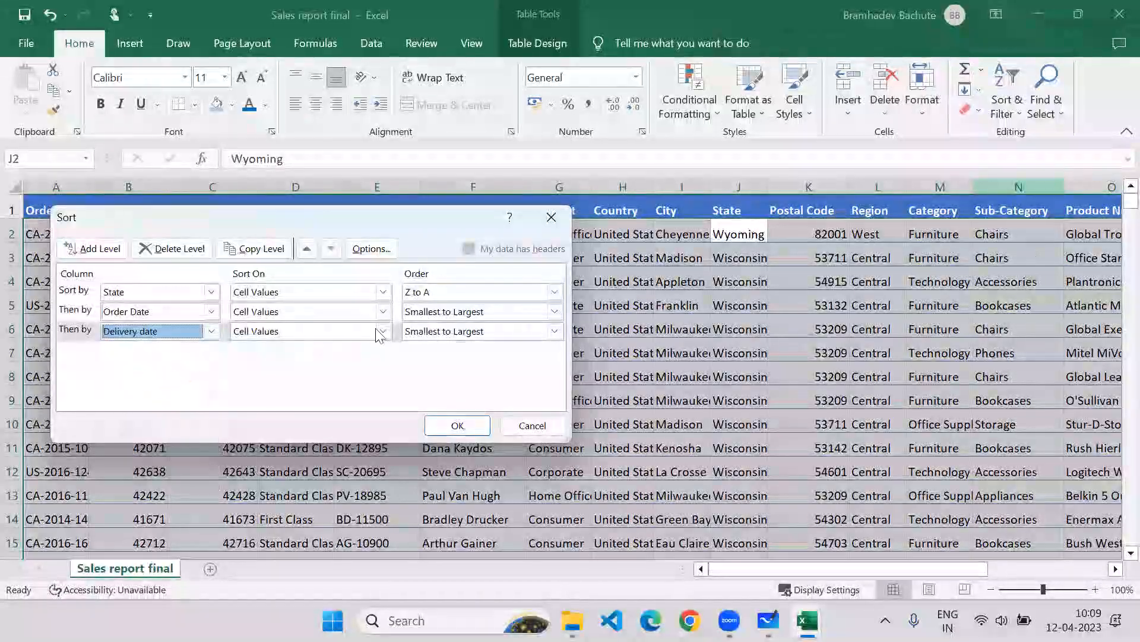
click(531, 426)
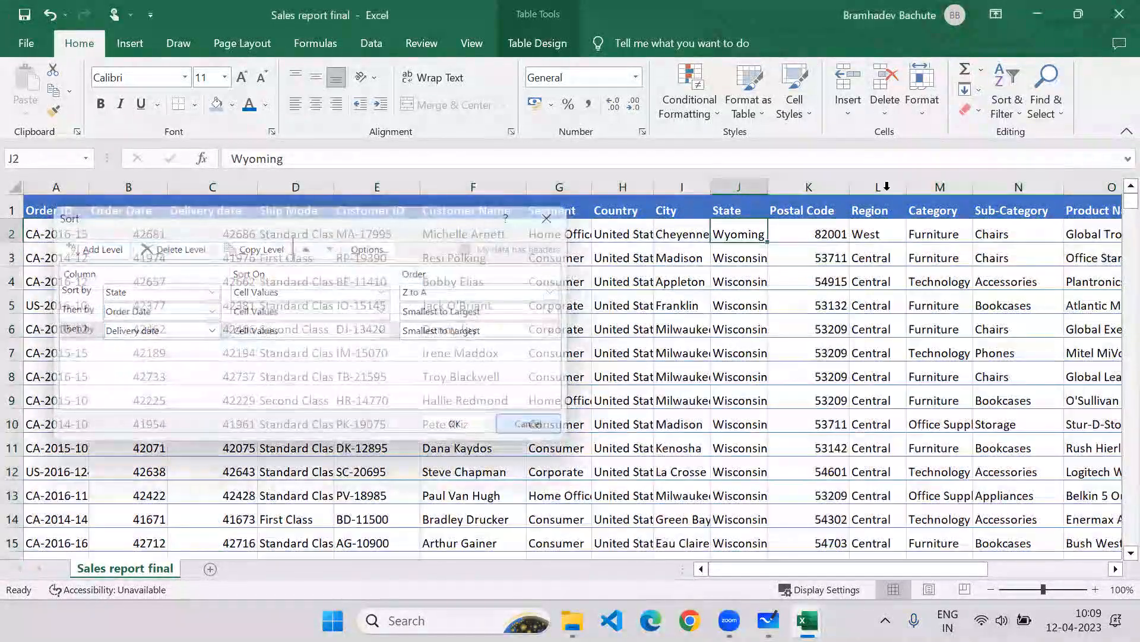
Go to cell A1000 of the sales report using the Go To command.
click(1045, 101)
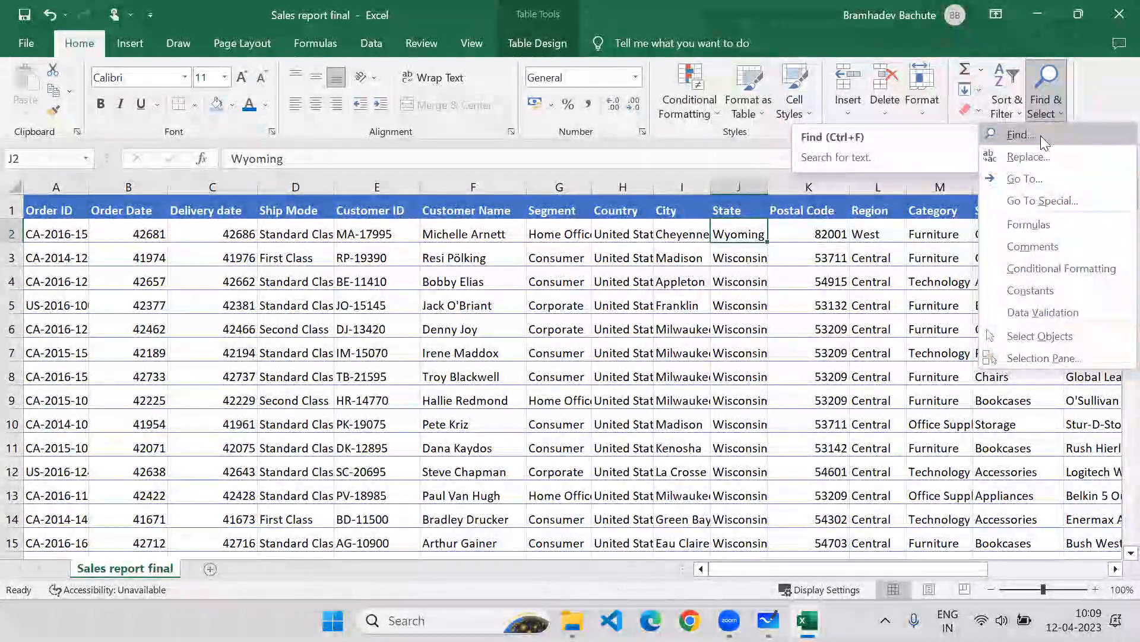
click(1044, 113)
click(1046, 111)
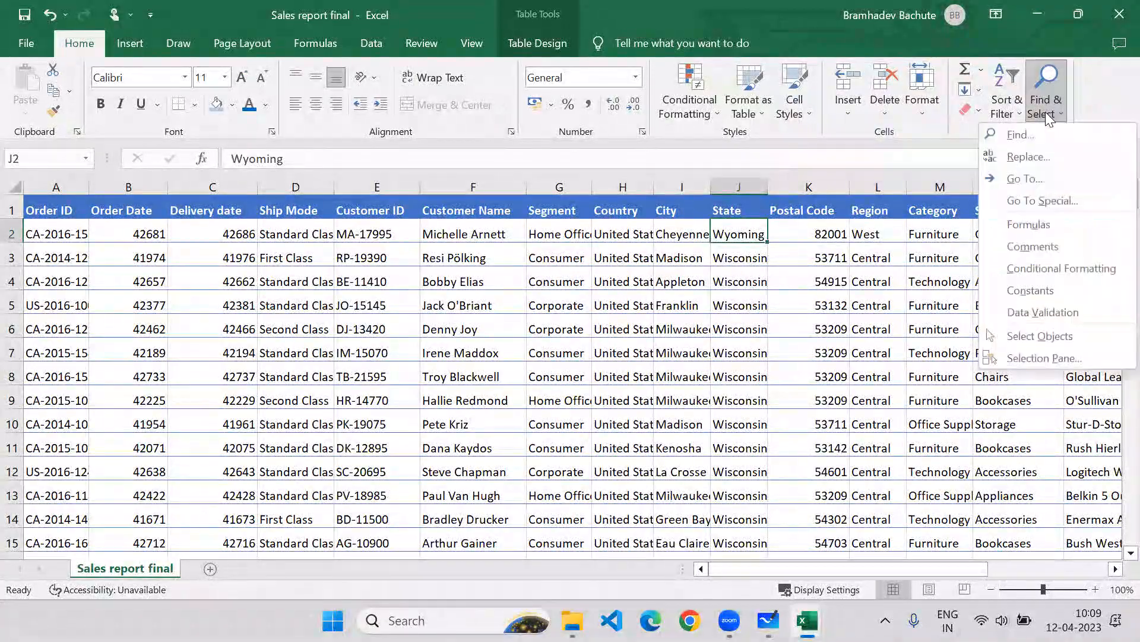
click(1042, 182)
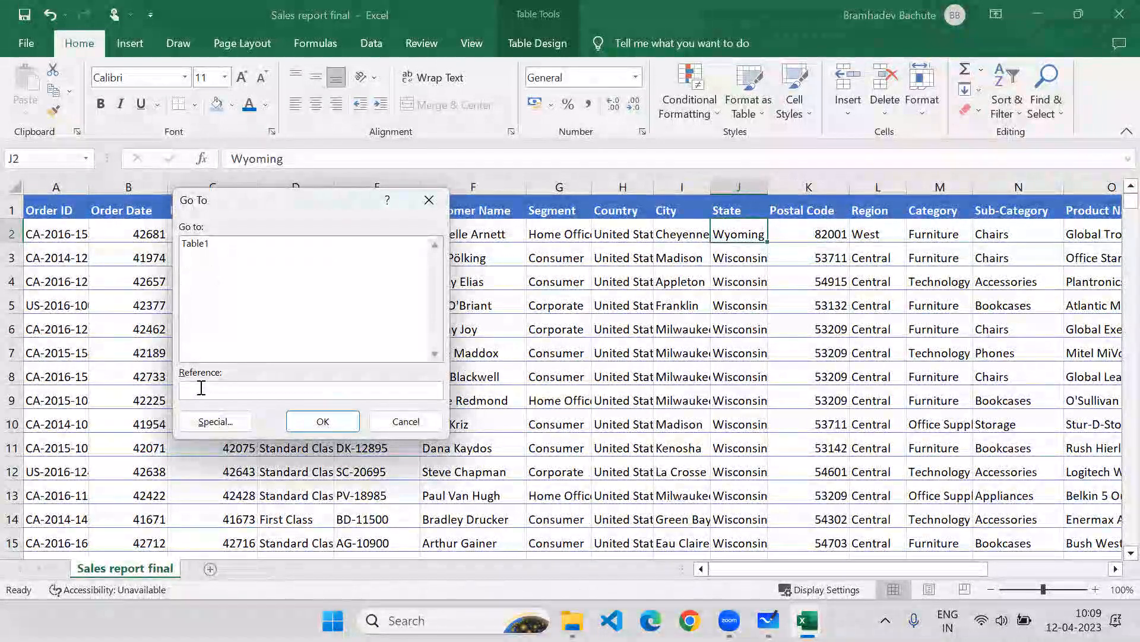
text(A1000)
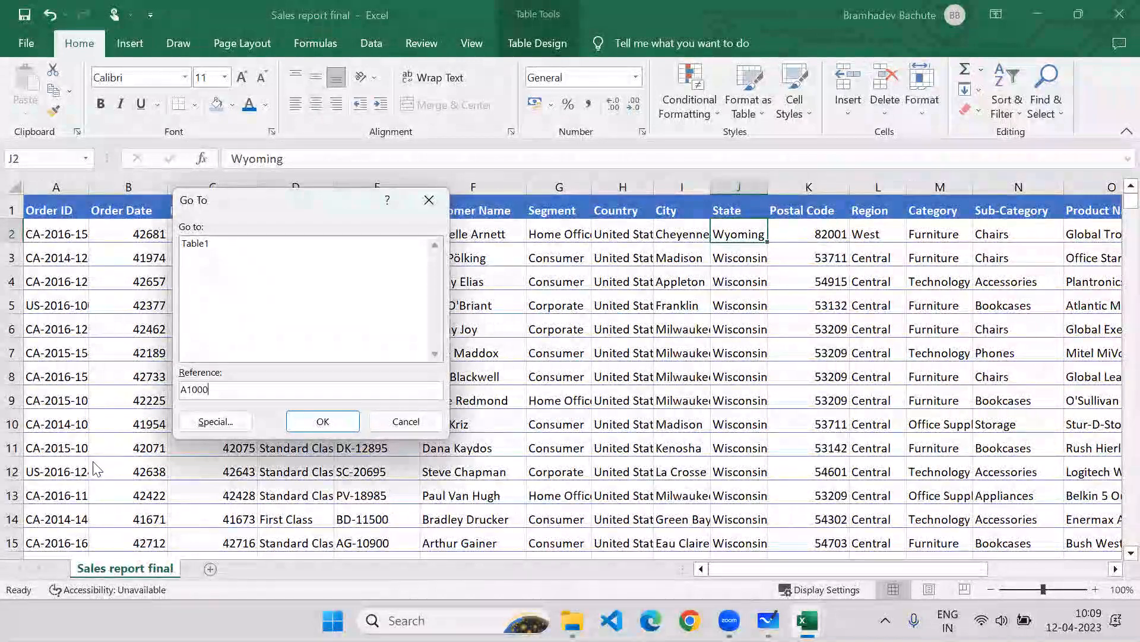
click(322, 421)
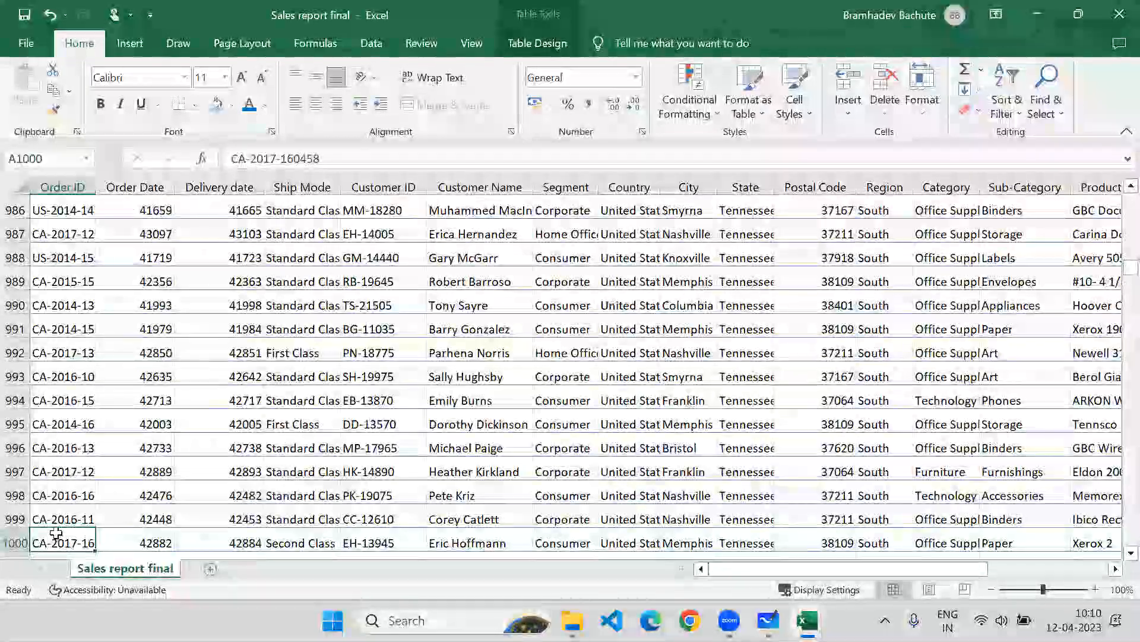
click(1048, 106)
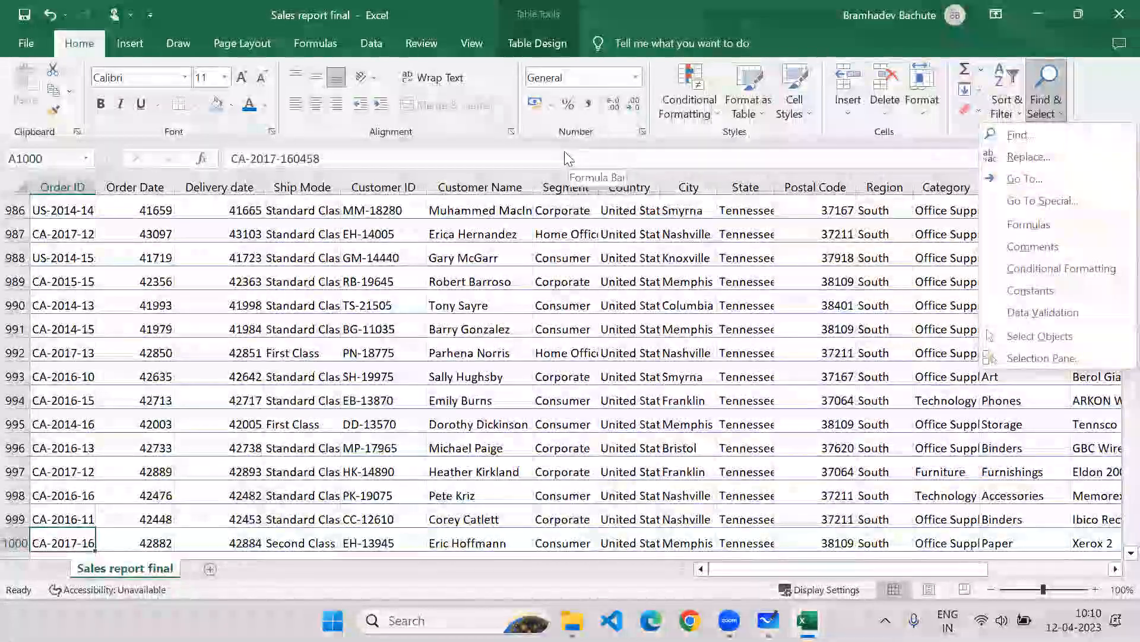
click(566, 152)
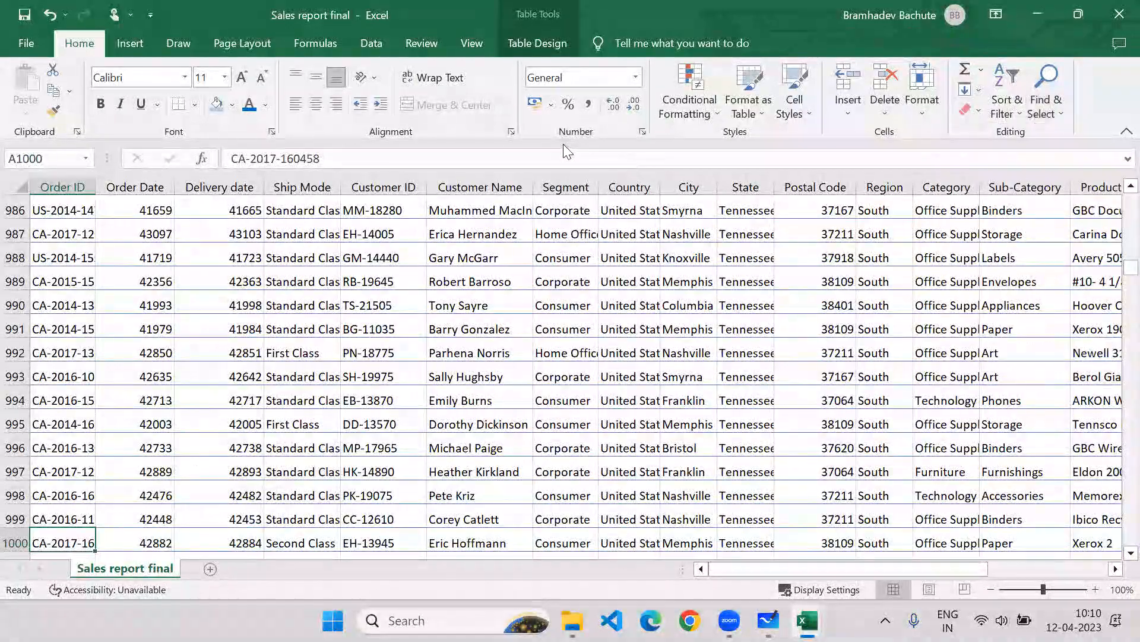
Close the Sales report final and Demo workbooks without saving changes, and view the start of the Excel notes in Microsoft Whiteboard.
click(1116, 18)
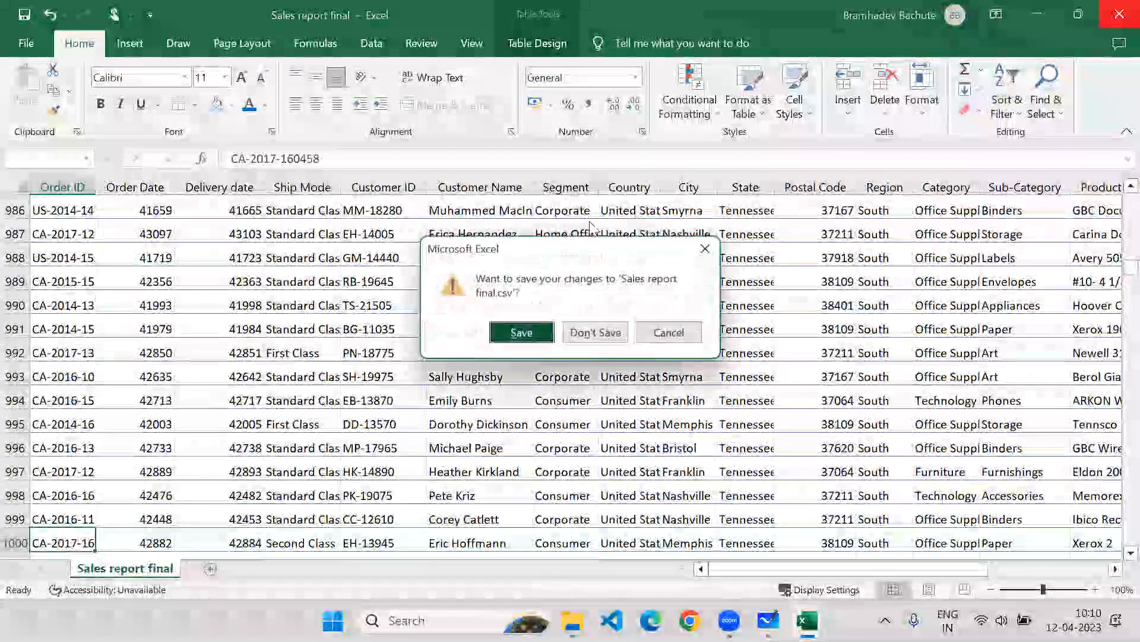
click(589, 332)
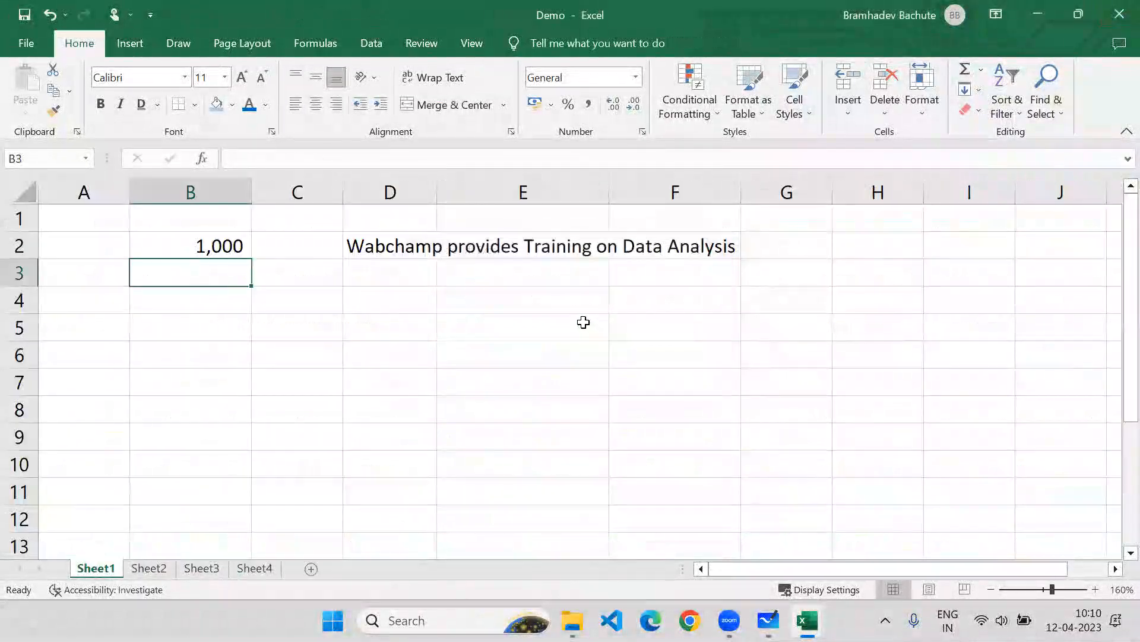
click(1117, 18)
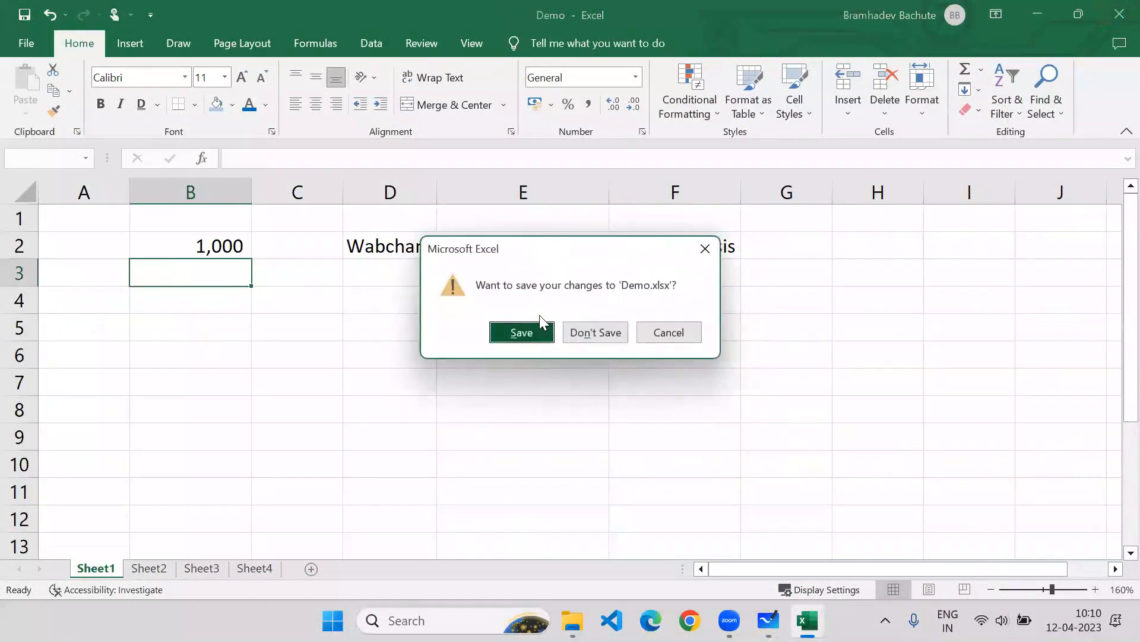
click(579, 334)
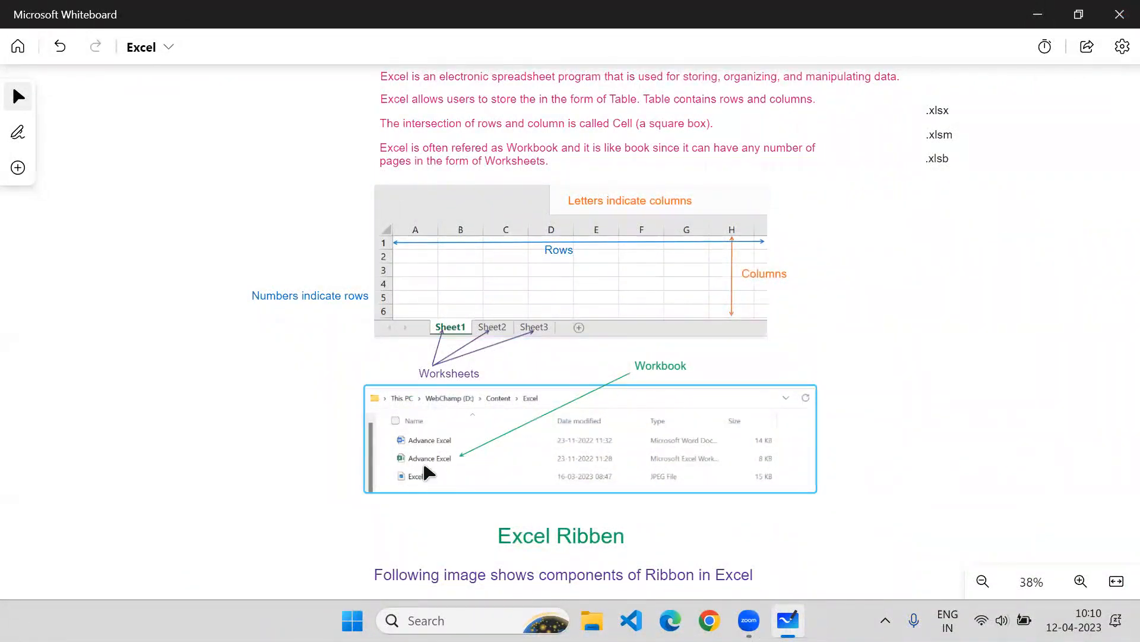
drag(965, 273, 907, 364)
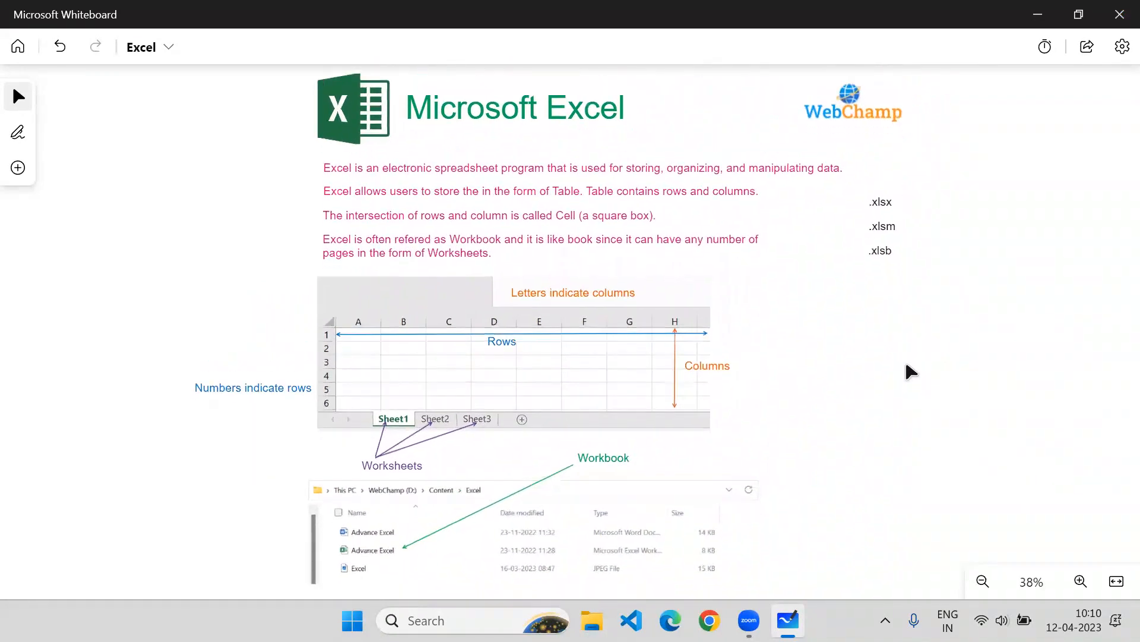